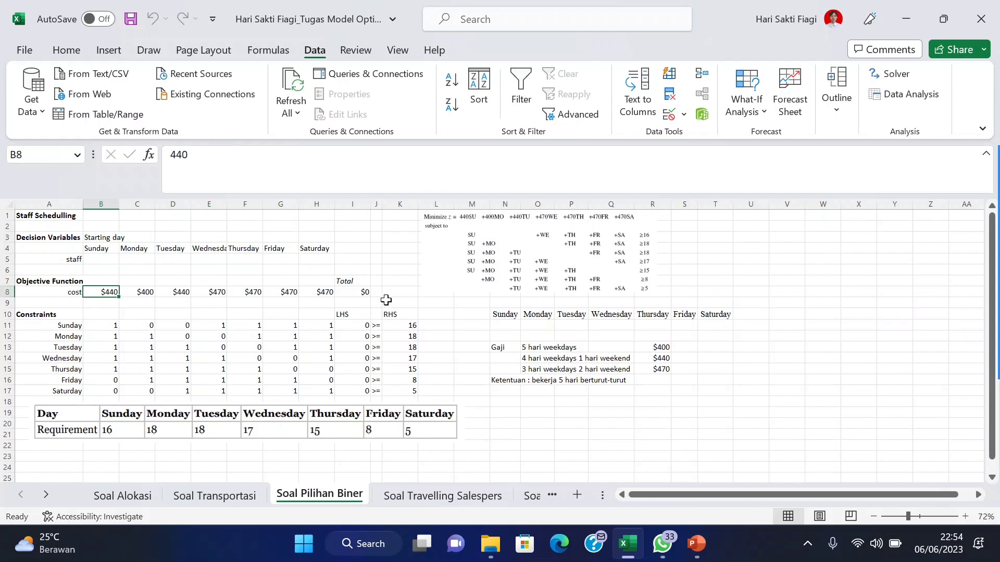
Step: Enter 440 in N11 as the cost for staff starting on Sunday, based on the Sunday-to-Thursday work span and wage table
left_click(504, 316)
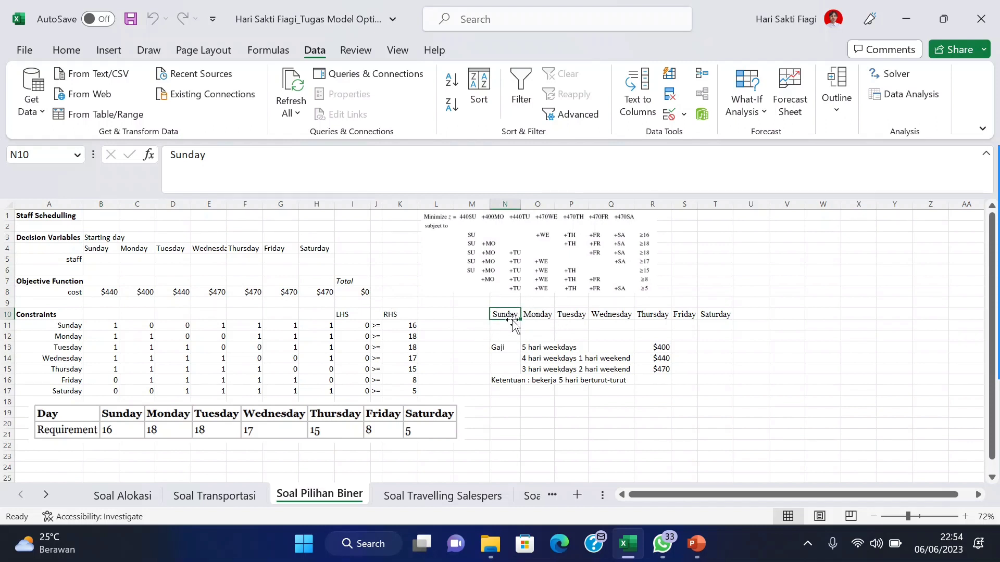
left_click(509, 380)
left_click_drag(505, 314, 647, 317)
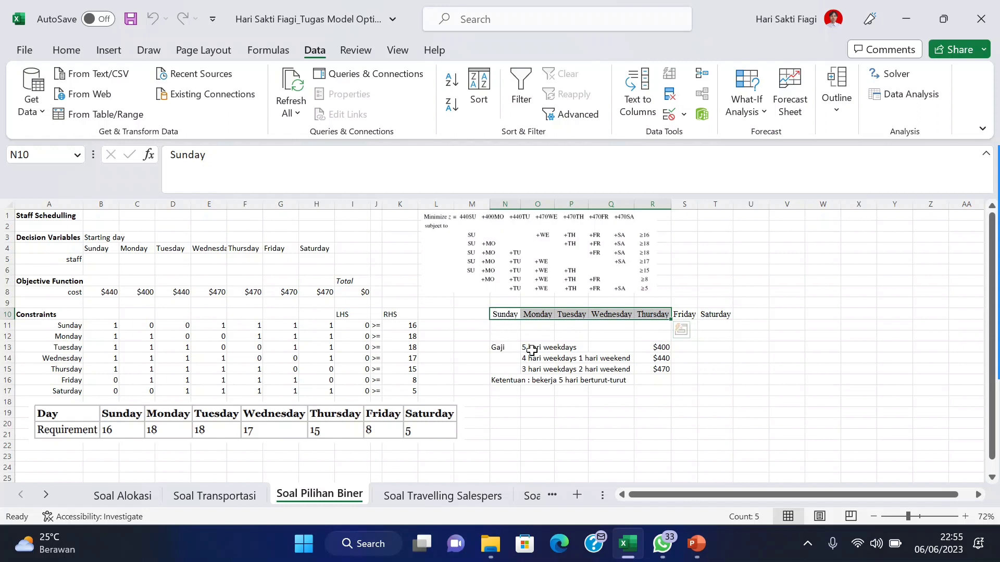
left_click(516, 329)
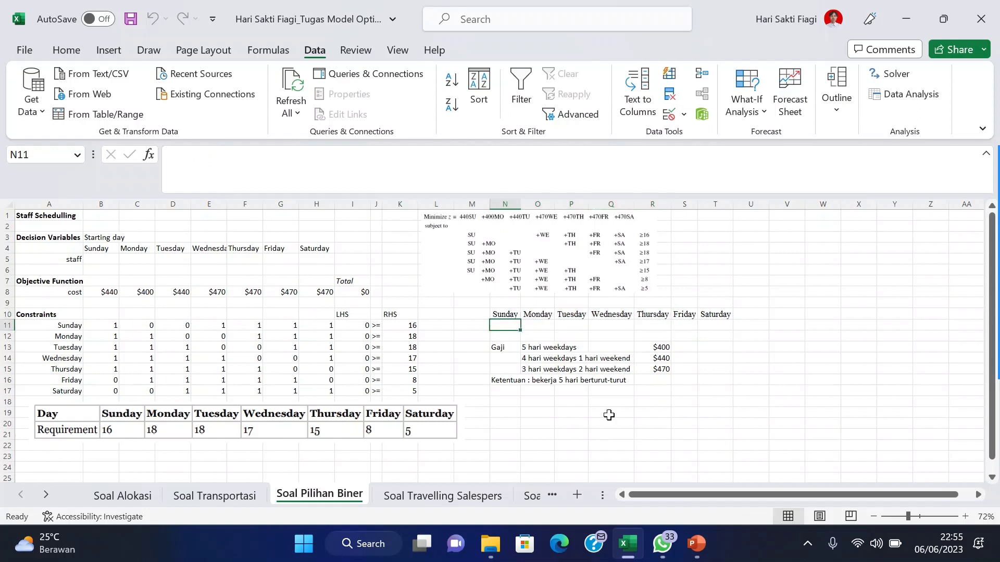
type("440")
left_click(652, 396)
left_click(653, 358)
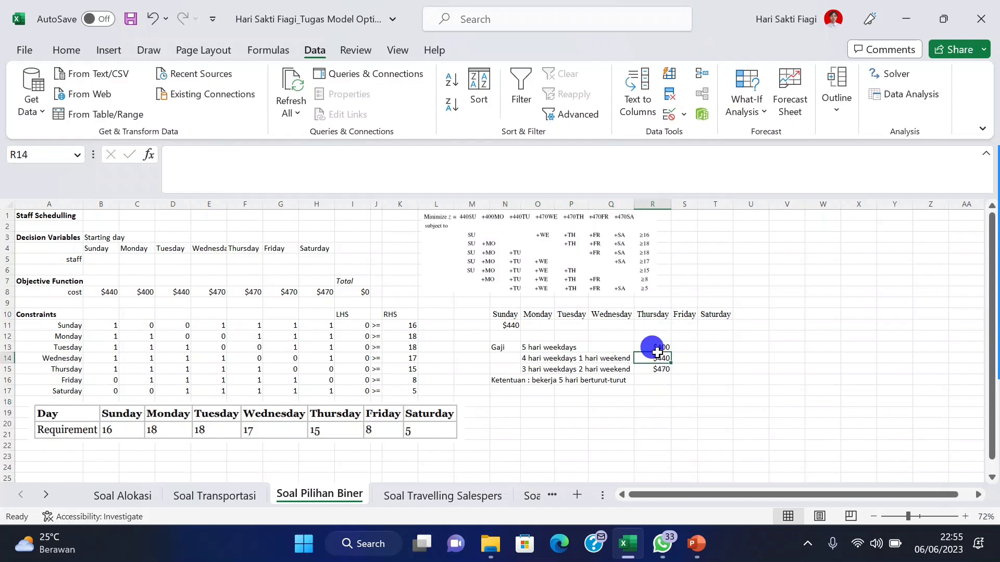
Step: Enter 400 in O11 as the cost for staff starting on Monday, based on the Monday-to-Friday work span
left_click(538, 314)
left_click(547, 313)
left_click_drag(547, 313, 688, 316)
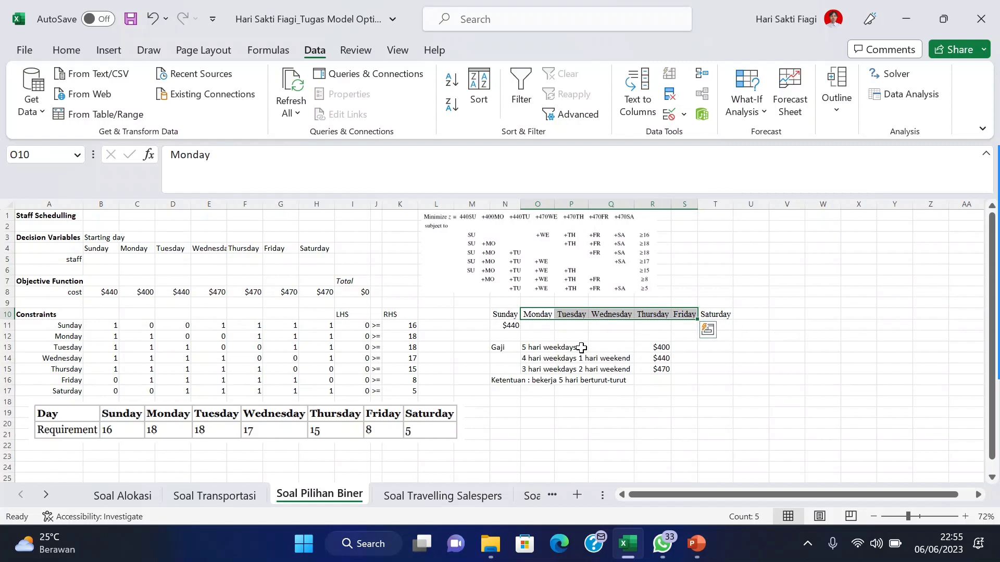
left_click(532, 324)
type("400")
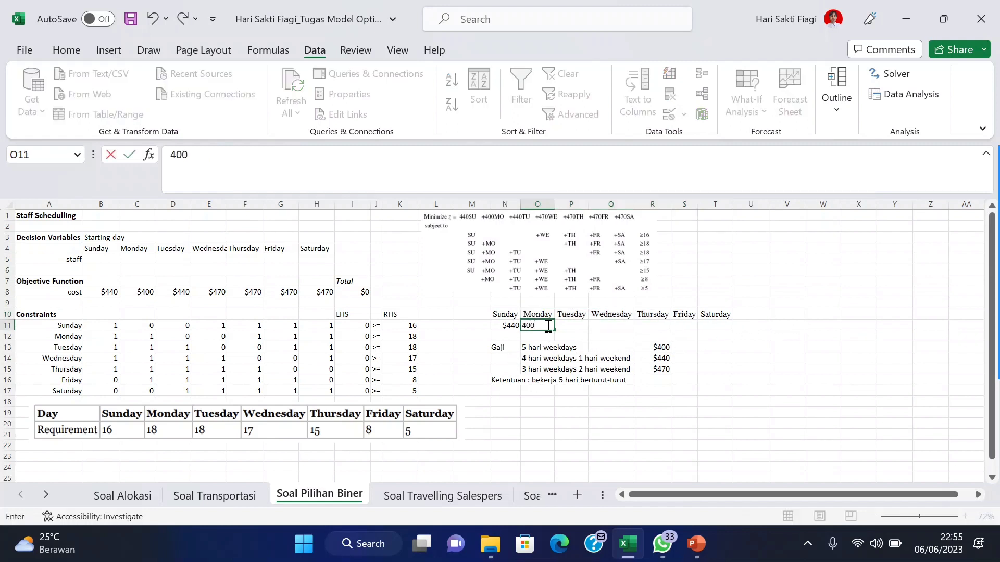
left_click(586, 331)
Step: Enter 470 in Q11 as the cost for staff starting on Wednesday, whose shift covers both weekend days
left_click(616, 323)
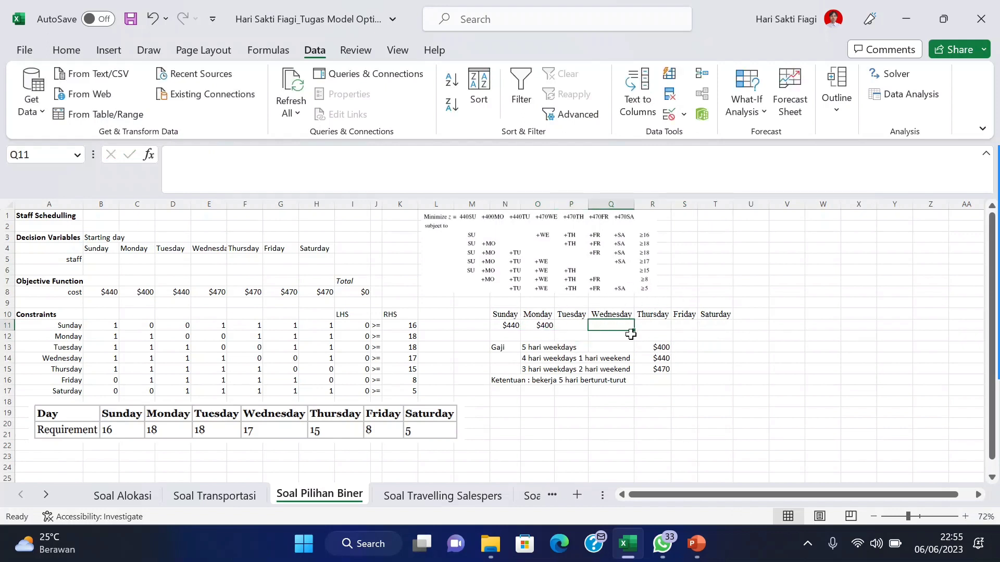
left_click_drag(611, 314, 716, 315)
left_click(503, 314)
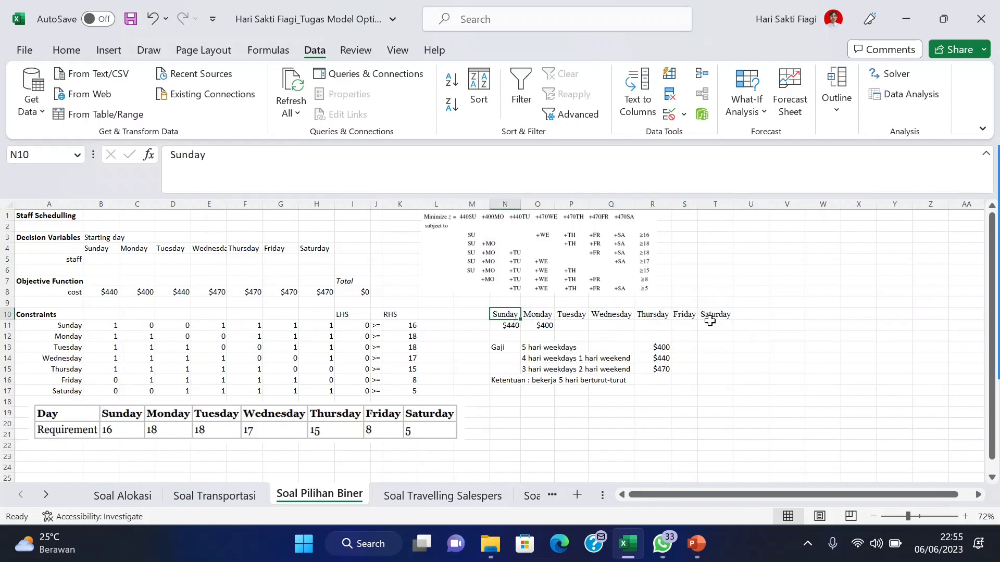
double_click(605, 326)
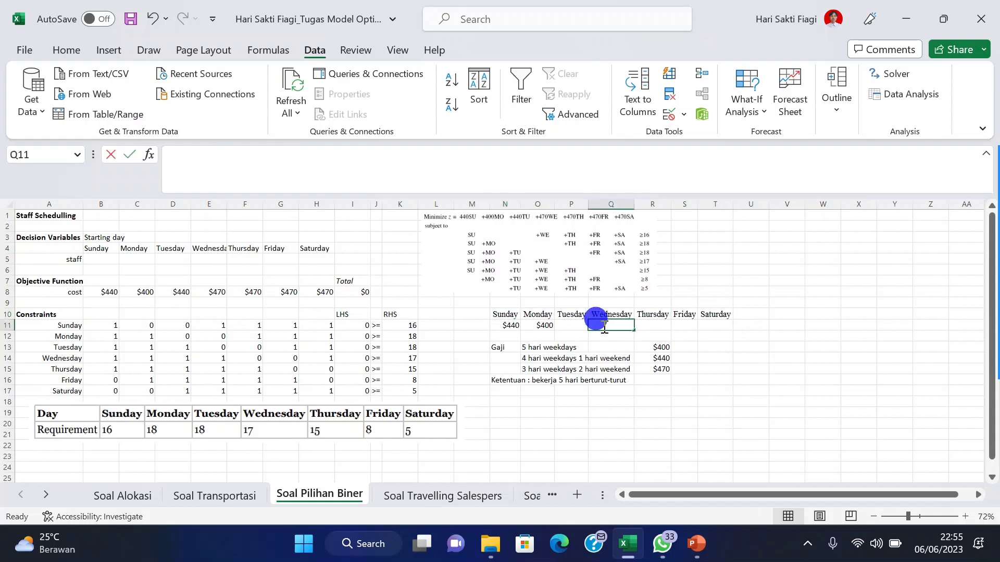
type("470")
key("Return")
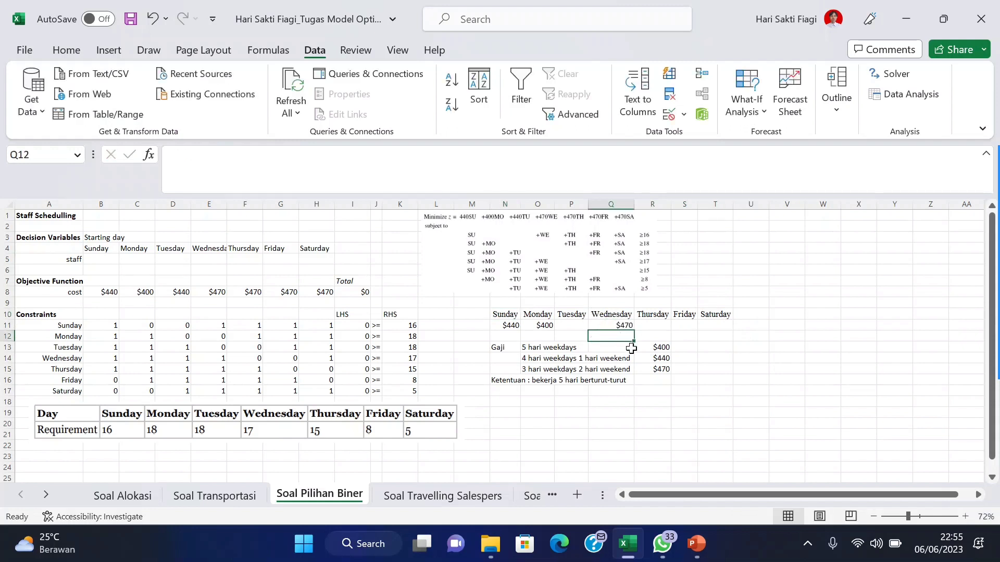
Step: Examine the objective function's cost row B8:H8 and the formula behind the total cost in I8
left_click_drag(92, 295, 316, 297)
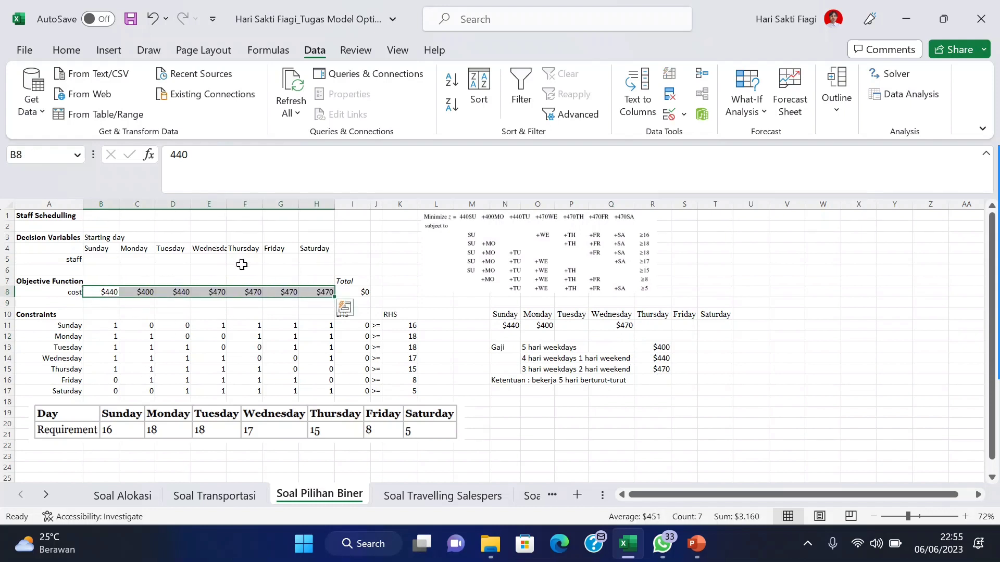
left_click(368, 295)
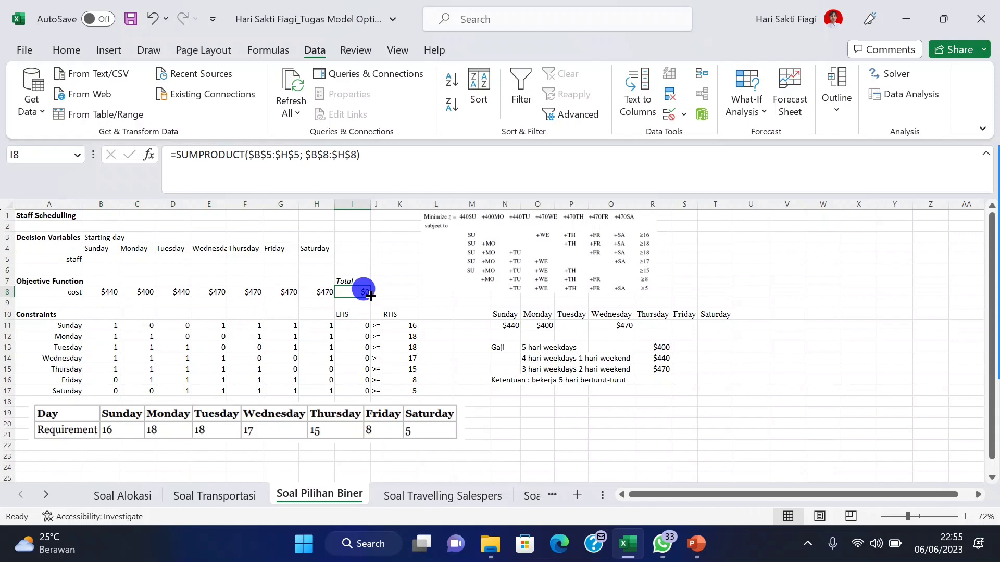
left_click(418, 154)
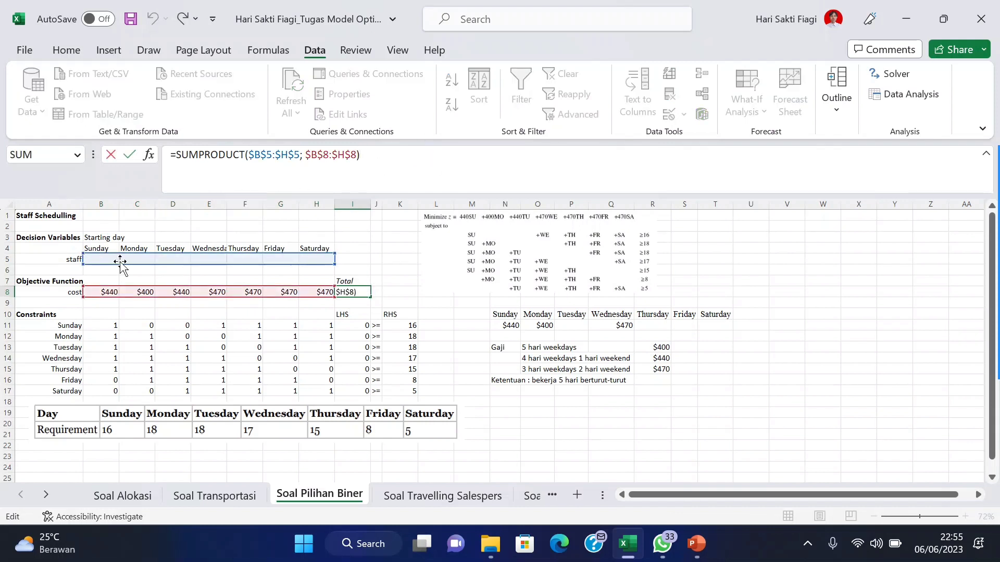
key("Escape")
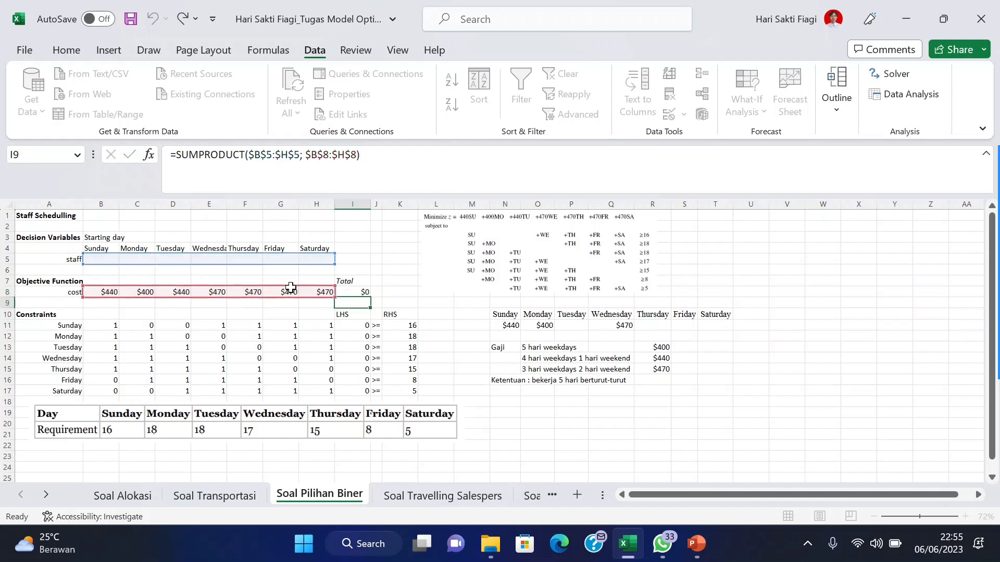
Step: Examine the first coefficients of the Sunday constraint in row 11 and its right-hand-side requirement in K11
left_click(113, 325)
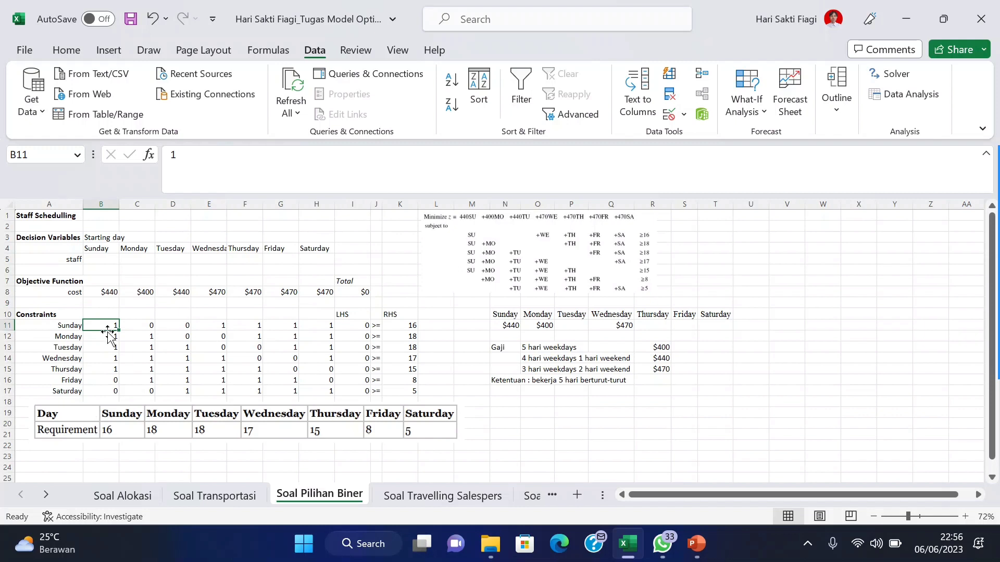
left_click(148, 326)
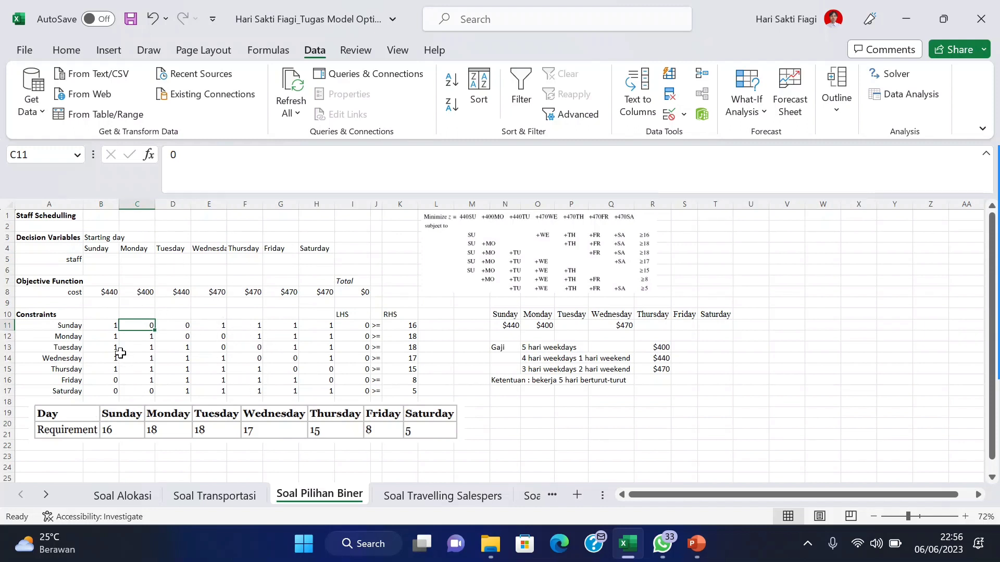
left_click(104, 324)
key("Right")
left_click(109, 325)
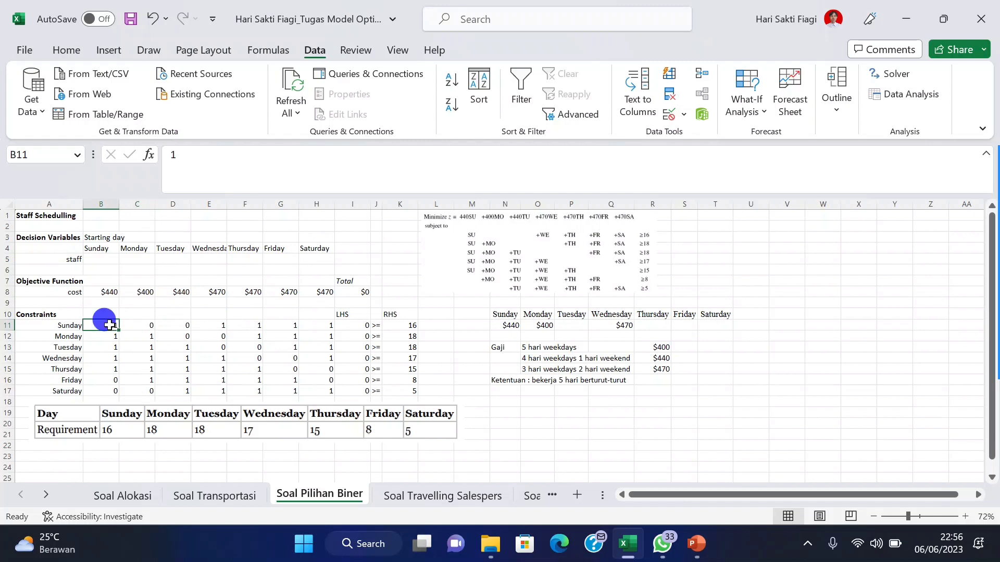
left_click(418, 330)
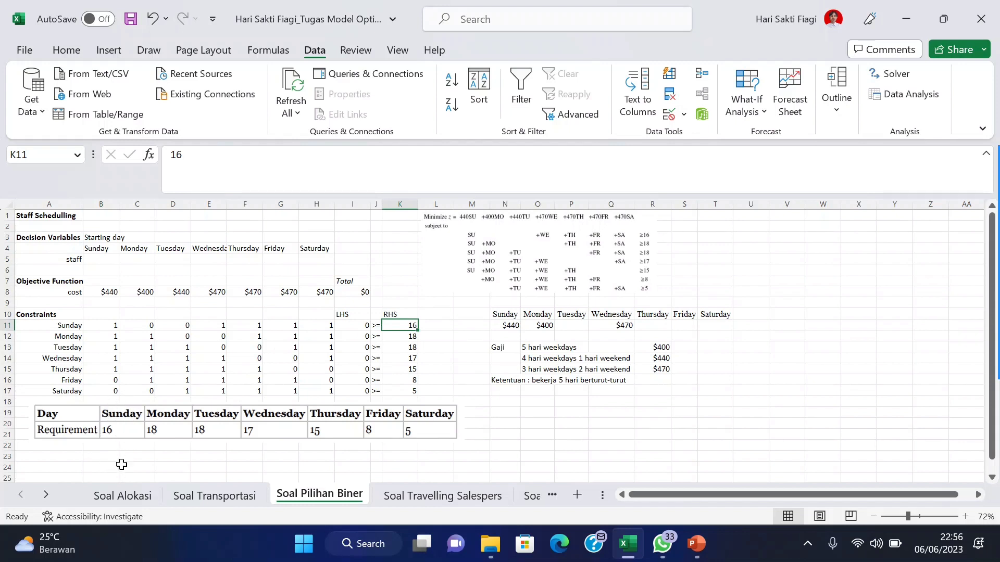
Step: Compare the Sunday constraint's coefficients in B11 and C11 with the five-day spans starting on Sunday and Monday in row 4
left_click(108, 324)
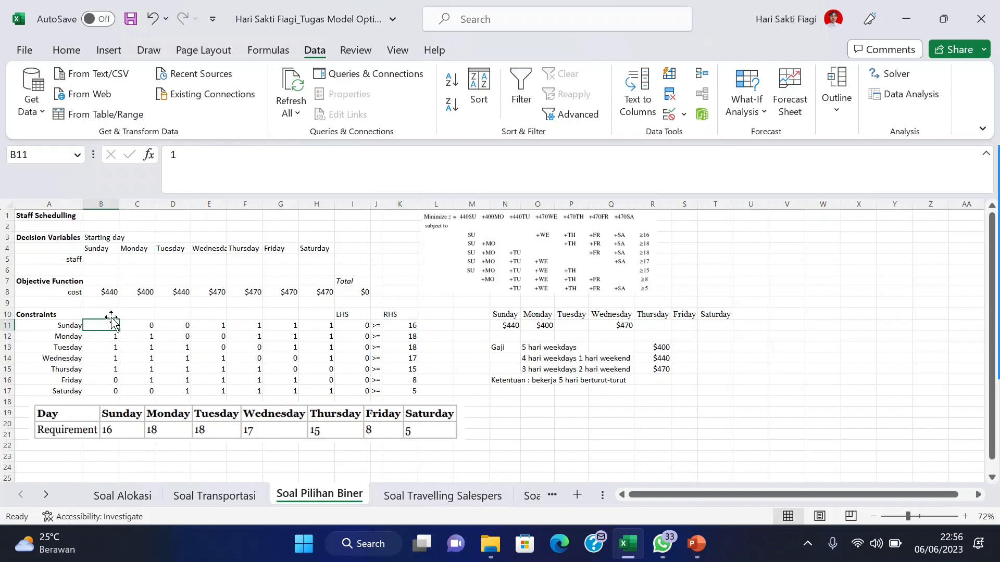
left_click_drag(97, 249, 253, 249)
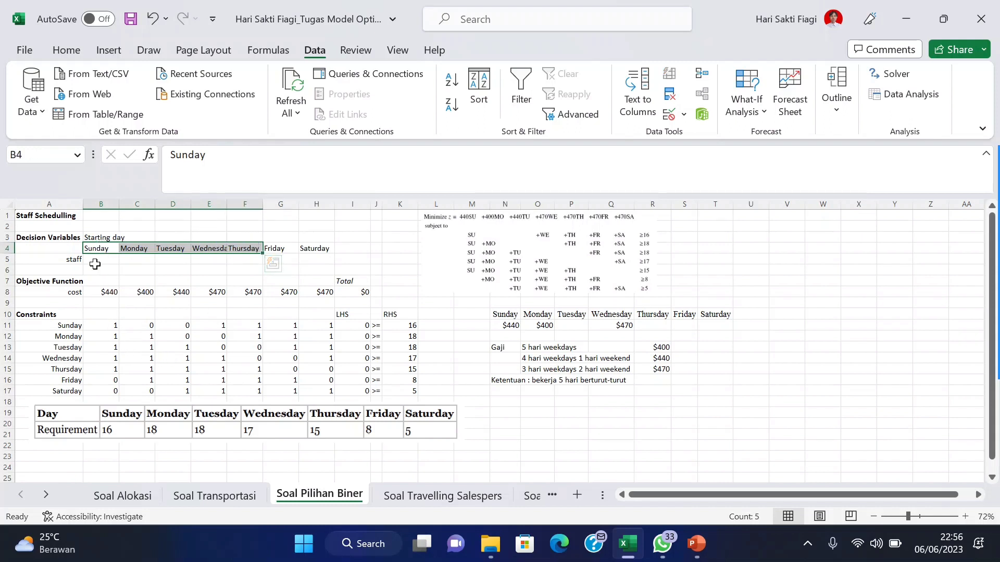
left_click(106, 326)
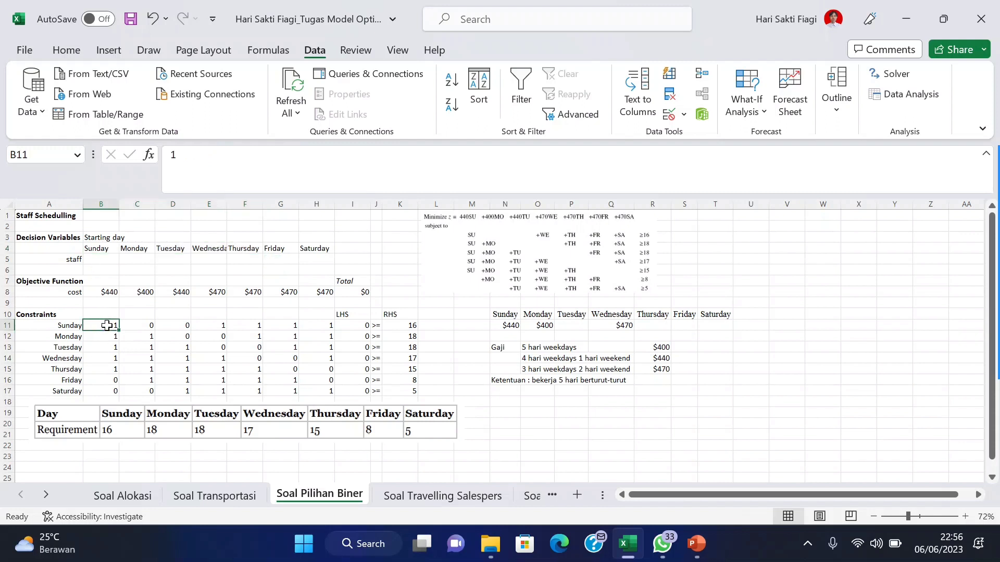
left_click(137, 326)
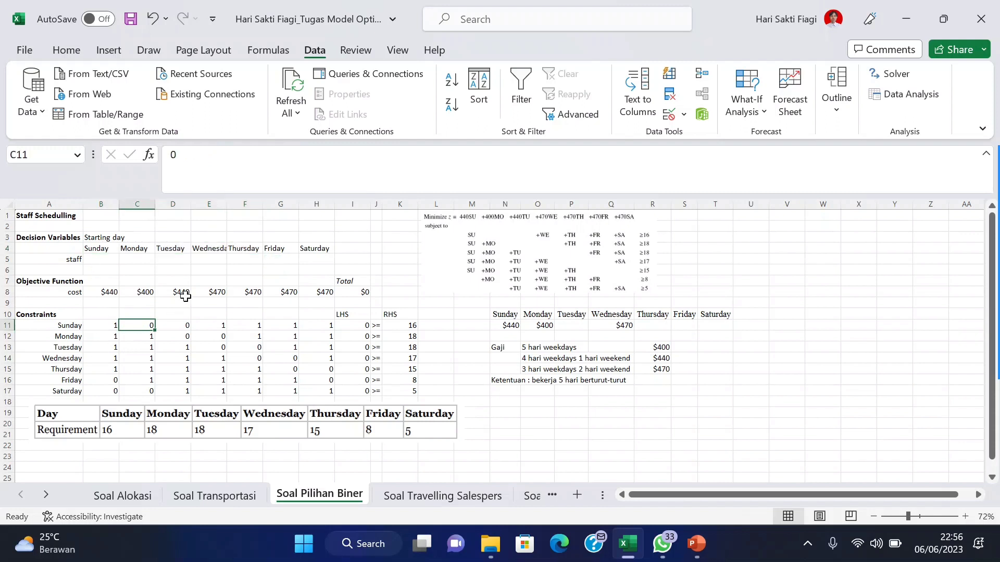
left_click(137, 247)
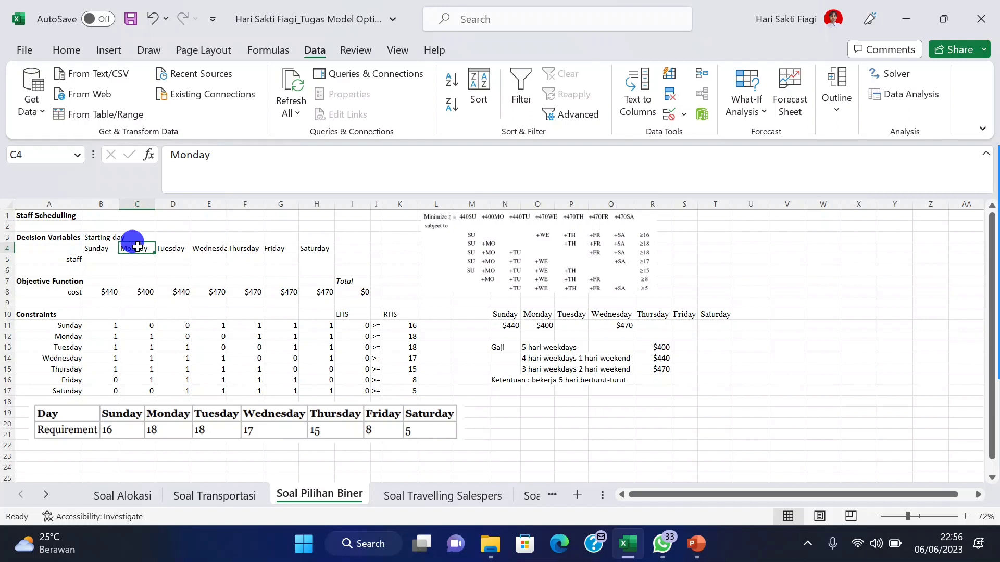
left_click_drag(137, 247, 276, 248)
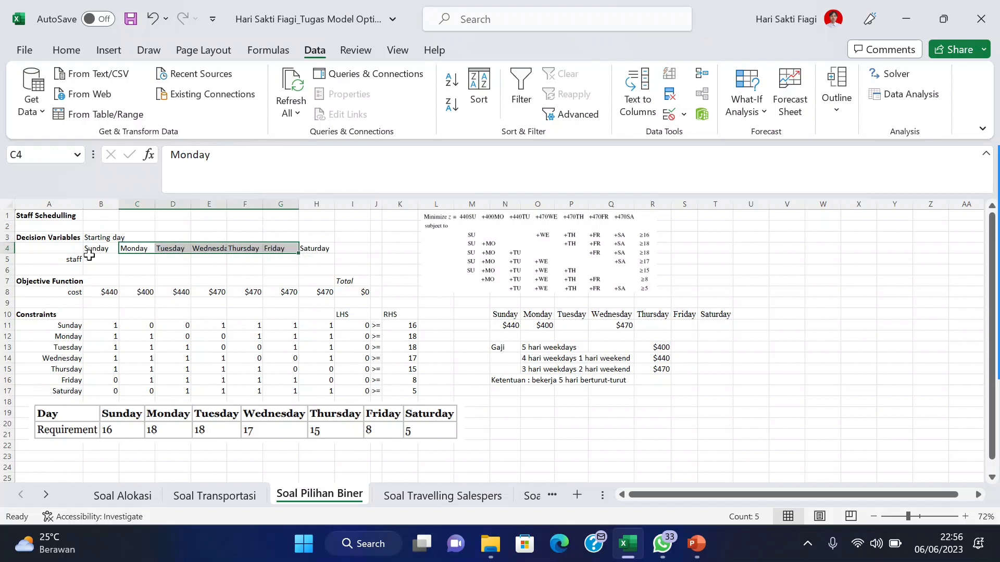
left_click(138, 326)
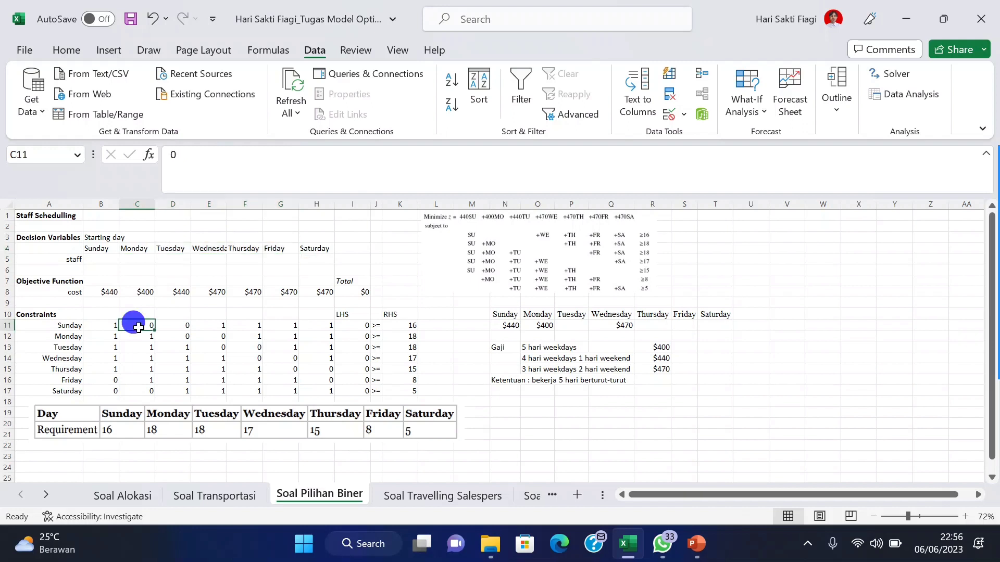
Step: Check the Sunday constraint's coefficient in E11 against the five-day span from Wednesday through the following Sunday in row 4
left_click(209, 324)
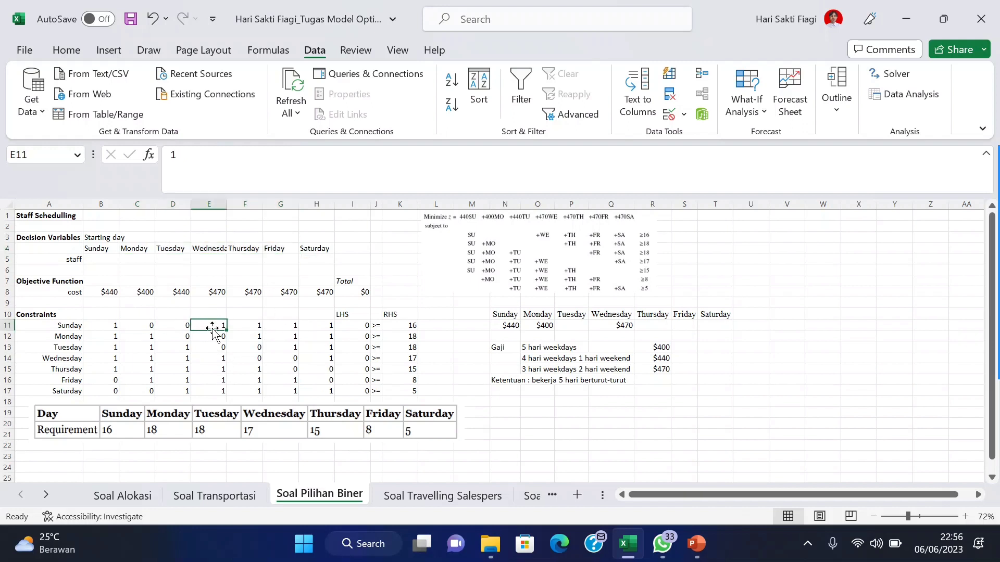
left_click(208, 248)
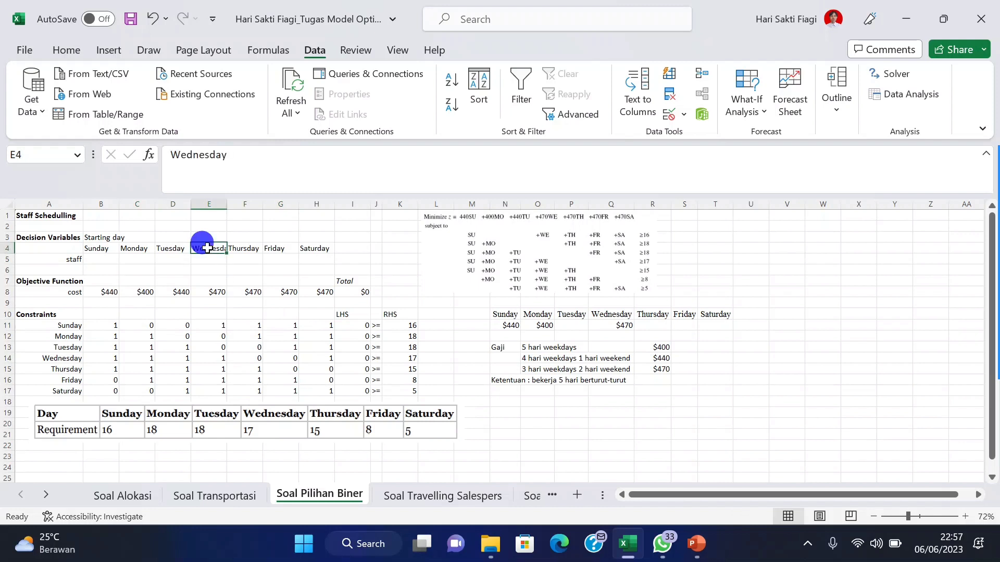
left_click_drag(207, 249, 312, 244)
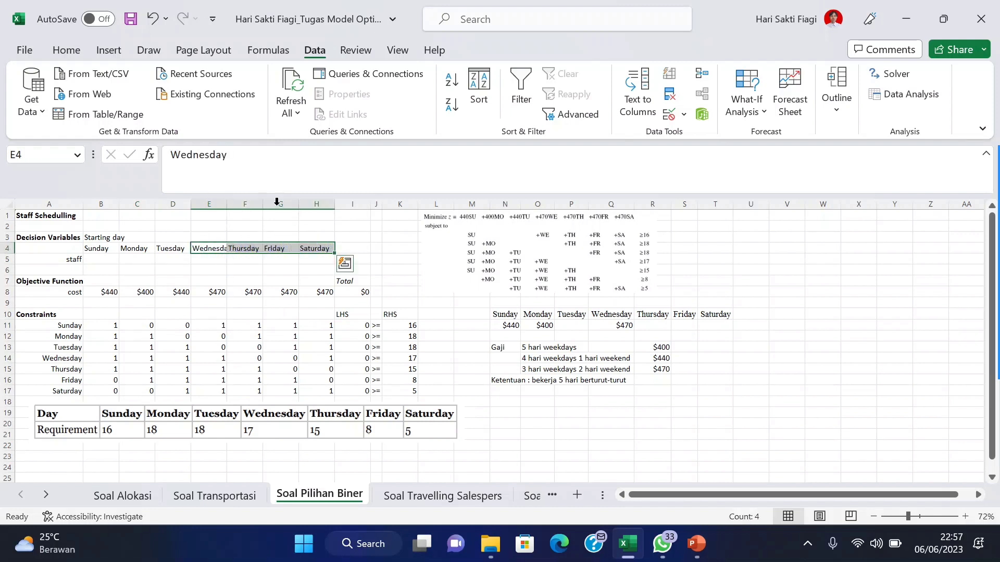
left_click(95, 248)
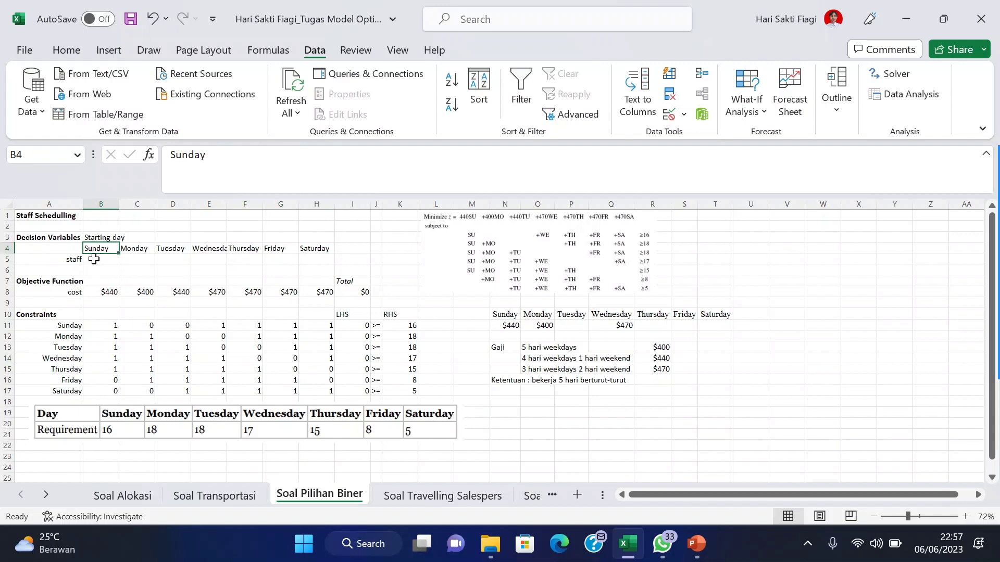
left_click(211, 325)
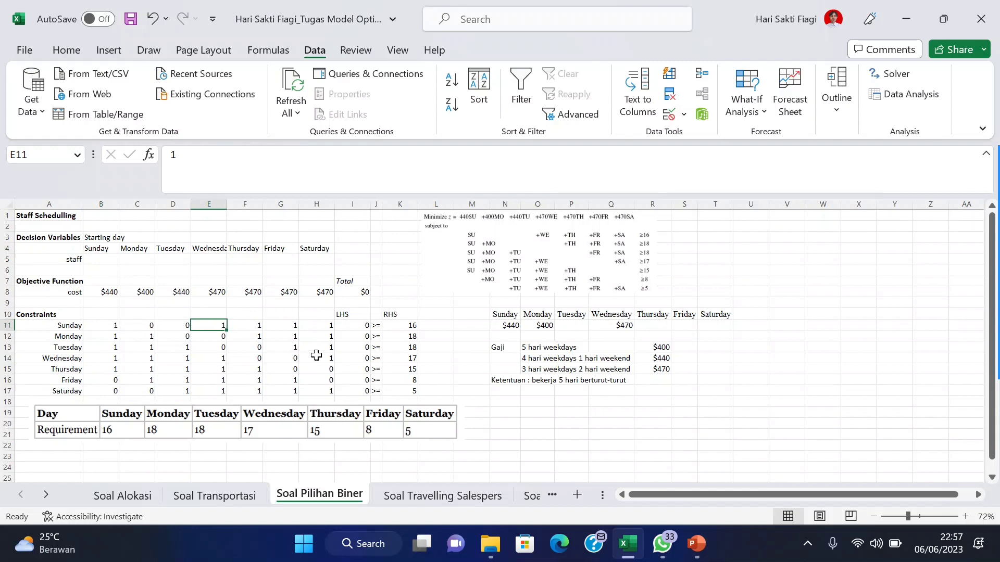
Step: Examine the Sunday constraint's left-hand-side formula in I11 and compare its right-hand-side value with the daily requirement table picture
left_click(355, 325)
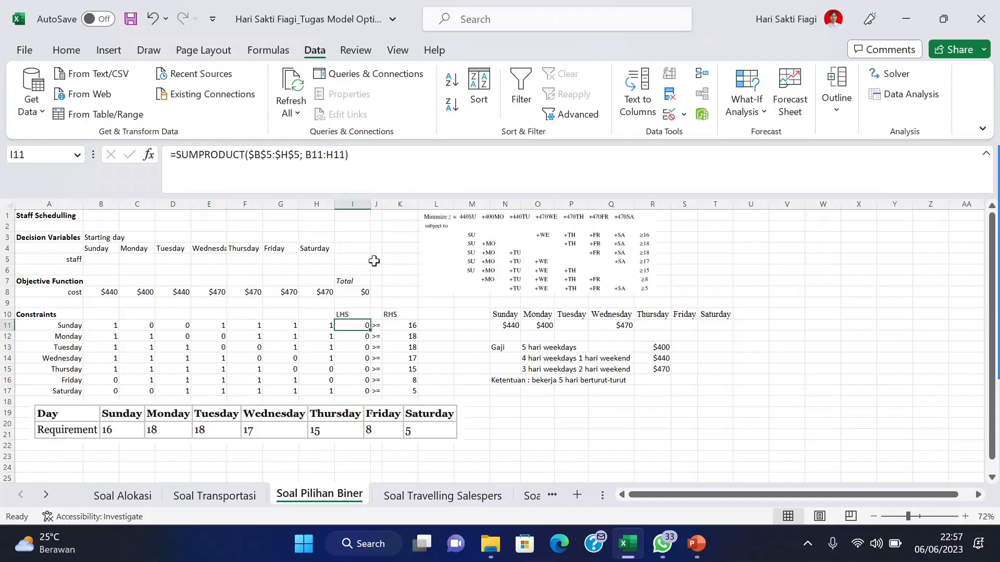
left_click(387, 155)
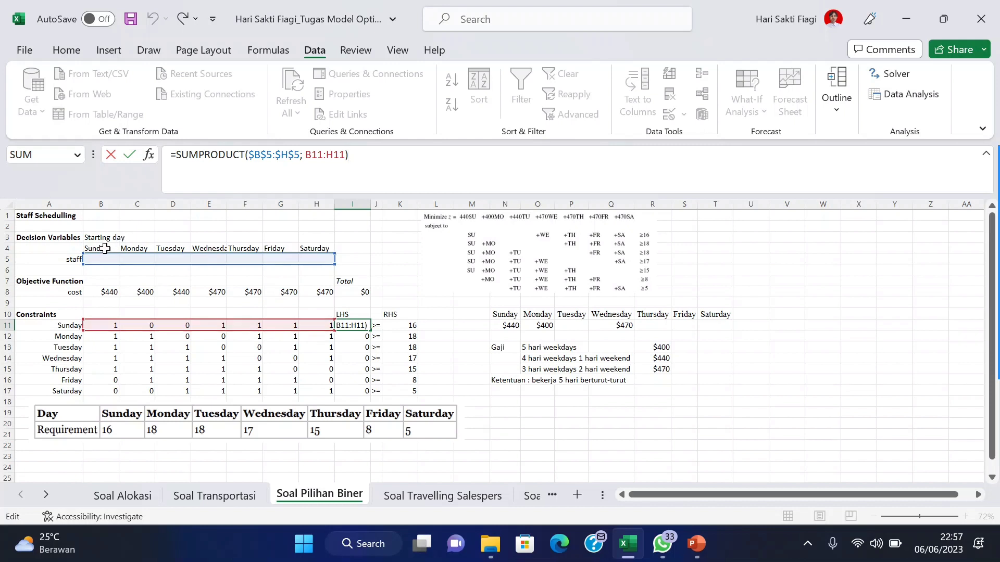
key("Return")
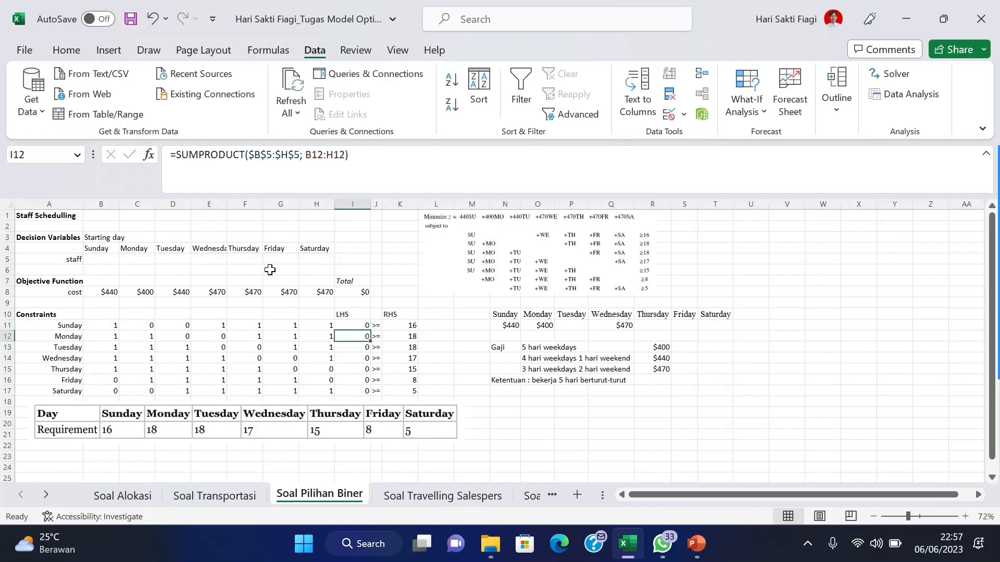
key("Up")
key("Right")
key("Right")
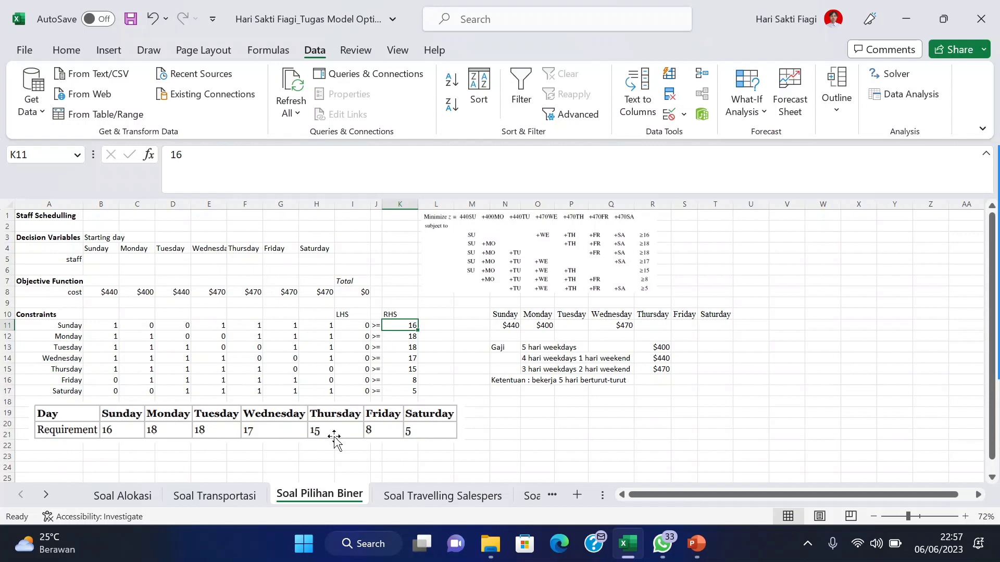
left_click(446, 423)
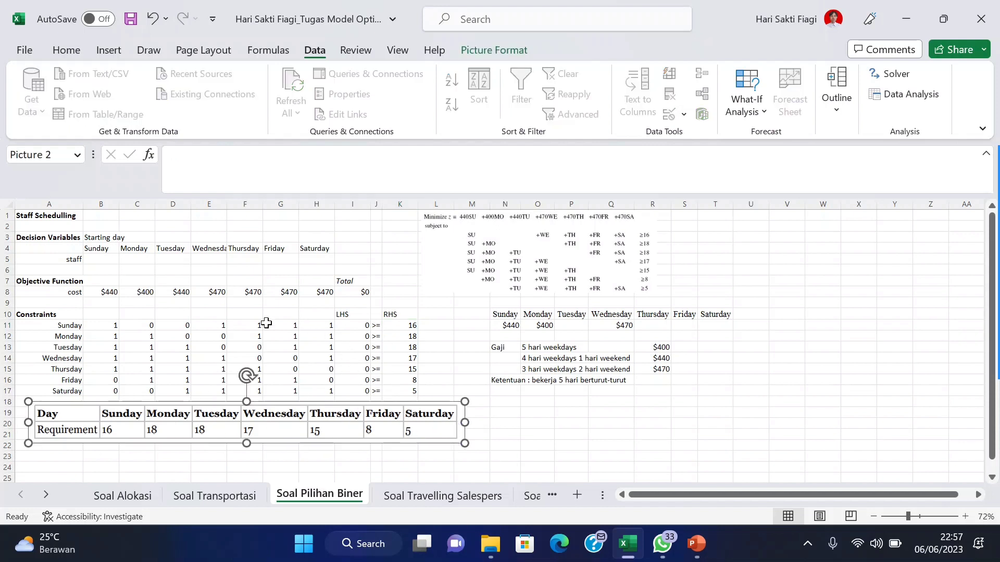
Step: Set up Solver to minimize the total cost in I8 by changing the staff cells B5:H5
left_click(889, 73)
key("BackSpace")
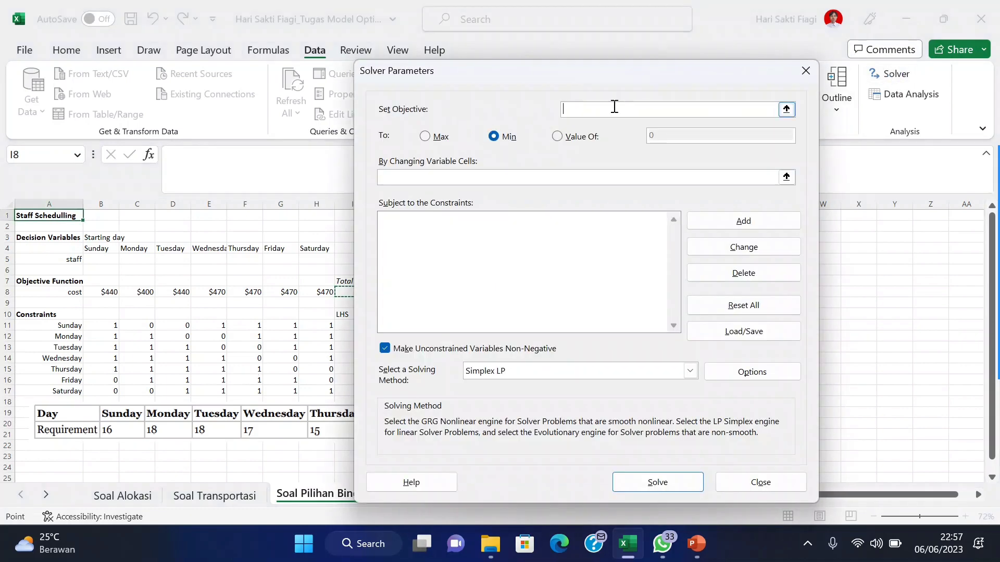
left_click_drag(569, 73, 790, 100)
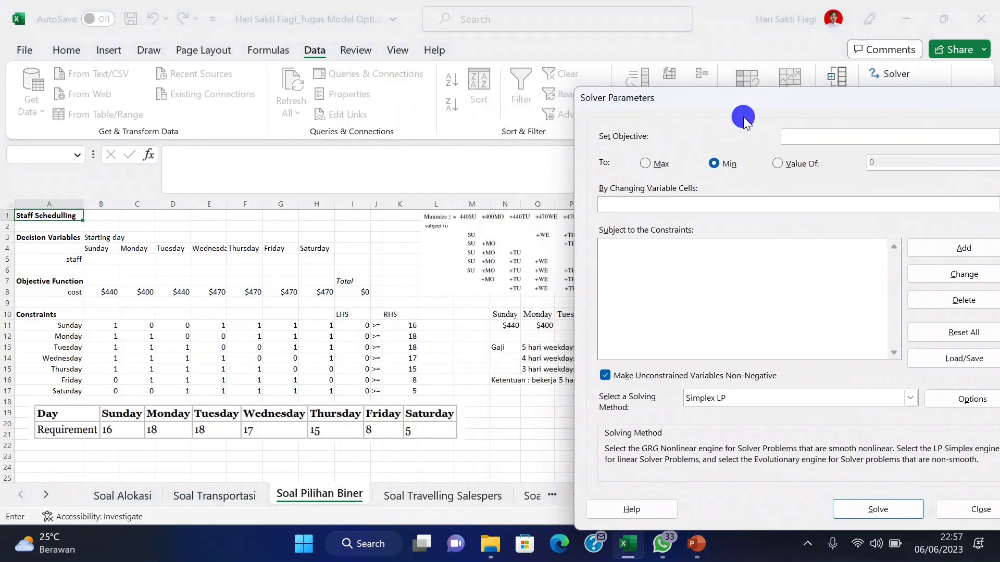
left_click(353, 292)
left_click(700, 202)
left_click_drag(119, 260, 313, 258)
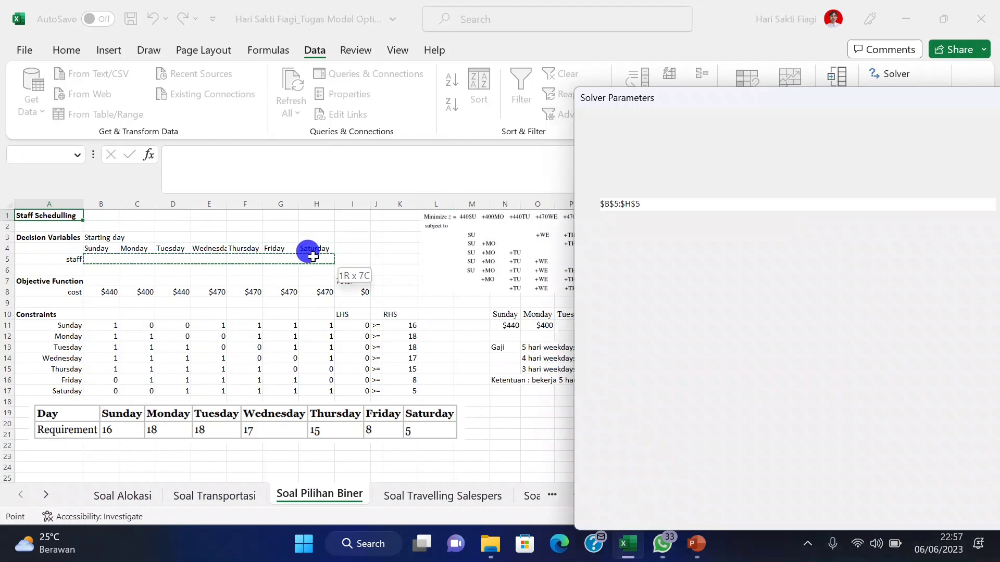
left_click_drag(838, 106, 767, 89)
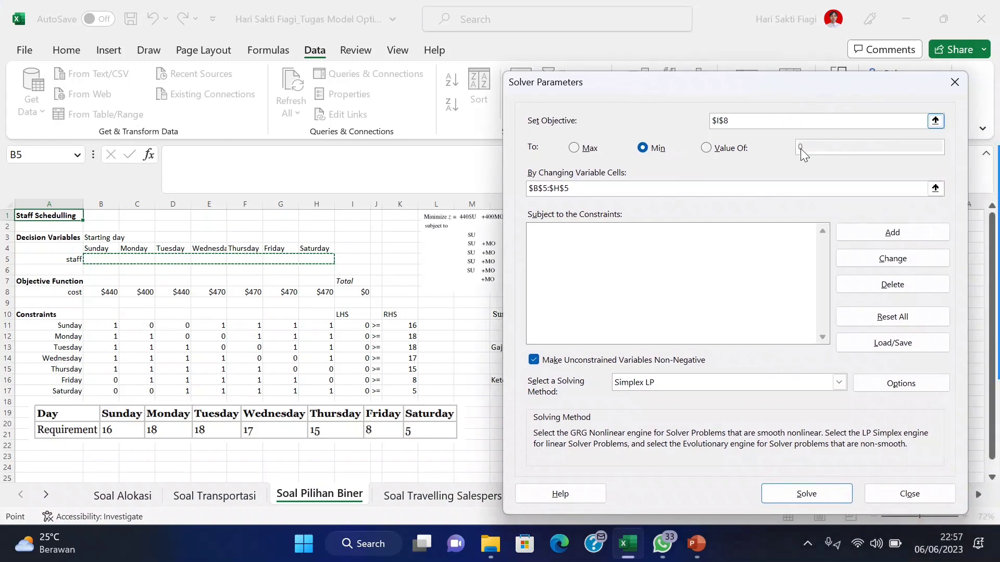
Step: Add a Solver constraint requiring the left-hand sides I11:I17 to be >= the staffing requirements K11:K17
left_click(872, 230)
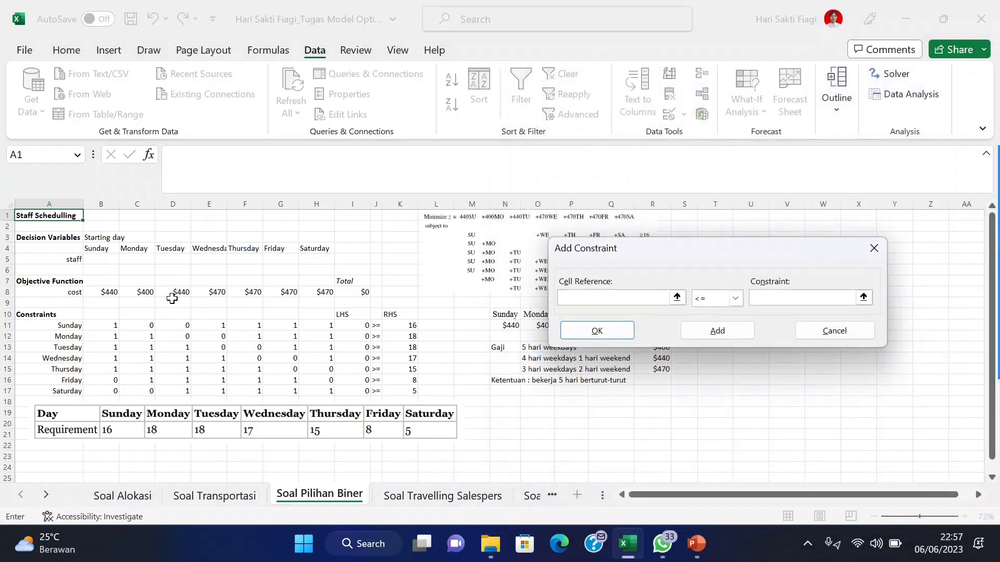
left_click_drag(355, 325, 363, 390)
left_click(735, 298)
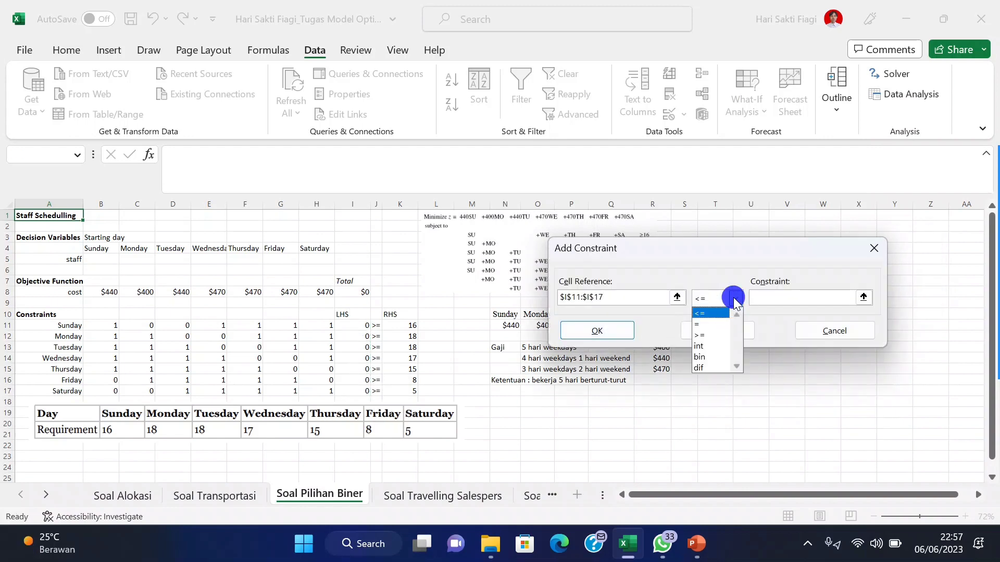
left_click(713, 335)
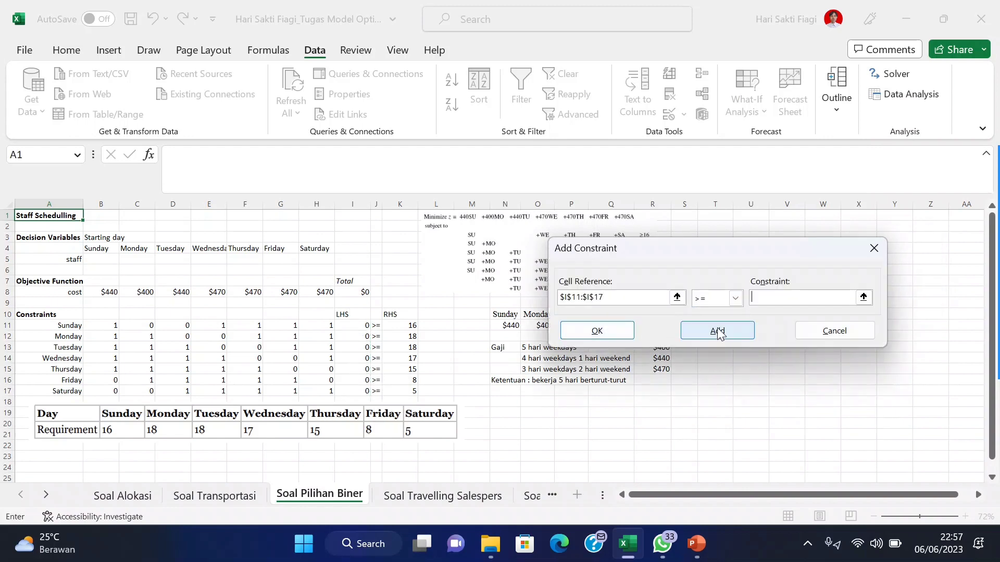
left_click_drag(409, 325, 407, 388)
left_click(726, 330)
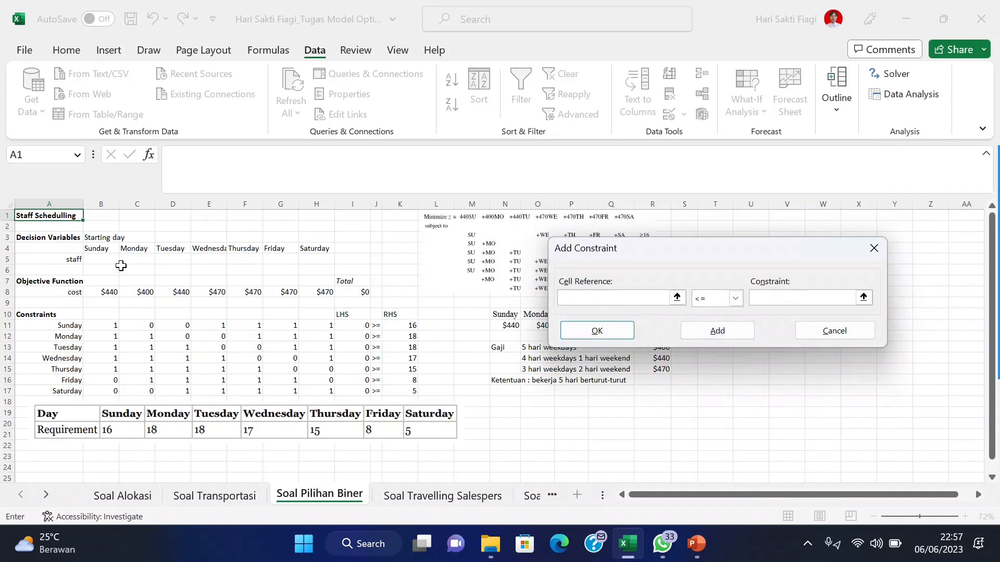
Step: Add a Solver constraint restricting the staff cells B5:H5 to integers and return to the Solver parameters
left_click_drag(103, 259, 315, 260)
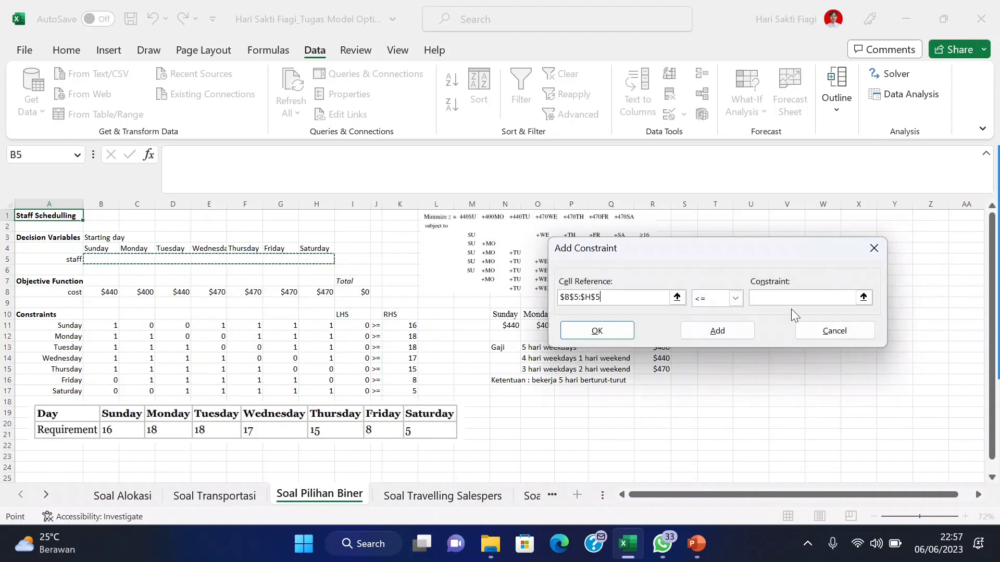
left_click(735, 298)
left_click(706, 348)
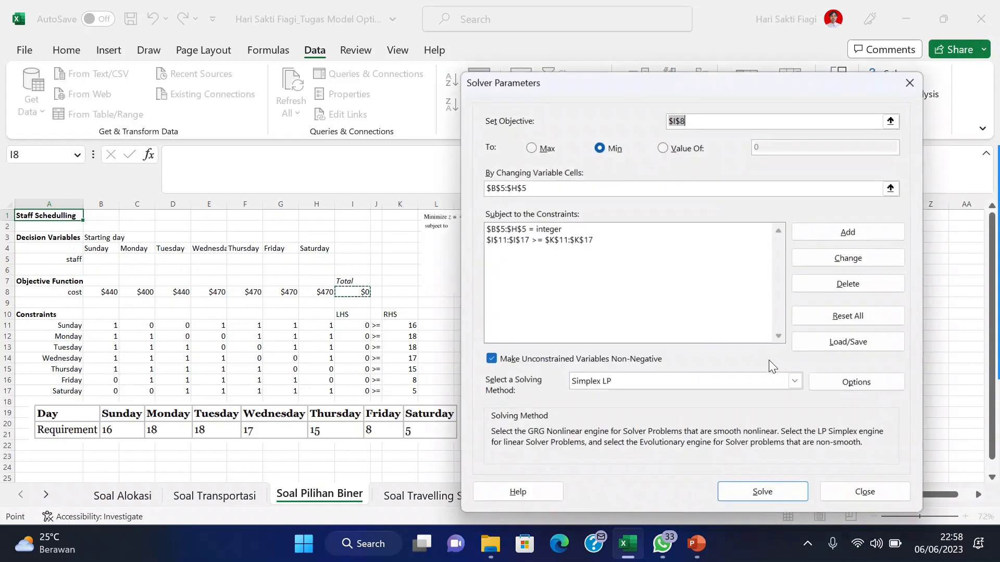
Step: Solve the staff scheduling model with Simplex LP and keep the Solver solution
left_click(582, 74)
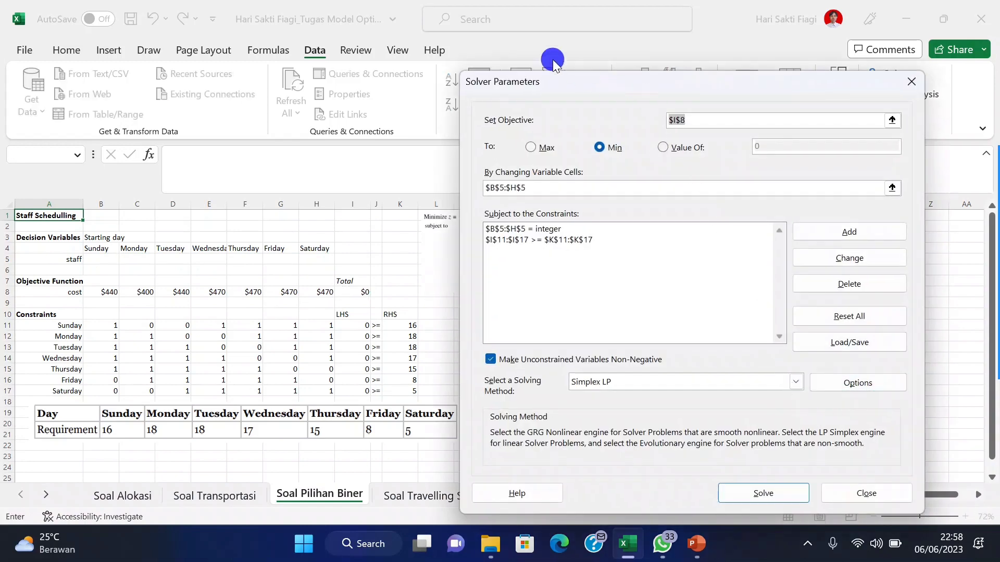
left_click_drag(551, 60, 485, 47)
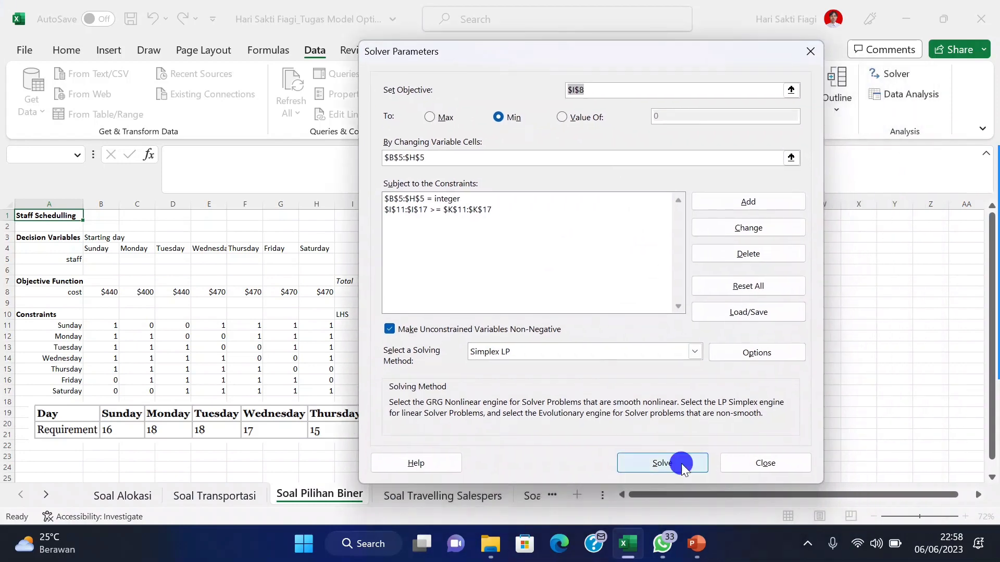
left_click(681, 463)
left_click(318, 300)
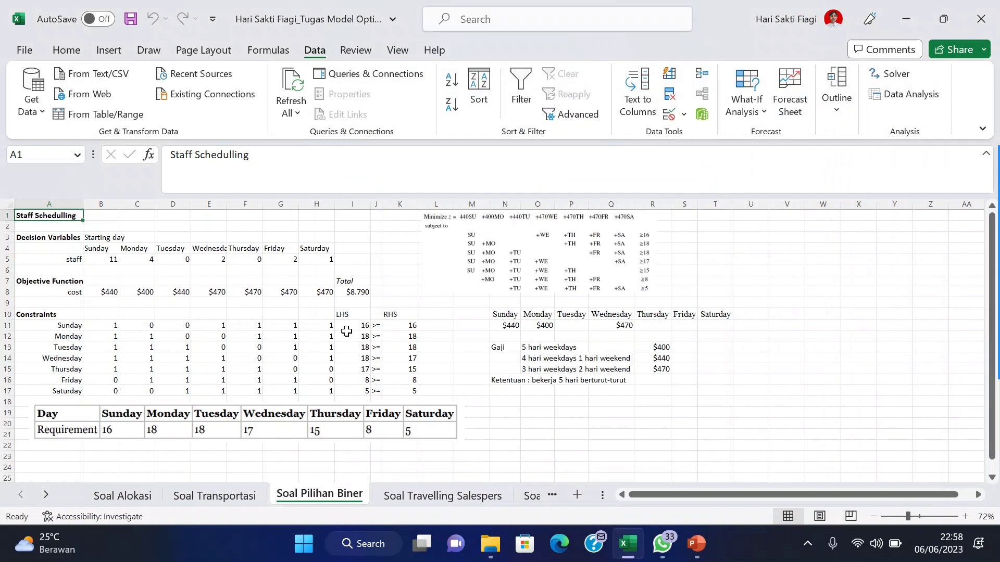
Step: Copy the total cost cell I8 into O19 as a reference for comparison
left_click(362, 295)
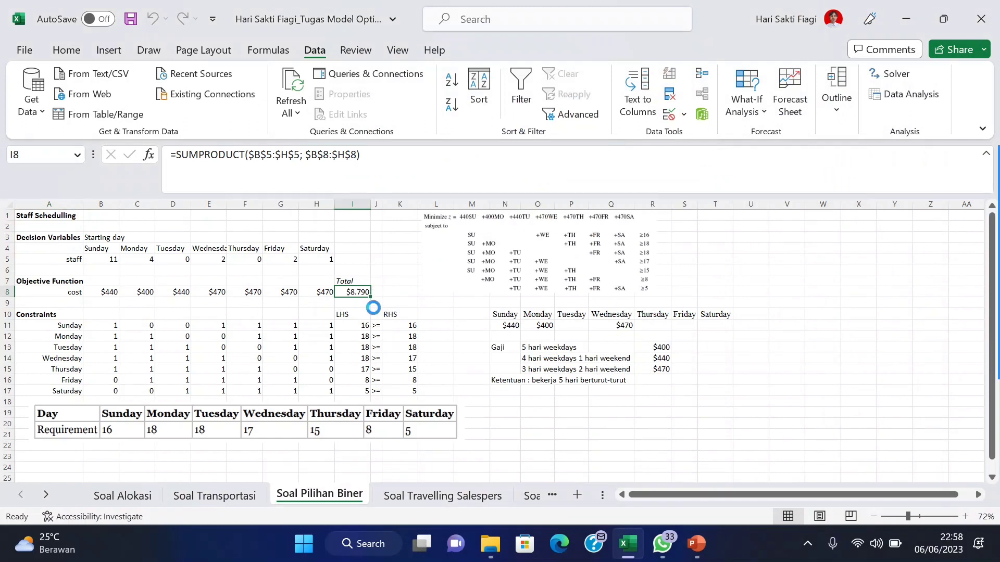
key("ctrl+c")
left_click(546, 411)
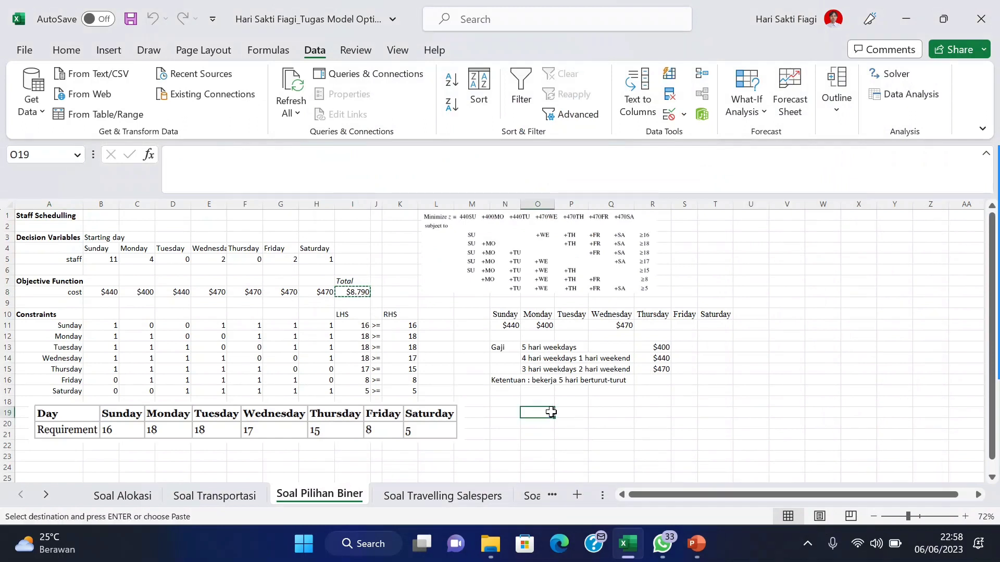
key("ctrl+v")
left_click(676, 412)
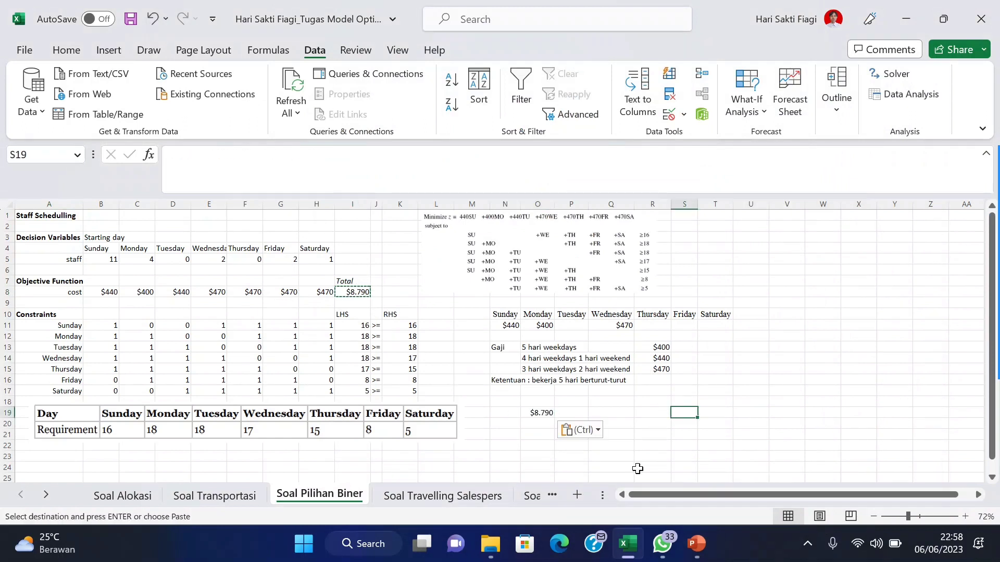
Step: Switch to the PowerPoint presentation and examine the Solver options shown on slide 22
left_click(697, 545)
scroll(64, 435, "down", 1)
left_click(75, 436)
key("Down")
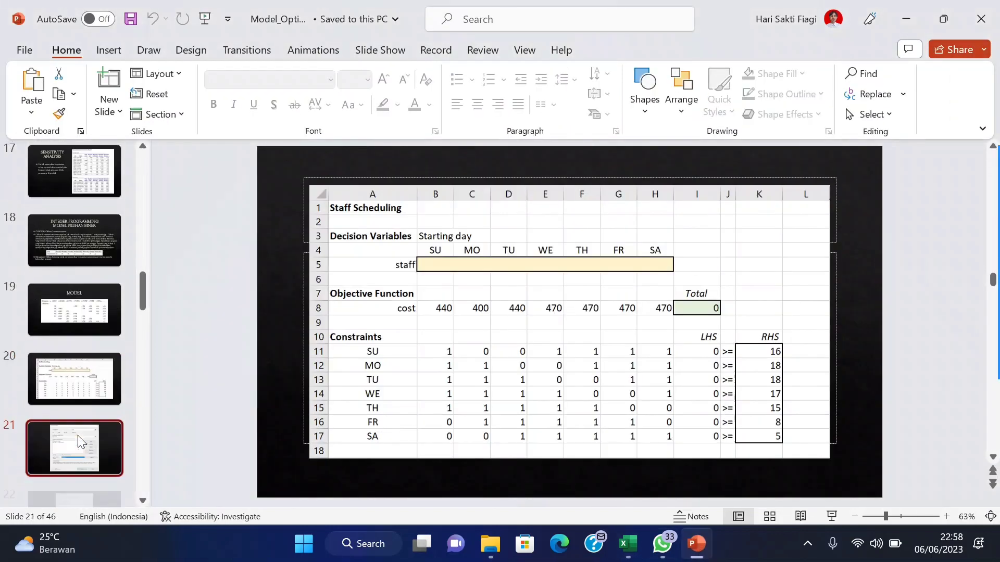
left_click(77, 436)
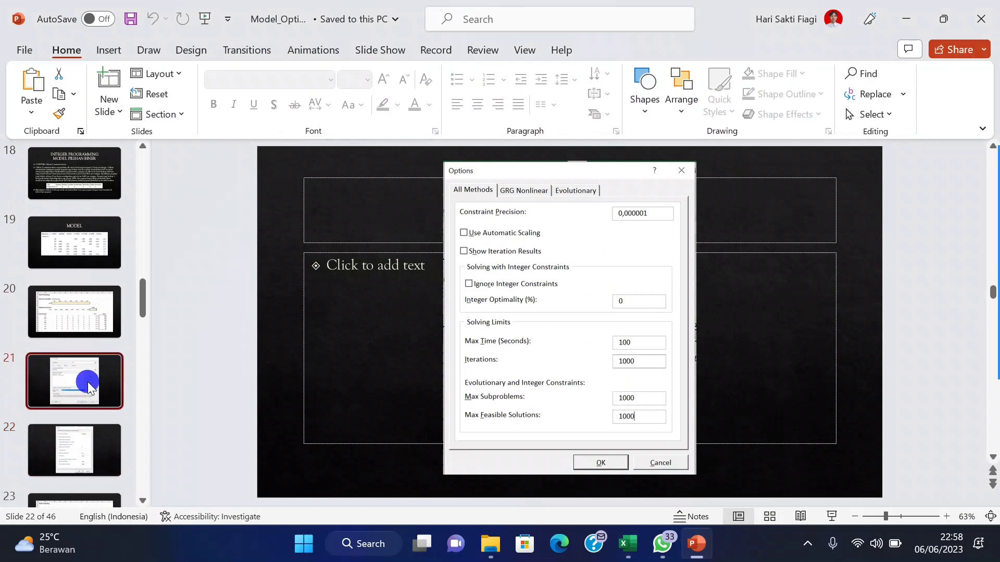
left_click(87, 383)
left_click(68, 442)
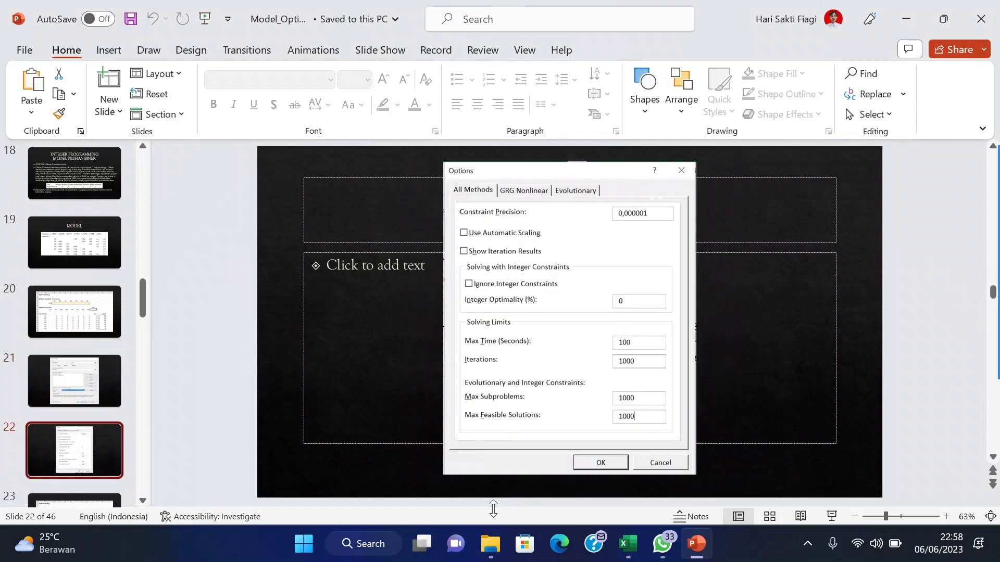
Step: Open the Solver options in Excel and compare them with the settings on PowerPoint slide 22
left_click(639, 548)
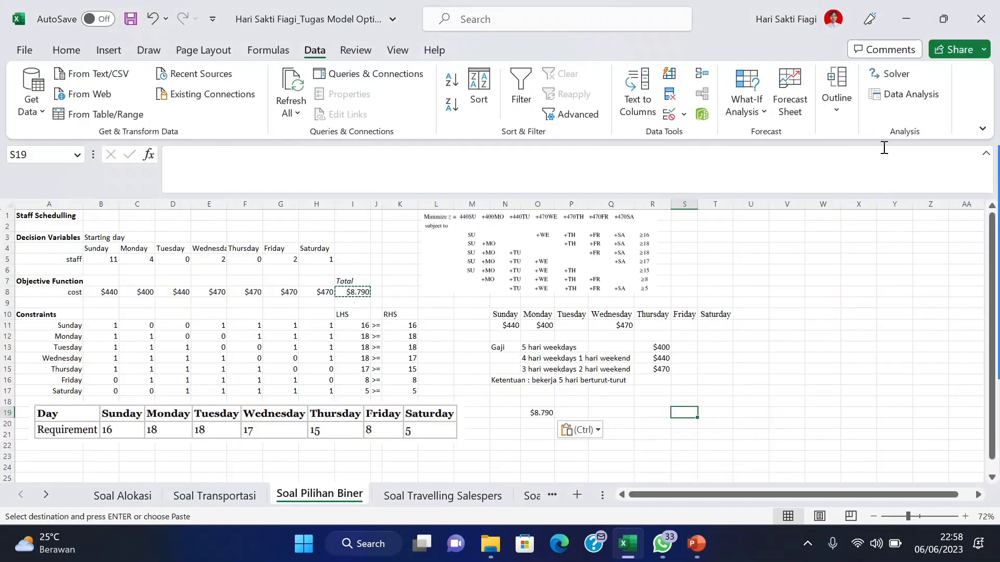
left_click(887, 74)
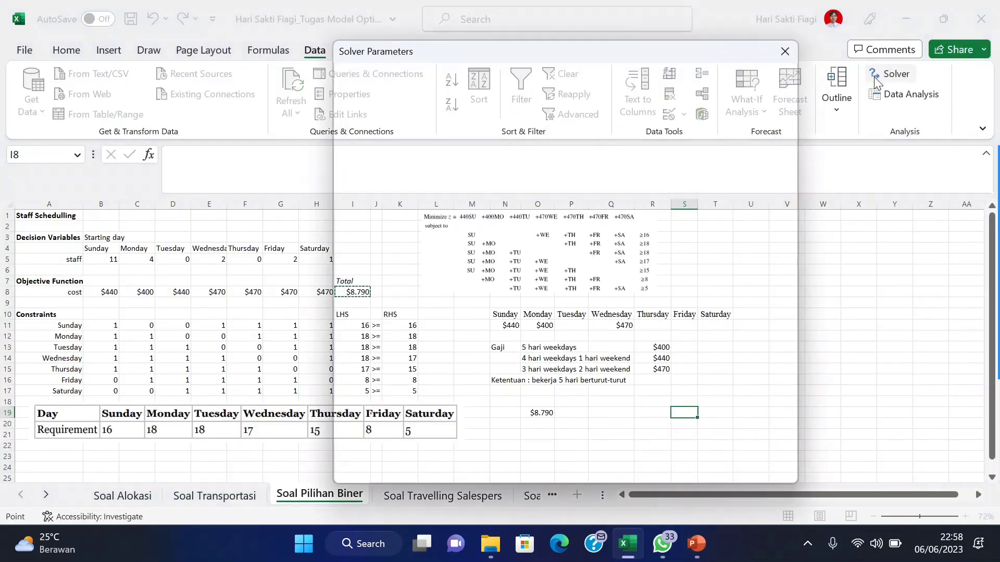
left_click_drag(631, 55, 649, 53)
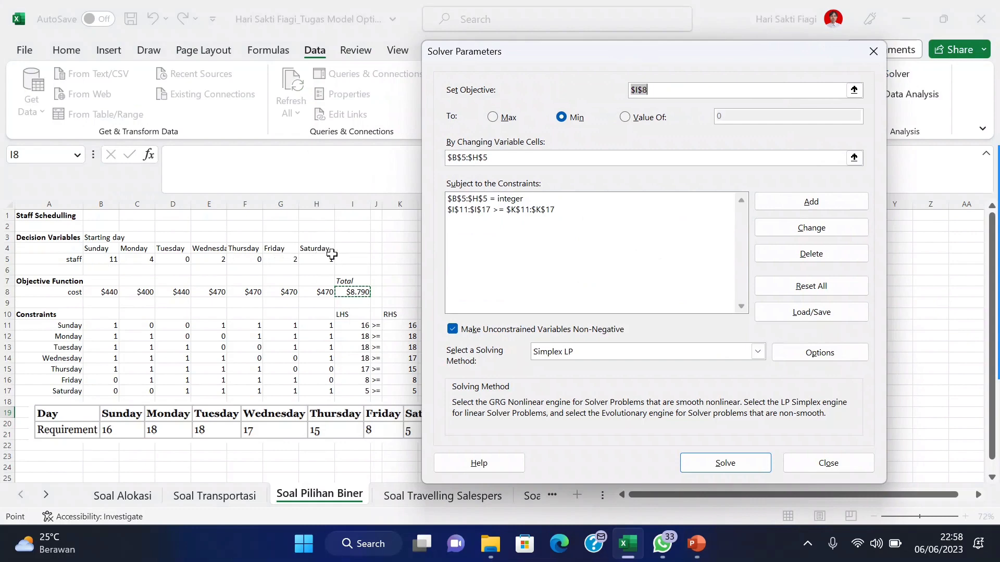
left_click_drag(714, 64, 534, 42)
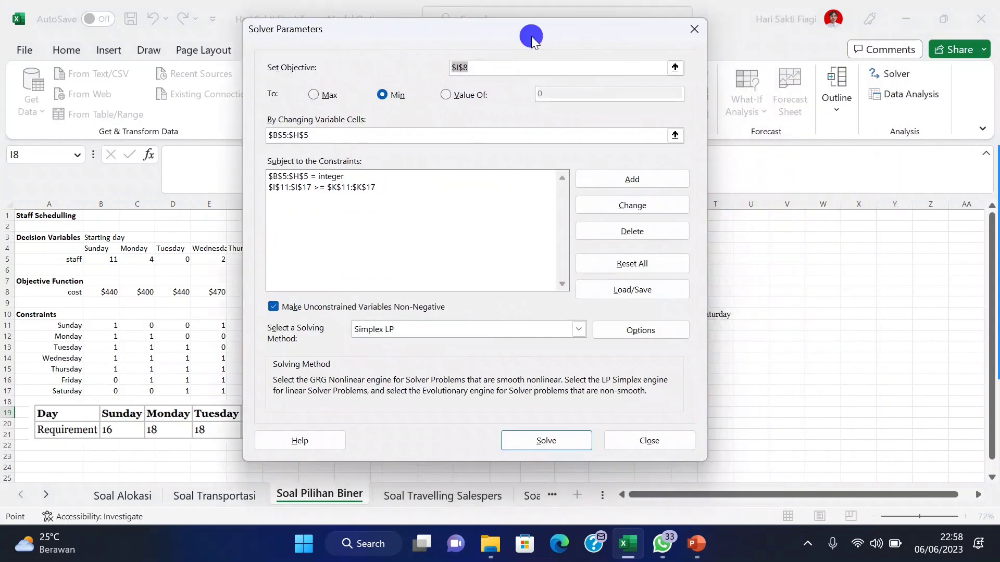
left_click(646, 331)
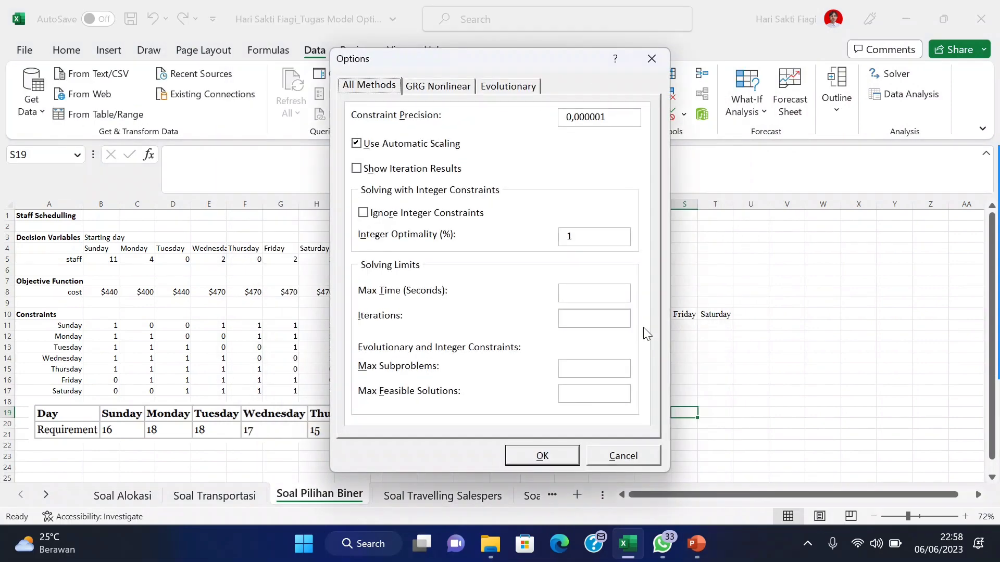
left_click_drag(478, 60, 359, 72)
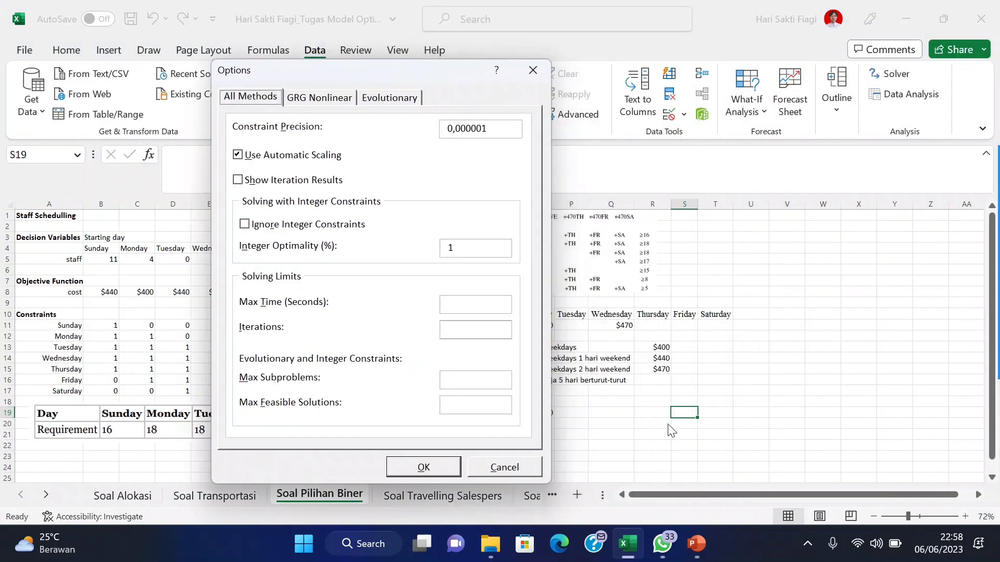
left_click(698, 545)
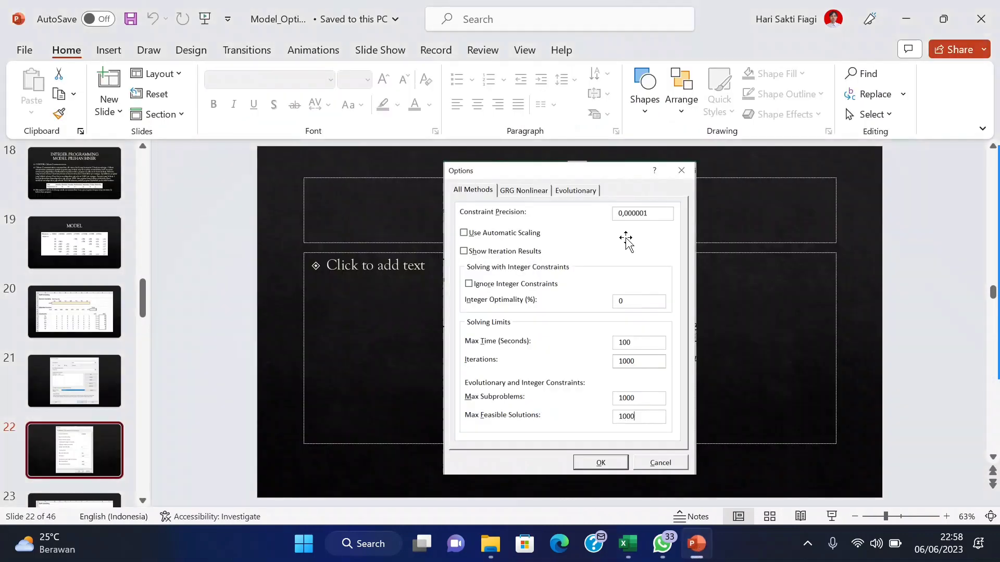
left_click(697, 544)
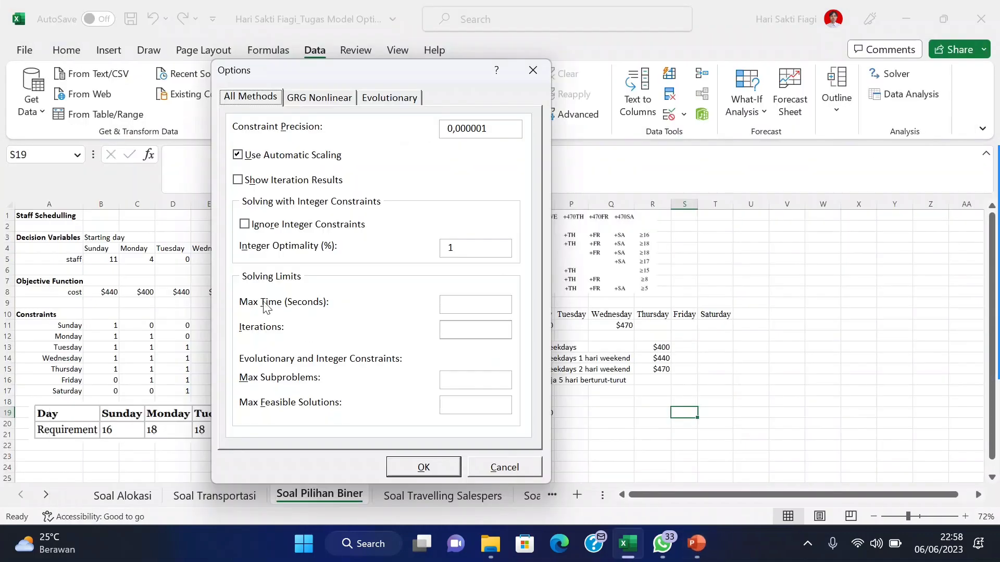
Step: Disable automatic scaling and set integer optimality to 0%, max time to 100 seconds, and iterations, subproblems and feasible solutions to 1000 each
left_click(238, 155)
left_click(469, 255)
left_click(482, 302)
left_click(469, 330)
type("100")
left_click(474, 397)
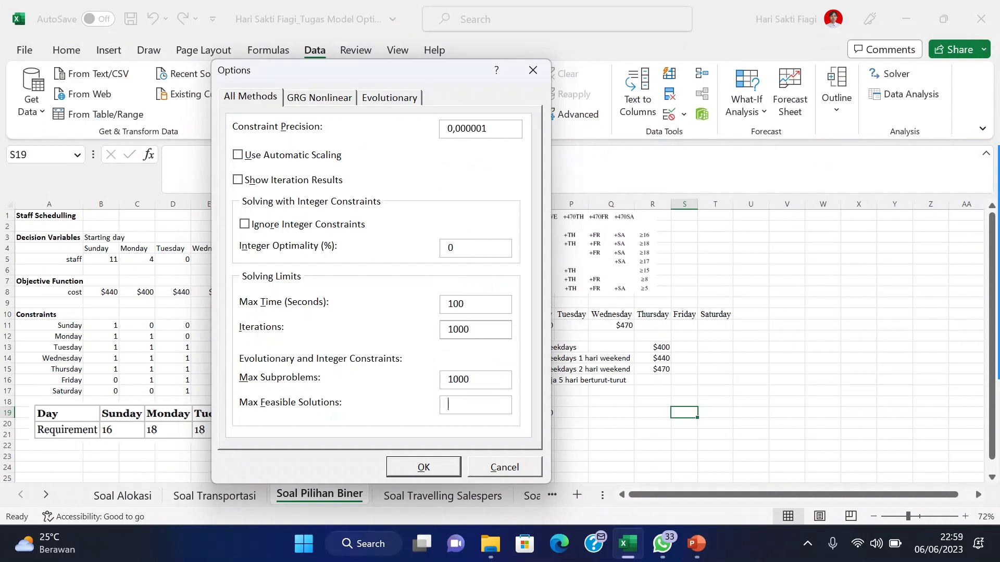
left_click(424, 466)
Step: Solve the staffing model again with the revised options and keep the Solver solution
left_click(536, 442)
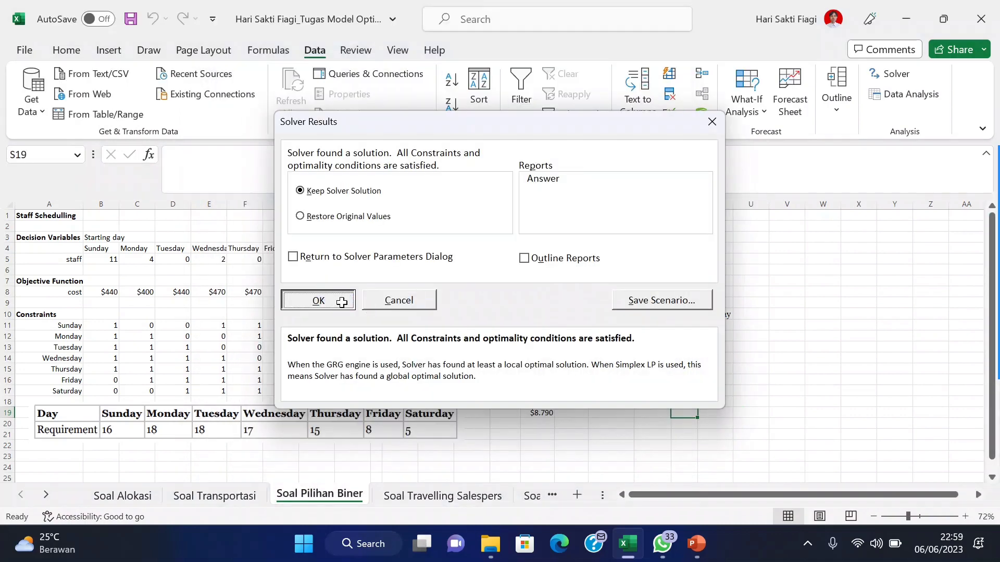
left_click(318, 300)
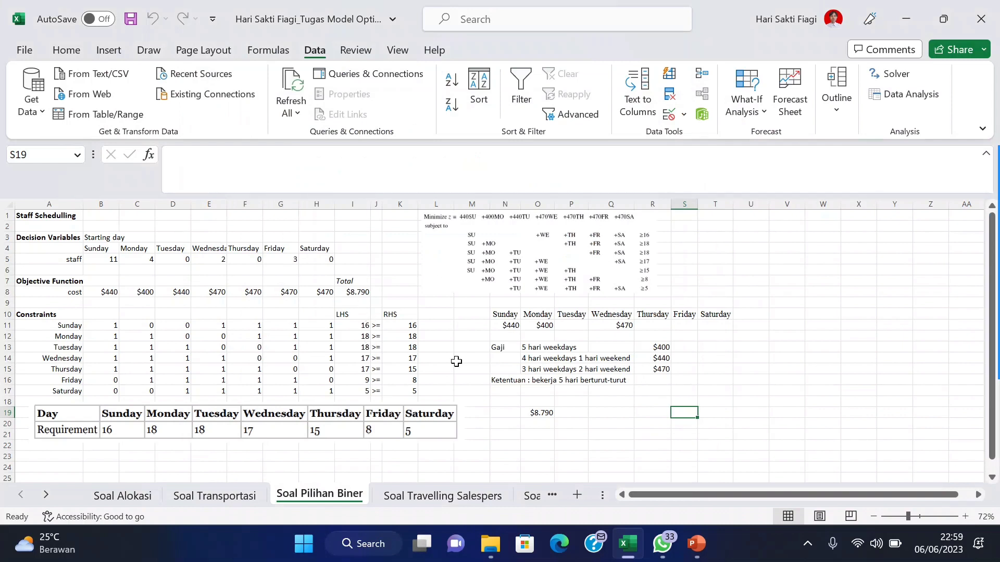
Step: Compare the recalculated total cost in I8 with the copied cost in O19
left_click(353, 293)
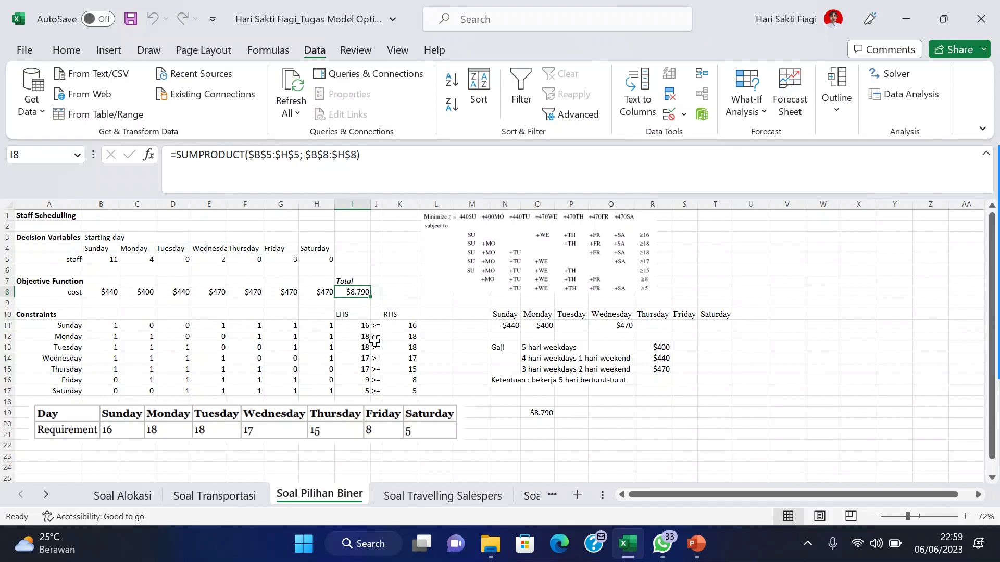
left_click(540, 412)
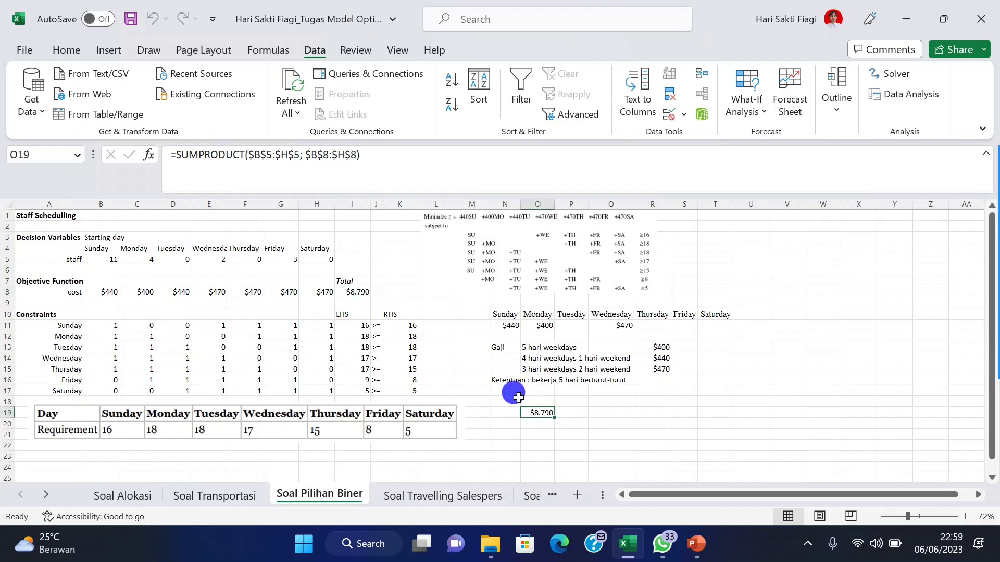
left_click(350, 293)
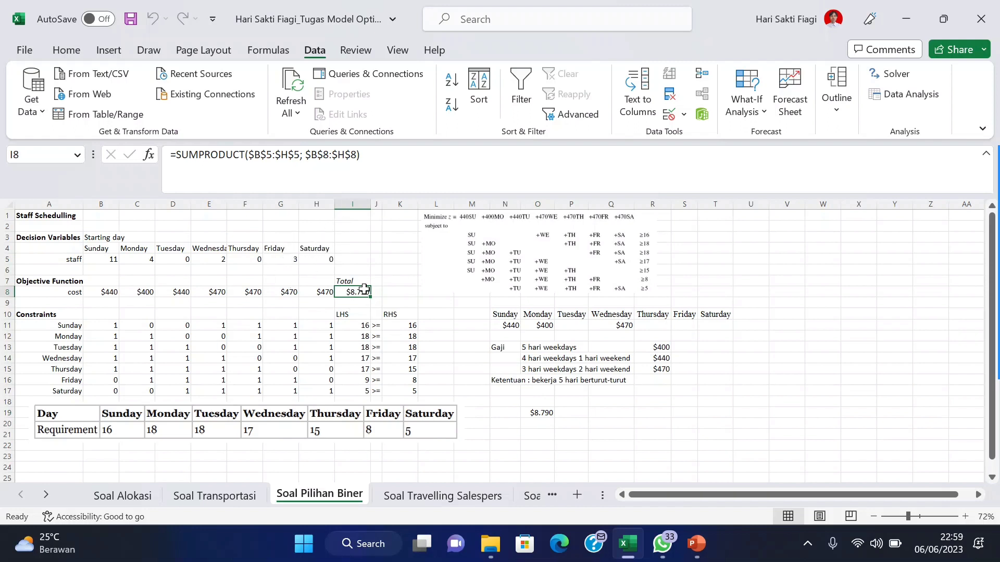
left_click(388, 292)
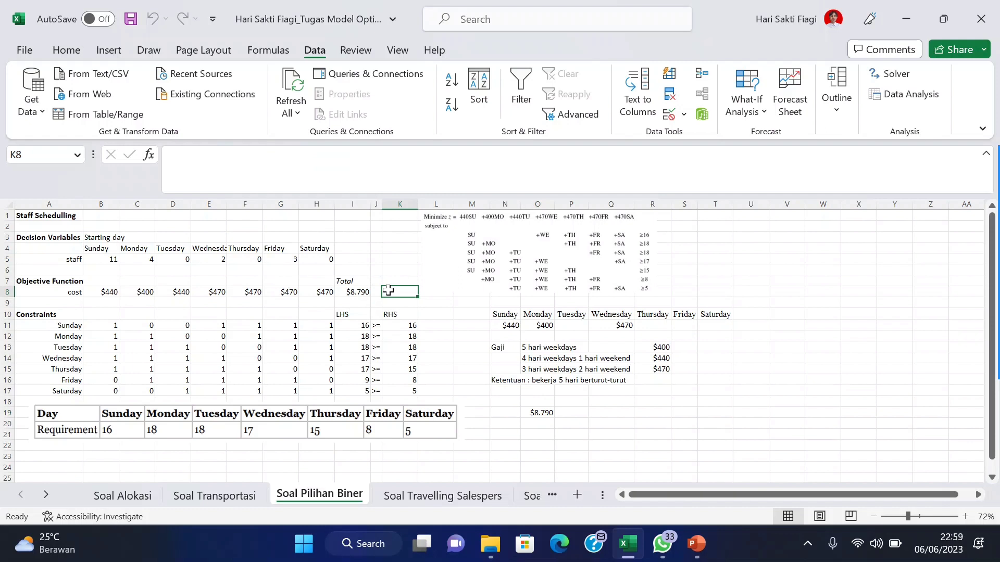
left_click(360, 291)
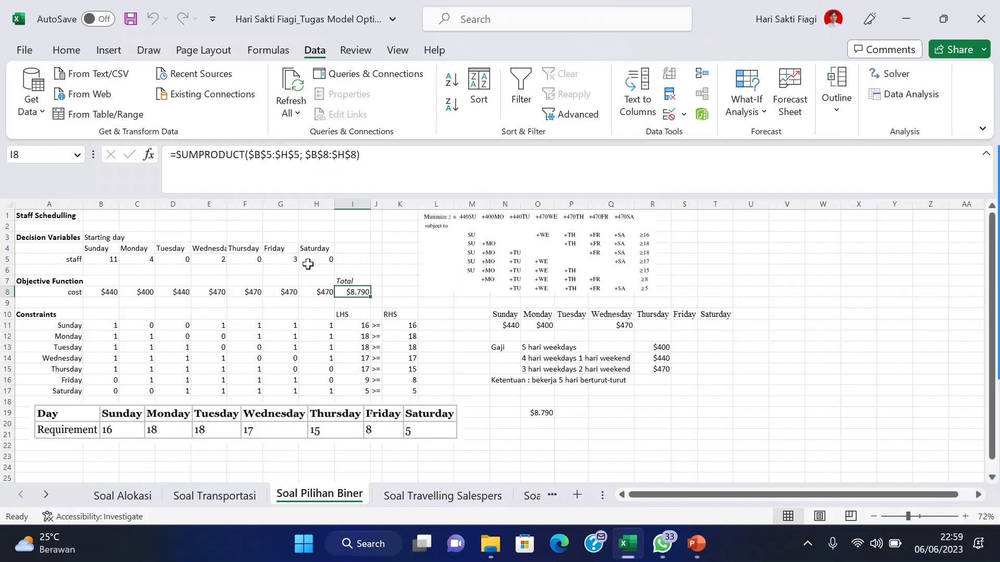
Step: Compare the Friday and Saturday staff allocations in G5 and H5 alongside the copied total cost in O19
left_click(281, 259)
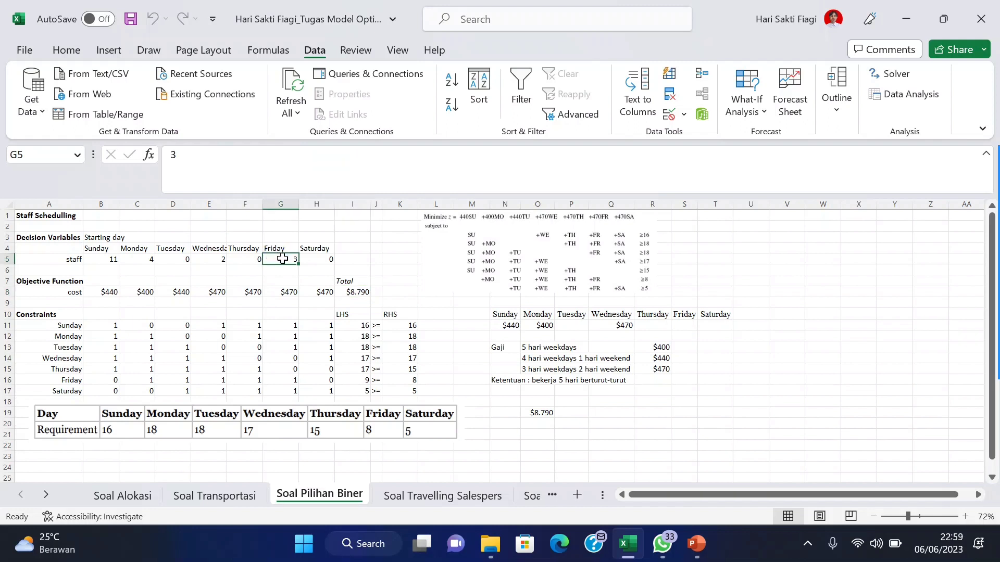
left_click(316, 260)
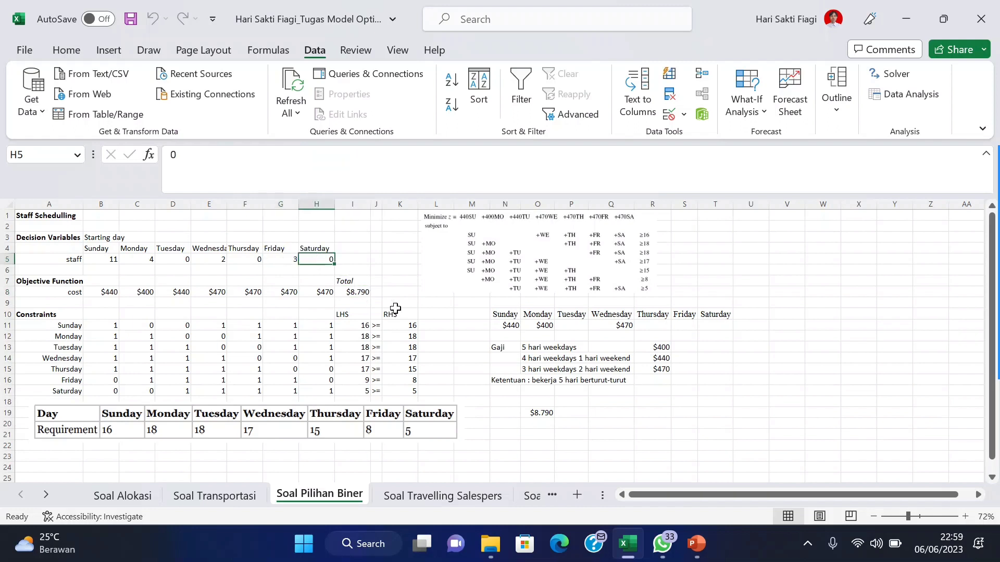
left_click(536, 411)
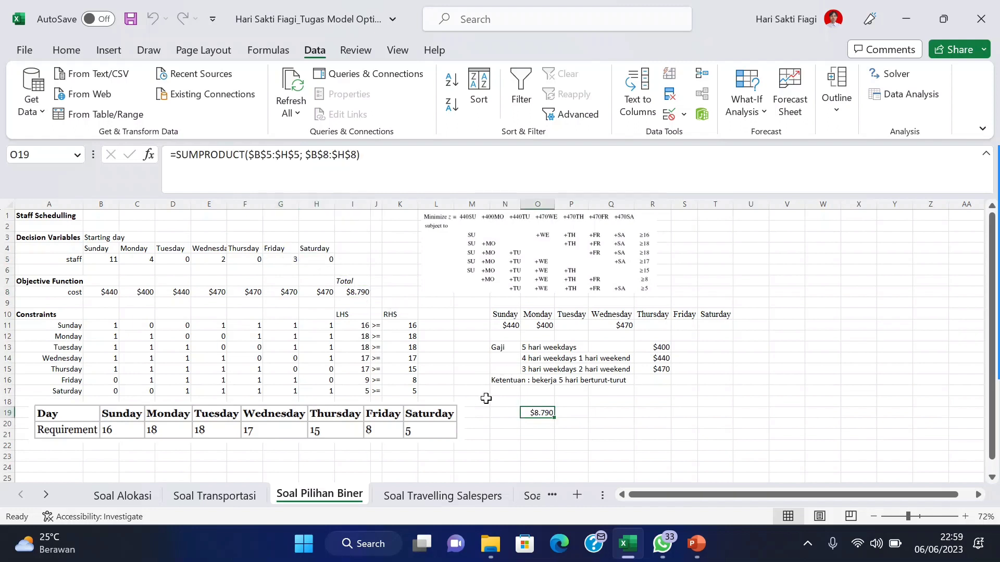
left_click(286, 258)
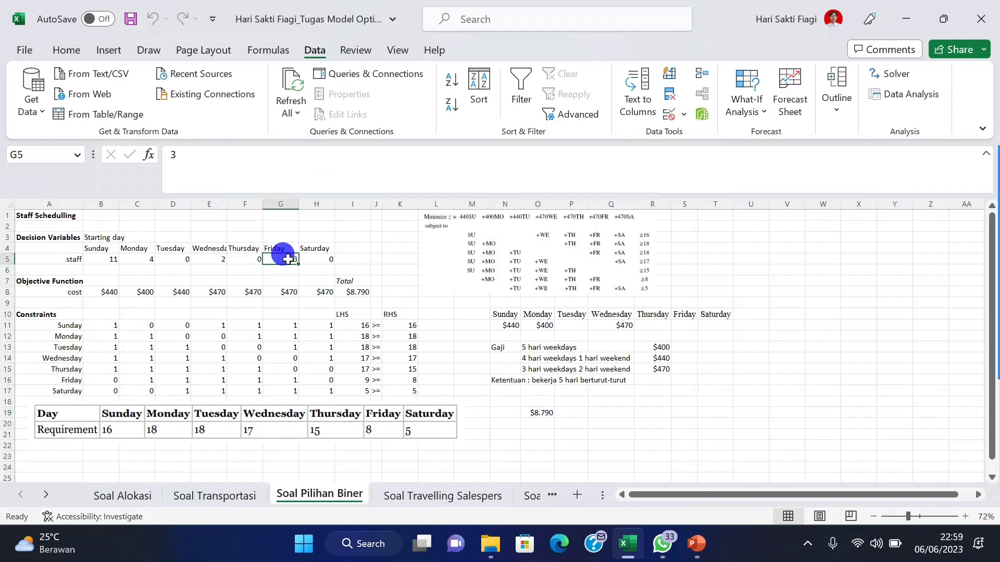
left_click(323, 260)
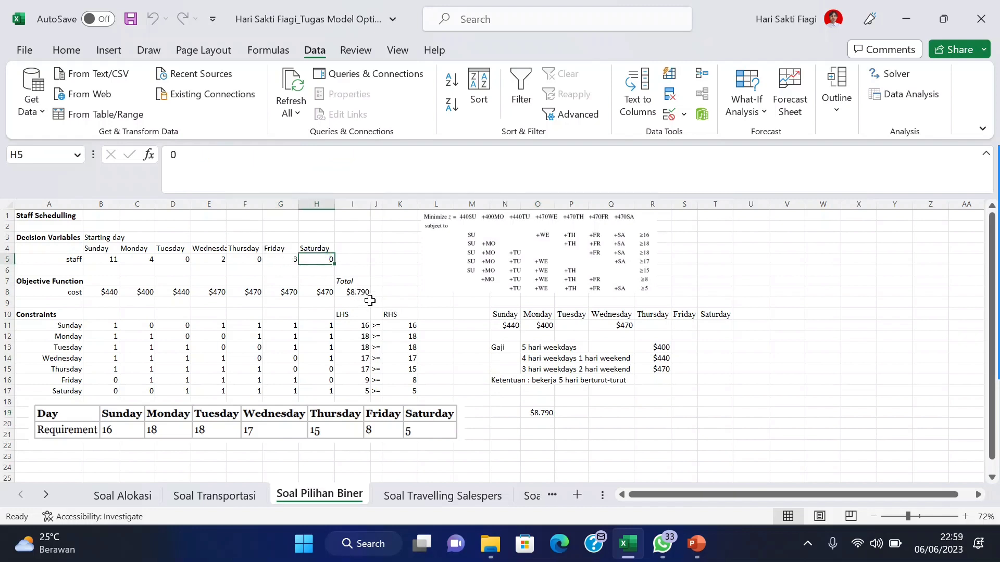
left_click(463, 379)
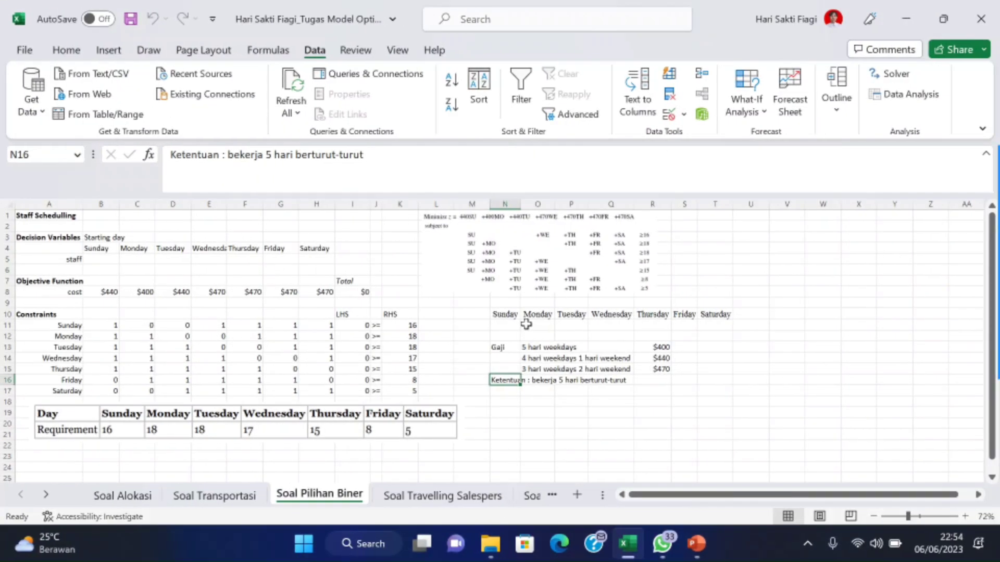
Step: Enter the Sunday-start wage of 440 in N11, based on the Sunday to Thursday span and the wage in R14
left_click(511, 314)
left_click_drag(515, 314, 657, 314)
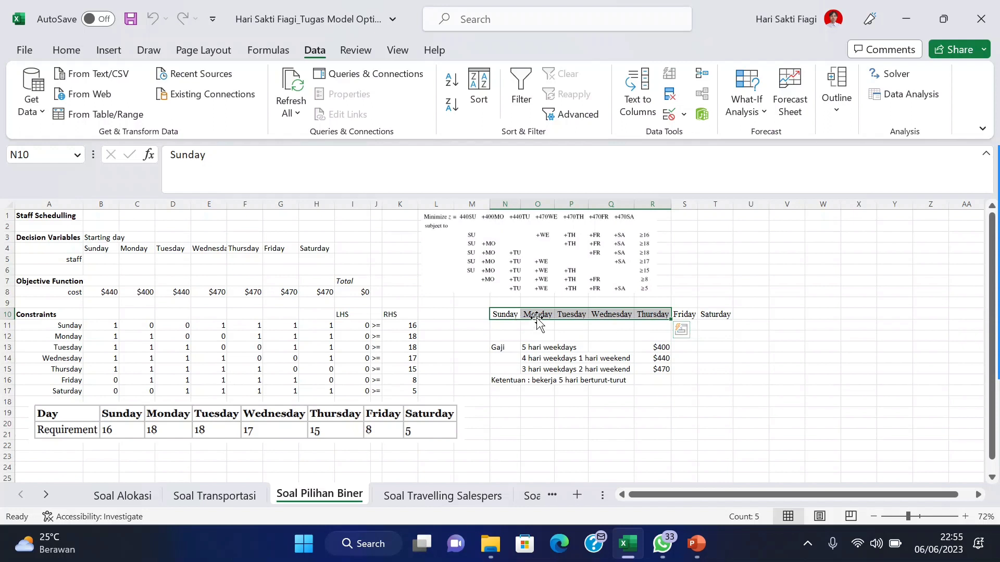
left_click(504, 325)
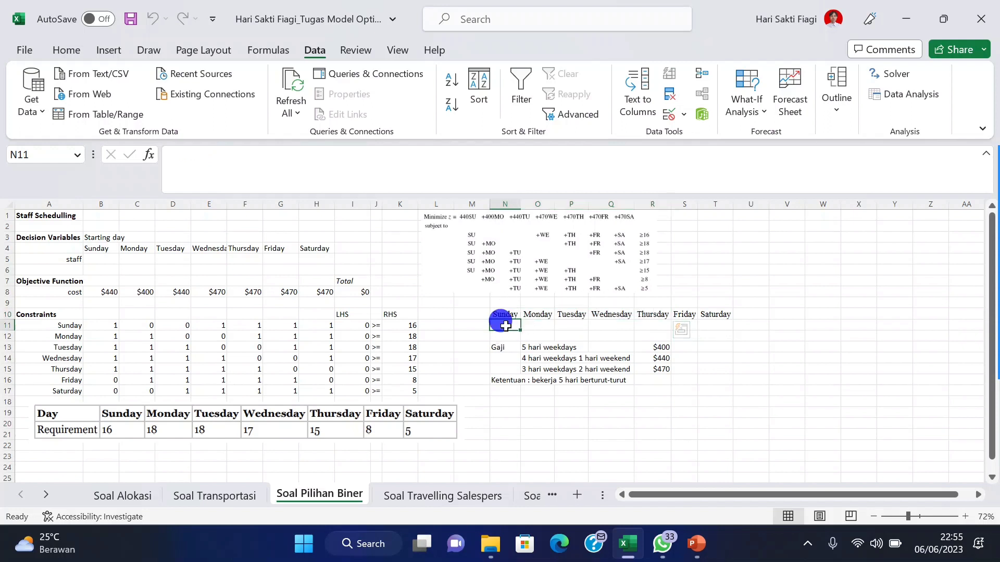
type("440")
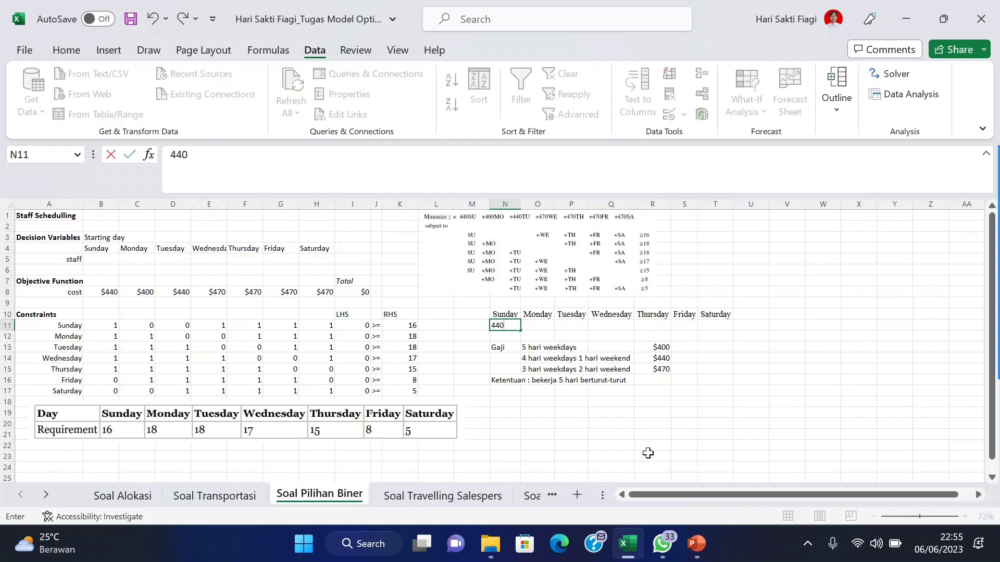
left_click(657, 391)
left_click(652, 358)
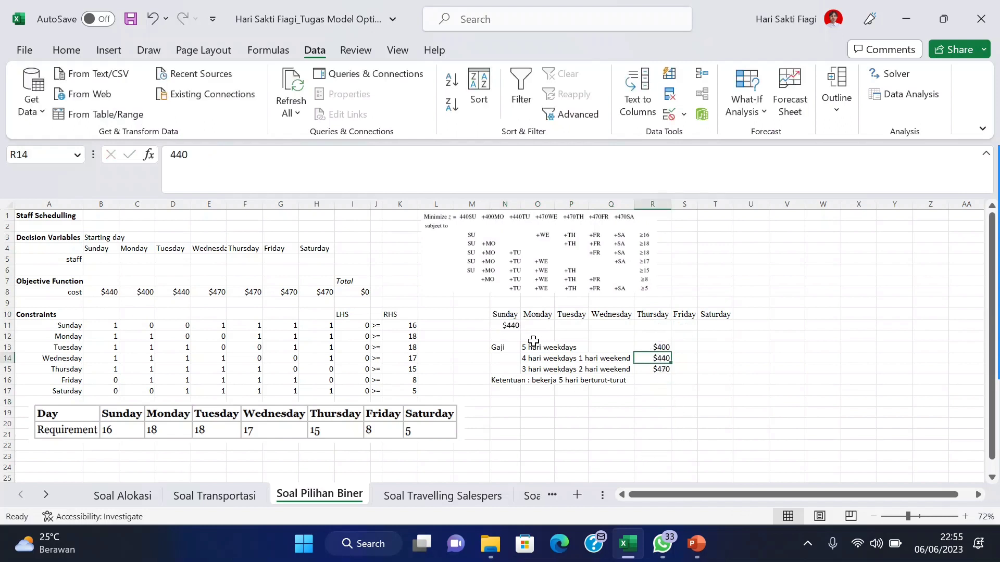
Step: Trace the Monday to Friday work span in row 10 and enter the Monday-start wage of 400 in O11
left_click(539, 314)
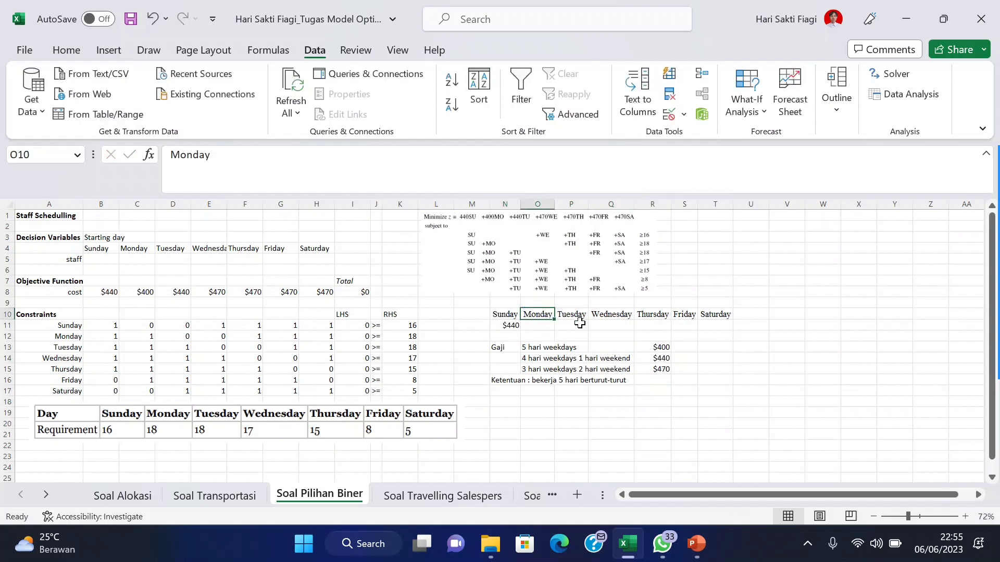
left_click(545, 312)
left_click_drag(546, 312, 688, 315)
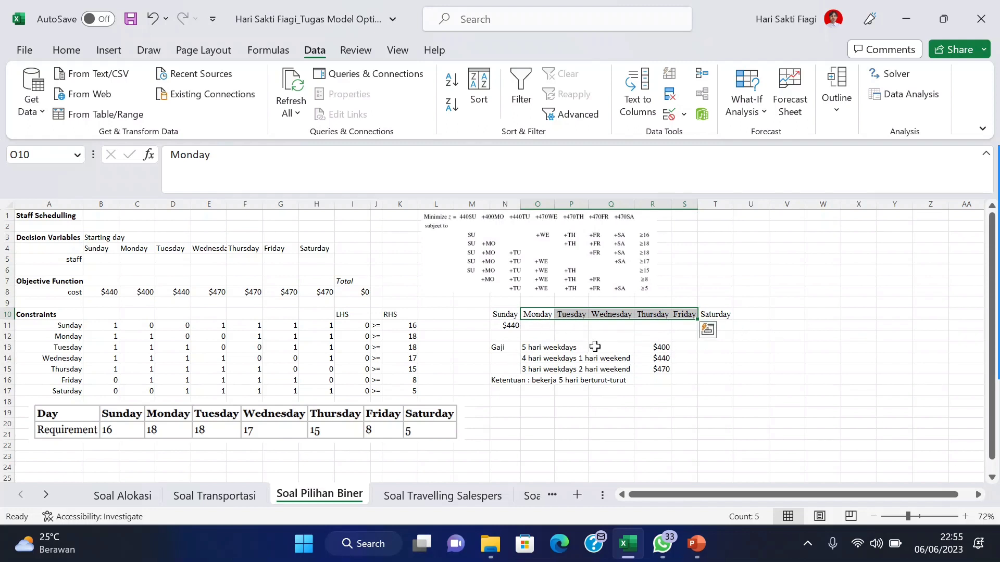
left_click(539, 325)
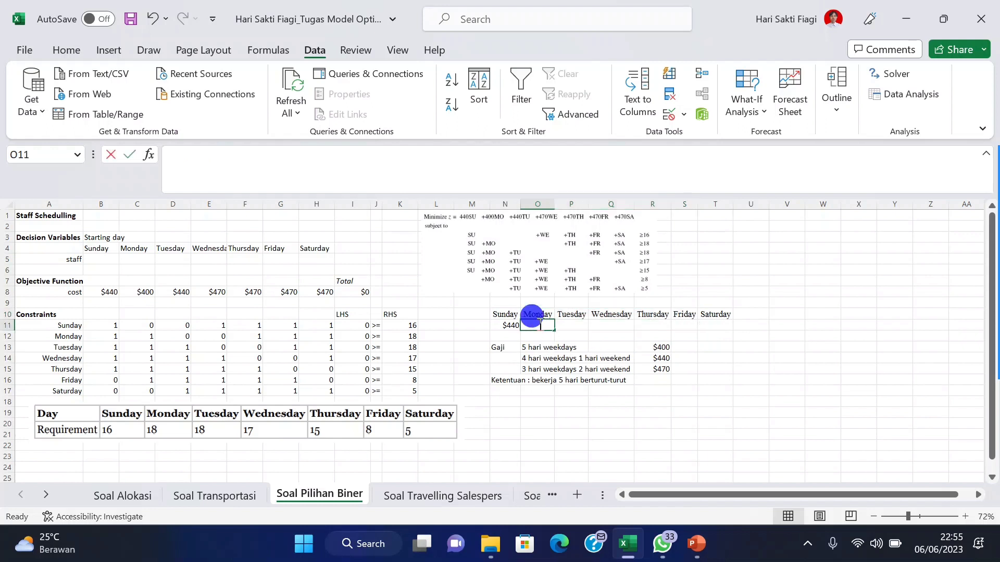
type("400")
left_click(587, 332)
Step: Trace the Wednesday to Saturday span plus Sunday in row 10 and enter the Wednesday-start wage of 470 in Q11
left_click(610, 325)
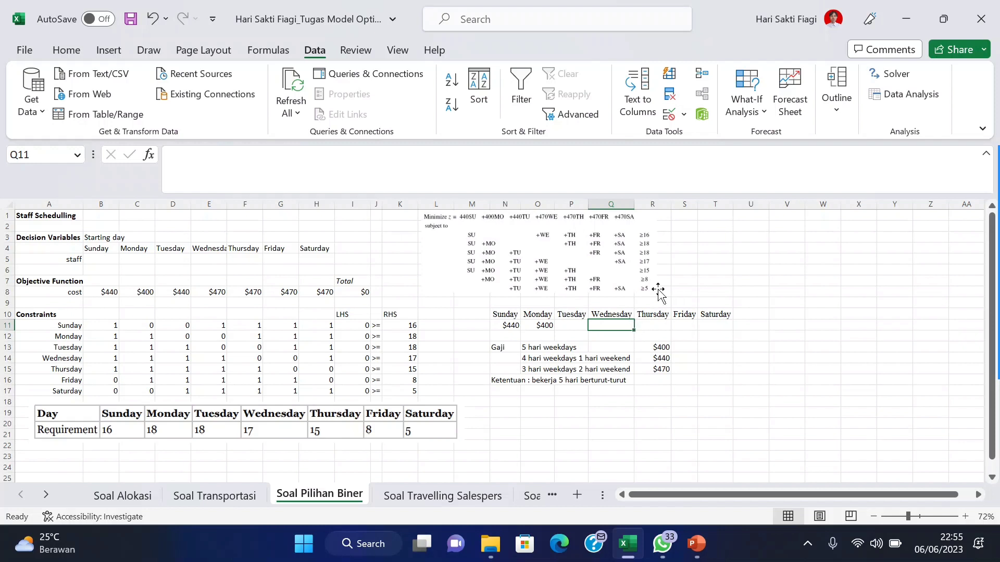
left_click_drag(610, 314, 710, 314)
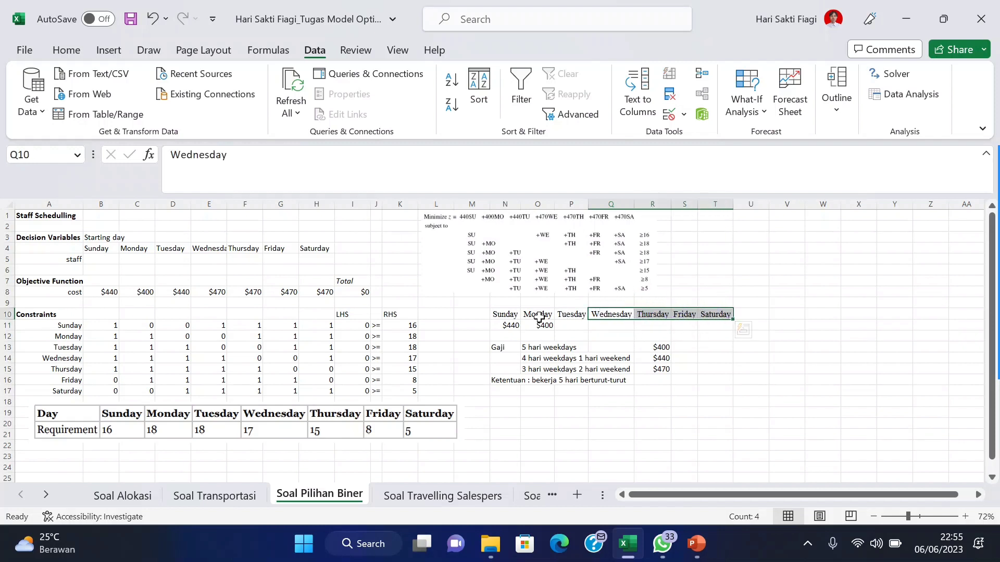
left_click(513, 317)
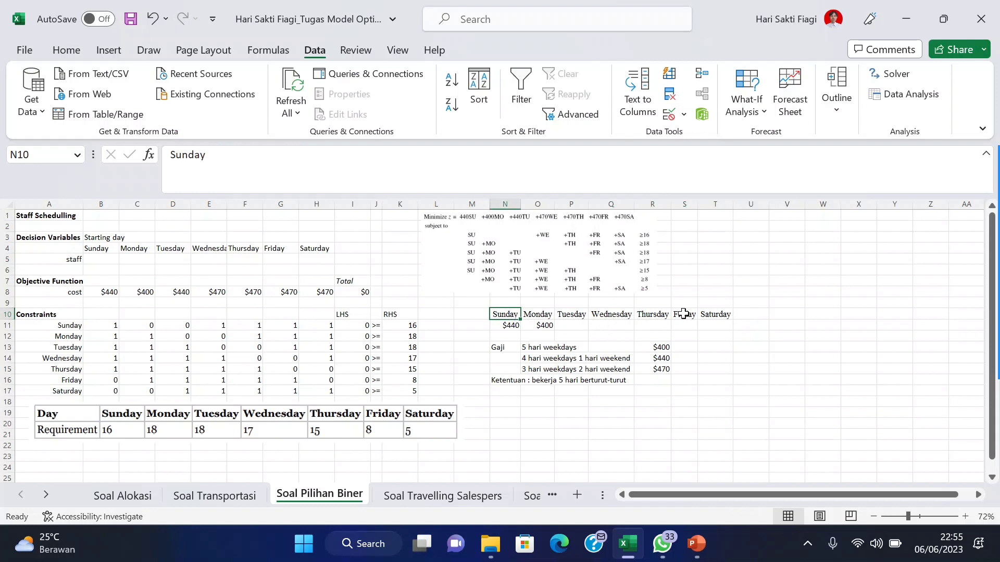
double_click(599, 324)
type("470")
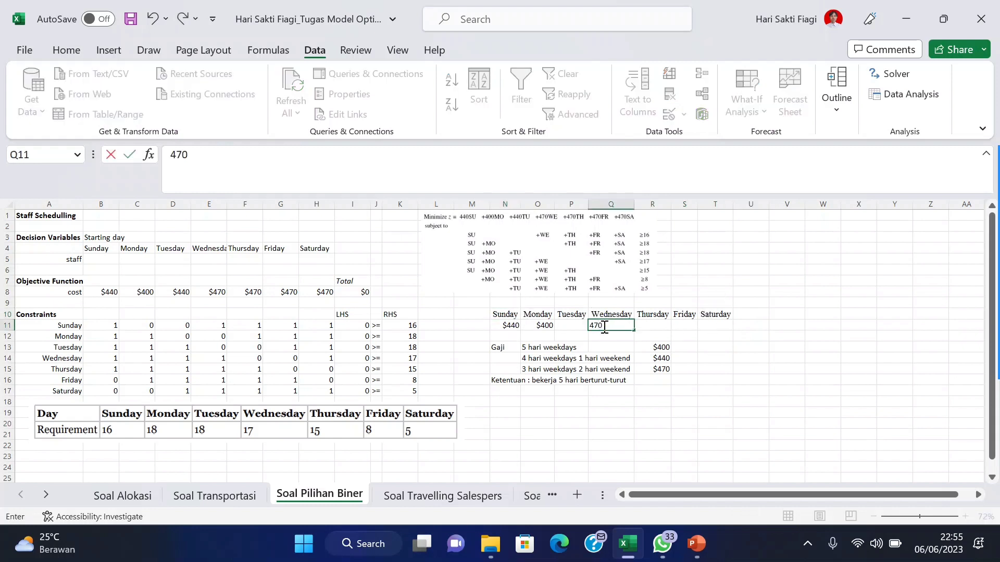
key("Return")
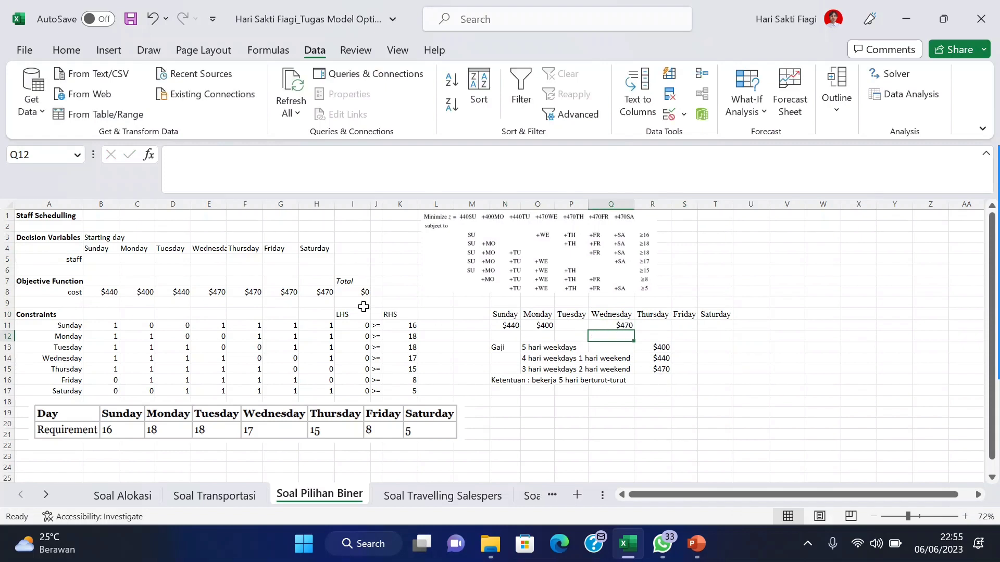
Step: Review the daily costs in B8:H8 and the ranges used by the SUMPRODUCT total cost formula in I8
left_click_drag(83, 290, 316, 295)
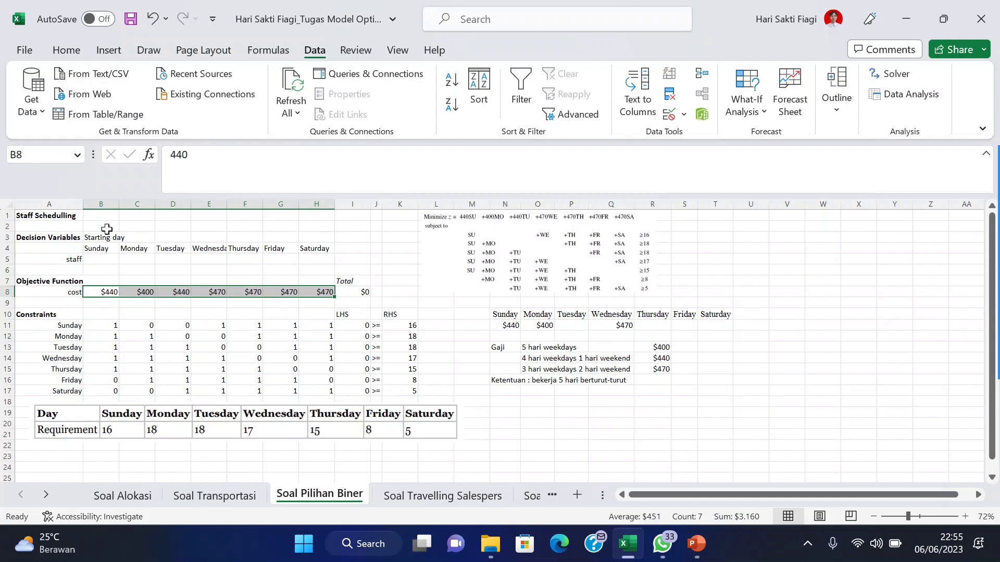
left_click(364, 291)
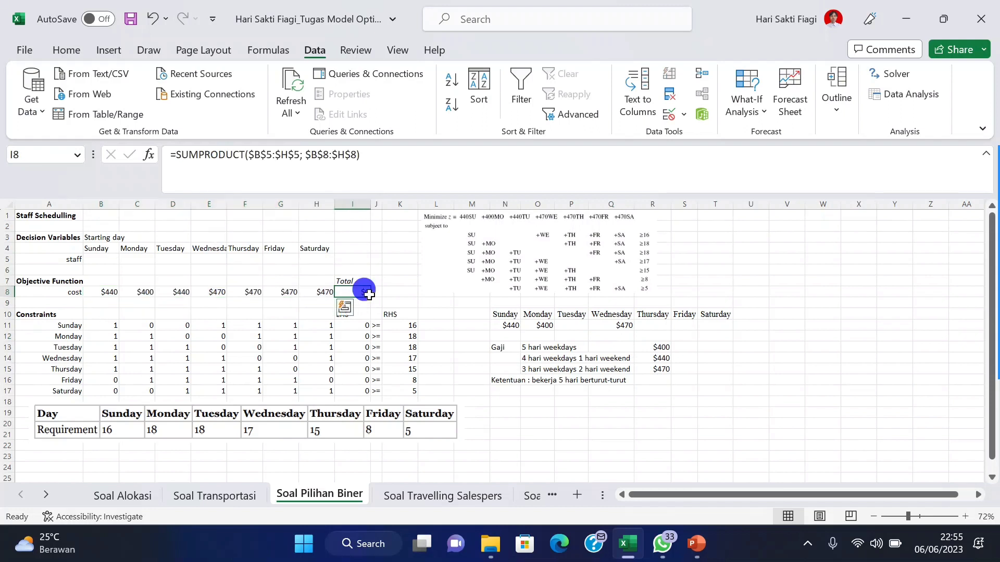
left_click(419, 154)
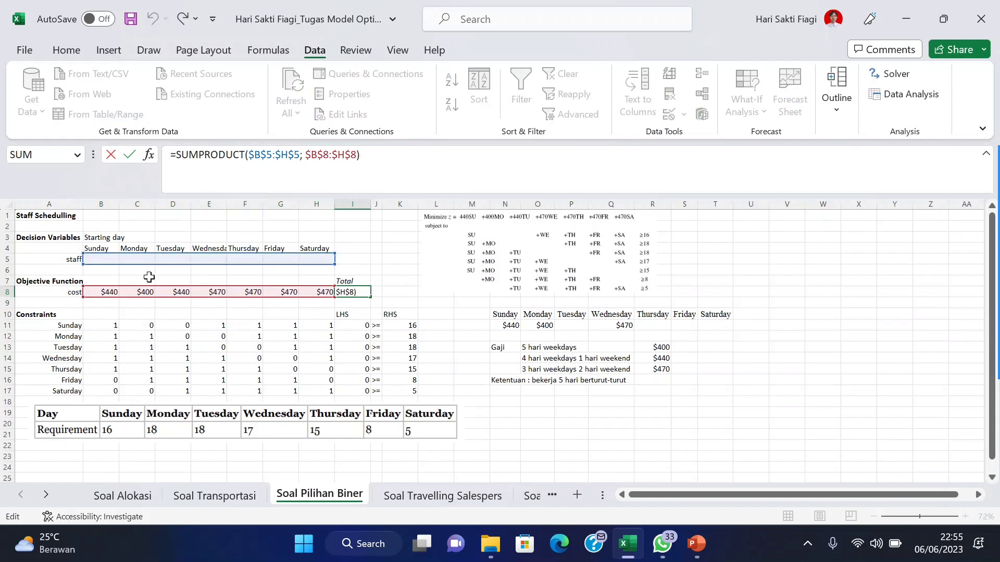
key("Return")
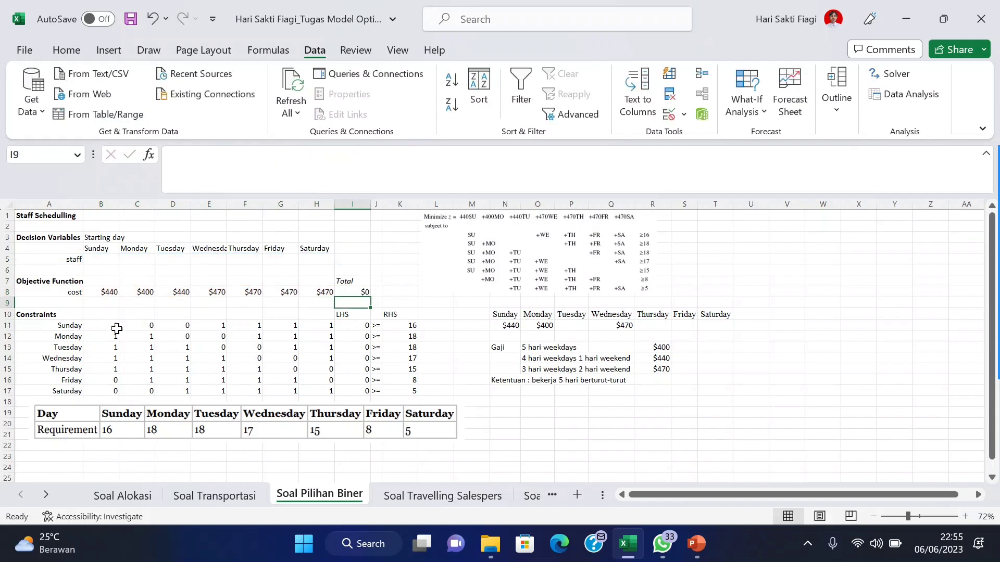
Step: Examine the Sunday constraint's binary coefficients in B11 and C11 and its right-hand-side requirement in K11
left_click(112, 326)
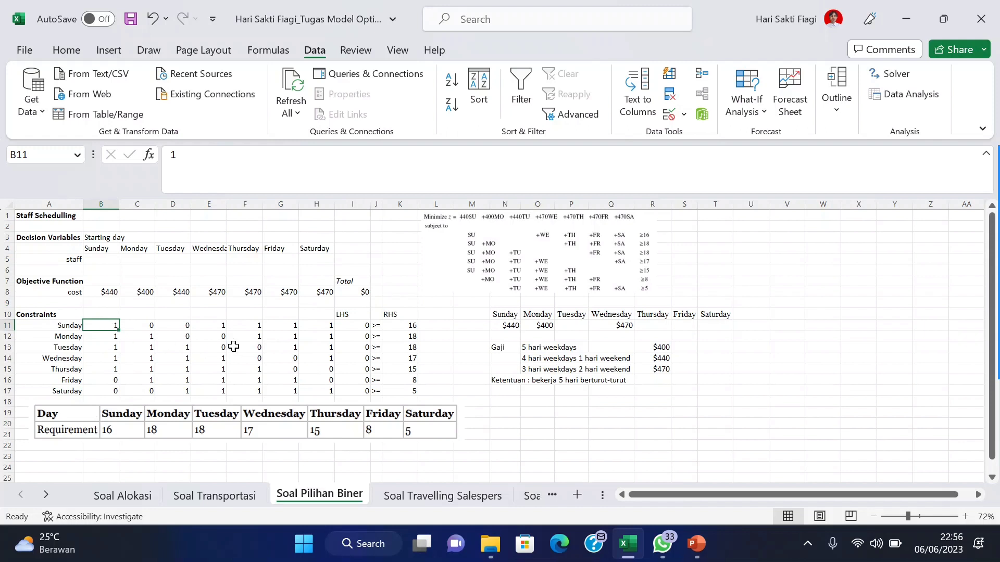
left_click(147, 327)
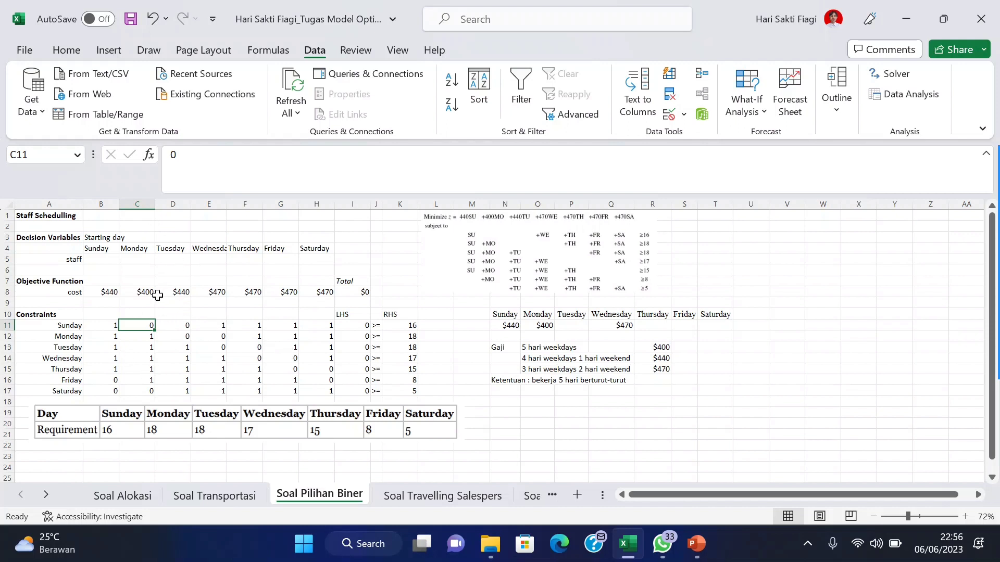
key("Left")
key("Right")
left_click(109, 326)
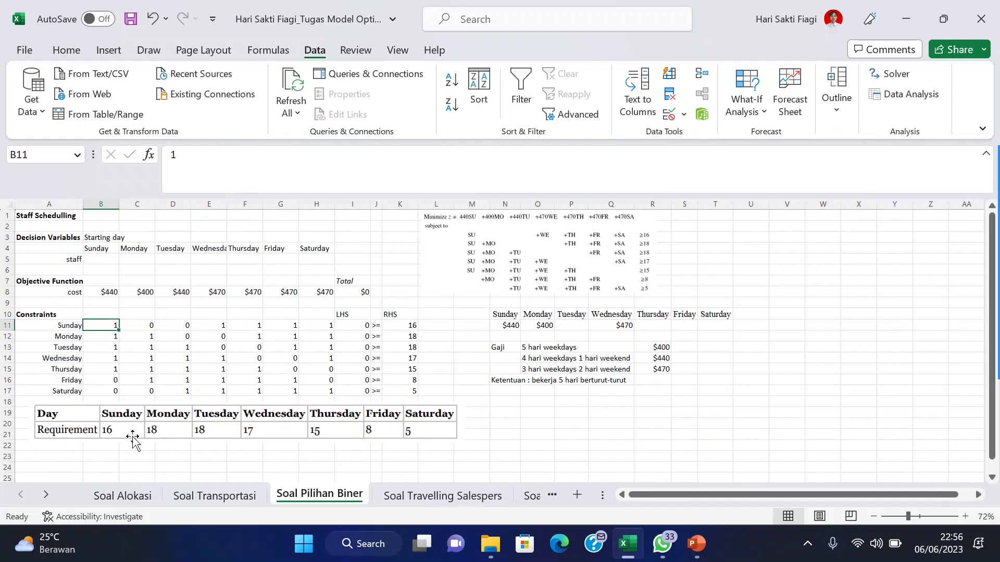
left_click(410, 326)
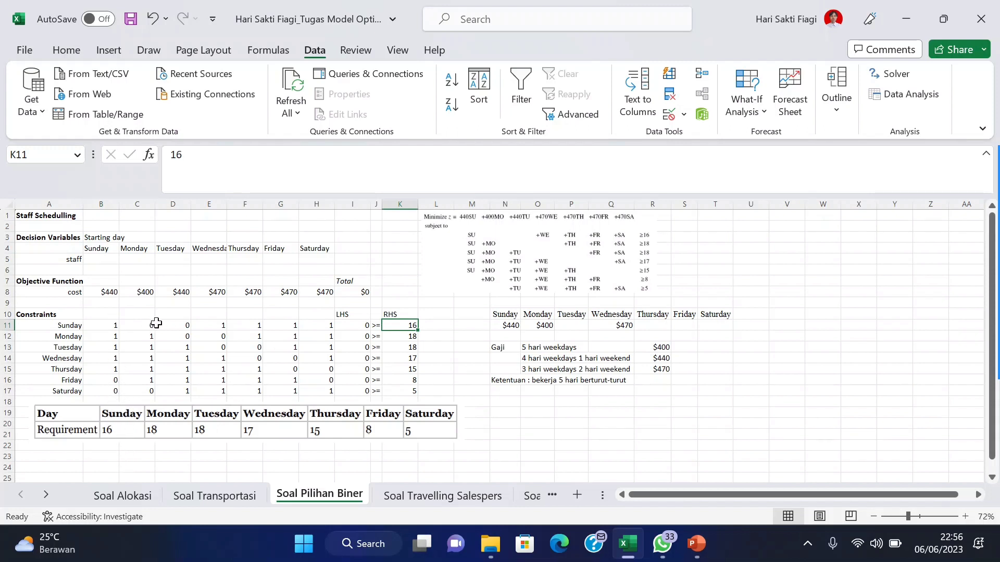
Step: Check Sunday-row coefficients B11, C11 and E11 against the five-day spans starting on Sunday, Monday and Wednesday in row 4
left_click(110, 324)
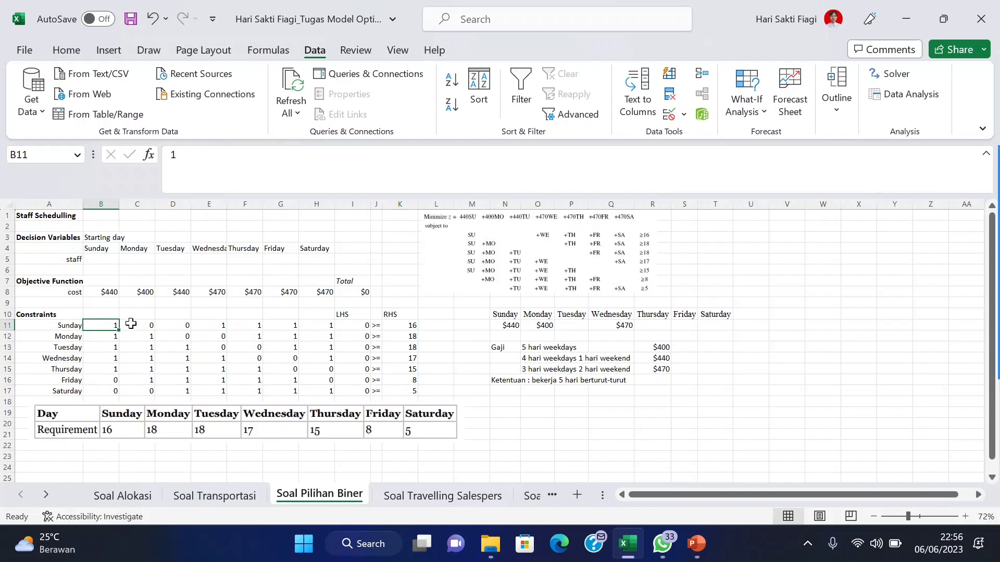
left_click_drag(99, 248, 248, 248)
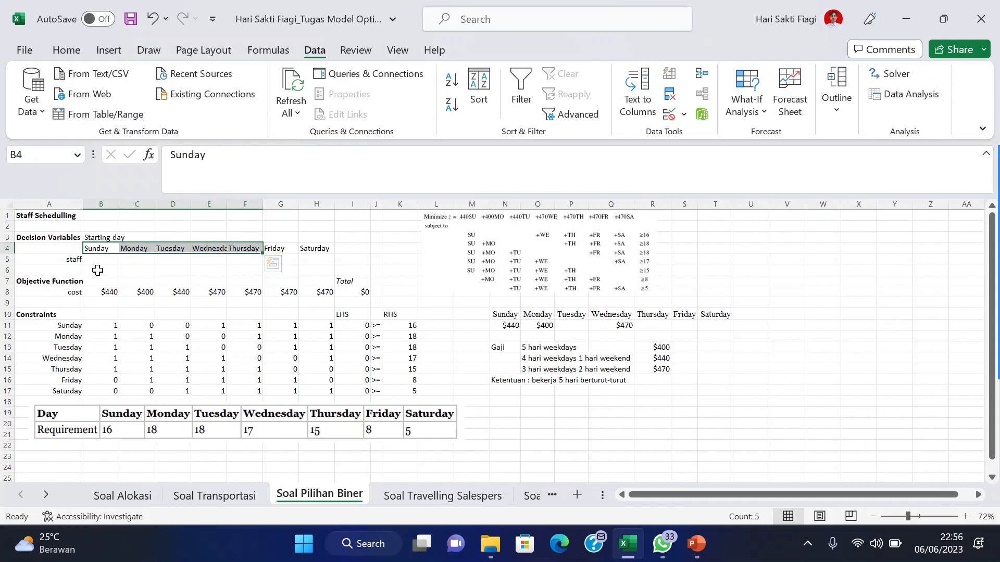
left_click(106, 326)
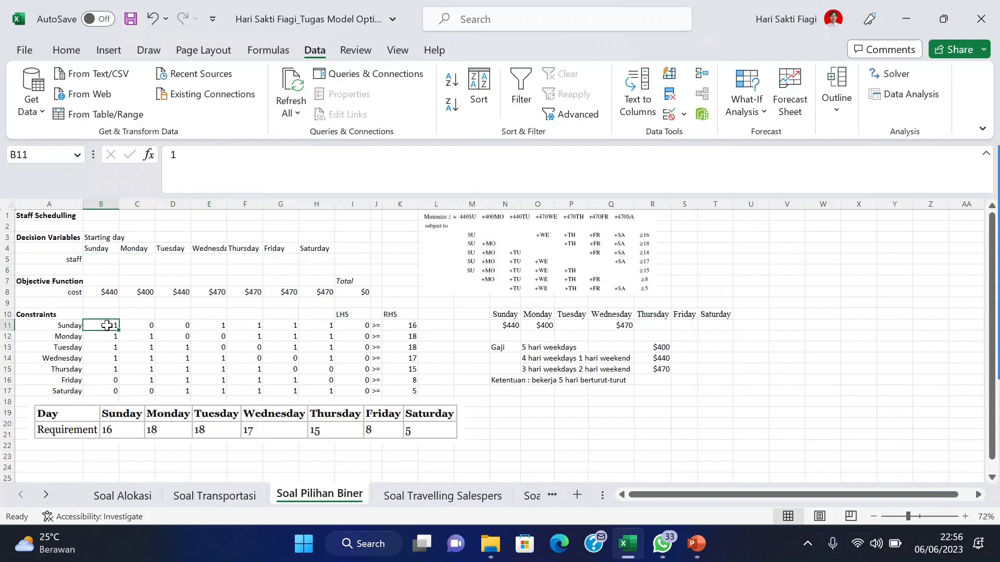
left_click(137, 326)
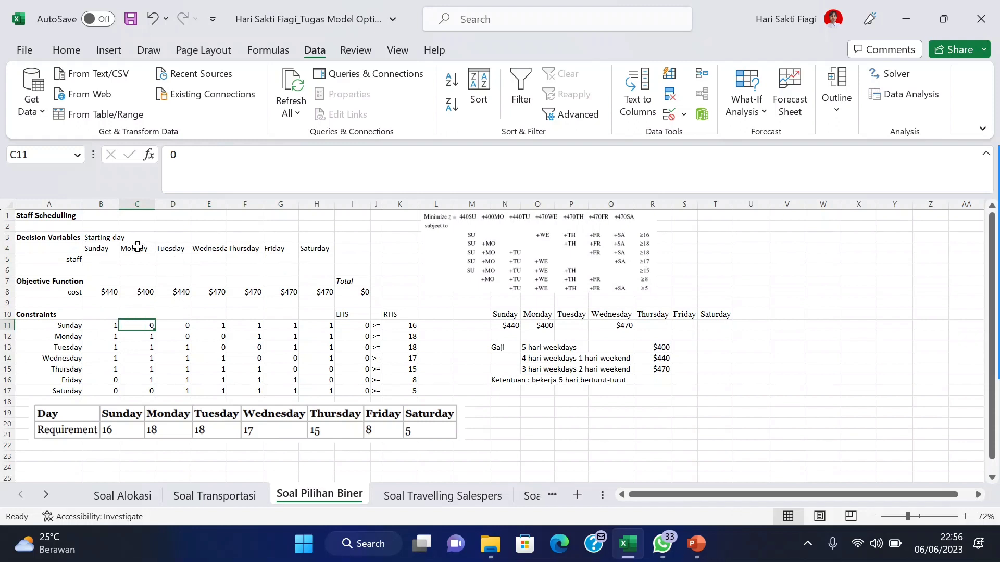
left_click(138, 248)
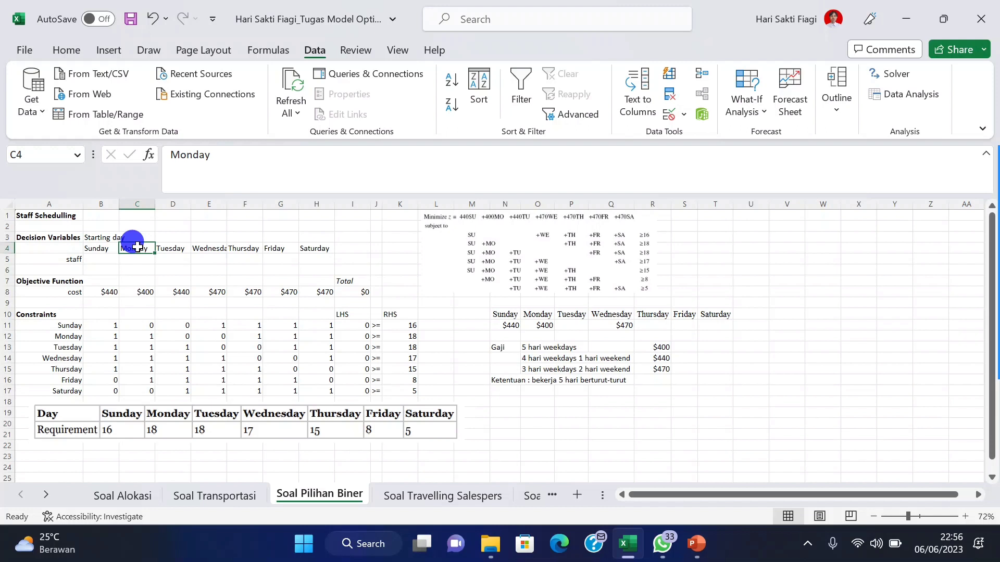
left_click_drag(137, 248, 277, 248)
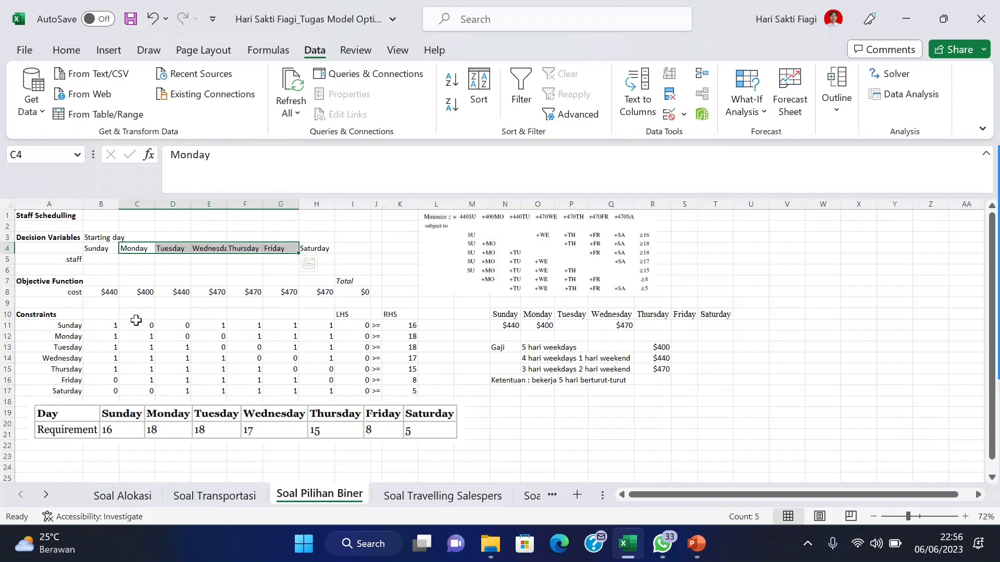
left_click(138, 327)
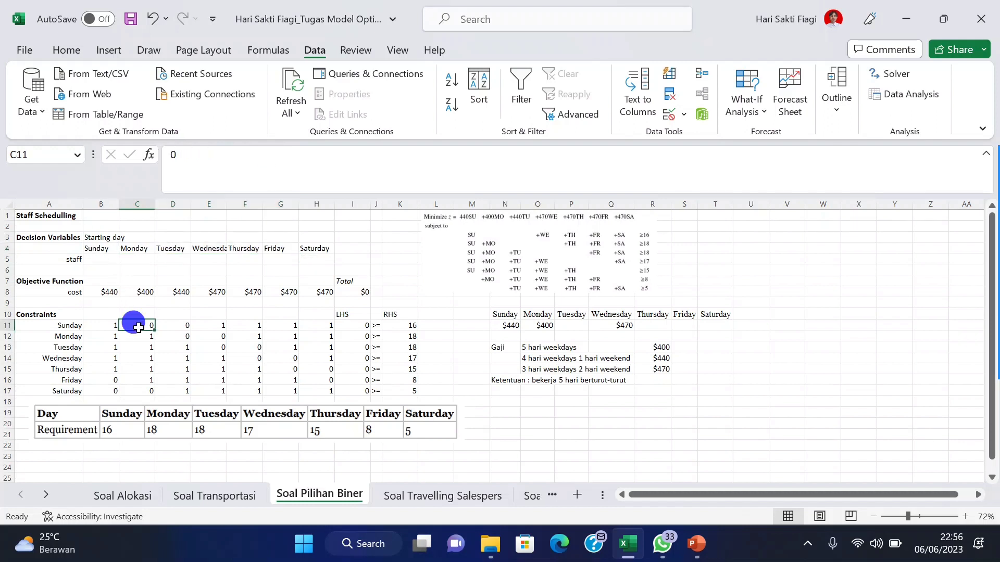
left_click(207, 330)
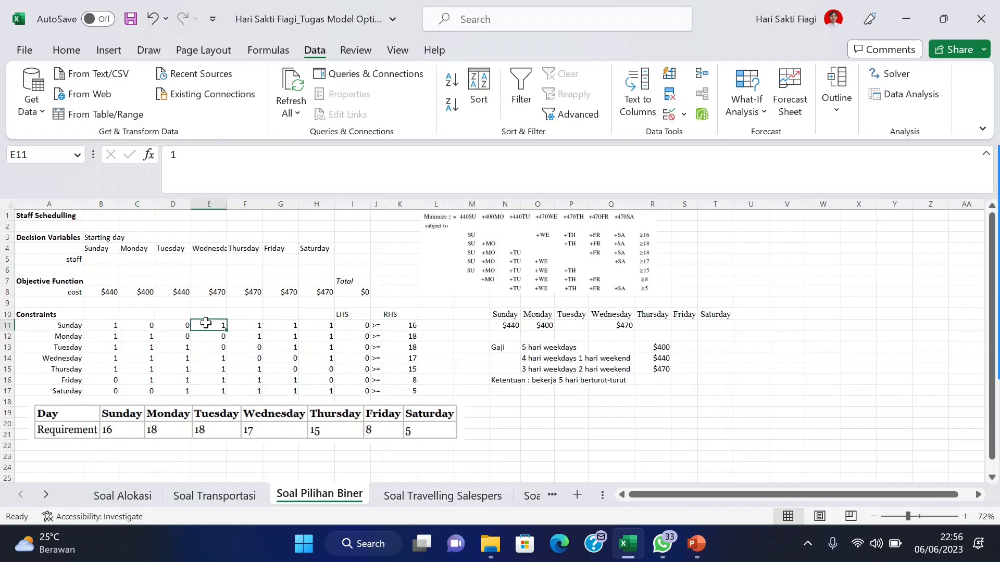
left_click(208, 248)
left_click_drag(207, 248, 312, 248)
left_click(95, 246)
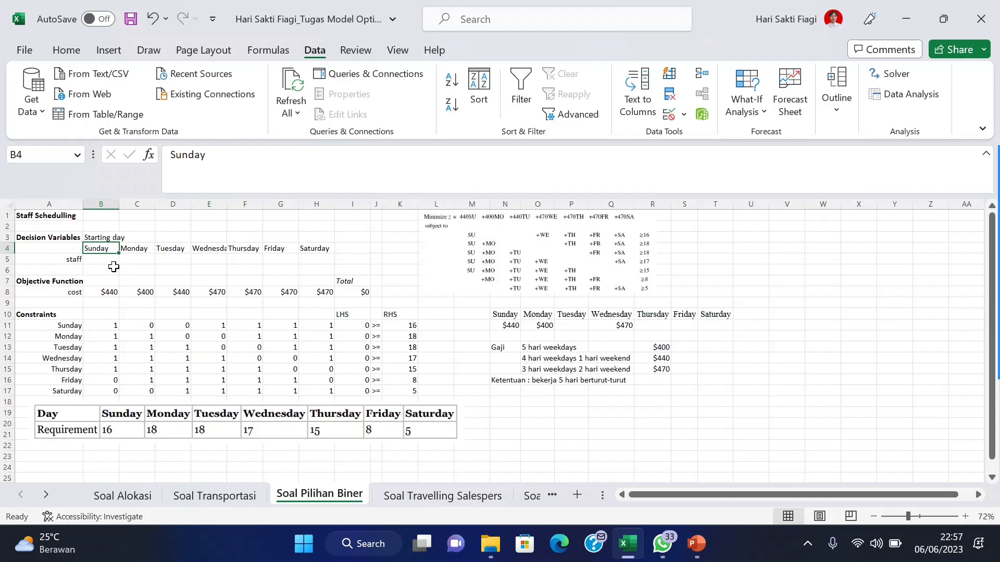
Step: Check the Sunday constraint's SUMPRODUCT ranges in I11 and its required staff in K11 against the requirement table picture
left_click(225, 326)
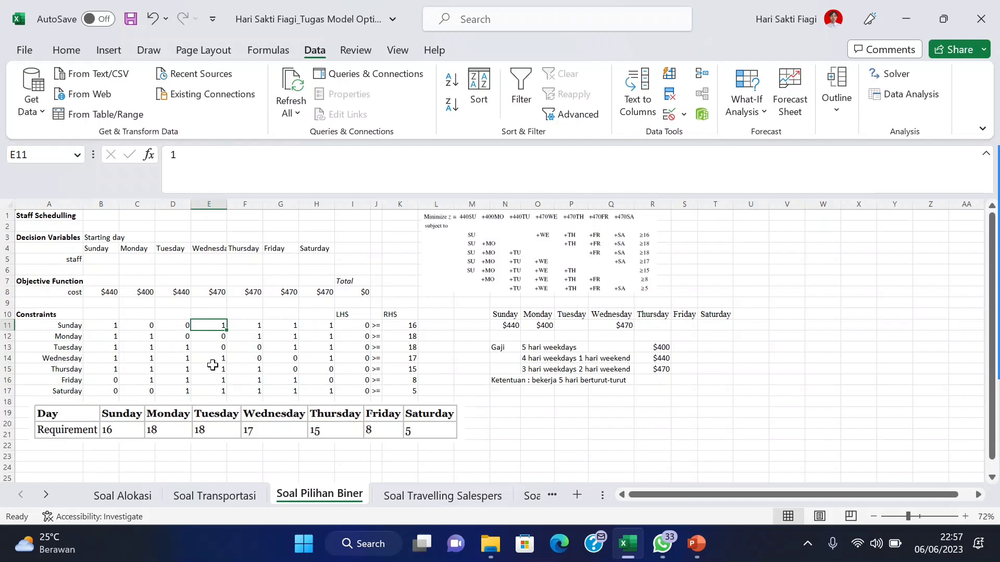
left_click(355, 326)
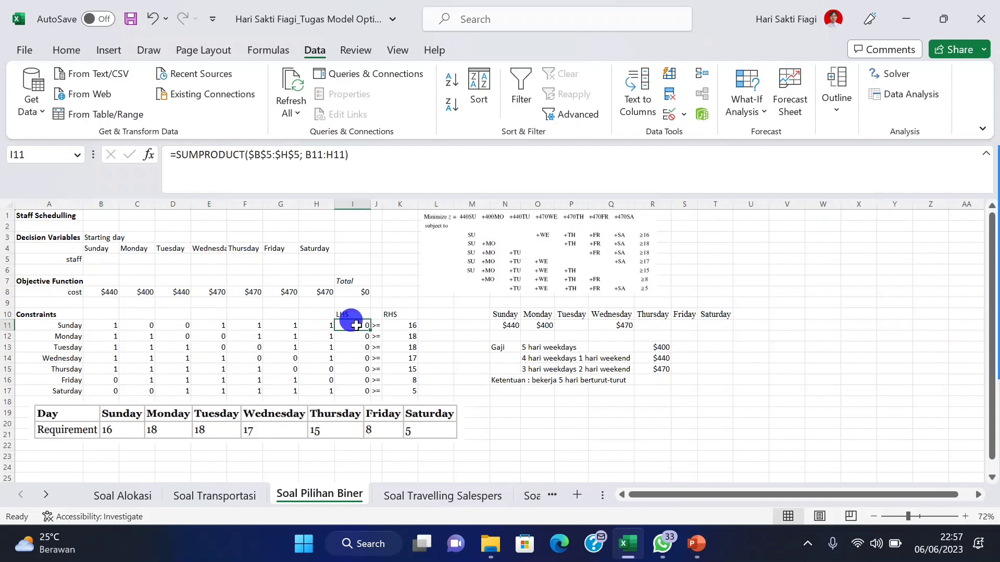
left_click(380, 186)
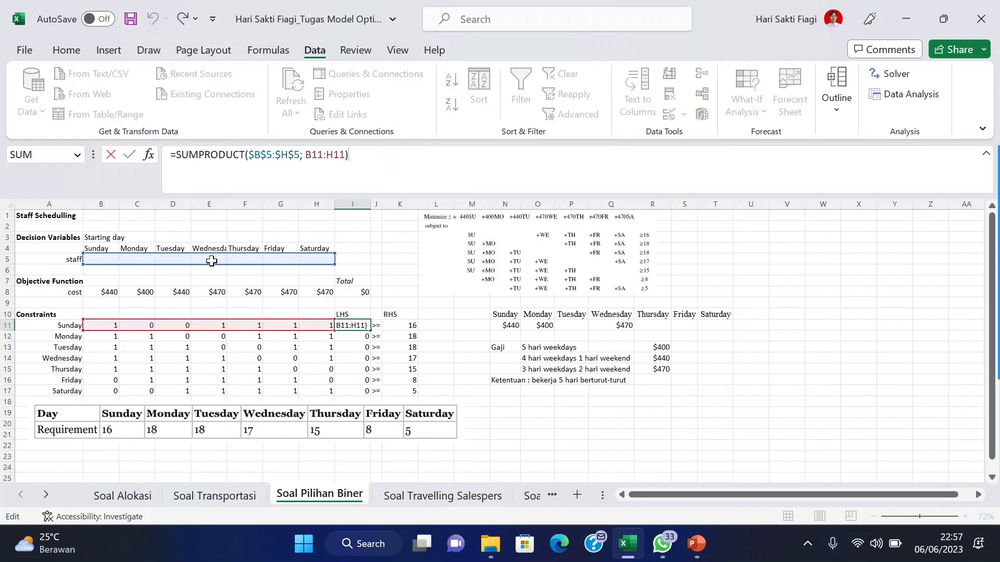
key("Return")
key("Up")
key("Right")
key("Right")
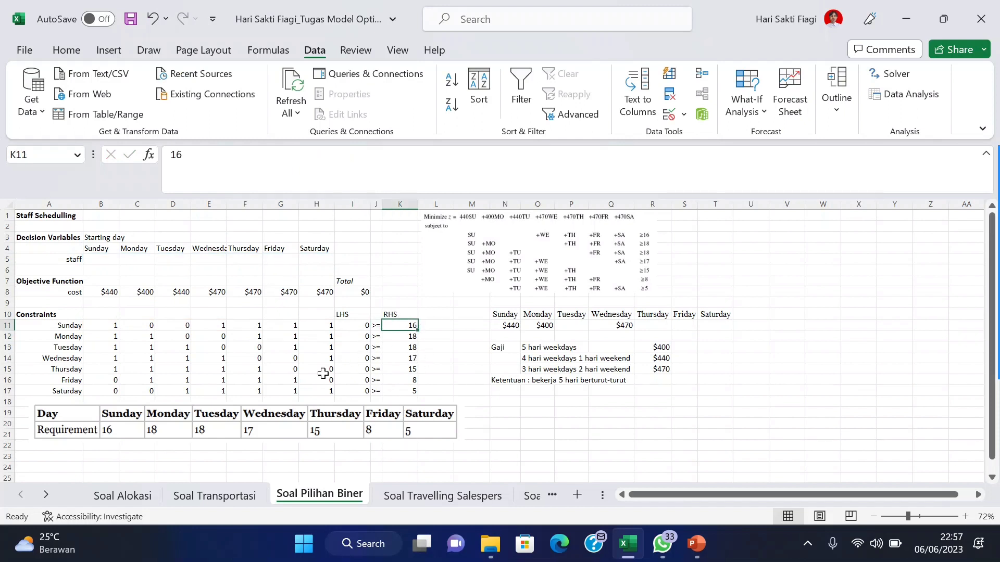
left_click(449, 430)
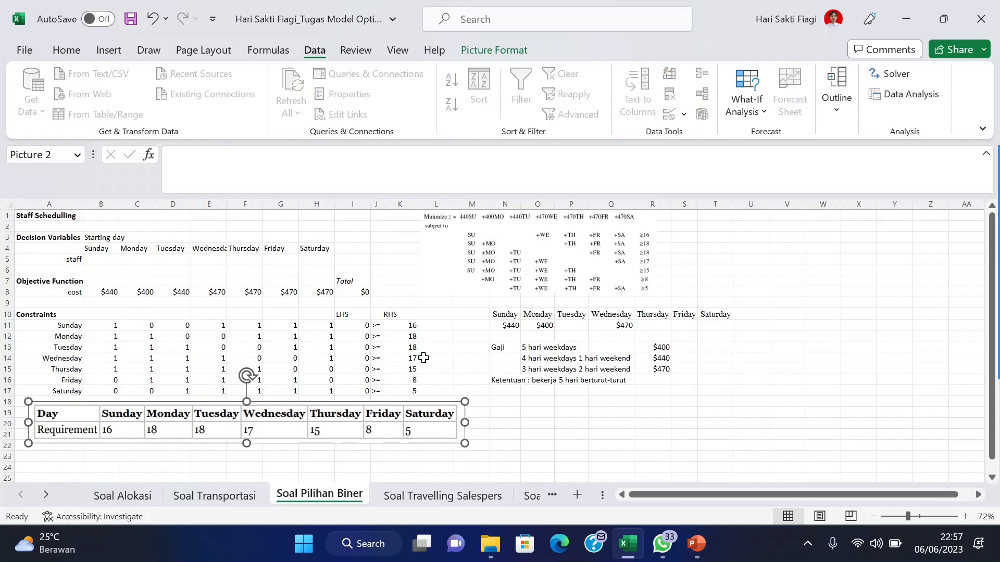
Step: Set the Solver objective to total cost cell I8 and the changing variable cells to B5:H5
left_click(892, 76)
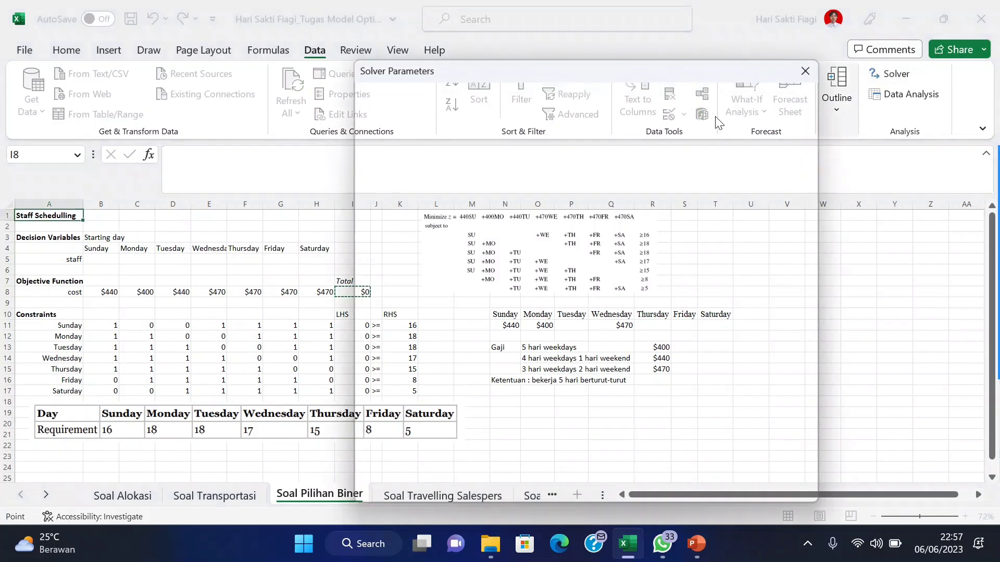
key("BackSpace")
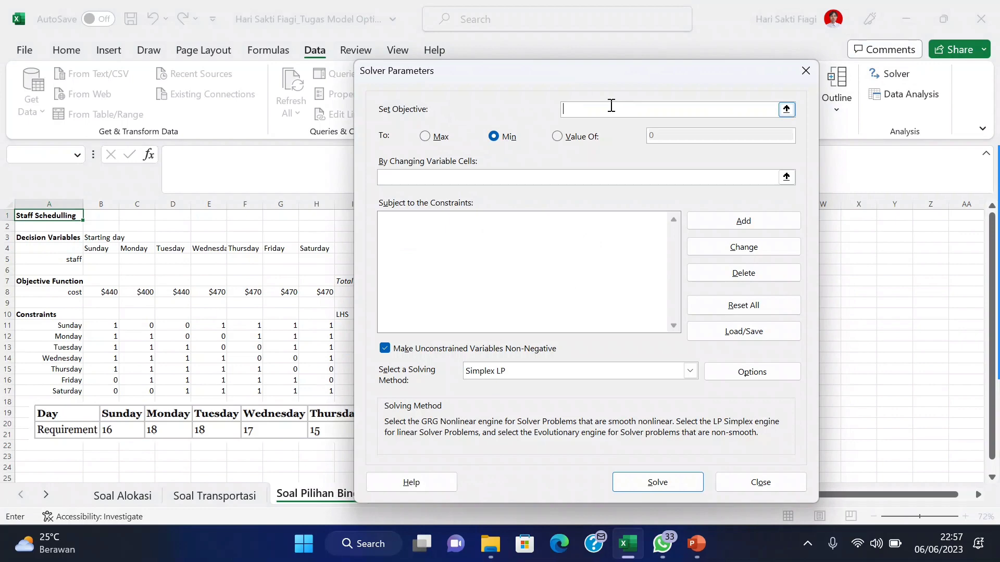
left_click_drag(569, 72, 745, 117)
left_click(353, 292)
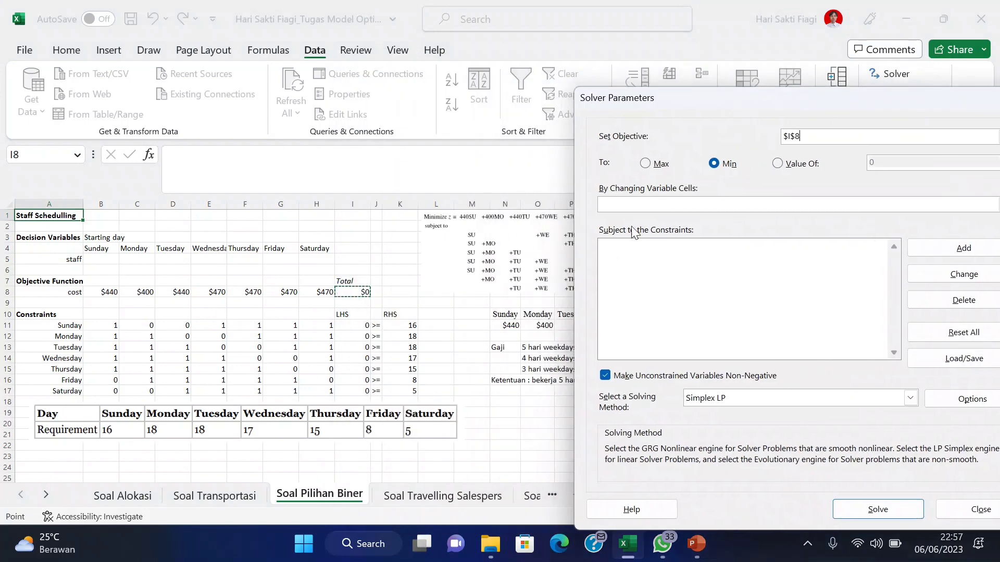
left_click(698, 204)
left_click_drag(117, 260, 313, 255)
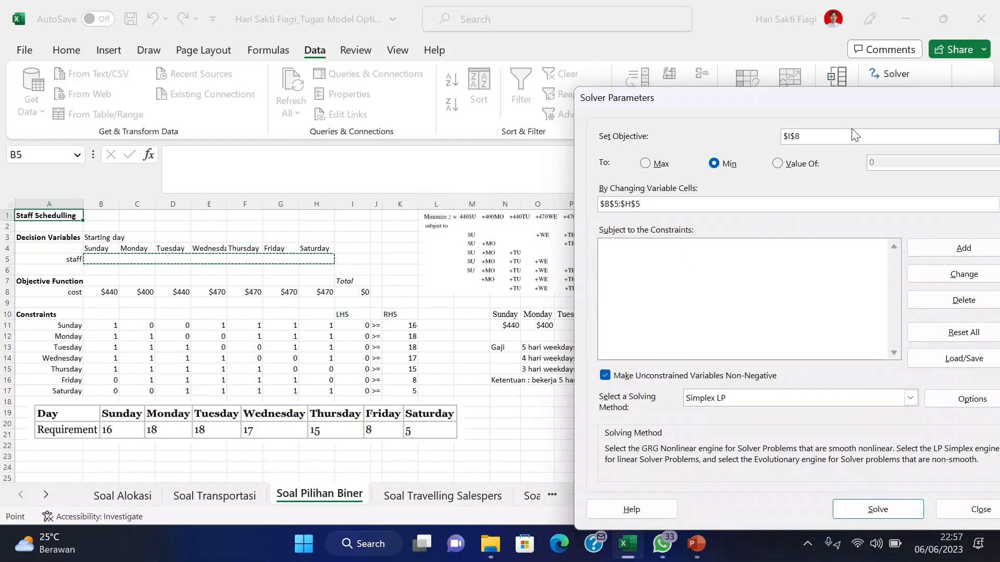
Step: Add a Solver constraint requiring I11:I17 to be >= K11:K17
left_click(869, 229)
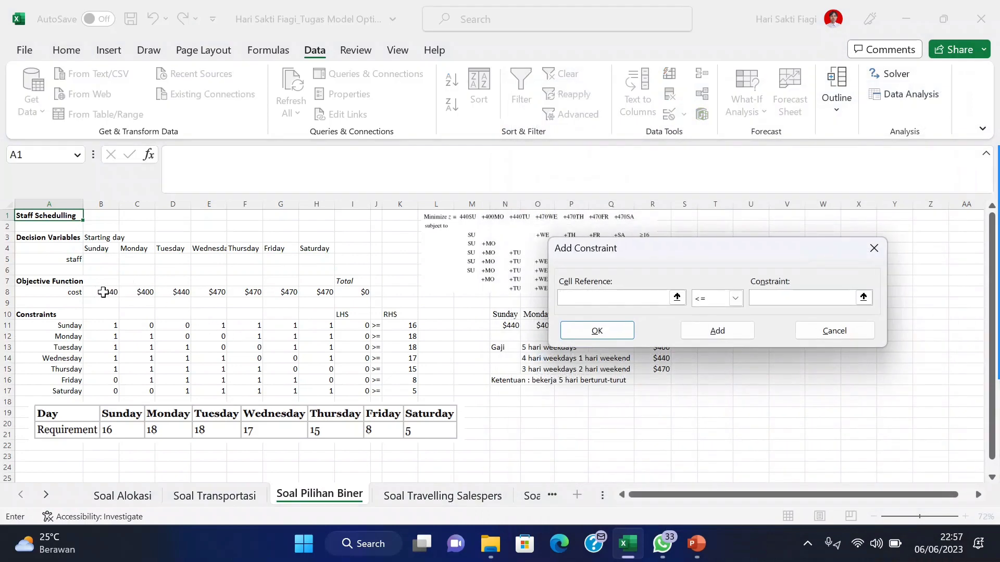
left_click_drag(352, 324, 387, 388)
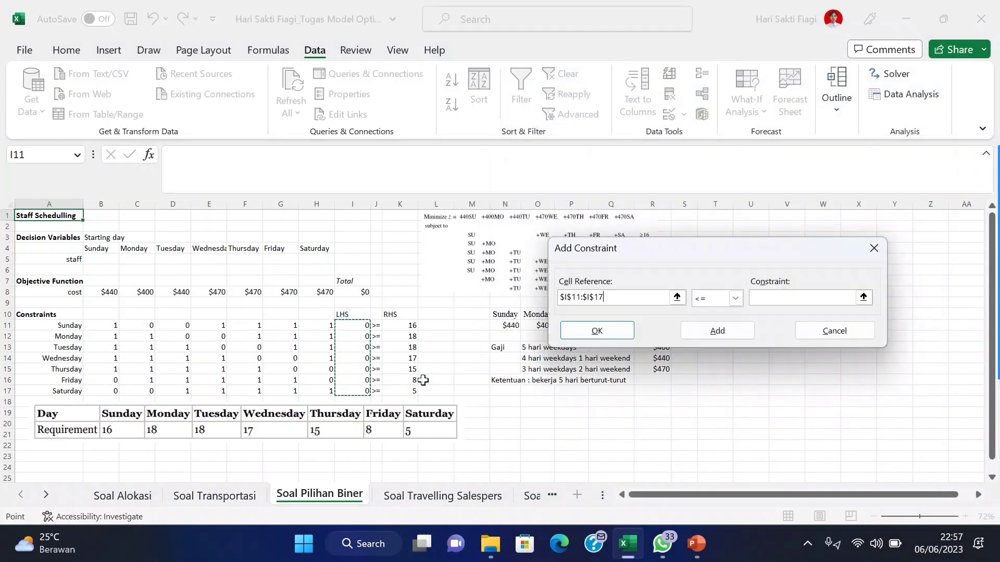
left_click(735, 298)
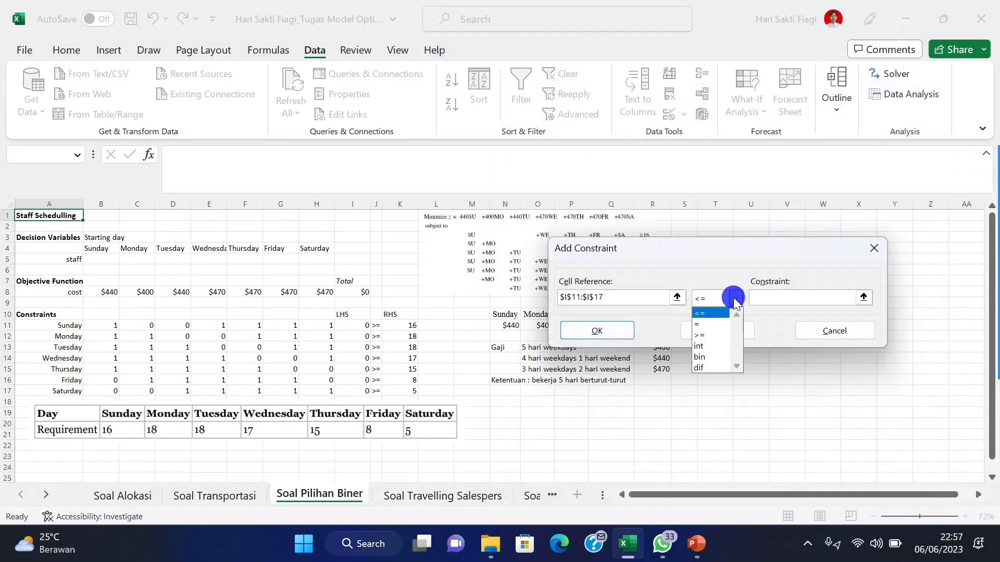
left_click(716, 335)
left_click_drag(408, 324, 400, 389)
left_click(727, 331)
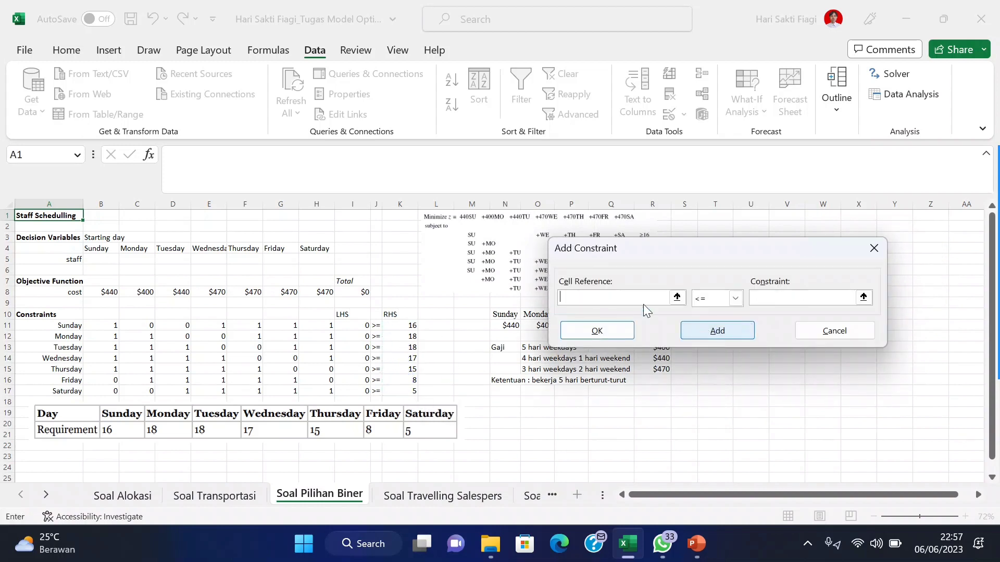
Step: Add an integer constraint on the staff variables B5:H5 and return to the Solver parameters
left_click_drag(113, 264, 328, 260)
left_click(735, 298)
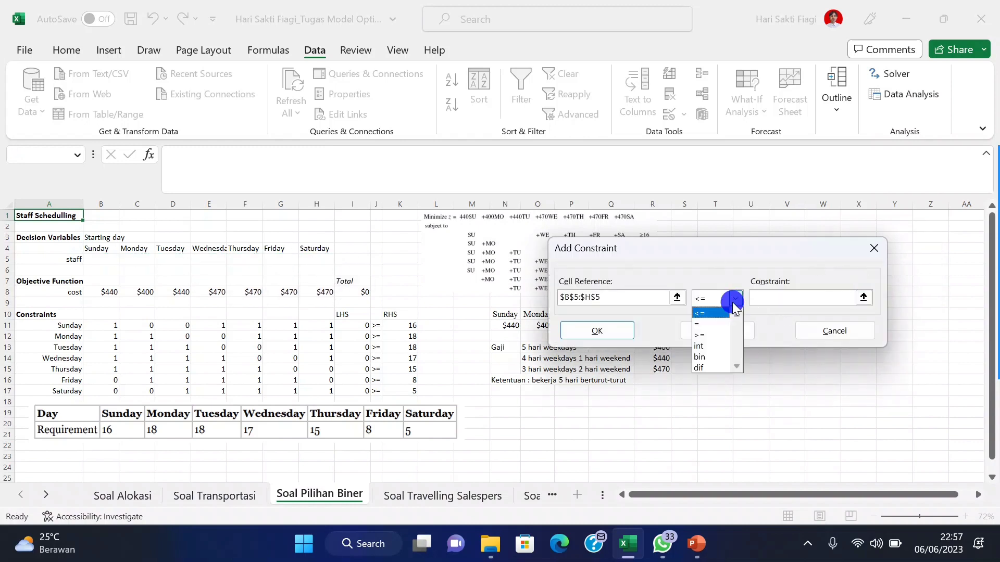
left_click(708, 342)
left_click(597, 331)
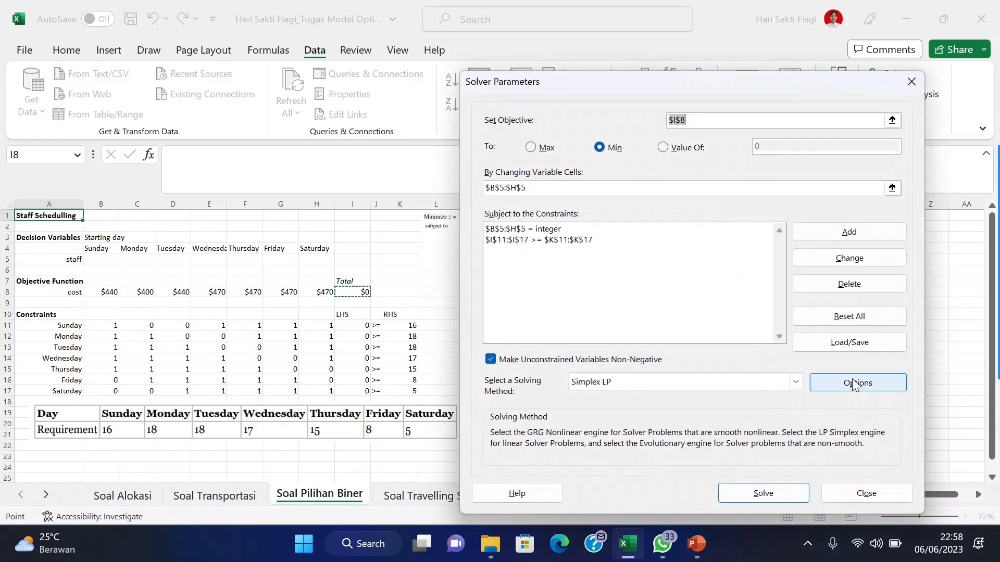
Step: Solve the staff scheduling model with Simplex LP and keep the Solver solution
left_click(552, 59)
left_click_drag(571, 81, 512, 69)
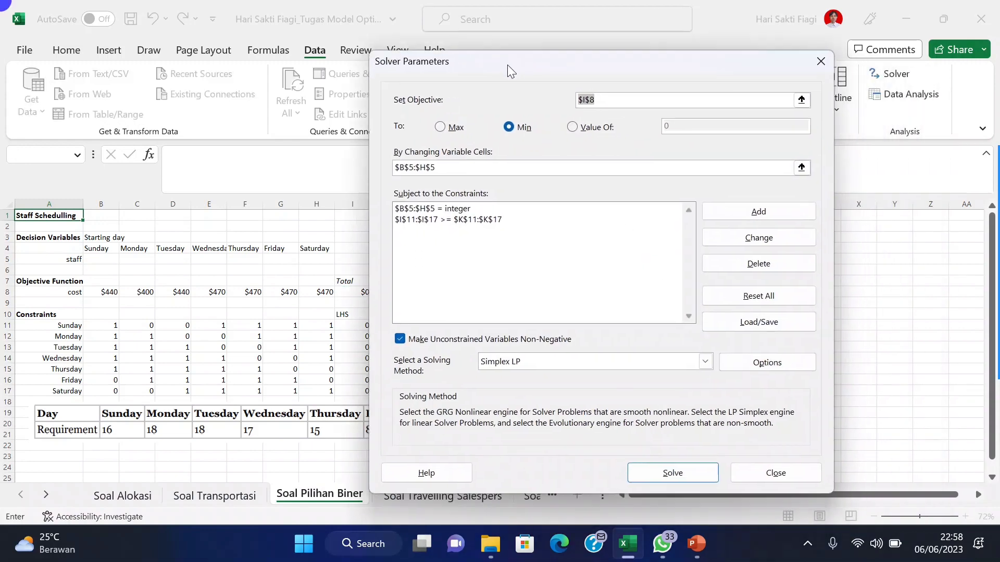
left_click(681, 463)
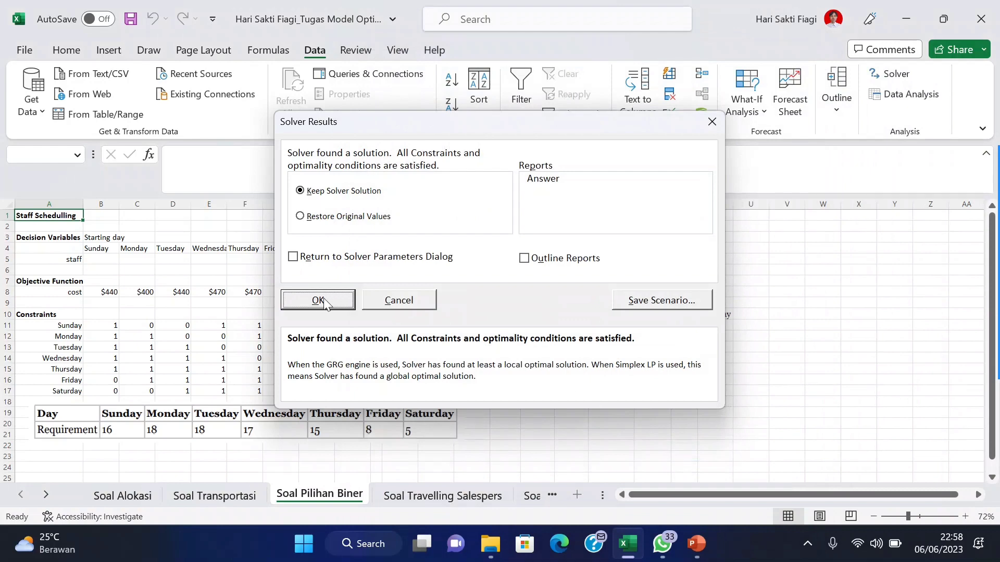
left_click(312, 298)
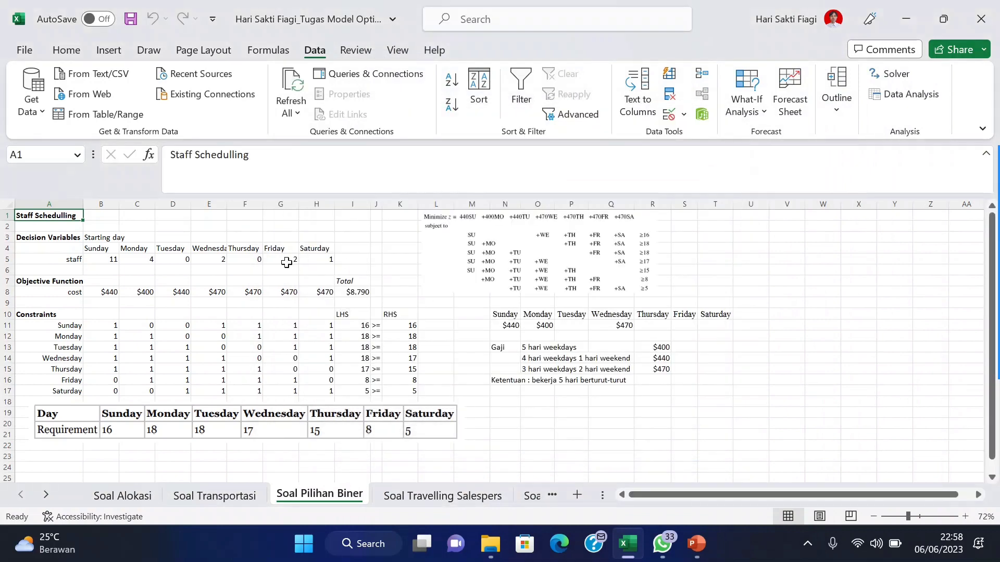
Step: Copy the total cost from I8 into O19 for comparison
left_click(362, 295)
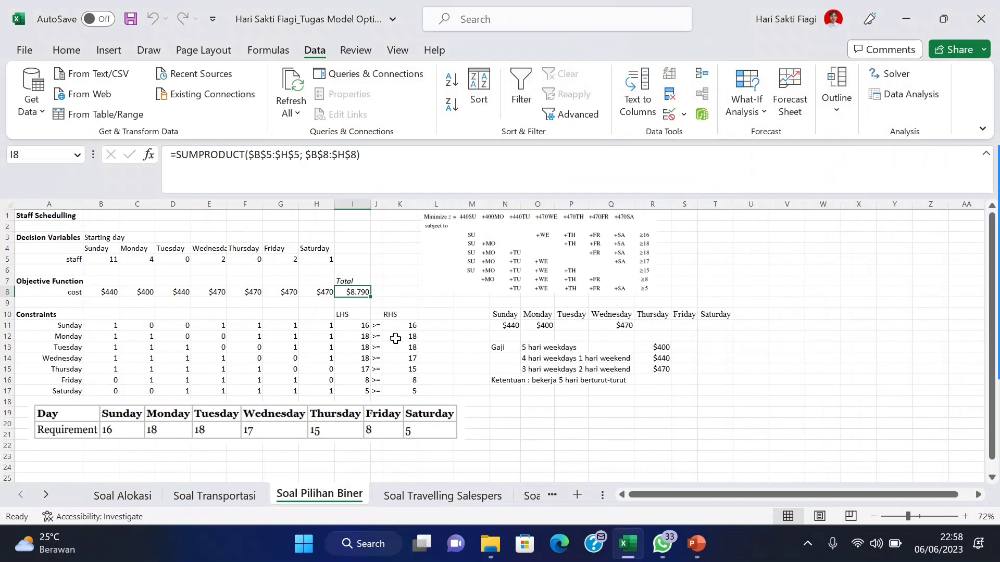
key("ctrl+c")
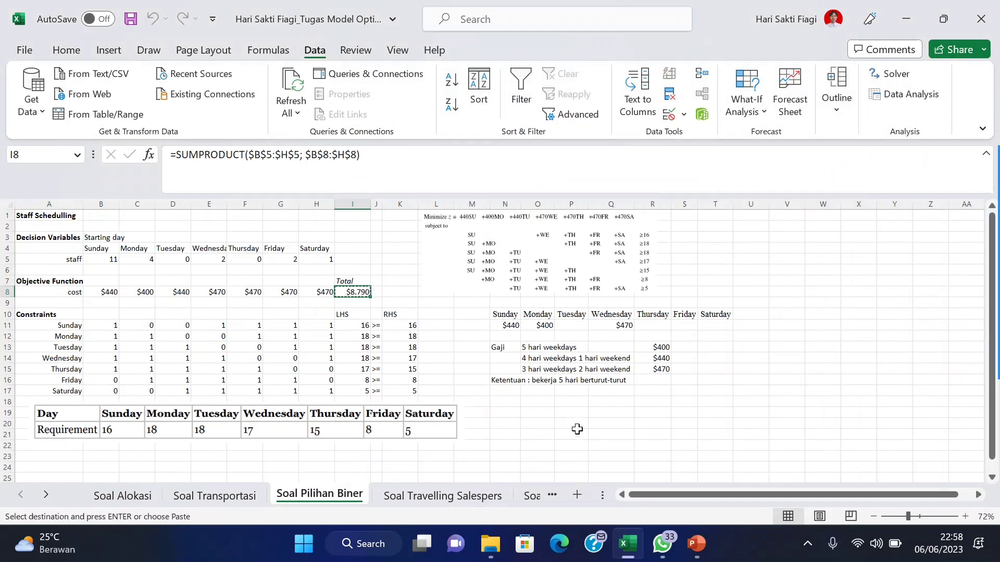
left_click(548, 412)
key("ctrl+v")
left_click(675, 411)
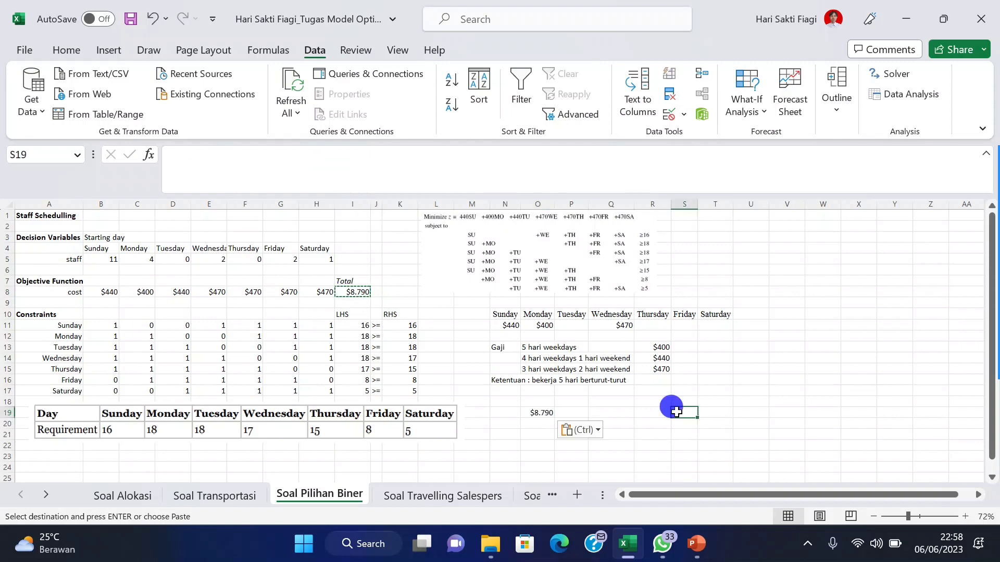
Step: Switch to PowerPoint and review the Solver parameters and options shown on slides 20 to 22
left_click(697, 544)
scroll(65, 436, "down", 2)
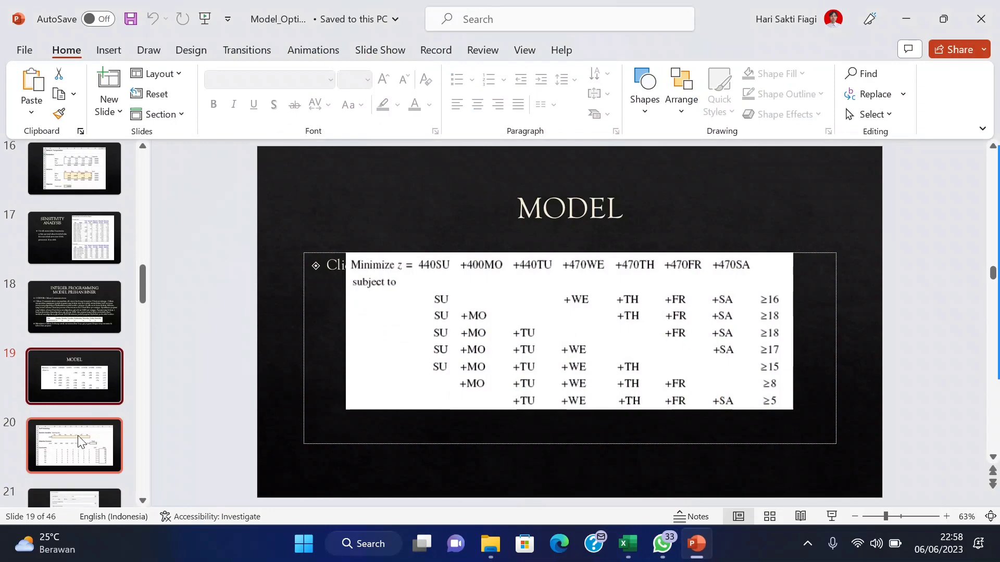
left_click(78, 436)
key("Down")
key("Down")
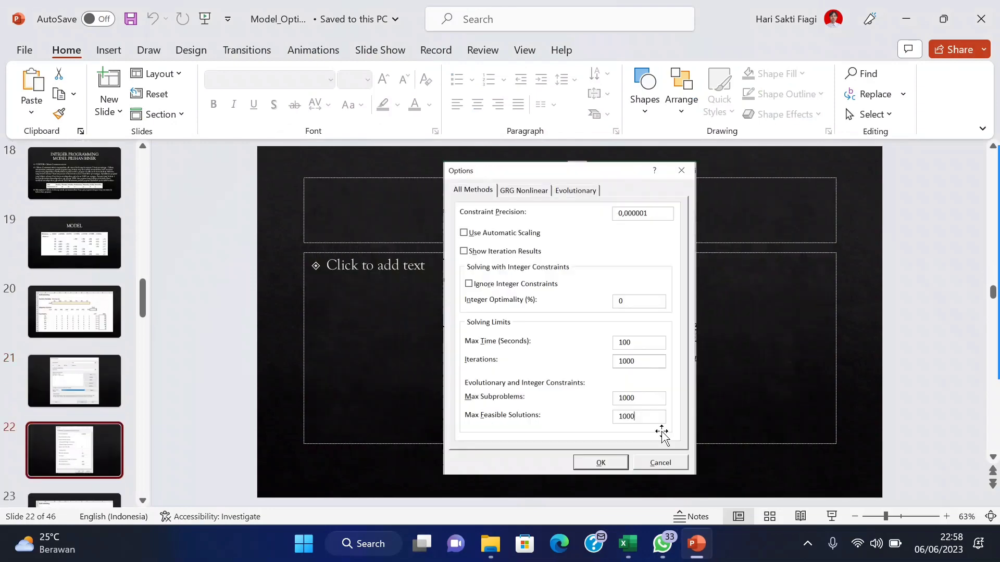
left_click(88, 382)
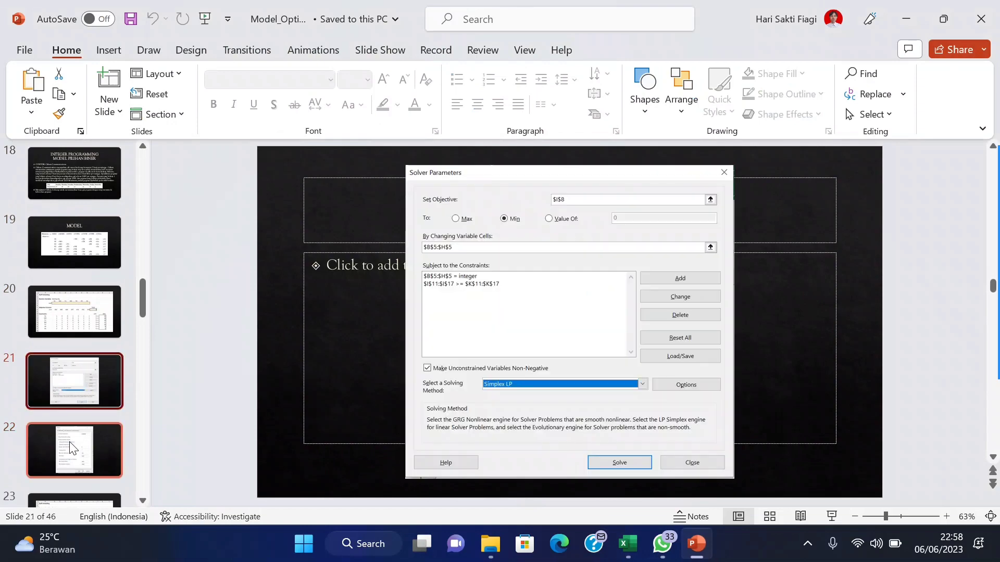
left_click(68, 441)
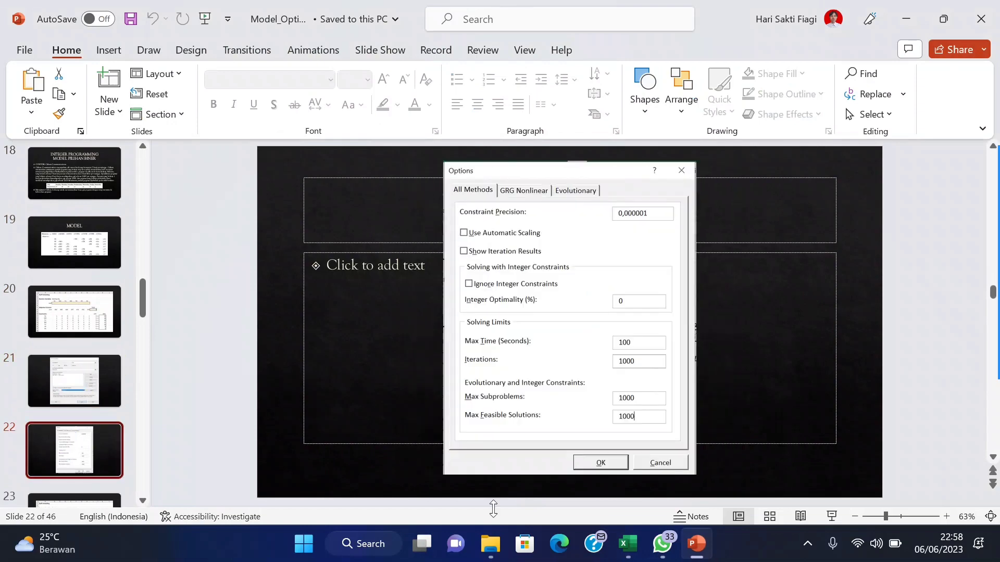
Step: Switch to Excel and open the Solver options, rechecking them against the reference settings on slide 22 in PowerPoint
left_click(629, 545)
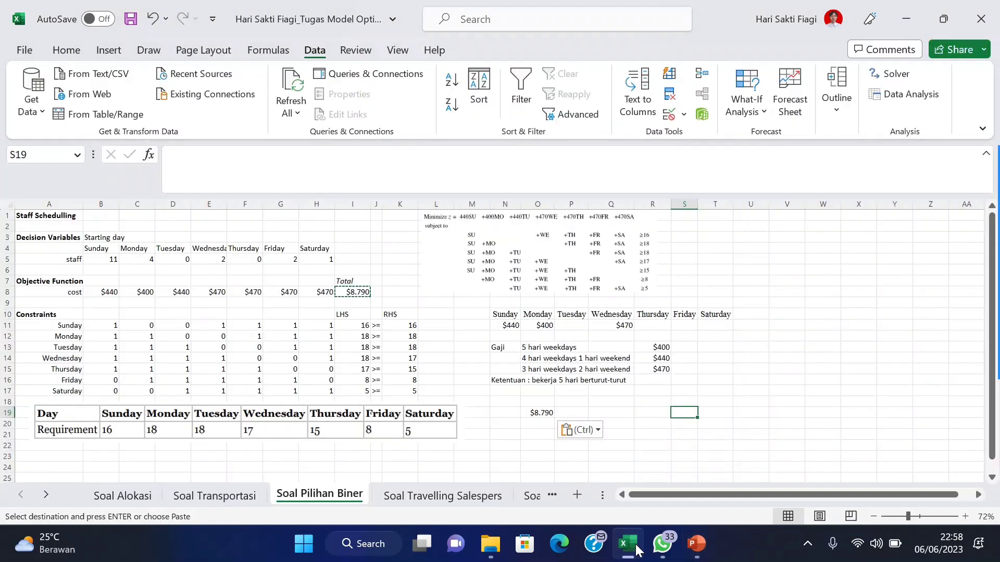
left_click(880, 78)
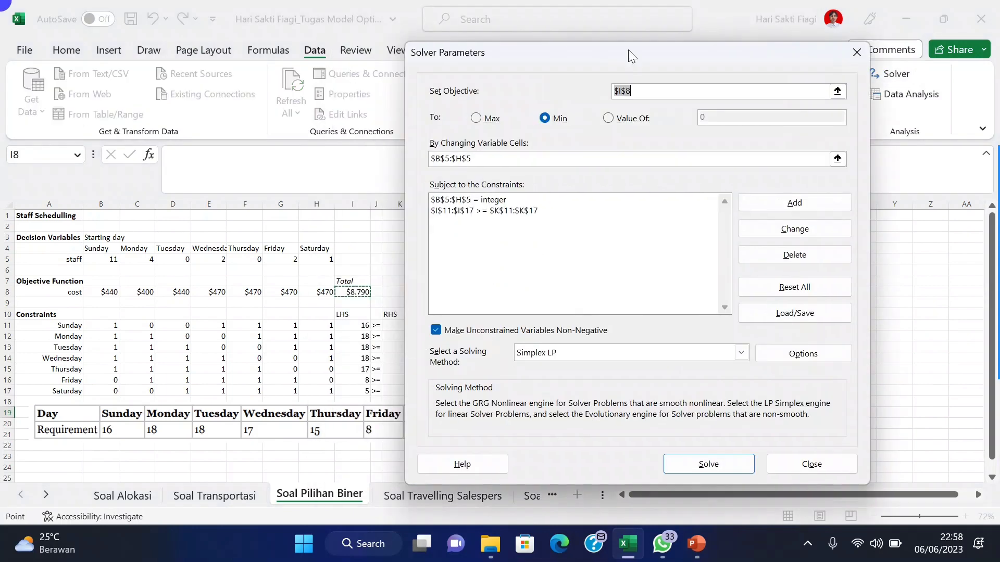
left_click_drag(631, 55, 648, 54)
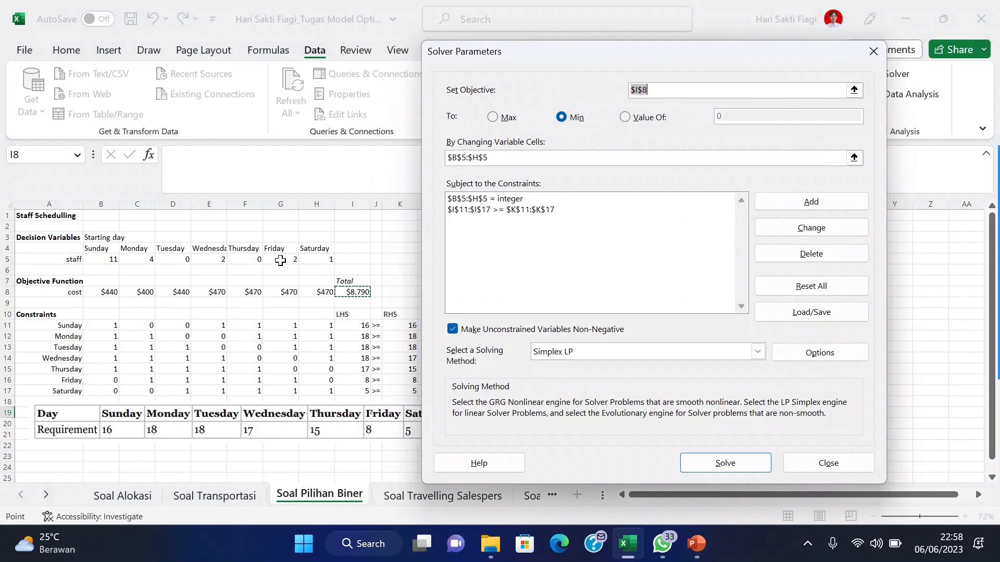
left_click_drag(724, 62, 545, 39)
left_click(646, 330)
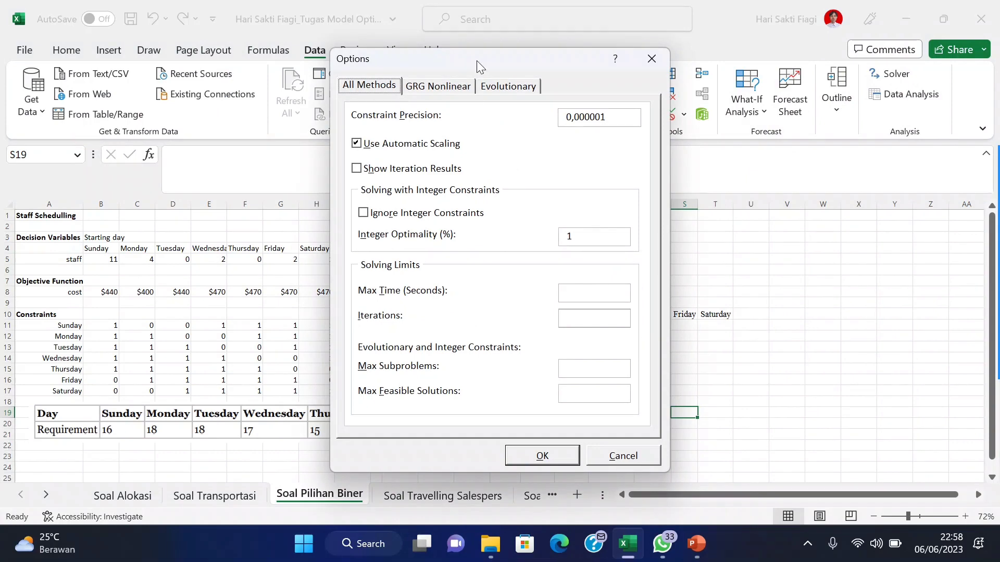
left_click_drag(478, 60, 359, 72)
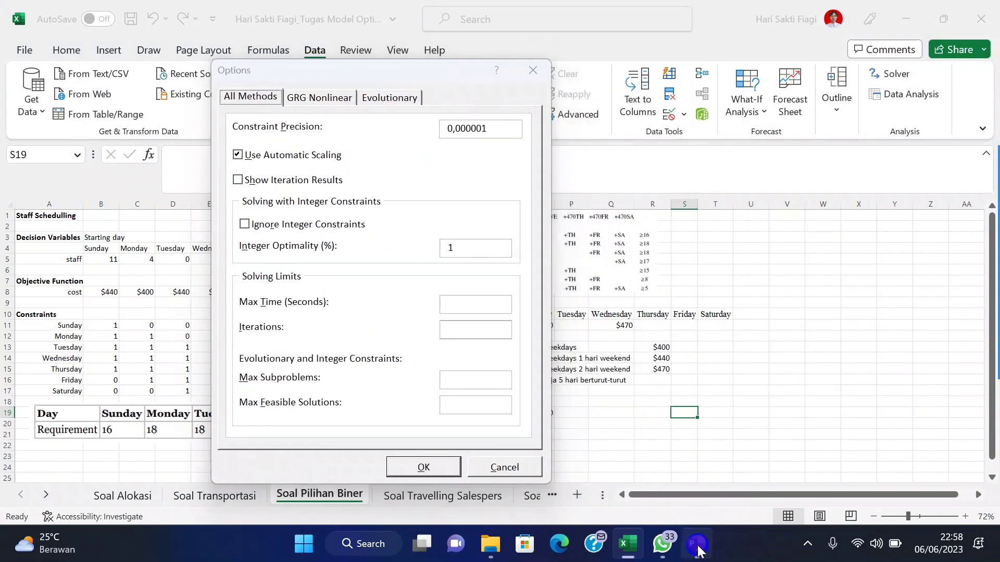
left_click(696, 543)
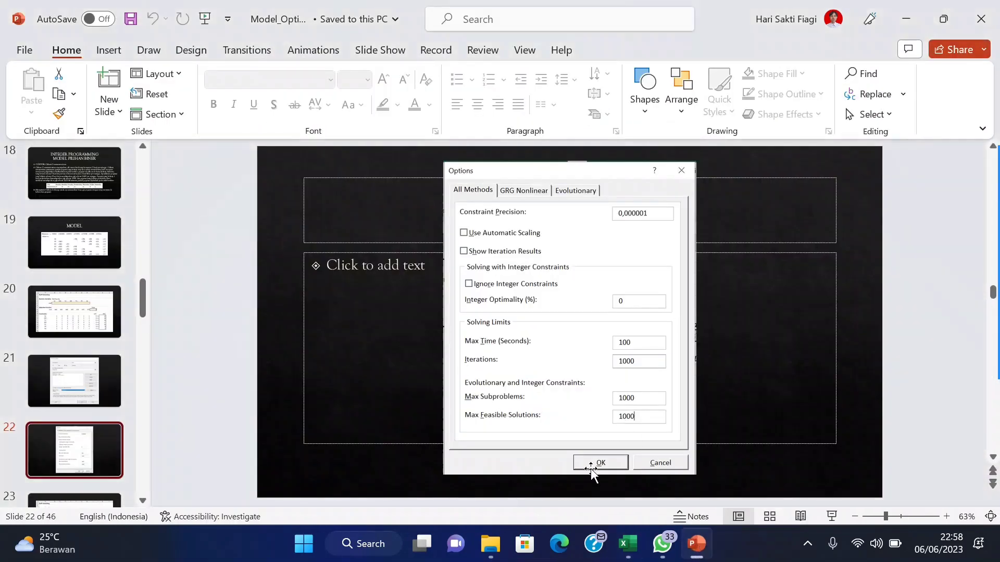
left_click(701, 547)
Step: Turn off automatic scaling and set integer optimality to 0%, maximum time to 100 seconds, and iterations, subproblems and feasible solutions to 1000
left_click(238, 155)
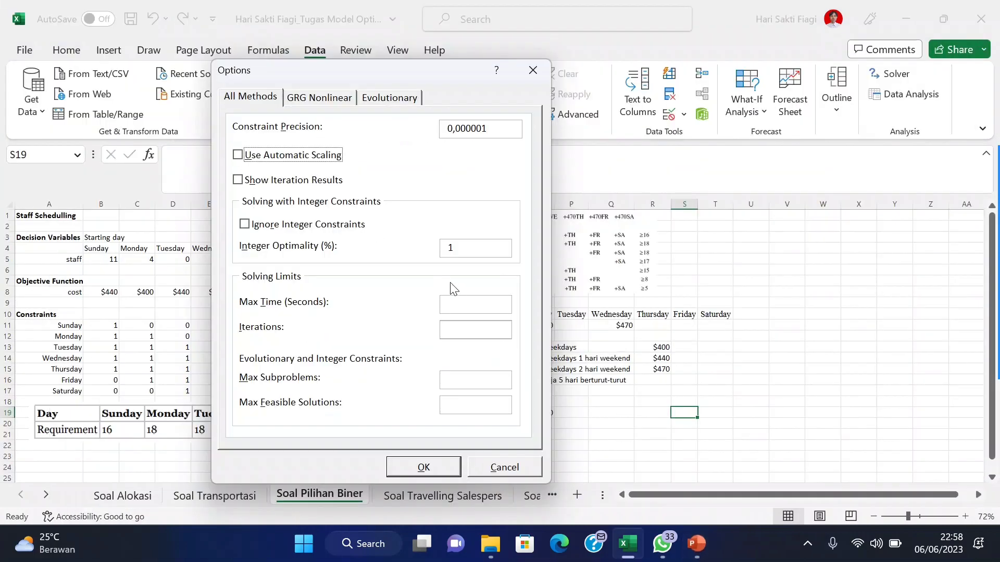
left_click(468, 255)
left_click(482, 302)
left_click(458, 329)
type("1000")
left_click(473, 403)
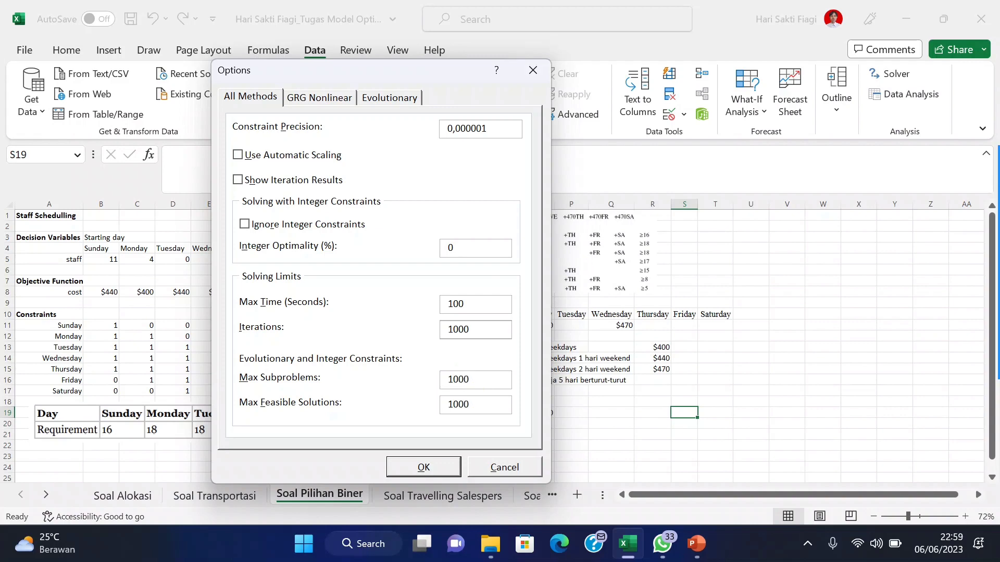
left_click(432, 461)
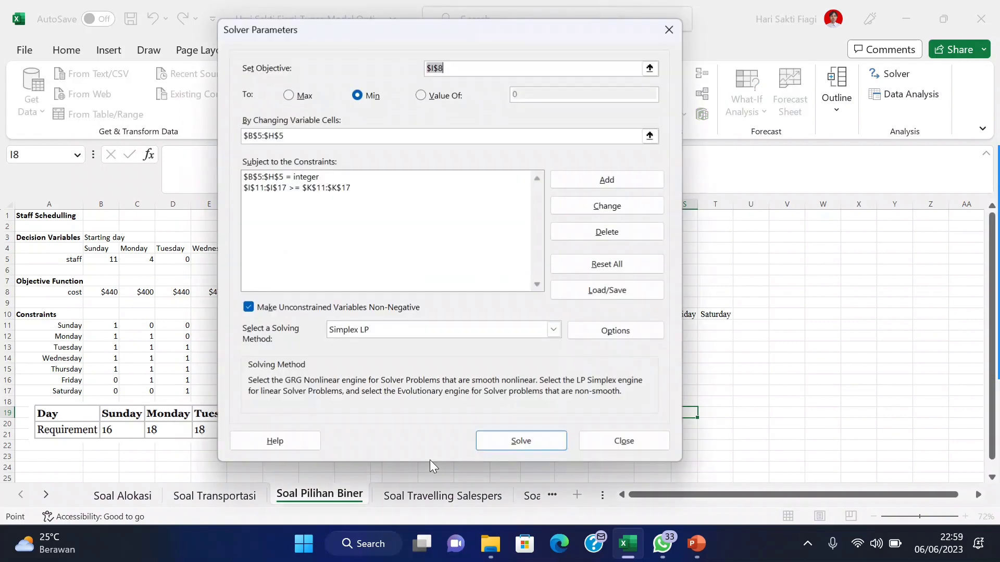
Step: Solve the staff scheduling model with the adjusted options and keep the Solver solution
left_click(533, 442)
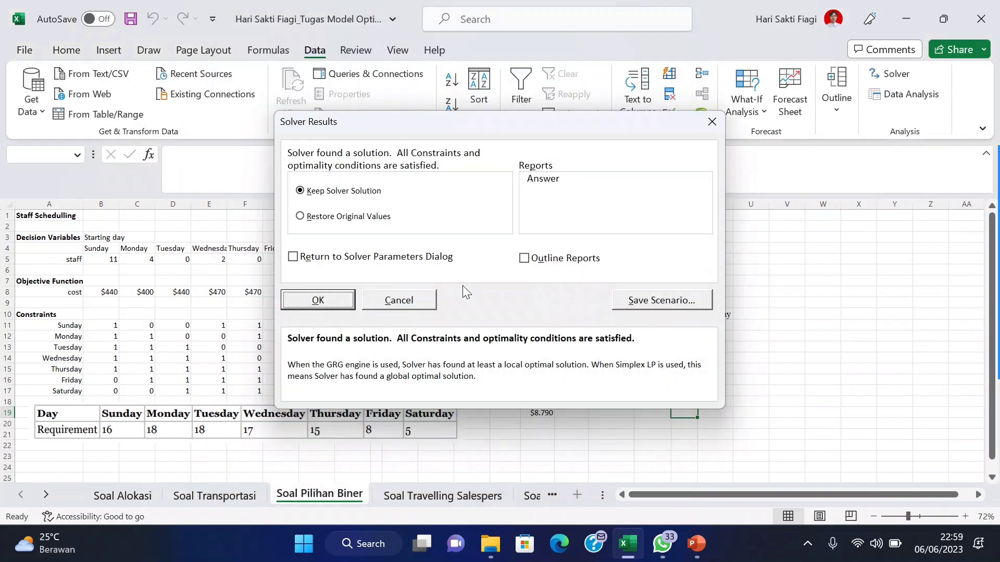
left_click(318, 301)
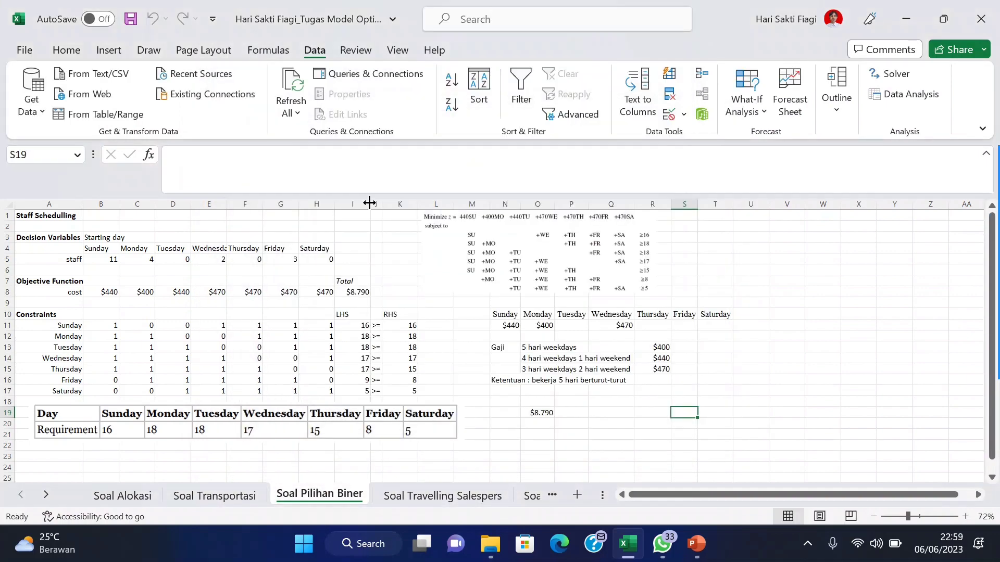
Step: Compare the total cost in I8 with the earlier copy in O19, and check the Friday and Saturday staff values
left_click(353, 293)
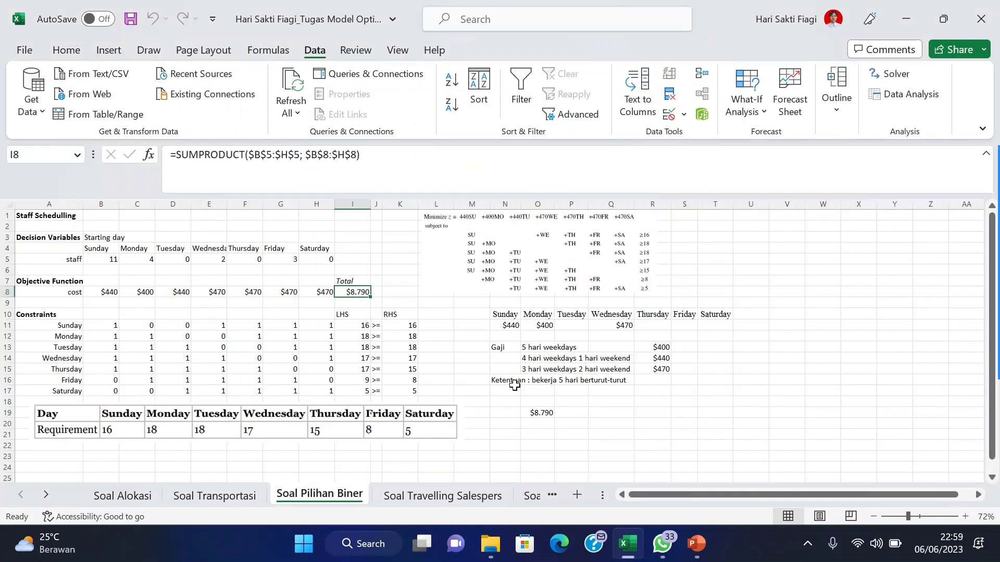
left_click(537, 411)
left_click(354, 297)
left_click(388, 292)
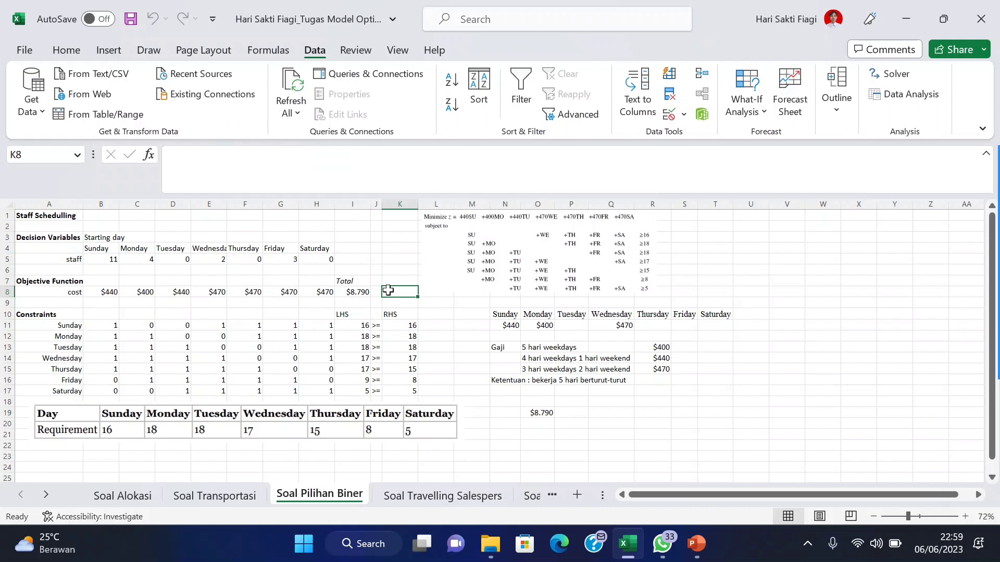
left_click(354, 290)
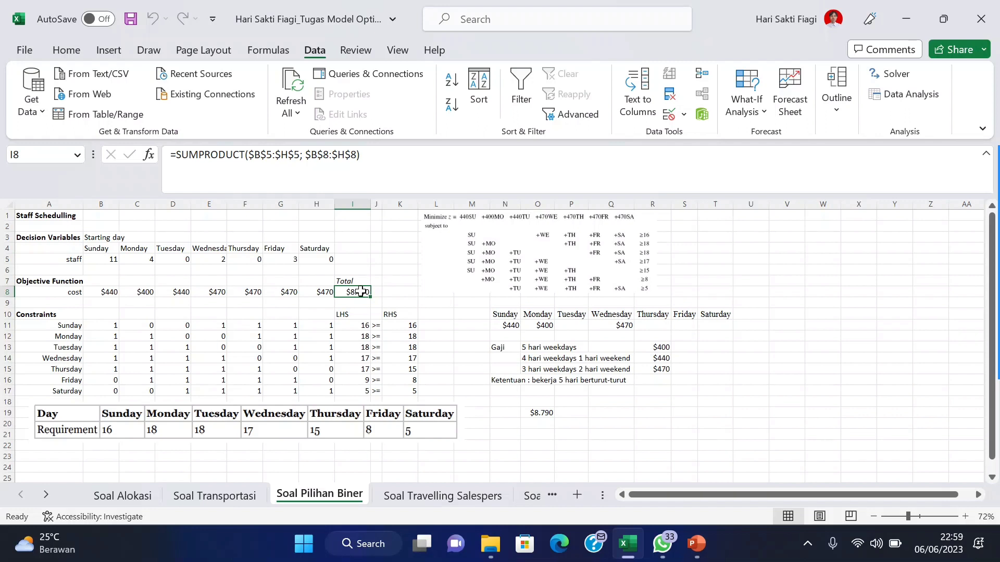
left_click(273, 258)
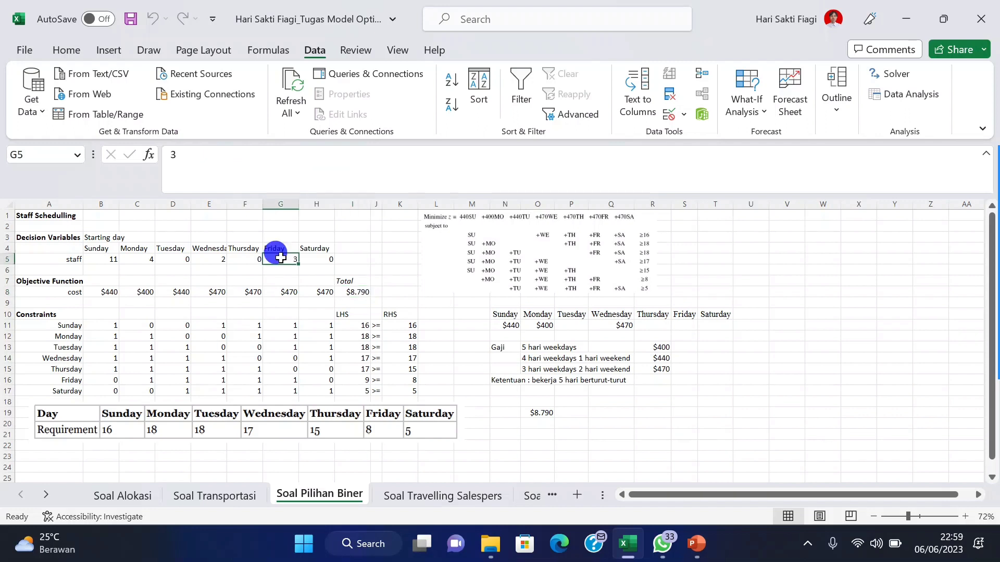
left_click(316, 261)
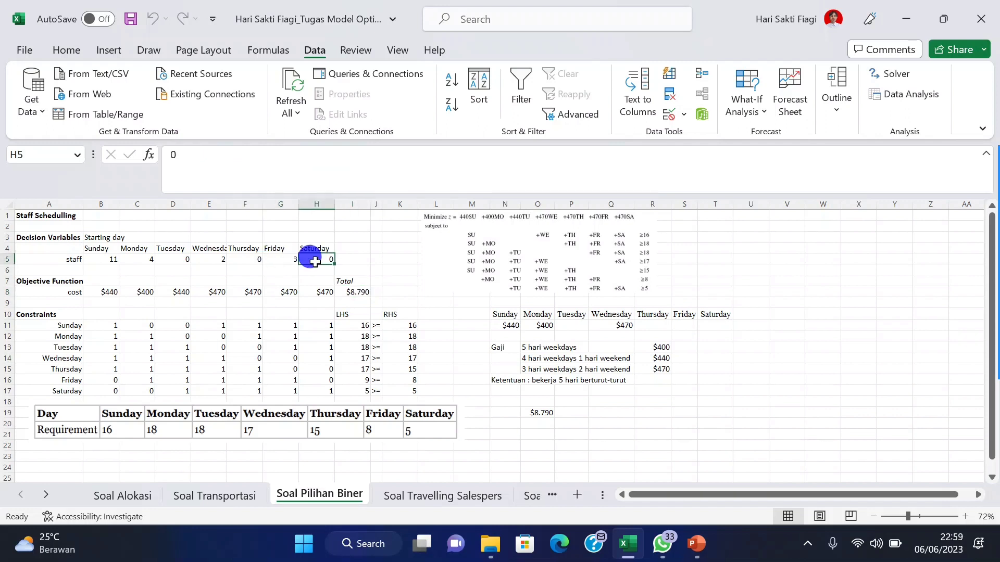
left_click(538, 412)
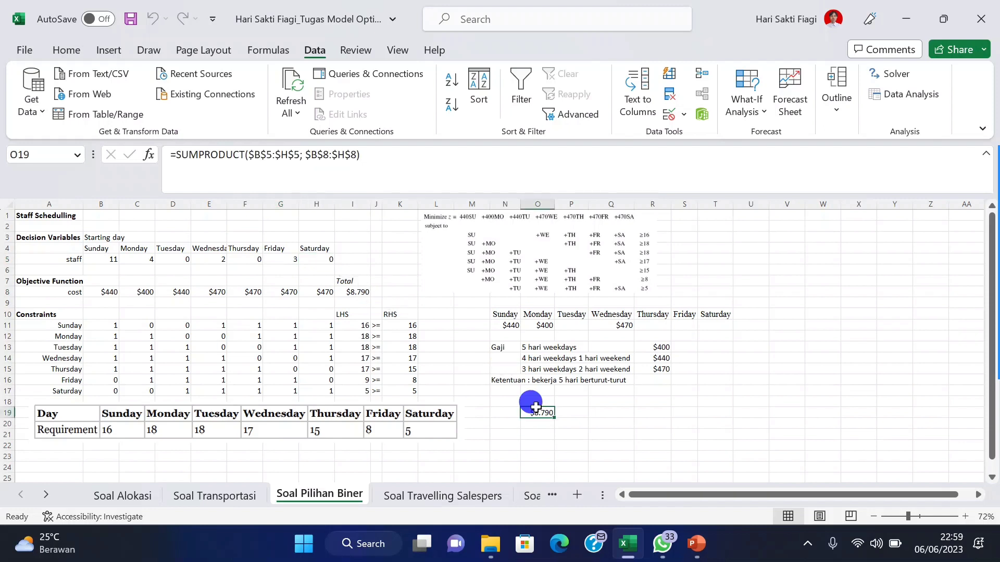
left_click(284, 260)
left_click(323, 261)
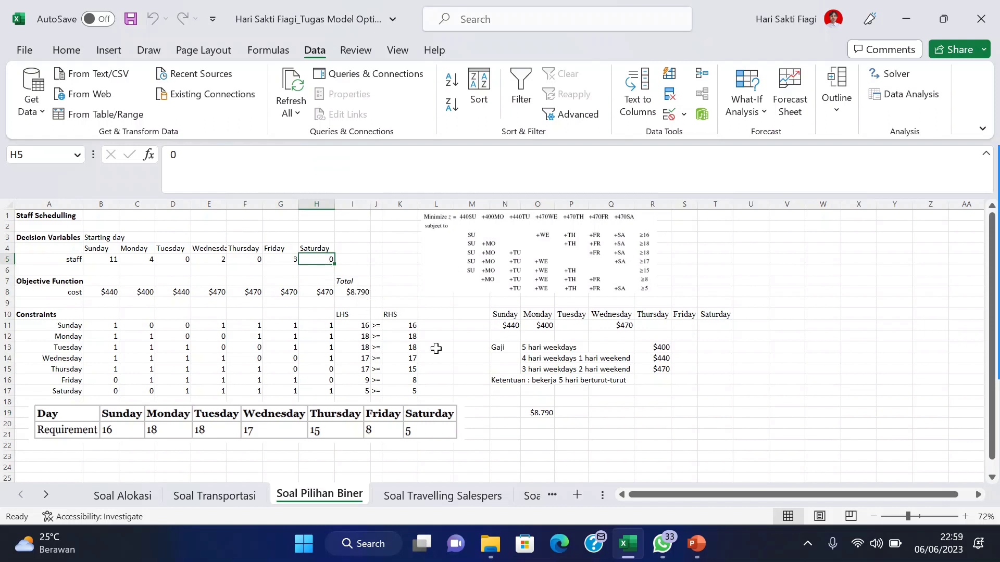
left_click(463, 378)
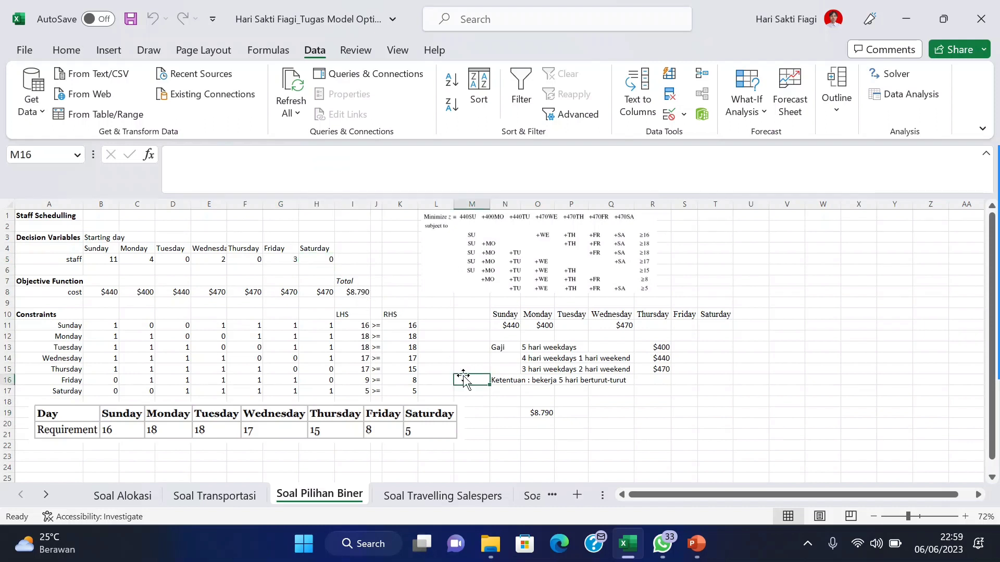
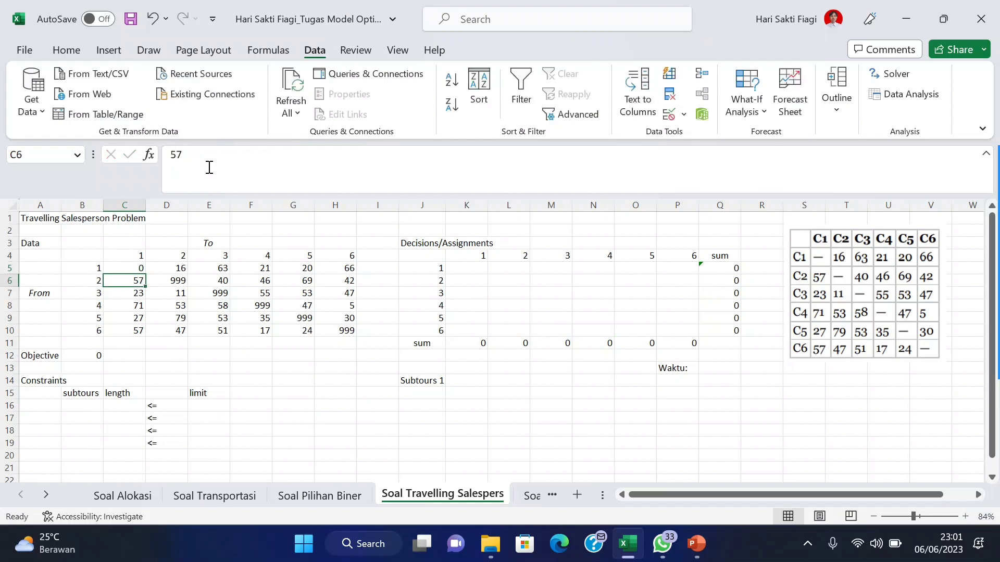
Step: Set the city 1 to city 1 distance in C5 of the travelling salesperson data to 1000
left_click(138, 266)
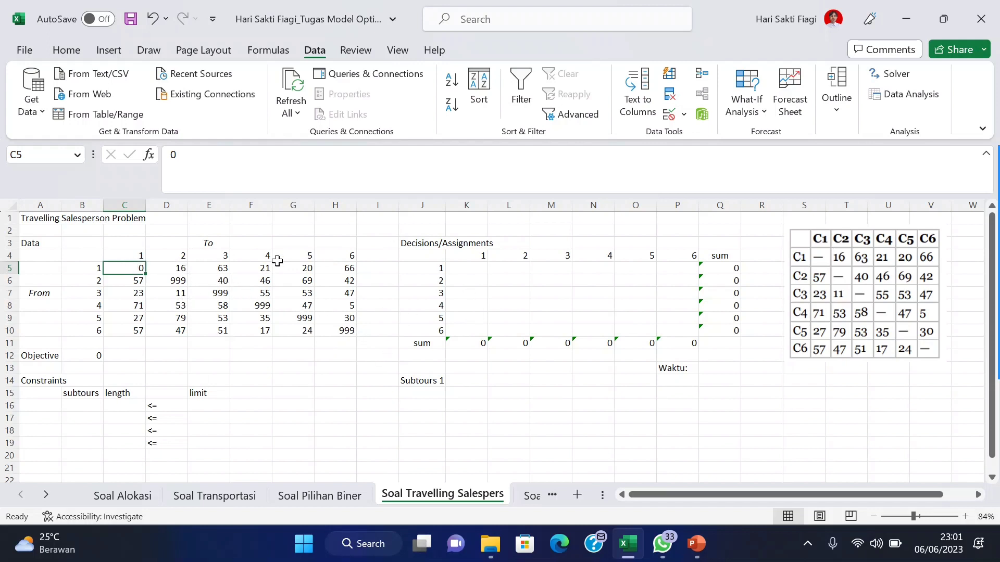
type("9999")
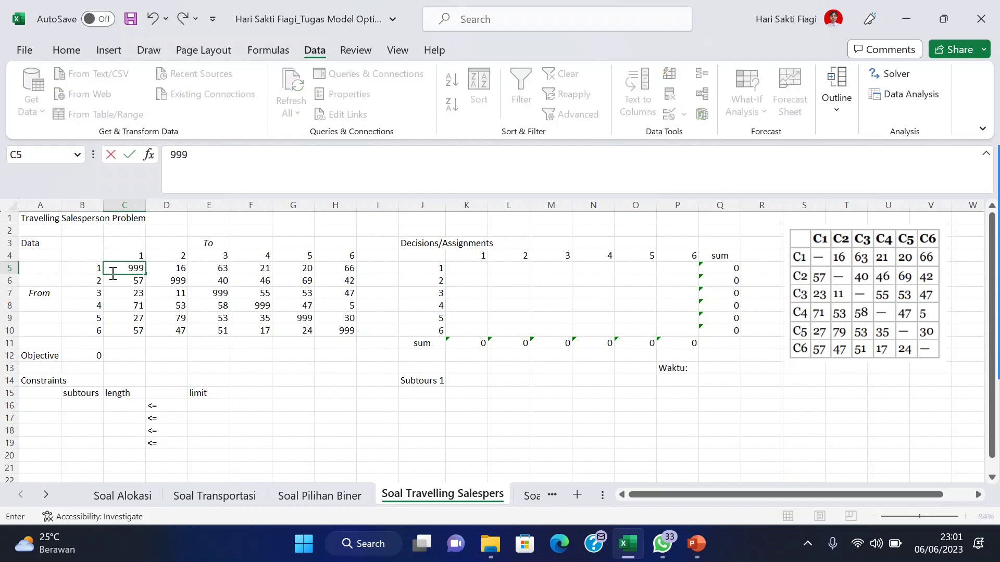
type("1000")
key("Return")
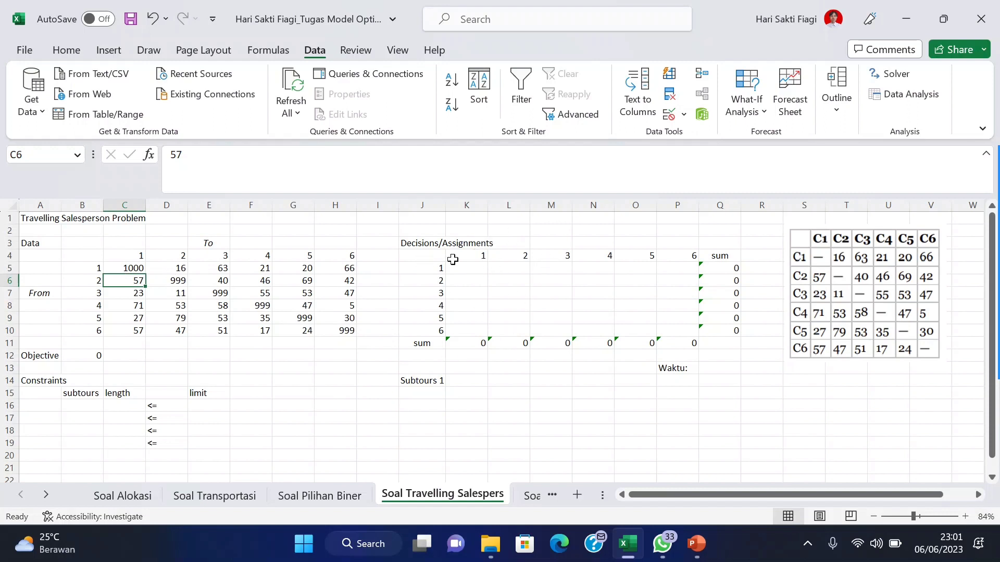
Step: Review the assignment range K5:P10, the sum formulas in K11 and Q5, and the objective's SUMPRODUCT formula in B12
left_click_drag(465, 268, 677, 336)
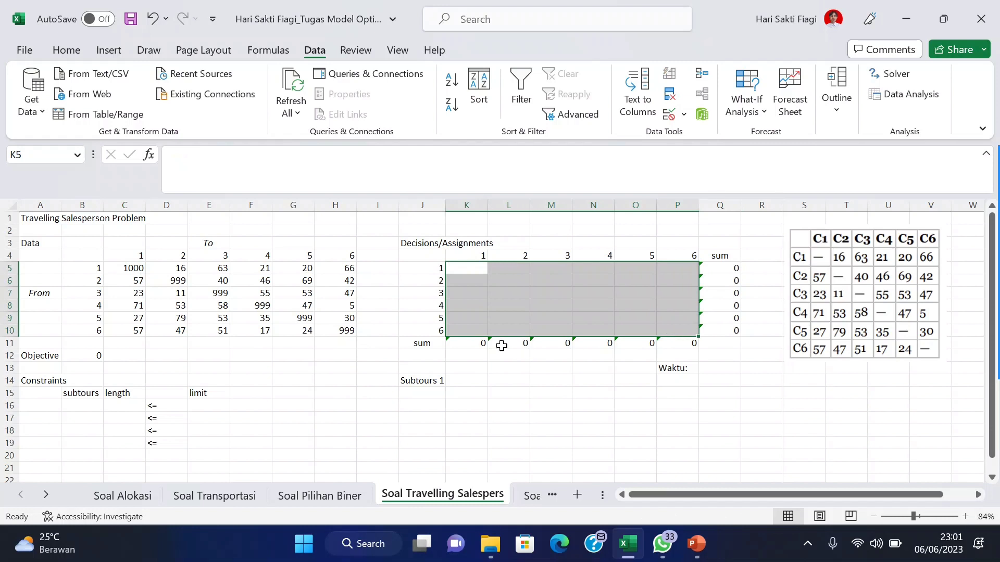
left_click(480, 342)
left_click(395, 169)
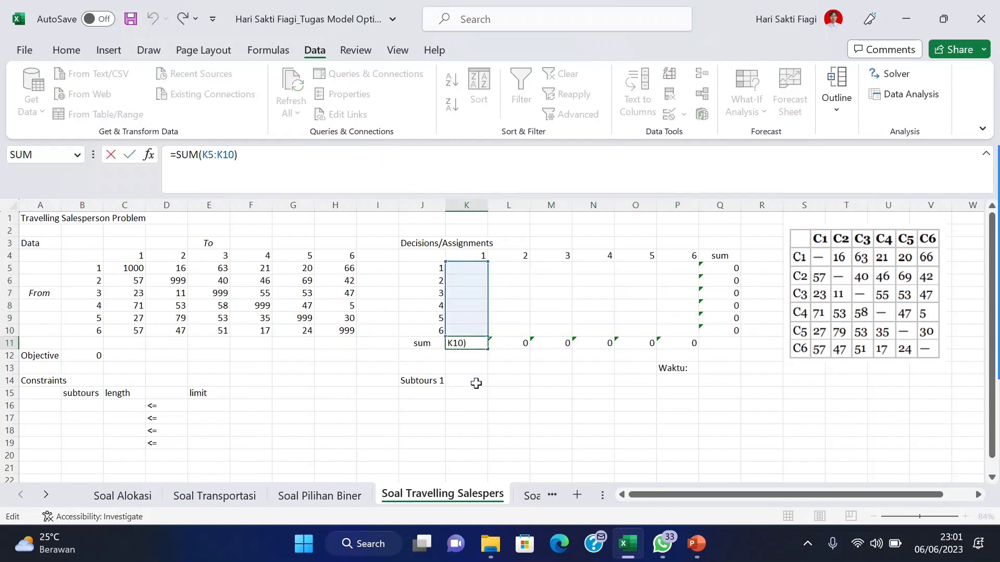
key("Return")
left_click(731, 274)
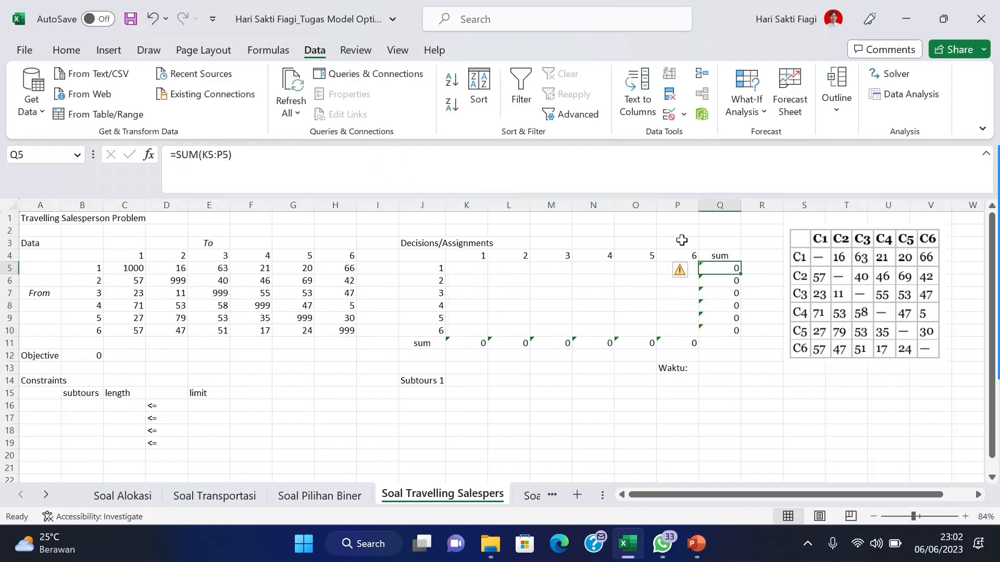
left_click(546, 168)
key("Return")
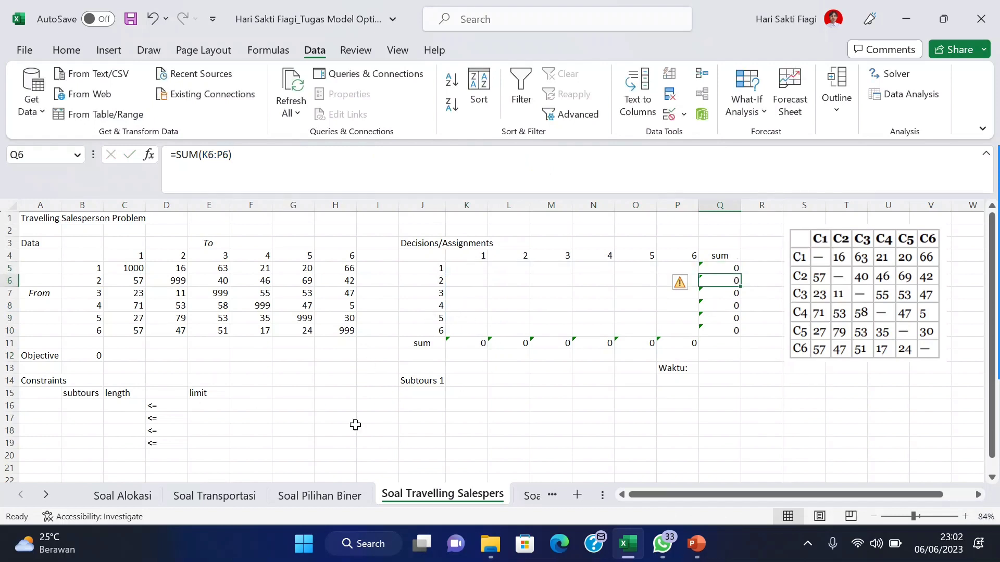
left_click(94, 357)
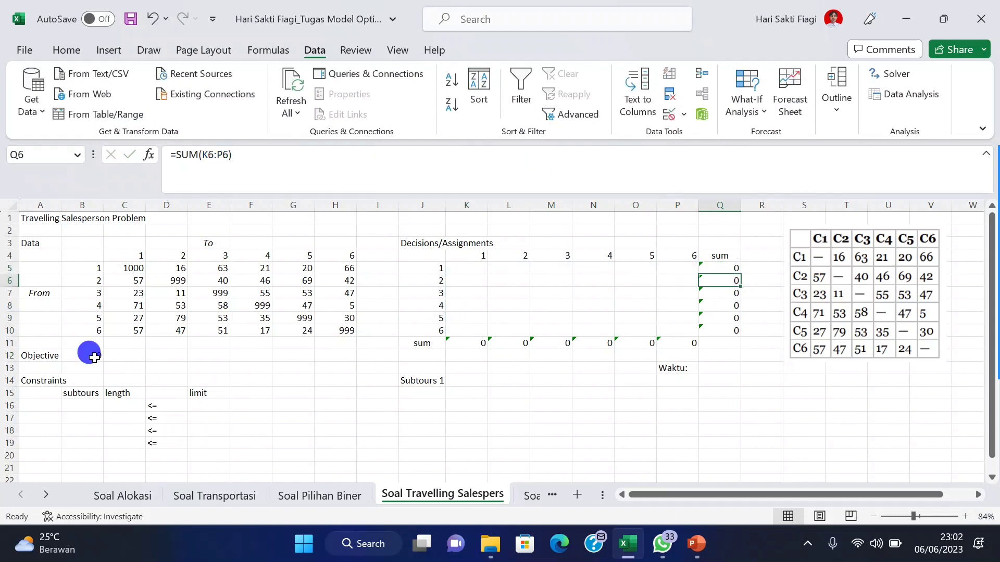
left_click(397, 151)
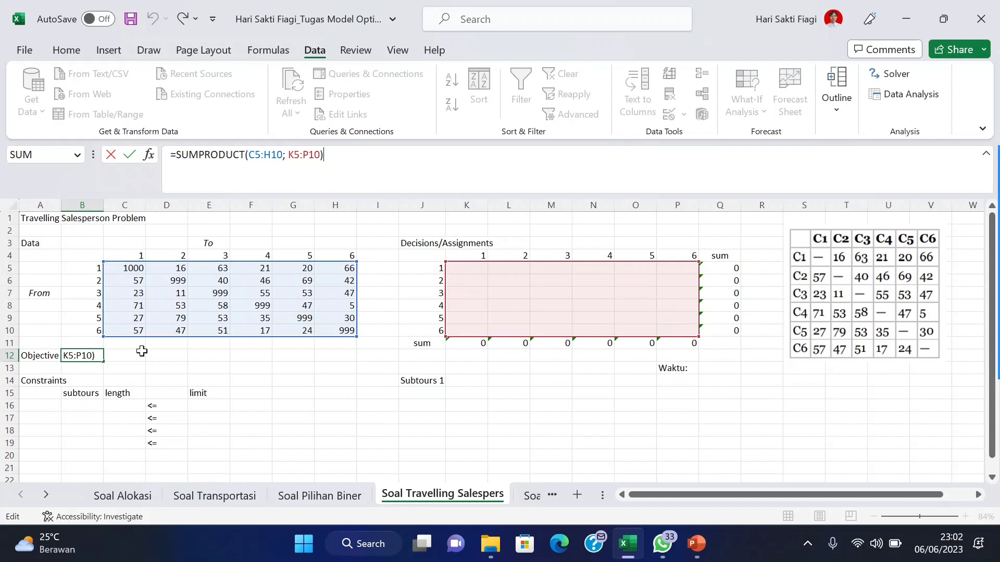
key("Return")
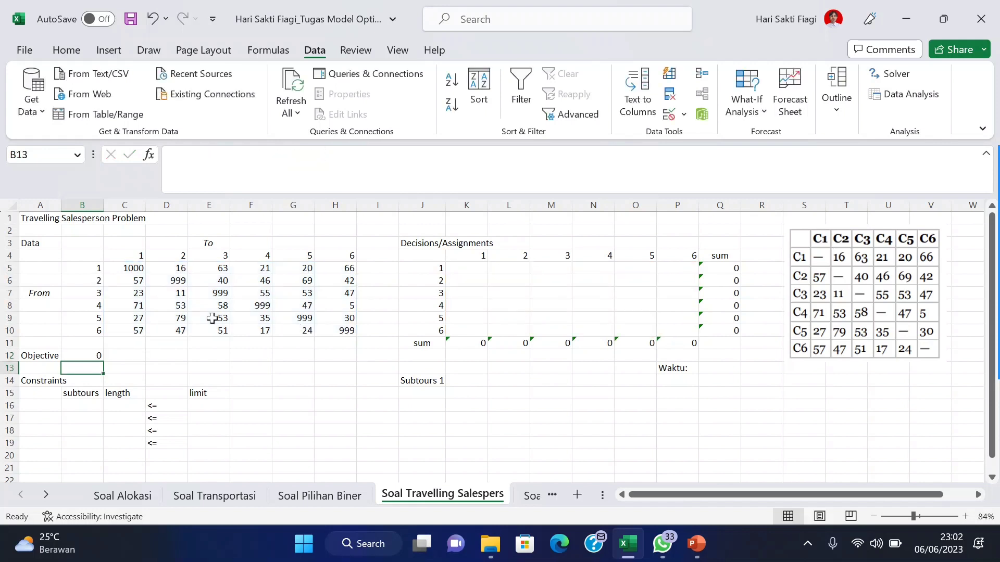
Step: Open Solver for the travelling salesperson model and set B12 as the objective cell
left_click(898, 72)
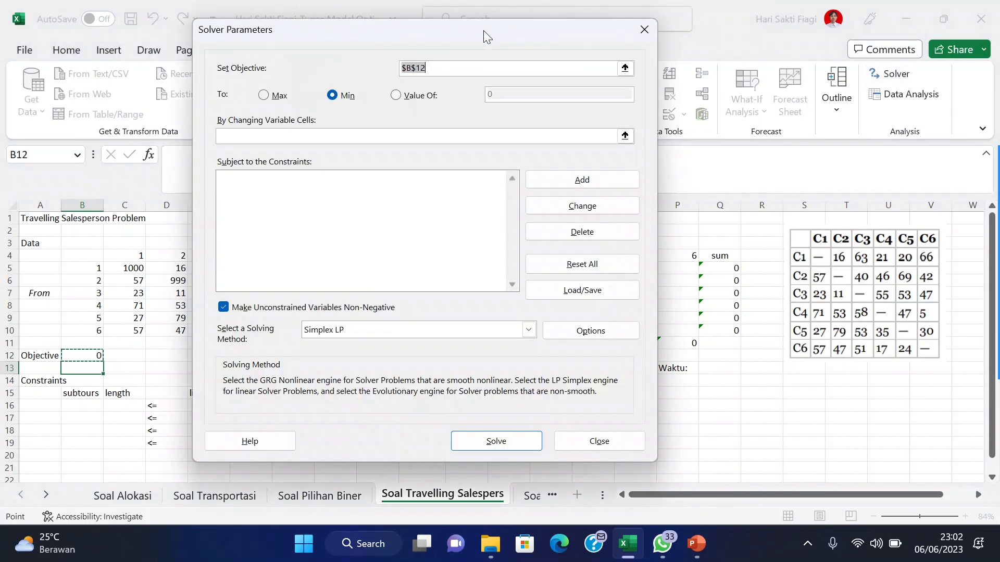
left_click_drag(479, 25, 668, 50)
left_click(598, 89)
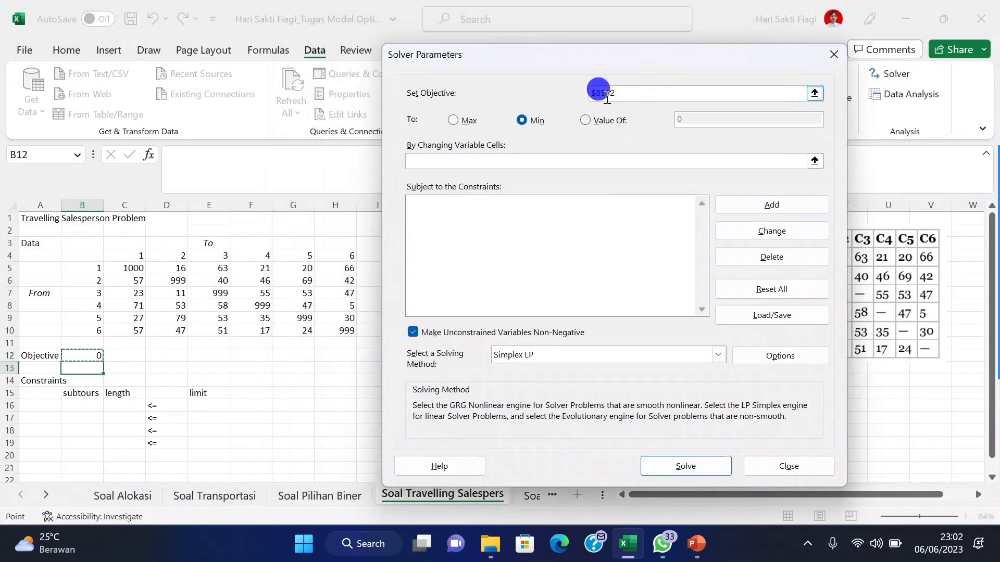
key("BackSpace")
left_click(94, 355)
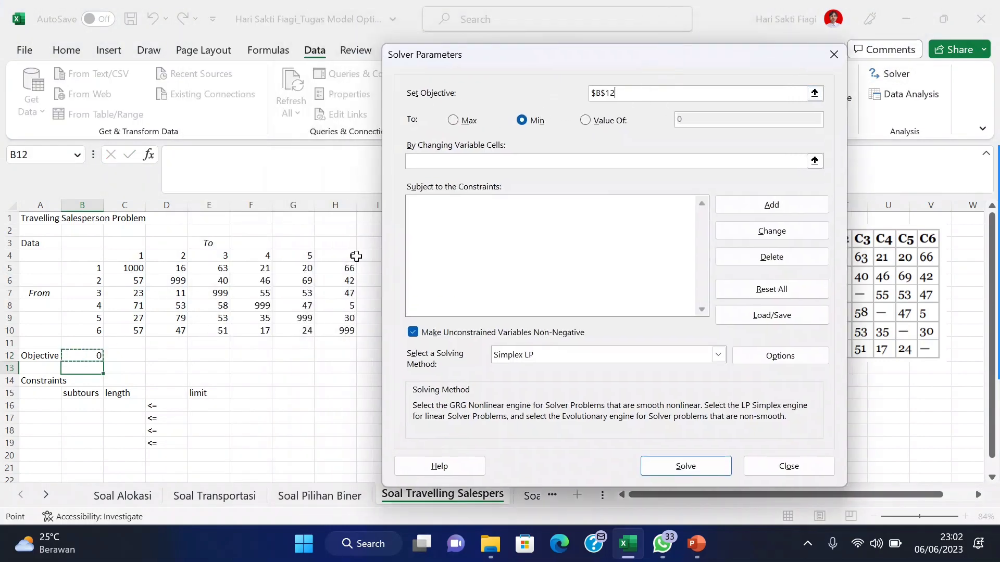
Step: Set the Solver's changing variable cells to the assignment range K5:P10
left_click(501, 163)
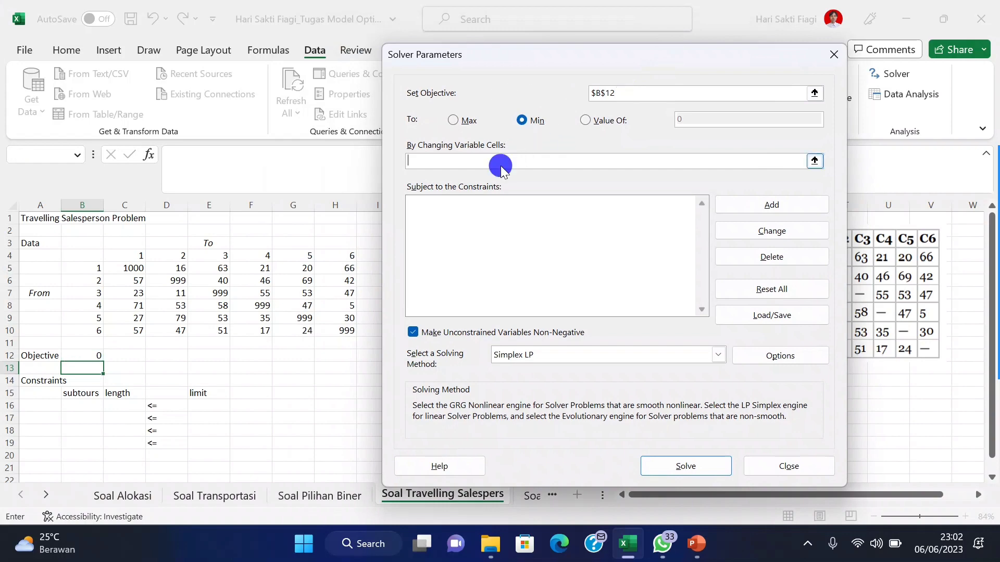
left_click(594, 92)
left_click_drag(592, 70, 142, 78)
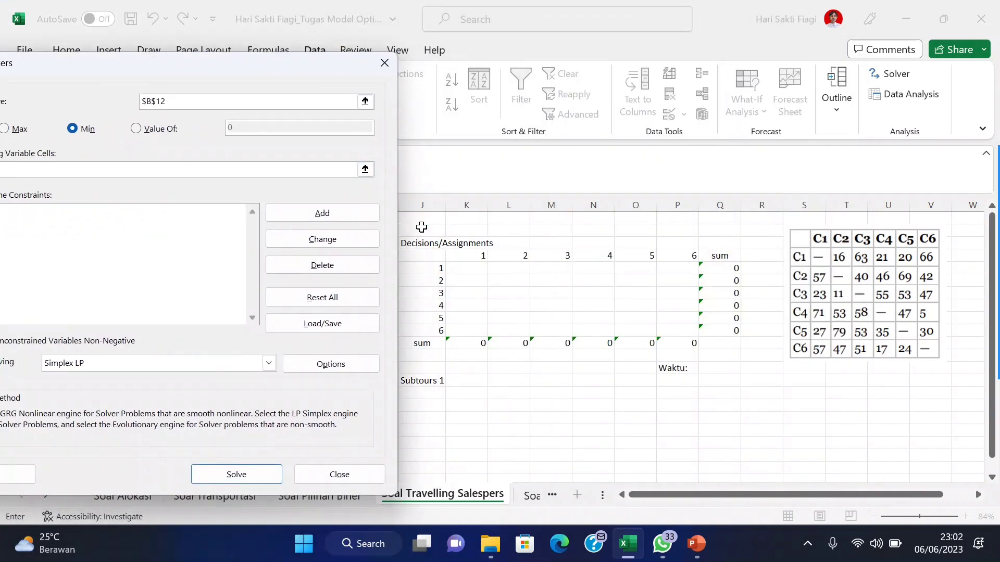
left_click_drag(467, 266, 672, 336)
left_click_drag(319, 73, 389, 64)
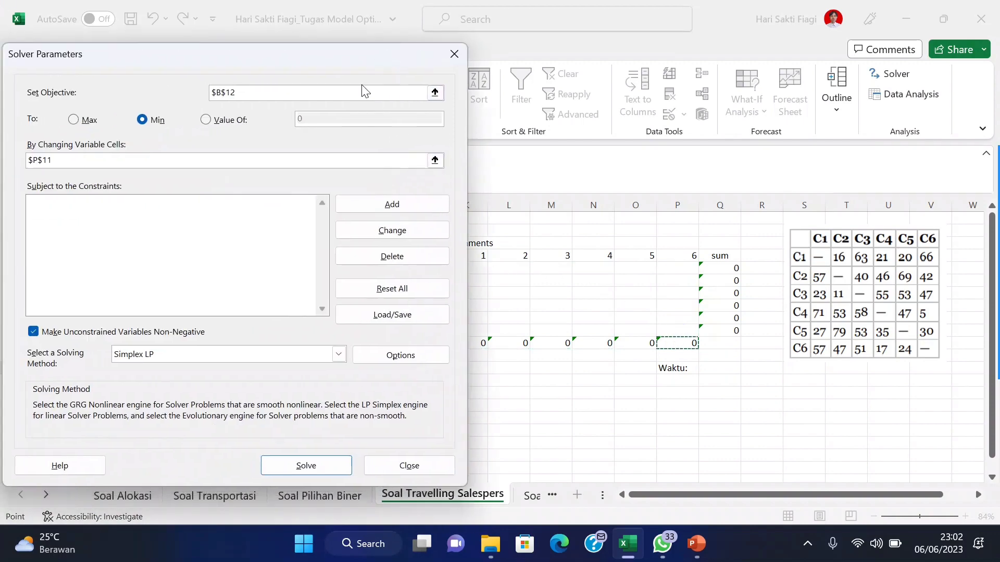
left_click(47, 161)
key("BackSpace")
key("BackSpace")
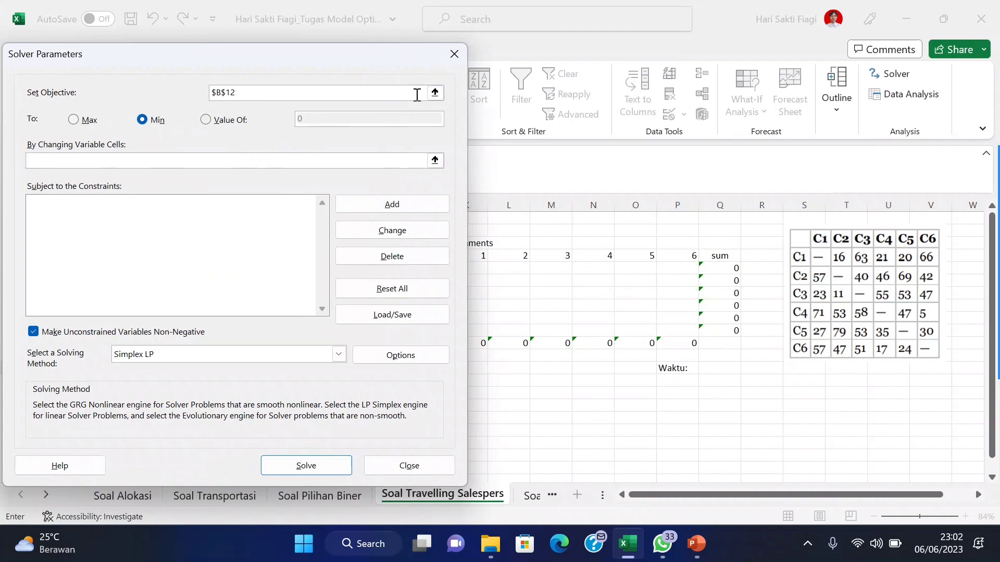
left_click_drag(476, 262, 690, 327)
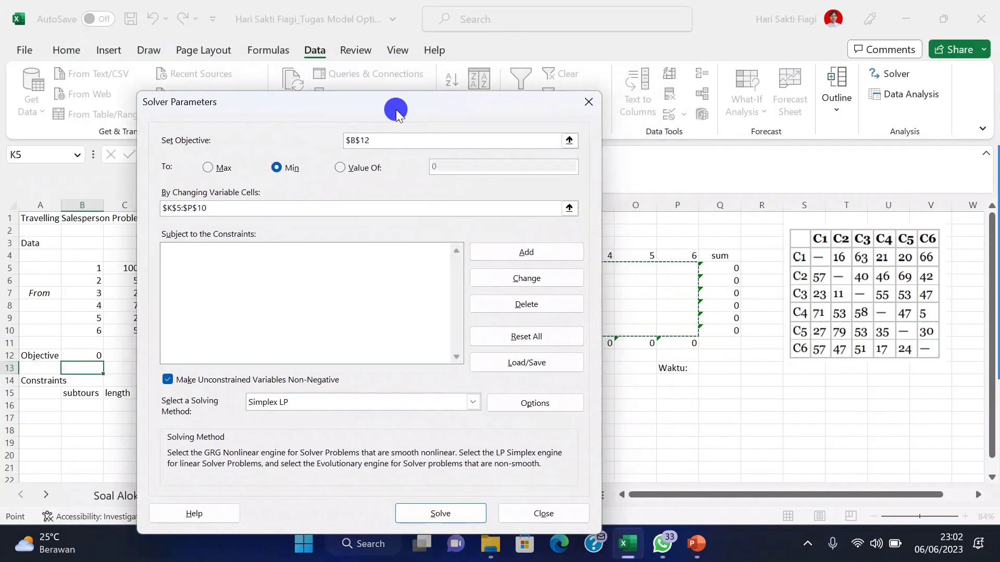
Step: Add a constraint that the column sums K11:P11 equal 1
left_click(526, 252)
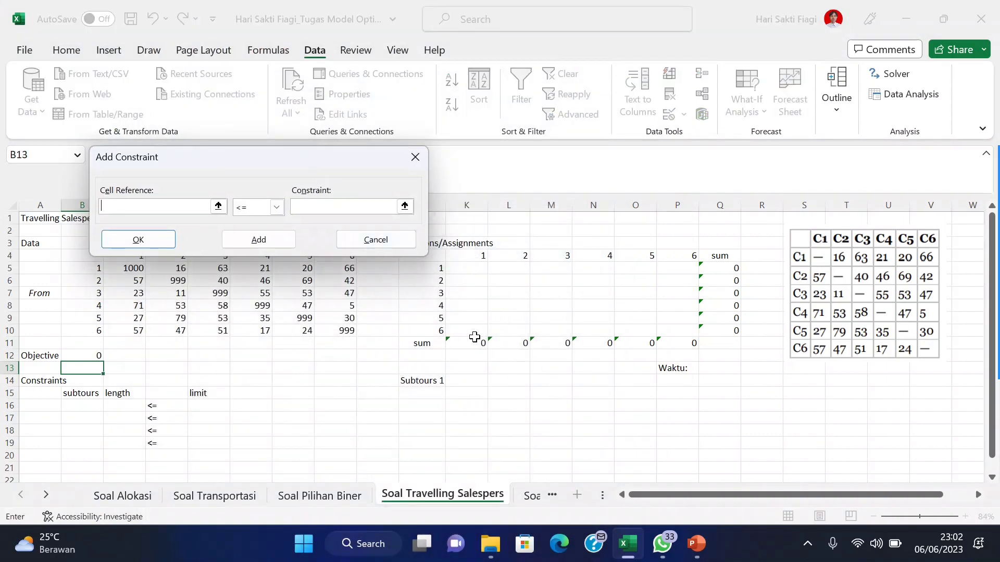
left_click_drag(471, 340, 670, 342)
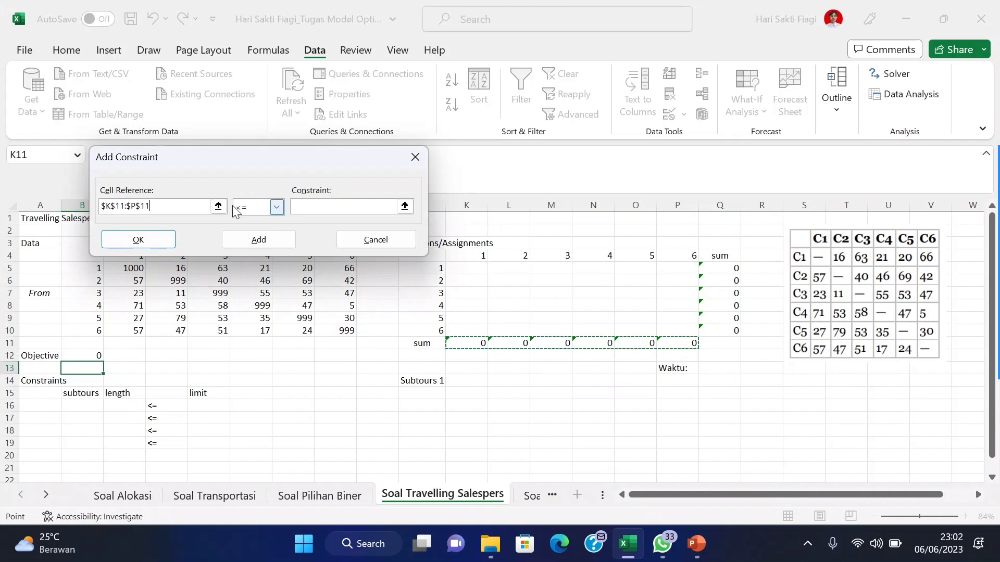
left_click(266, 209)
left_click(239, 233)
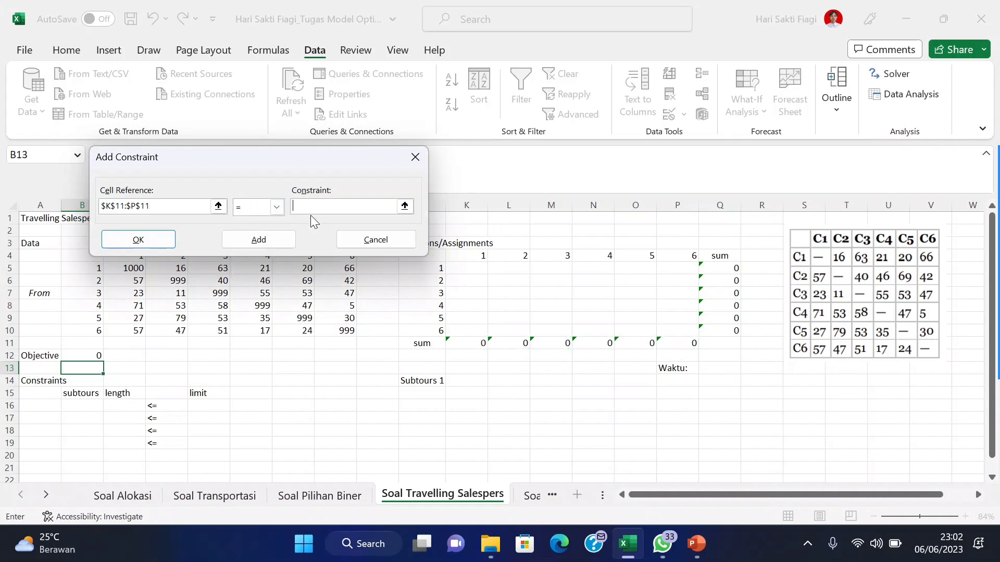
left_click(279, 238)
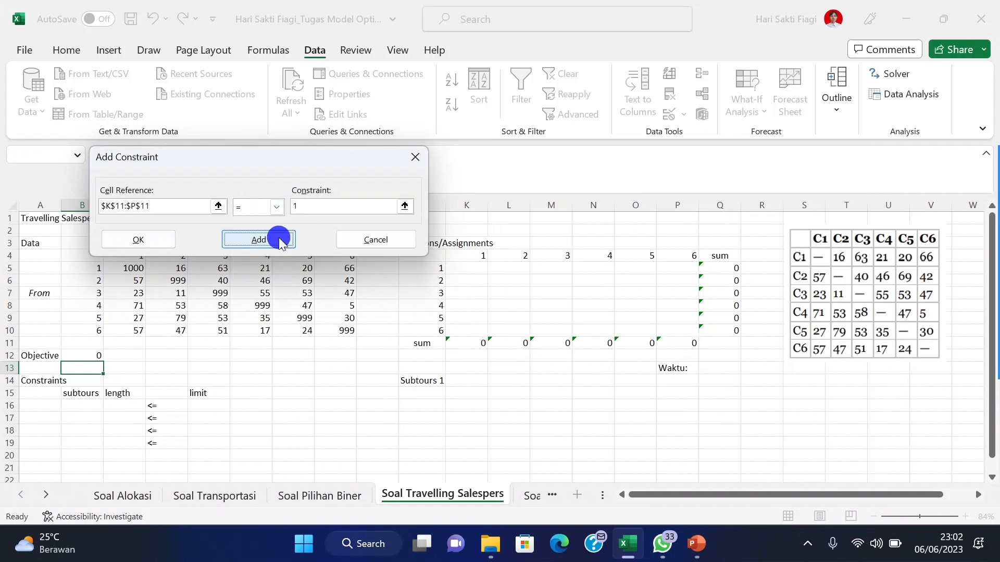
Step: Add a Solver constraint that the row sums Q5:Q10 equal 1
left_click_drag(728, 269, 708, 328)
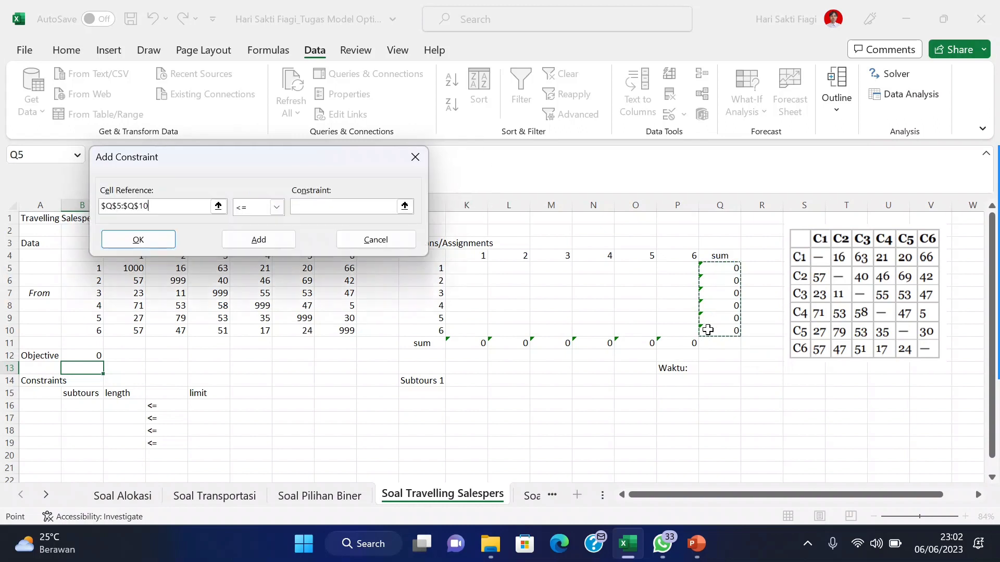
left_click(260, 207)
left_click(238, 232)
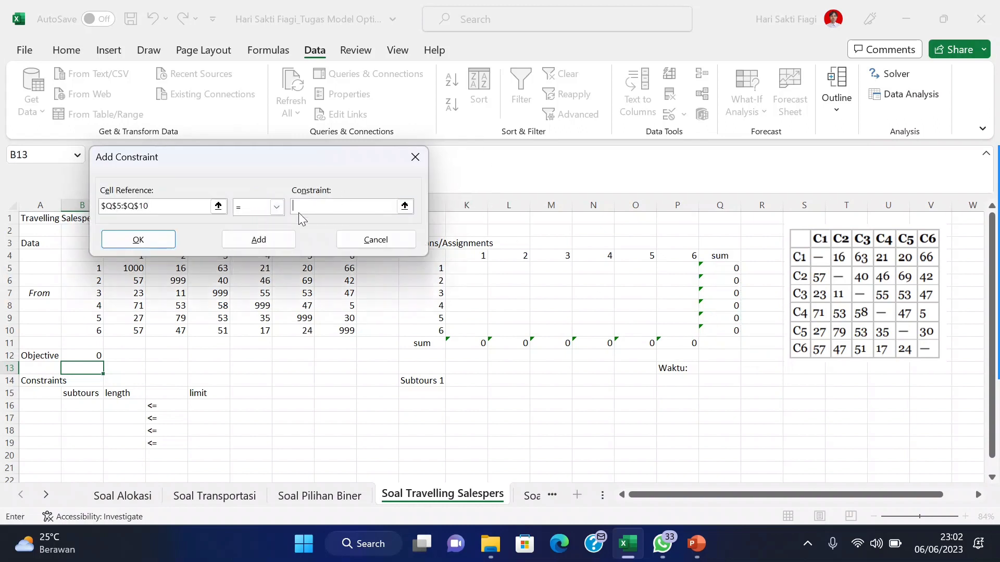
left_click(257, 241)
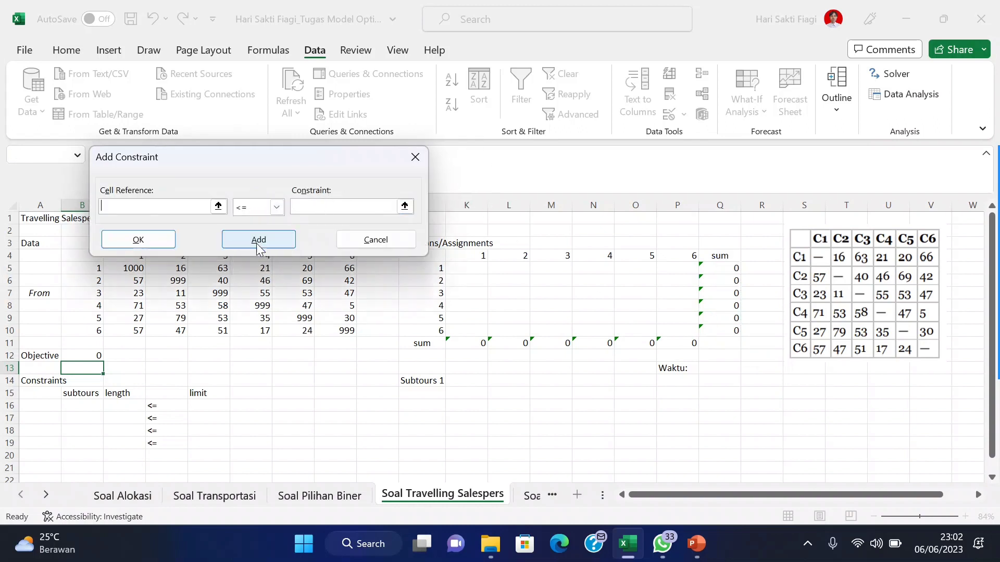
Step: Constrain the assignment range K5:P10 to binary values and solve the minimization with Simplex LP, keeping the Solver solution
left_click_drag(466, 266, 674, 329)
left_click(276, 207)
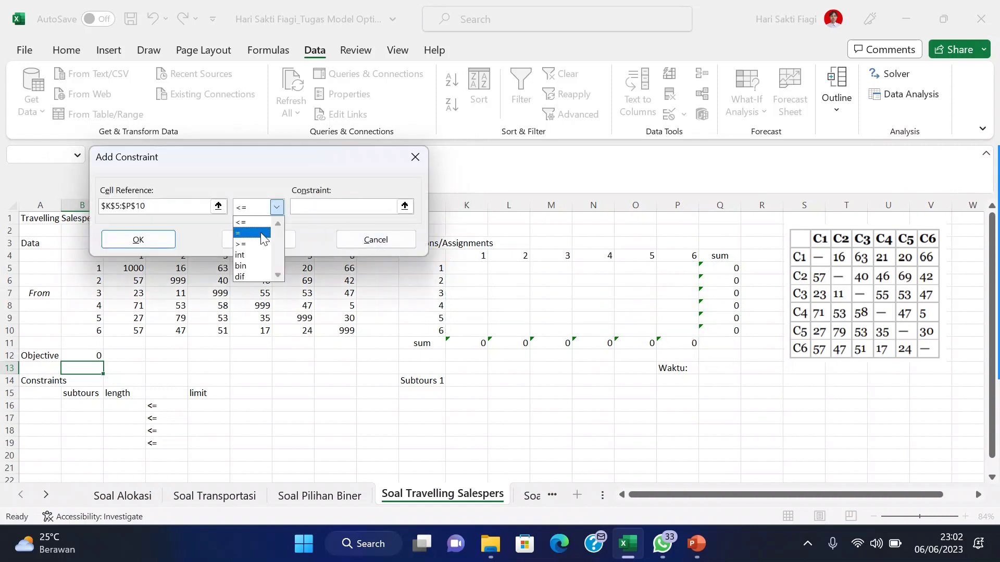
left_click(246, 260)
left_click(140, 239)
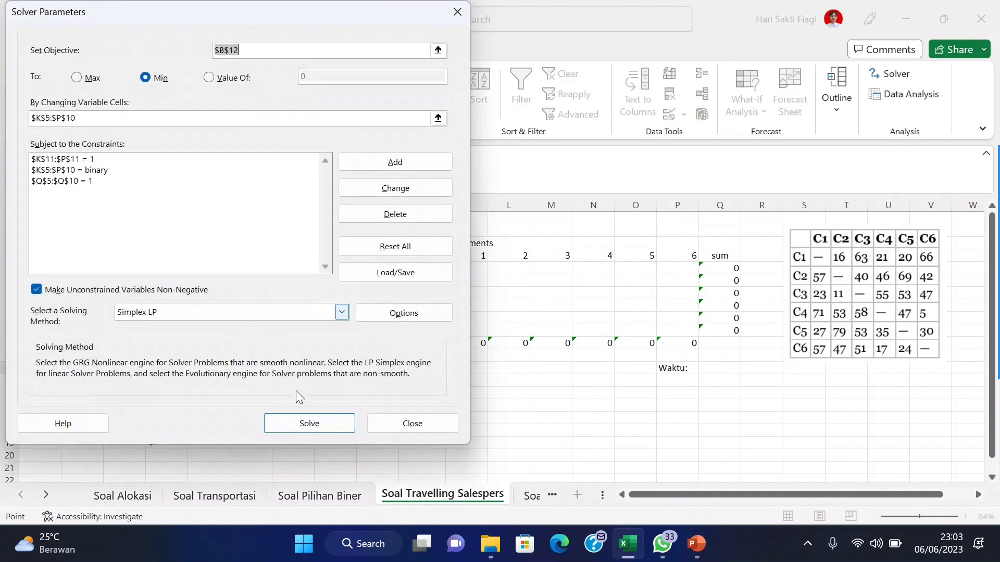
left_click(311, 419)
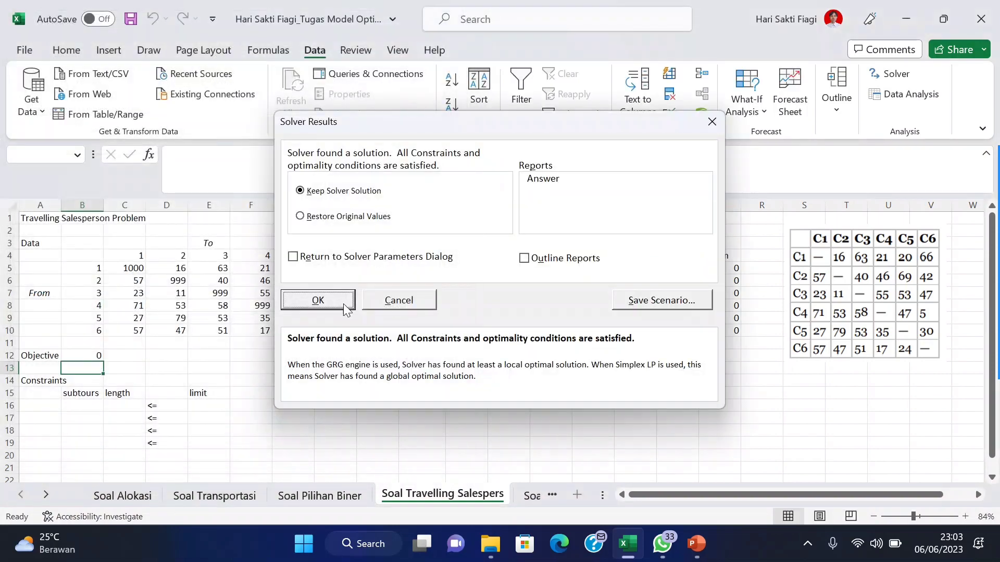
left_click(328, 301)
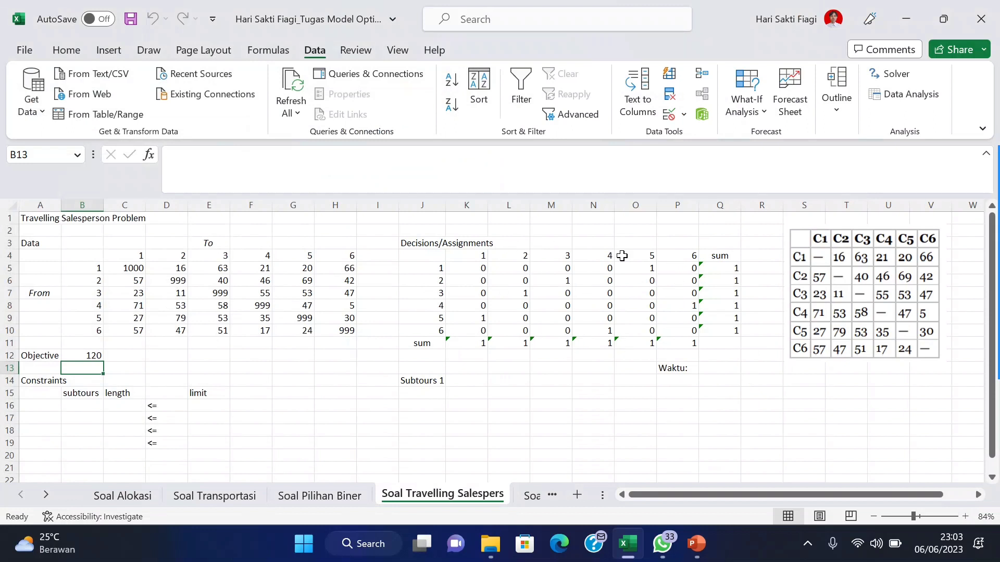
Step: Trace the route starting from city 1 in the assignment matrix and record the first subtour as 1, 5, 1 in K14:M14
left_click(469, 385)
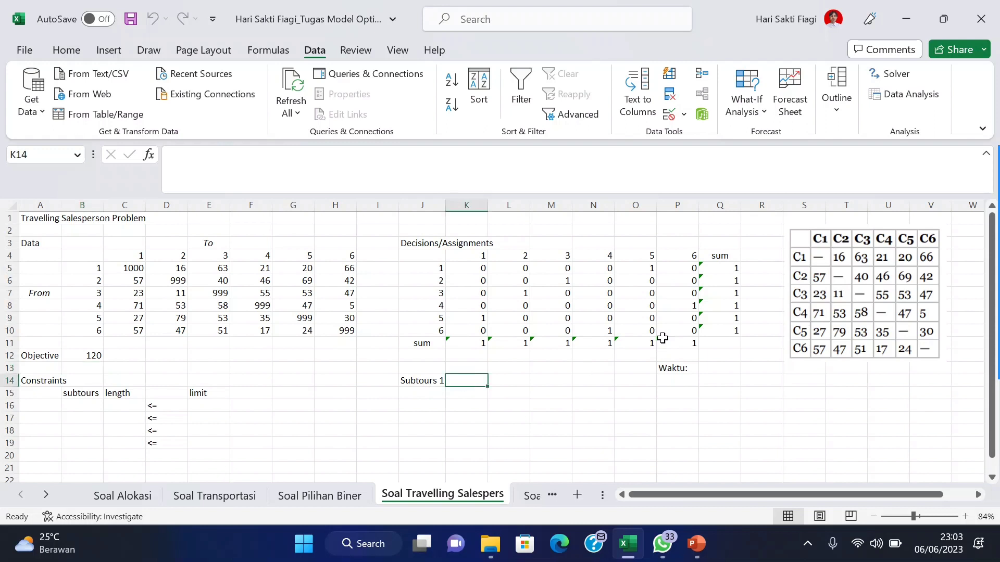
left_click(646, 272)
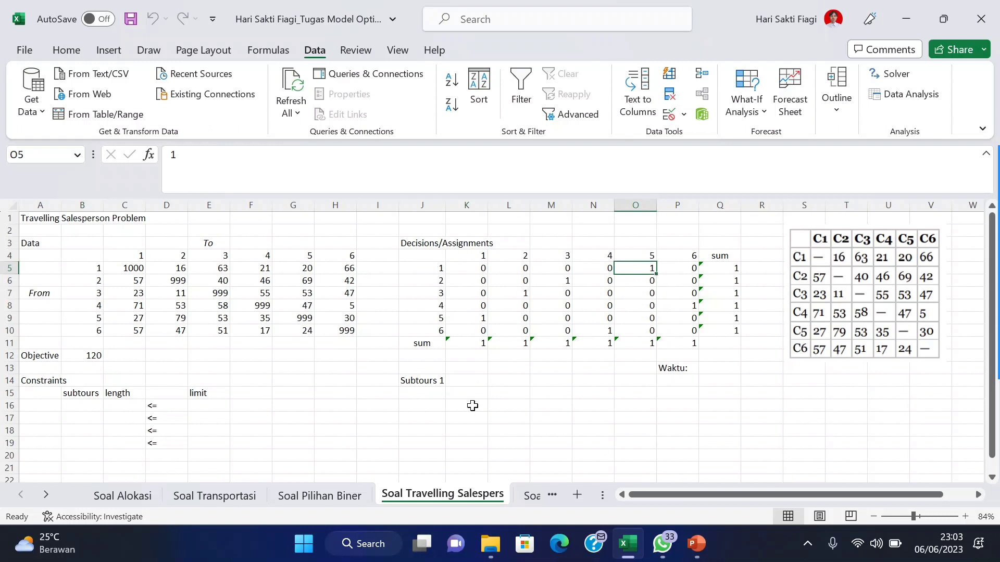
left_click(466, 380)
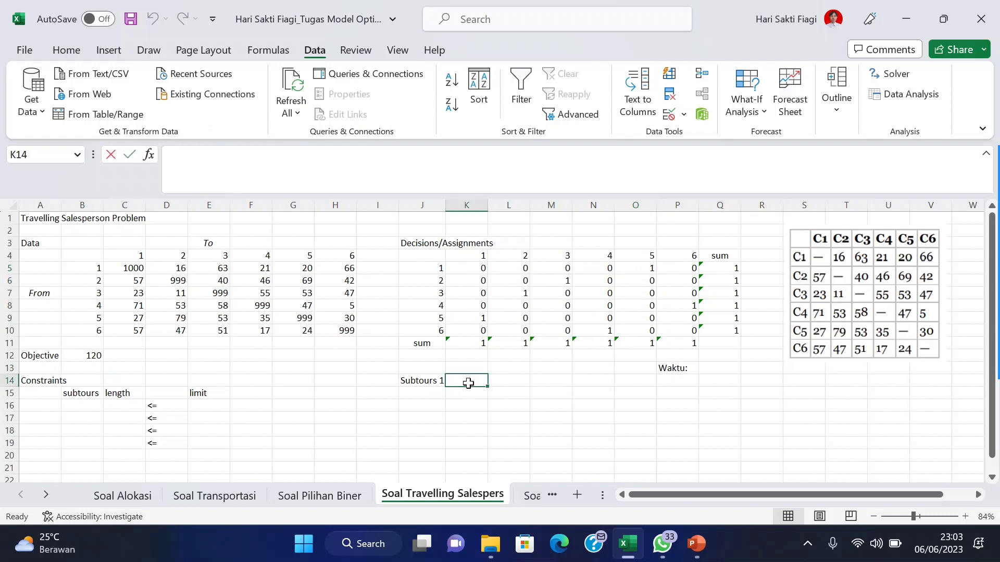
type("1")
key("Tab")
type("5")
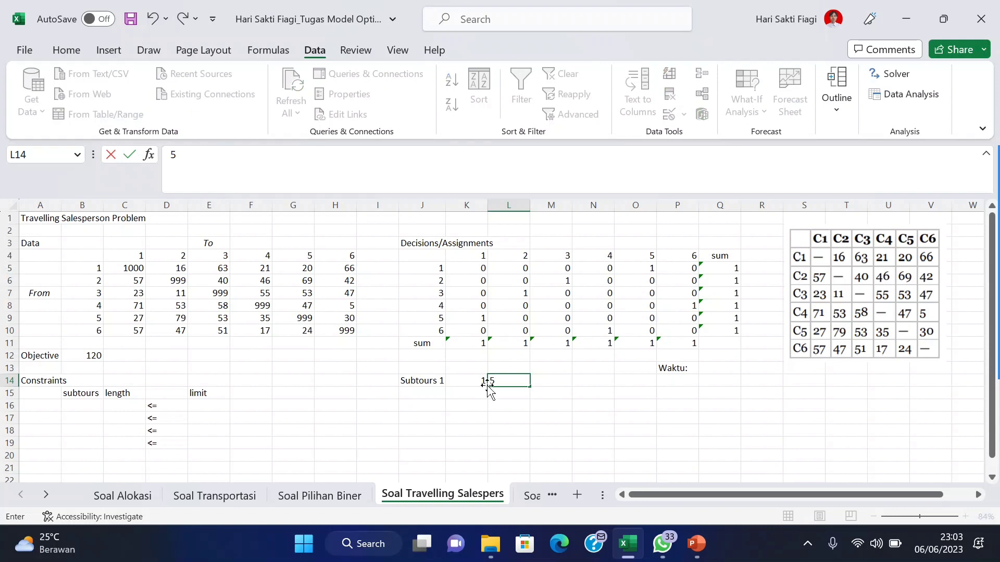
key("Tab")
left_click(636, 257)
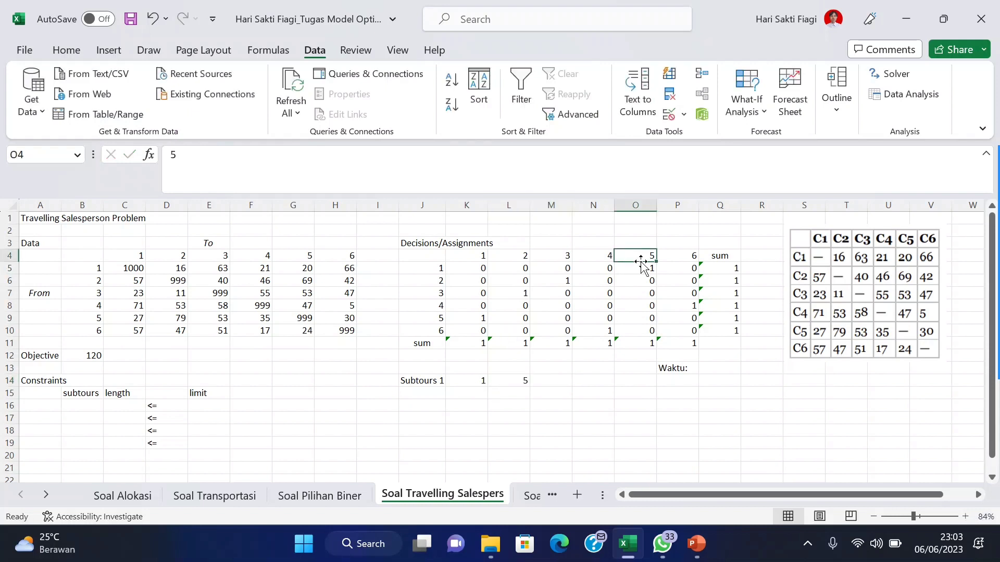
left_click(410, 319)
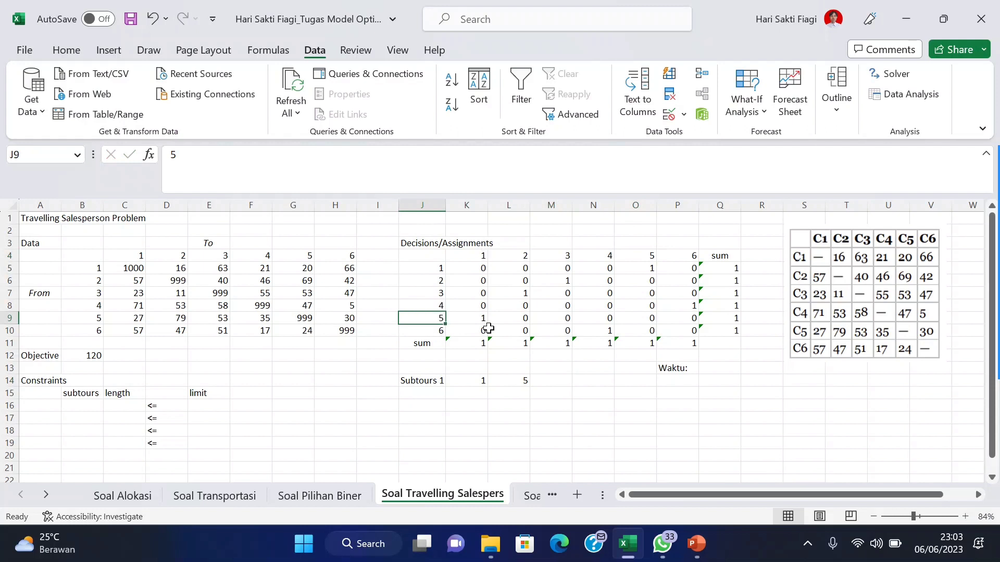
left_click(540, 382)
type("1")
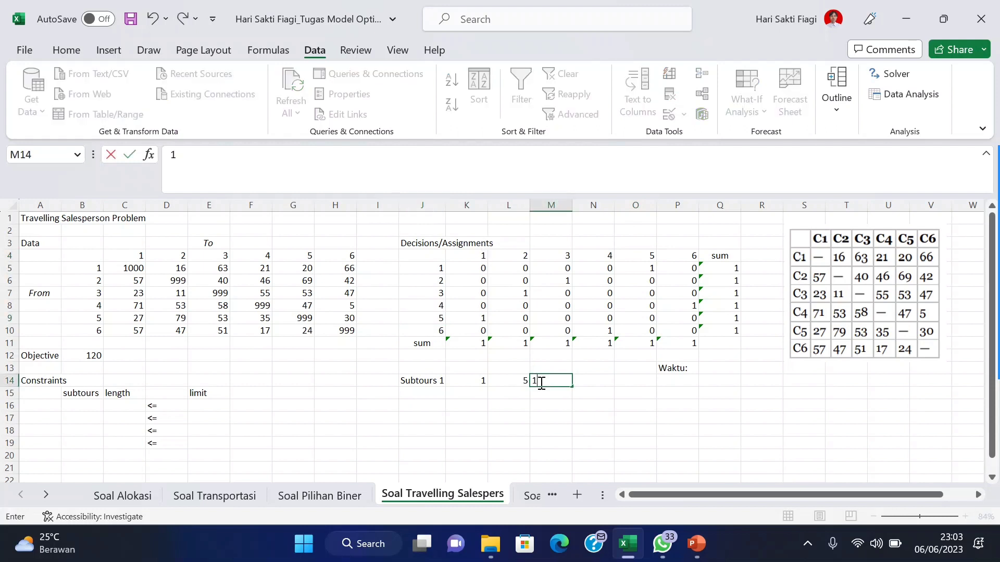
left_click(587, 380)
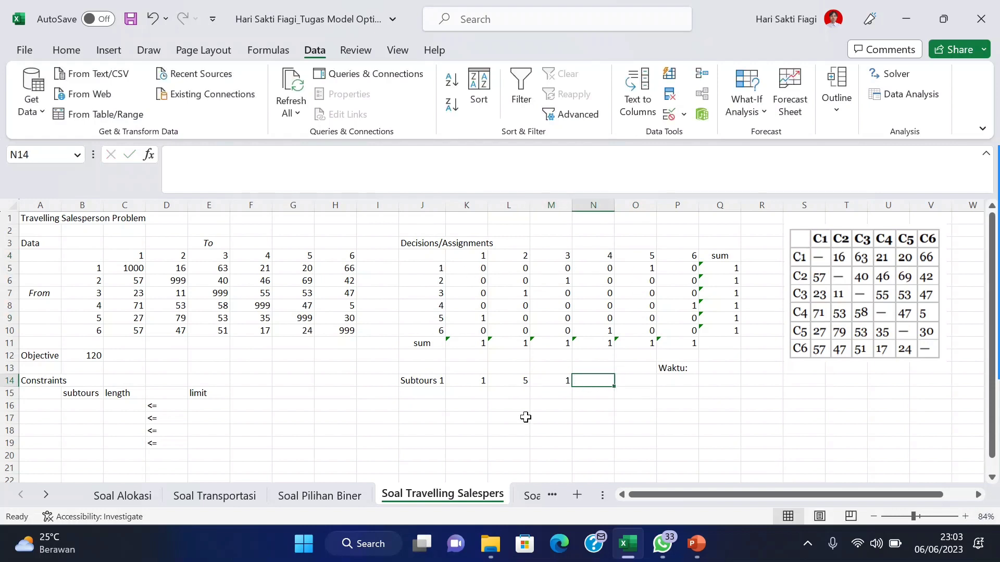
Step: Calculate the first subtour's travel time in P14 with the formula =G5+C9
left_click(673, 382)
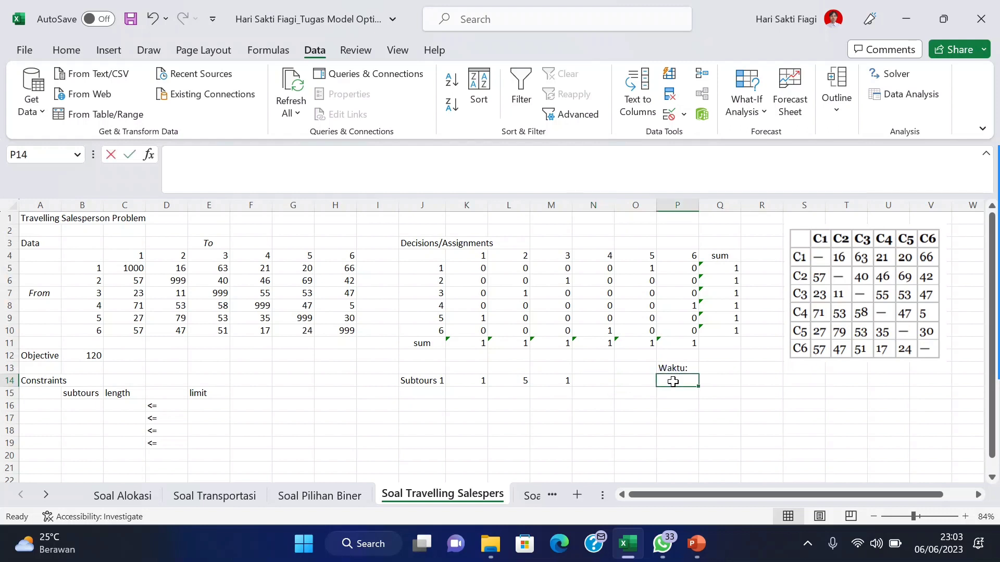
type("=")
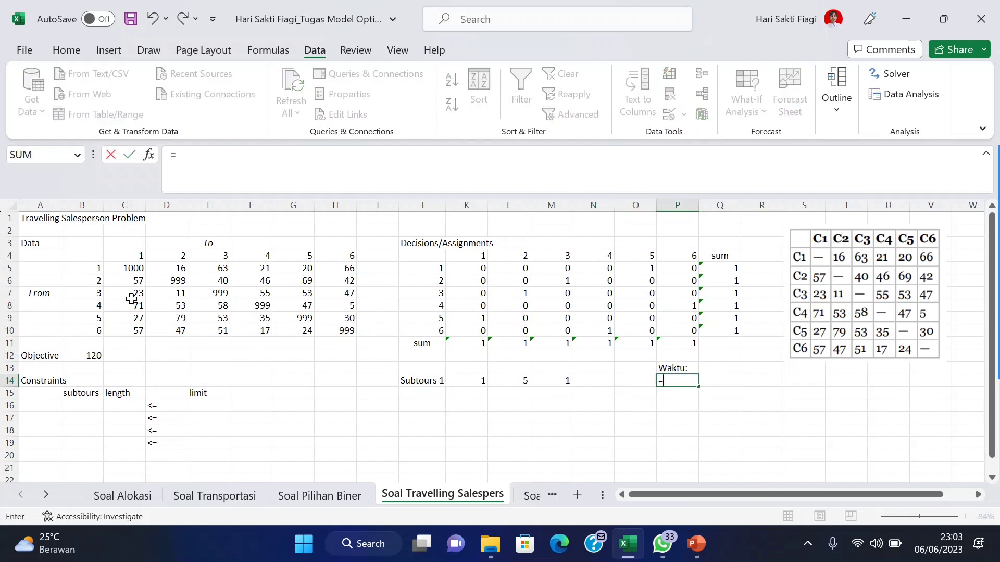
left_click(302, 266)
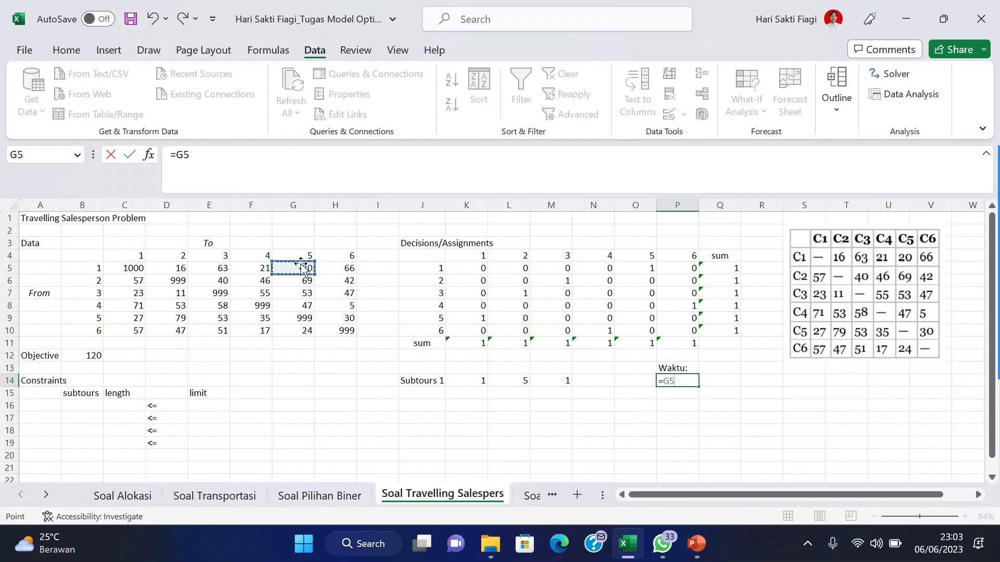
type("+")
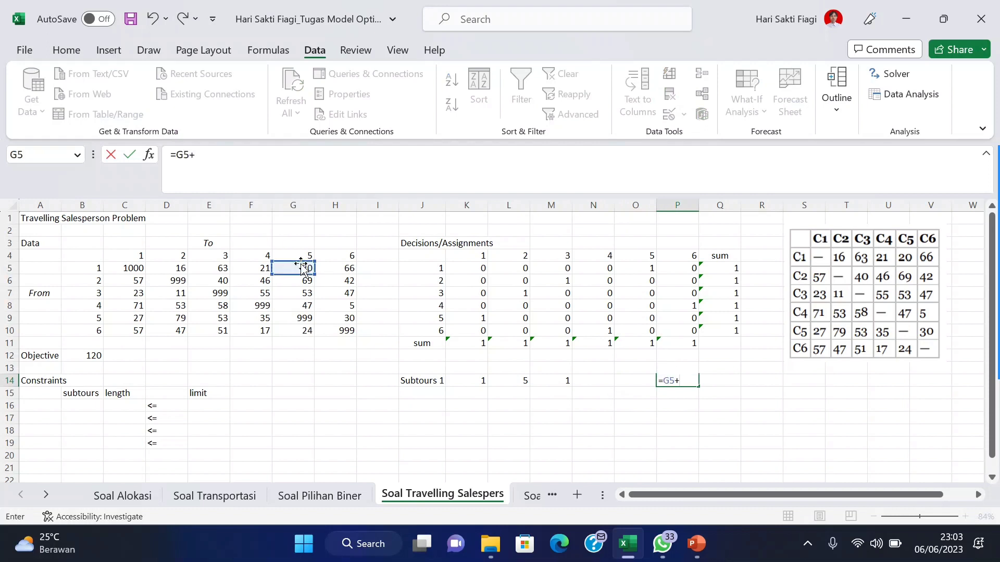
left_click(137, 318)
key("Return")
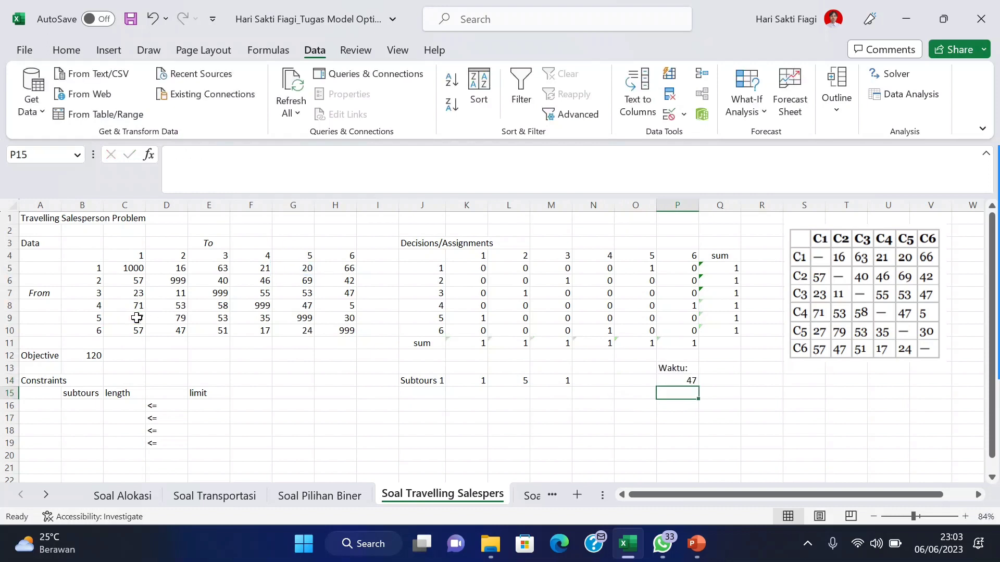
Step: Trace the route starting from city 2 in the assignment matrix and record the second subtour as 2, 3, 2 in K15:M15
left_click(468, 393)
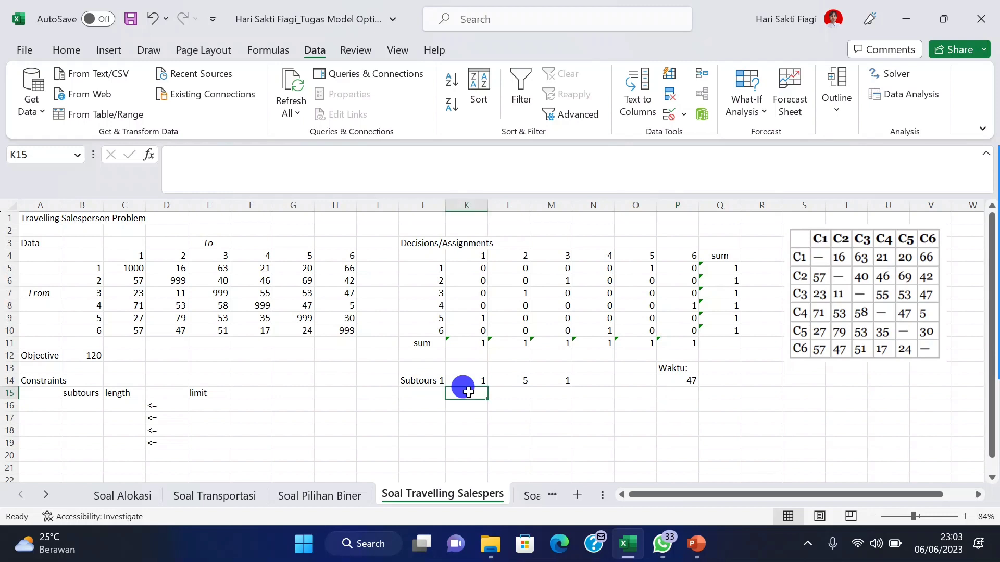
left_click(563, 281)
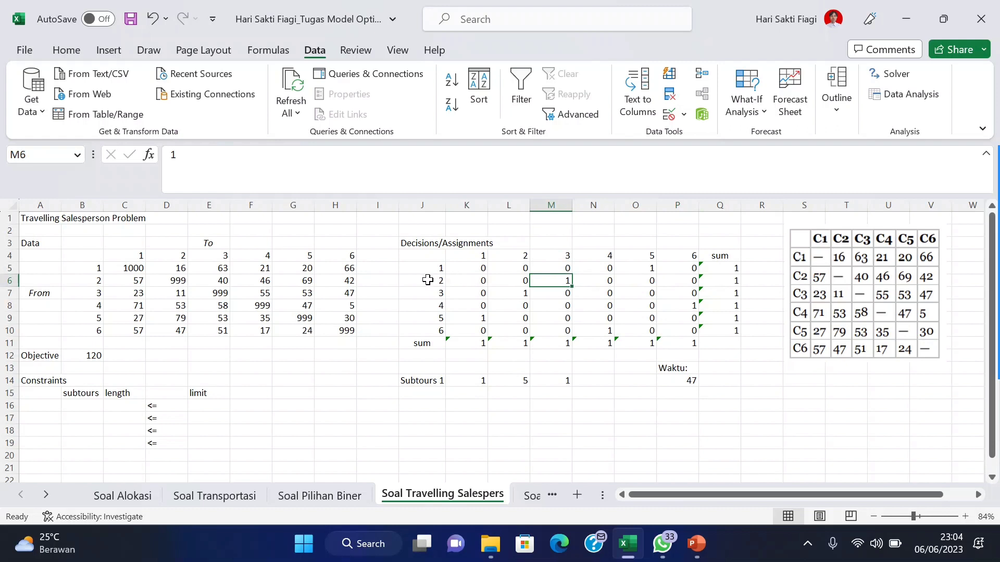
left_click(469, 395)
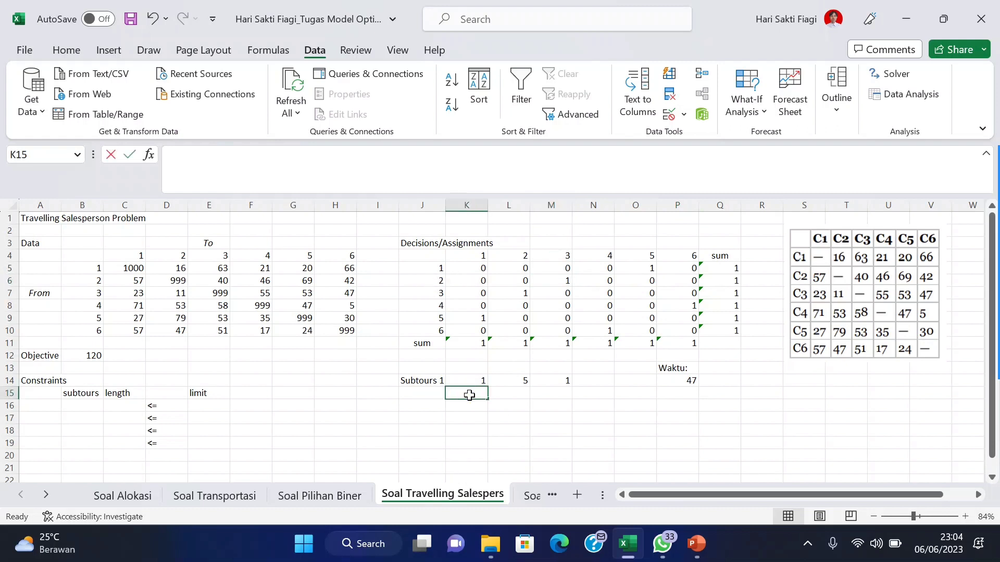
type("2")
key("Tab")
type("3")
key("Tab")
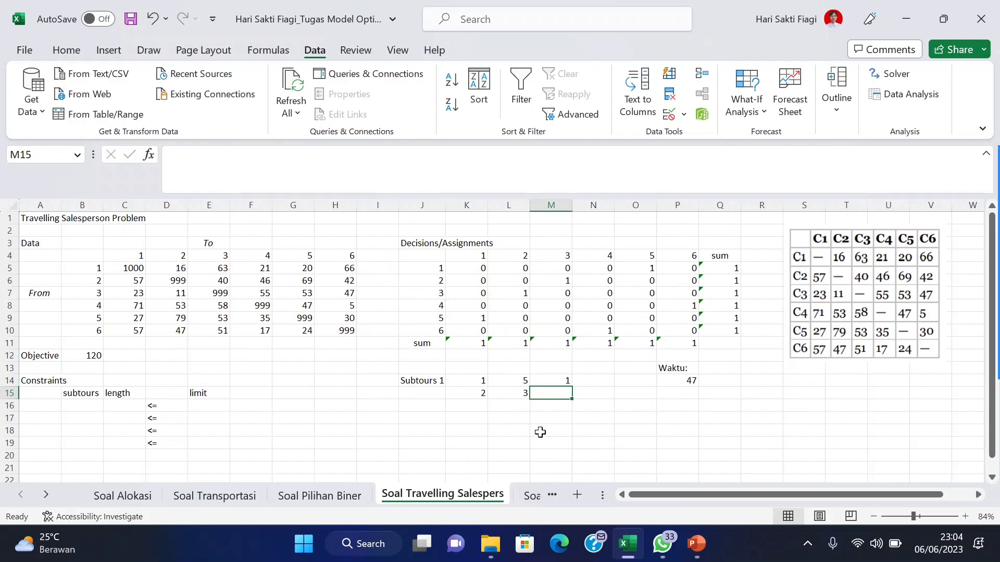
type("2")
key("Tab")
Step: Calculate the second subtour's travel time in P15 with the formula =E6+D7
key("Tab")
key("Tab")
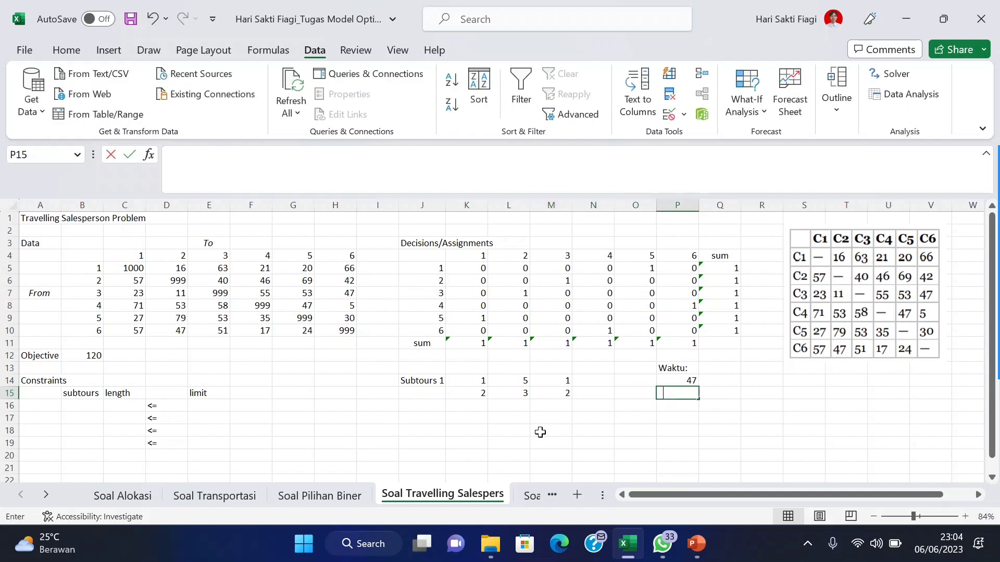
type("=")
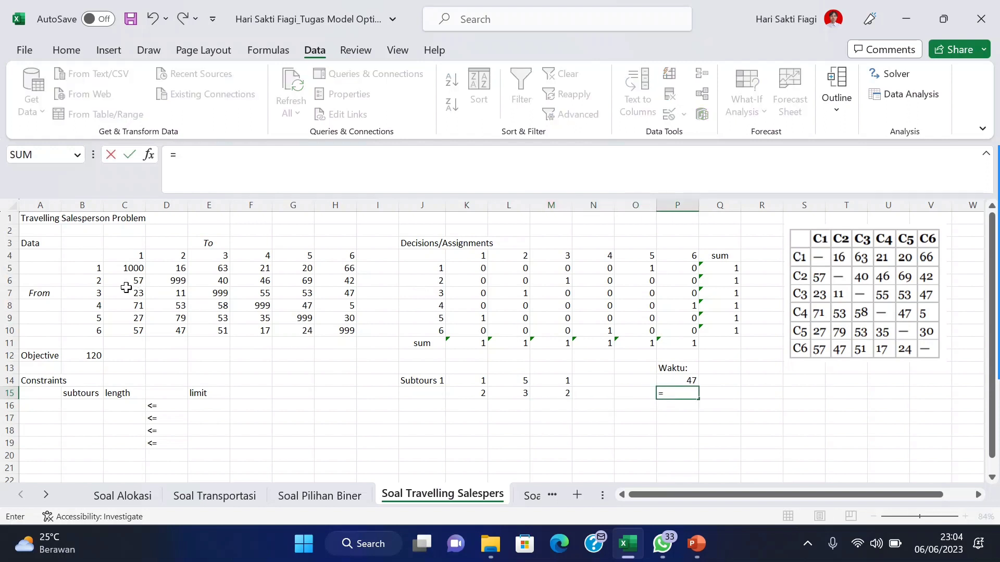
left_click(218, 277)
type("+")
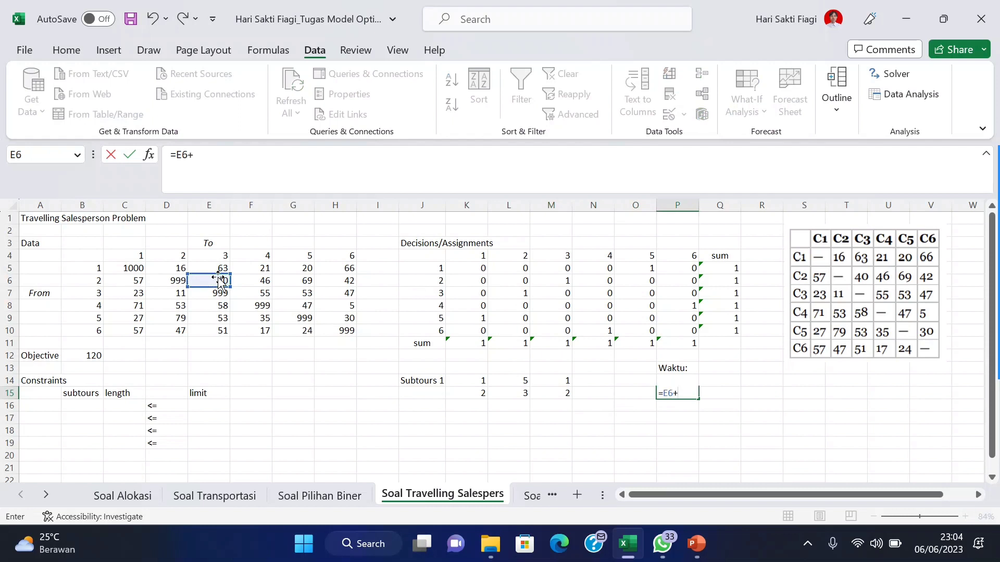
left_click(166, 293)
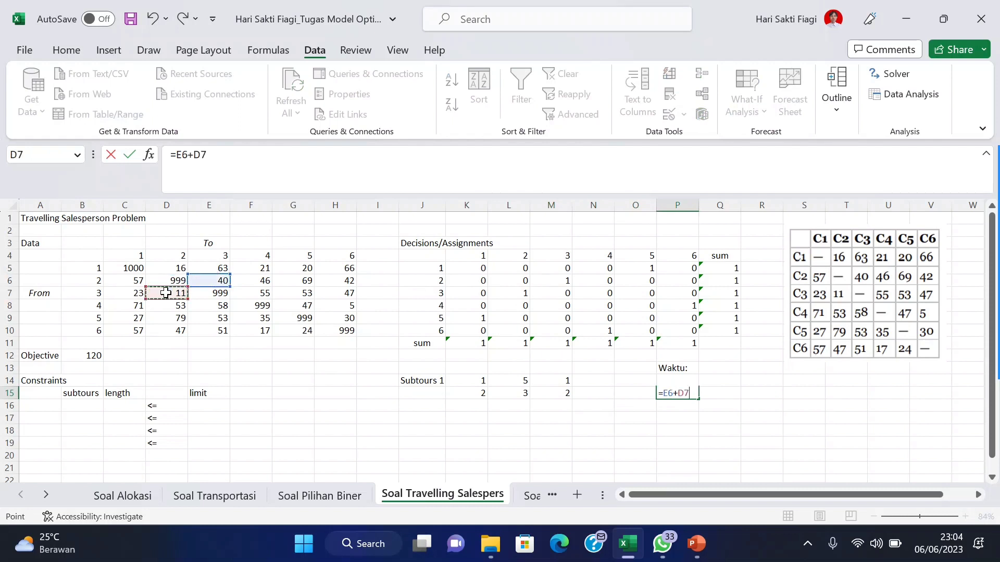
Step: Confirm the time formula =E6+D7 in P15 and record the subtour 4, 6, 4 in cells K16 to M16
key("Return")
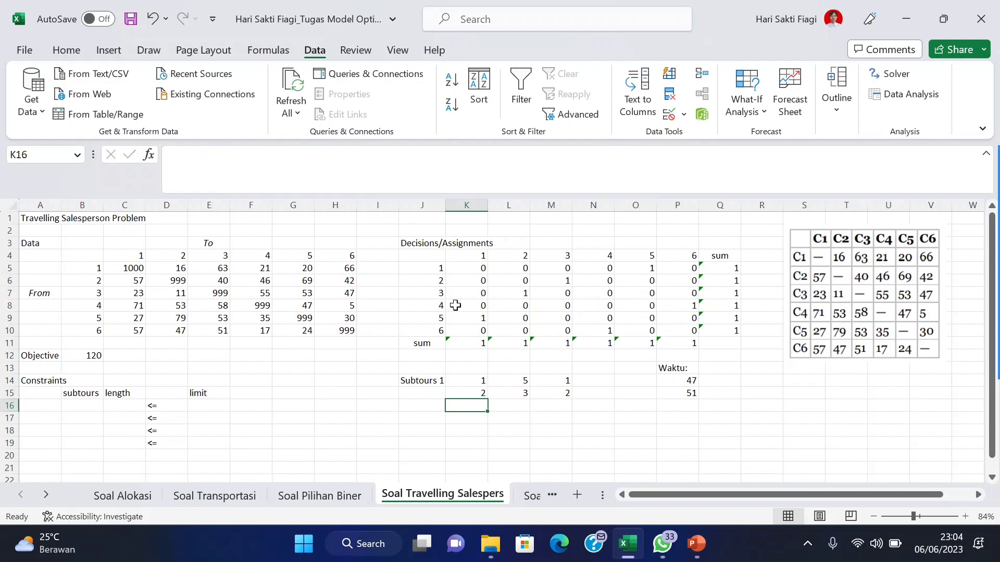
type("4")
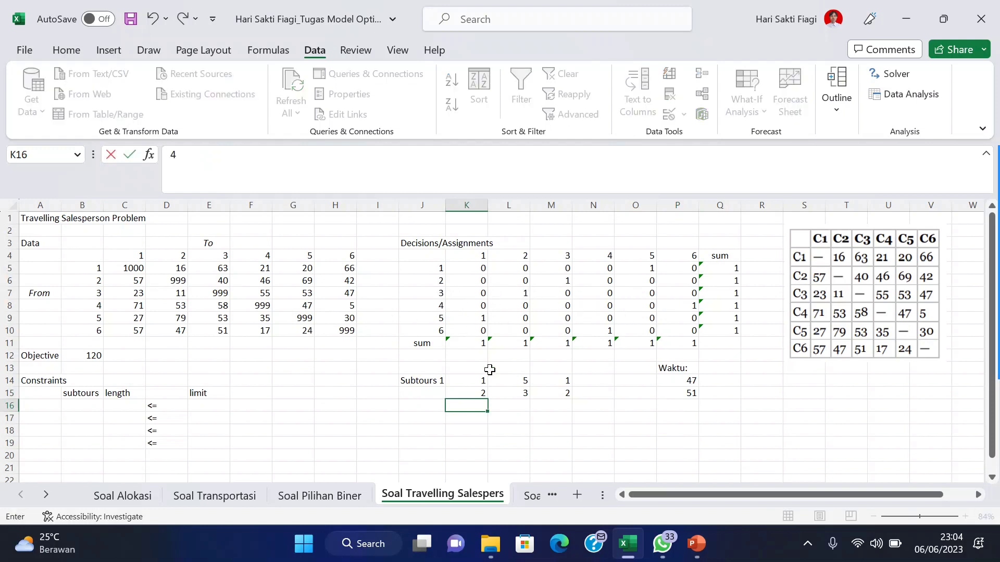
key("Tab")
type("6")
key("Tab")
type("4")
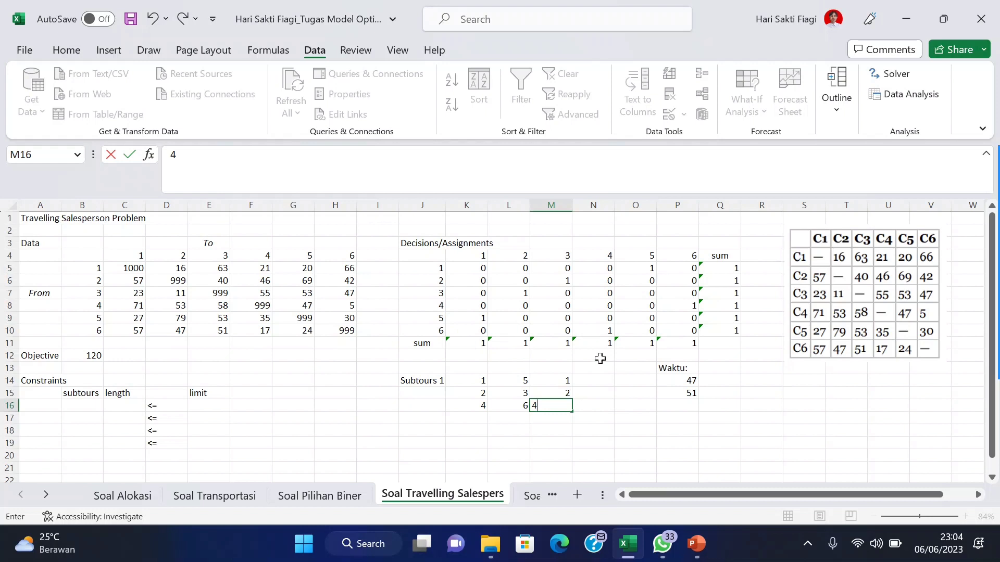
key("Tab")
Step: Calculate the travel time of subtour 4-6-4 in P16 with the formula =H8+F10
key("Tab")
key("Tab")
type("=")
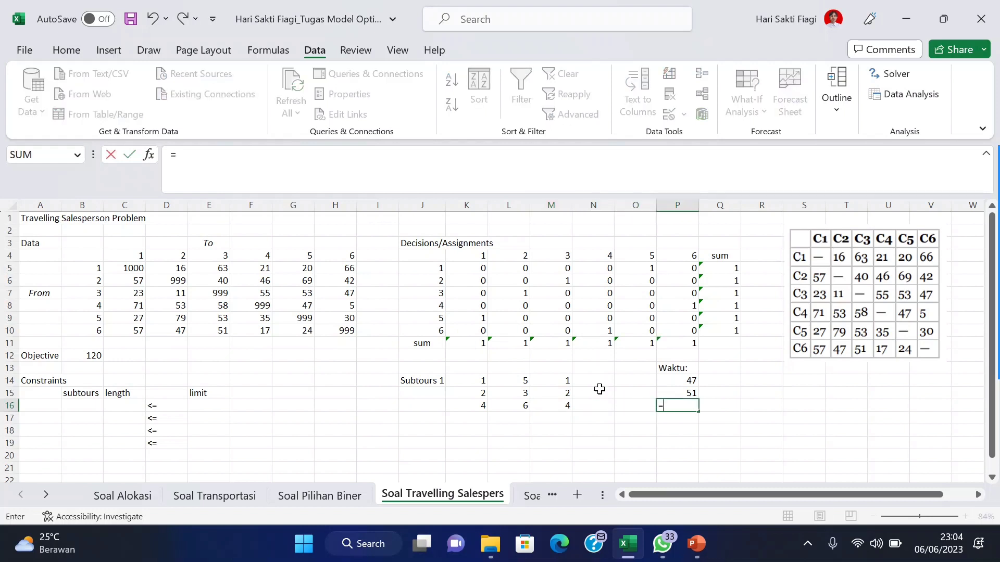
left_click(337, 304)
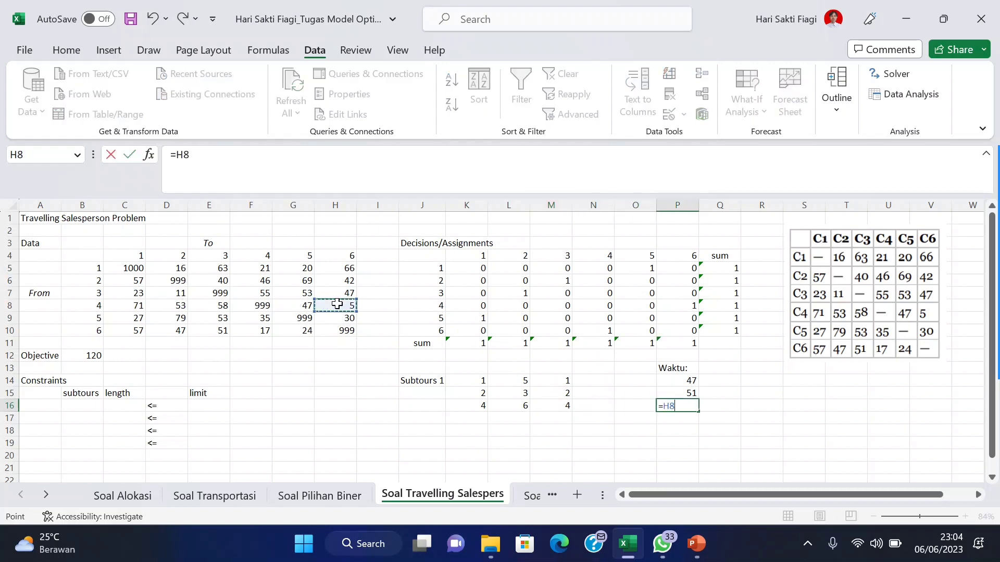
type("+")
left_click(256, 327)
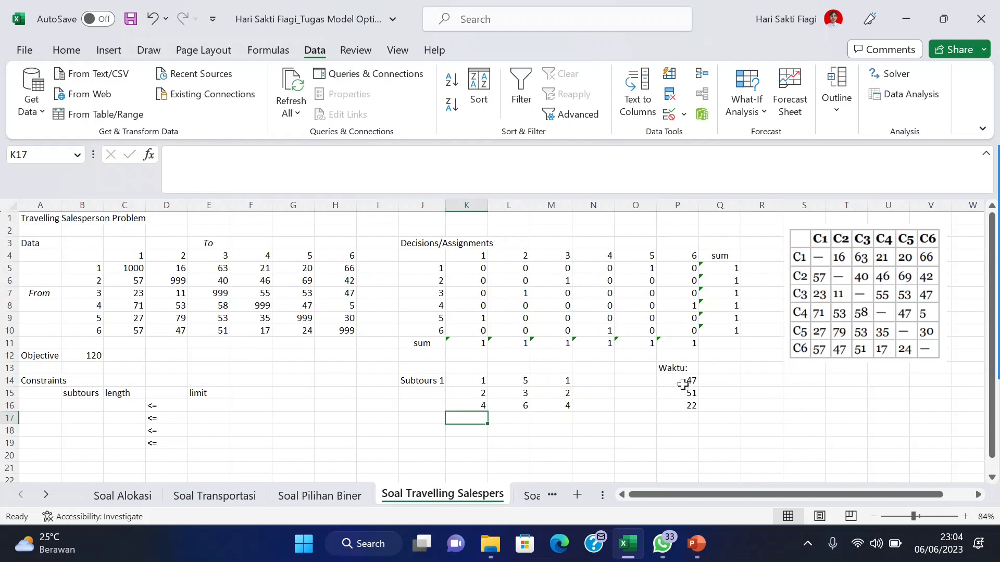
Step: Highlight the time of subtour 4-6-4 in P16 with a yellow fill
left_click(686, 407)
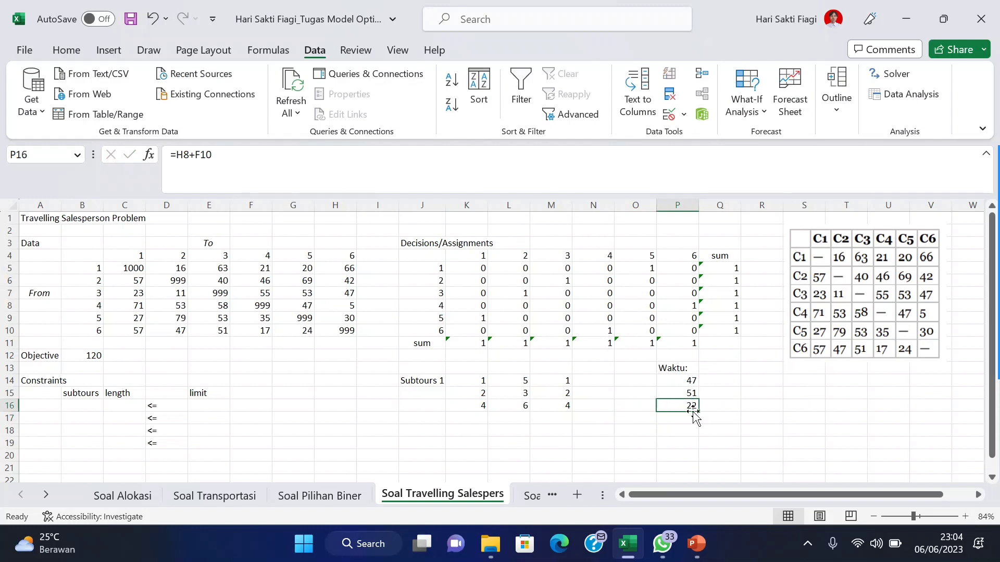
left_click(65, 50)
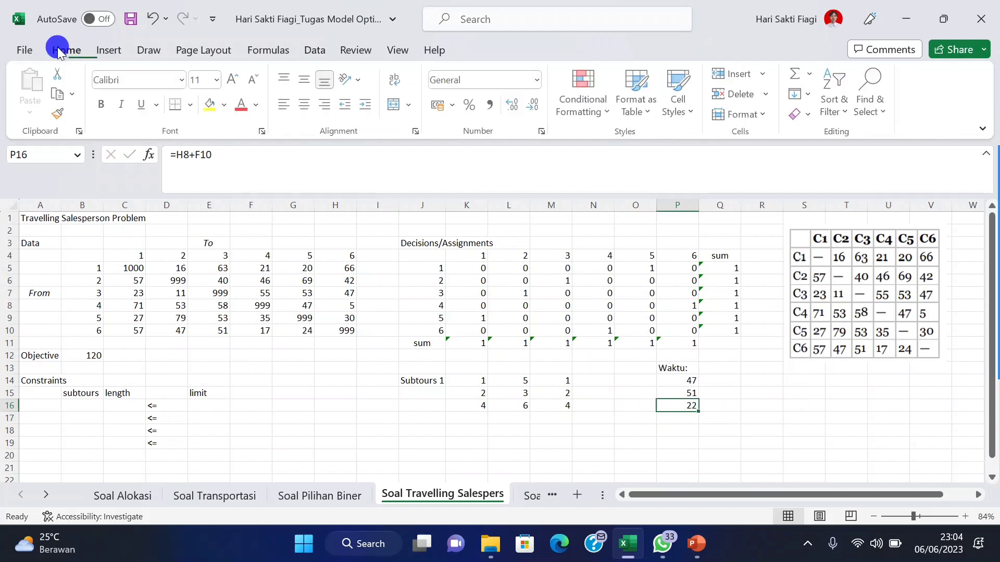
left_click(208, 106)
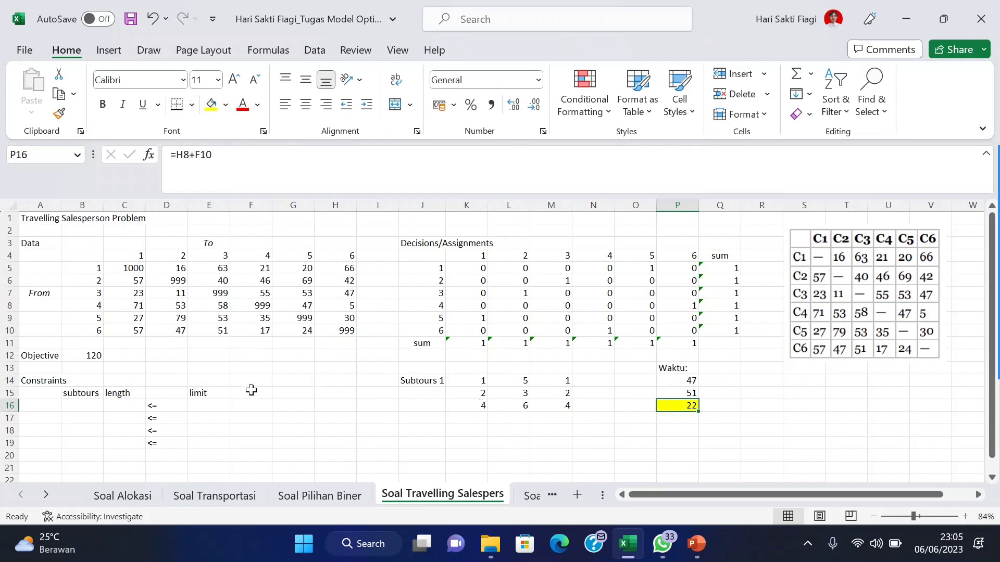
Step: Enter the subtour 4,6 in B16 of the constraints table and its length formula =P8+N10 in C16
left_click(102, 404)
type("4,6")
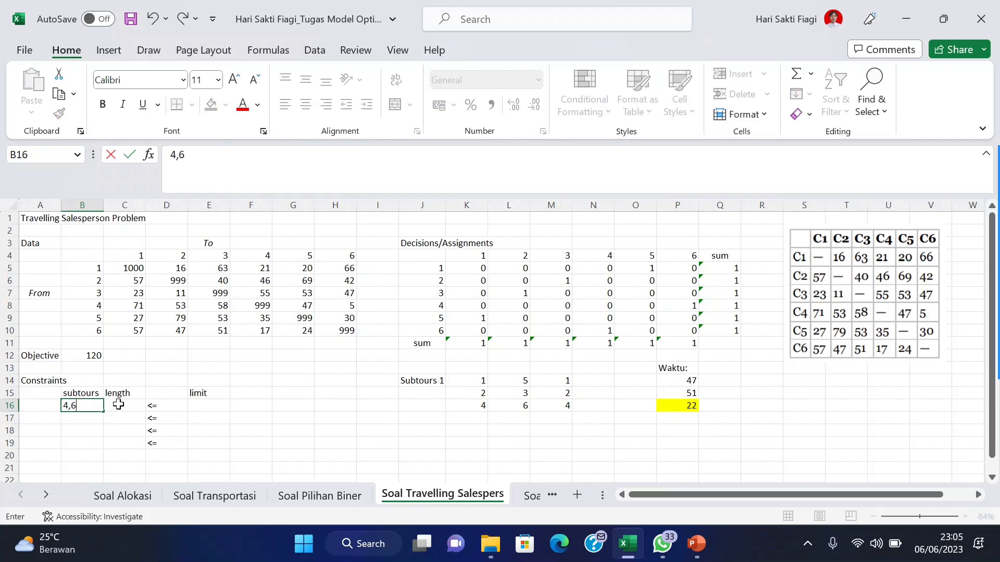
left_click(121, 405)
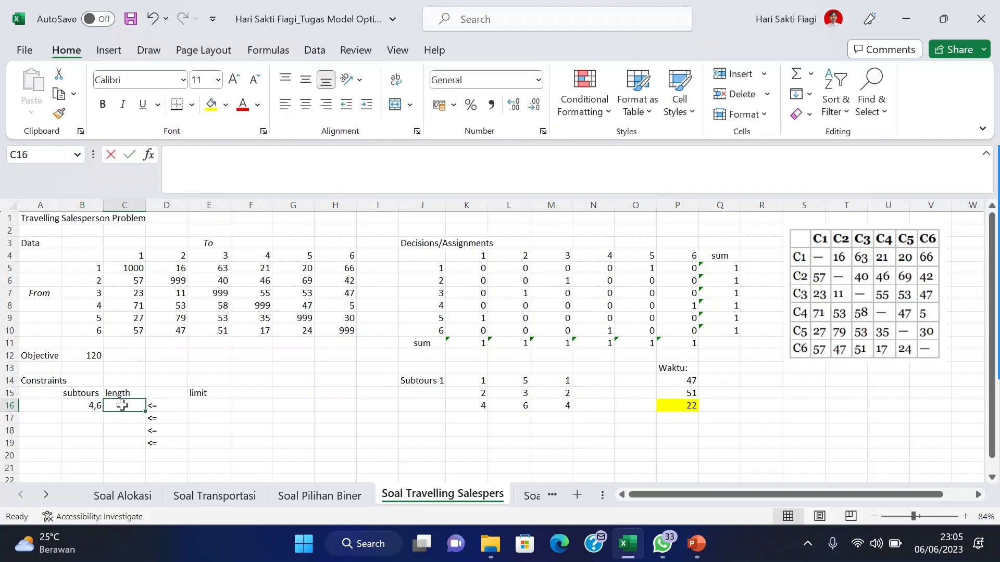
type("=")
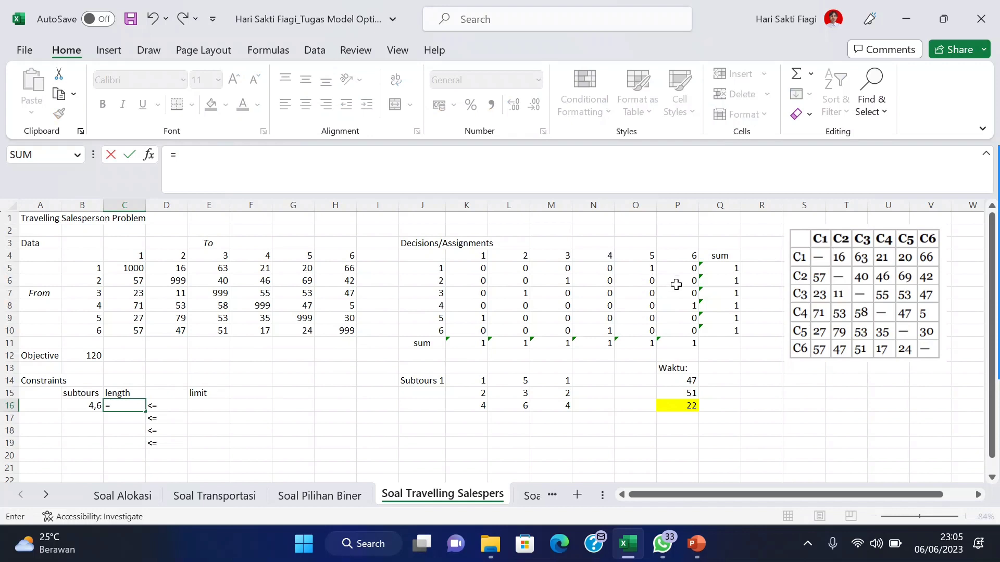
left_click(688, 305)
type("+")
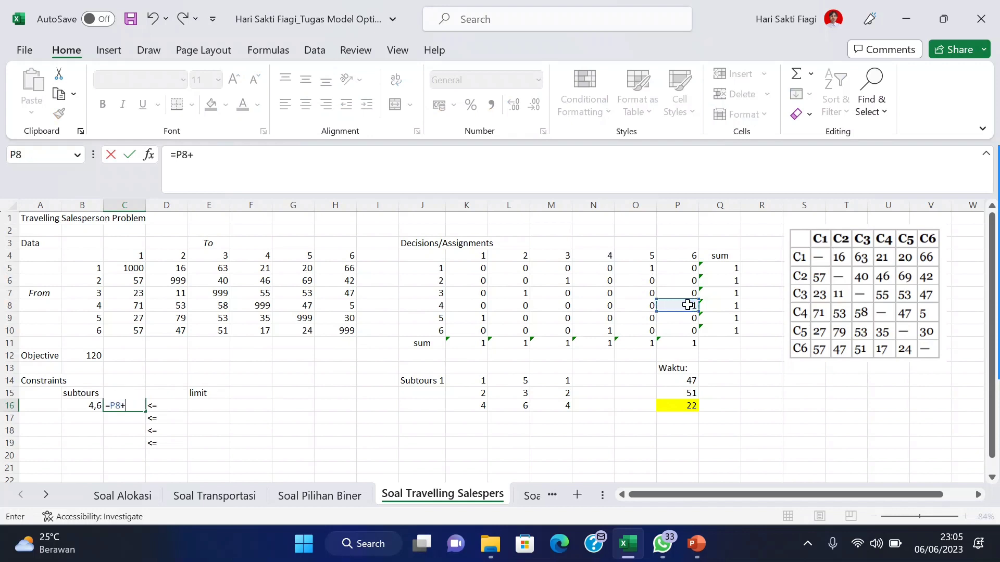
left_click(598, 330)
key("Return")
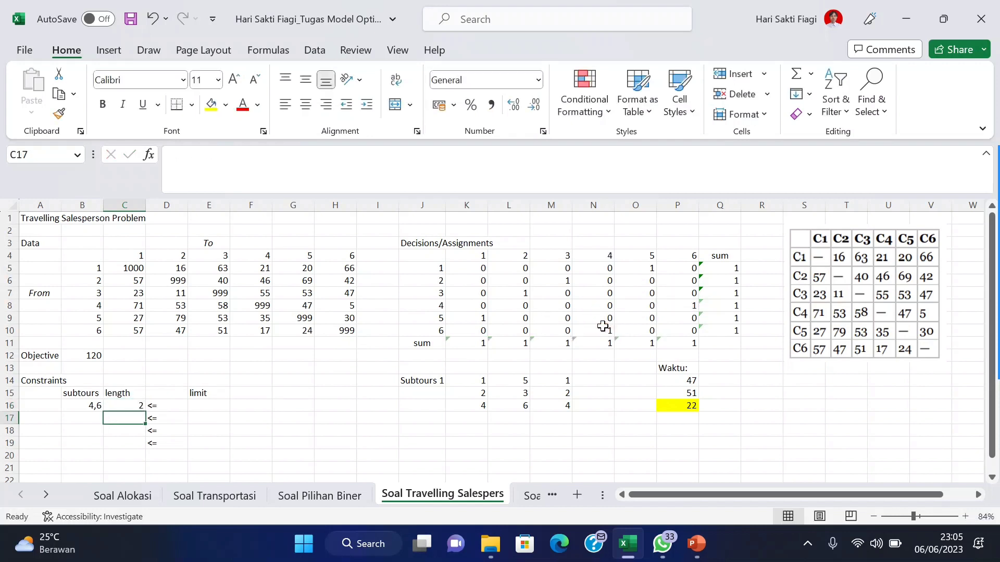
Step: Enter a formula in E16 that gives a limit of 1 for subtour 4,6
left_click(204, 407)
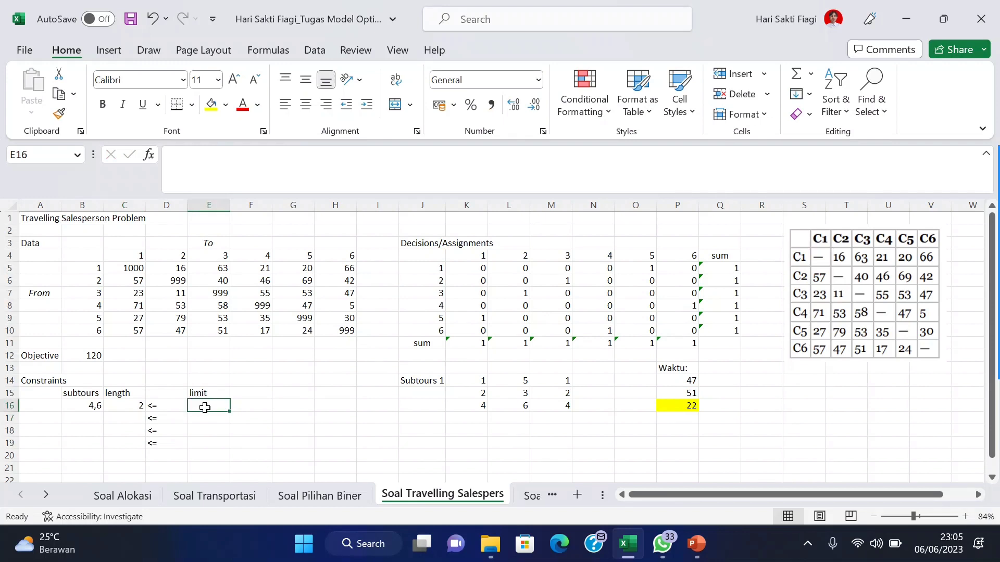
type("=")
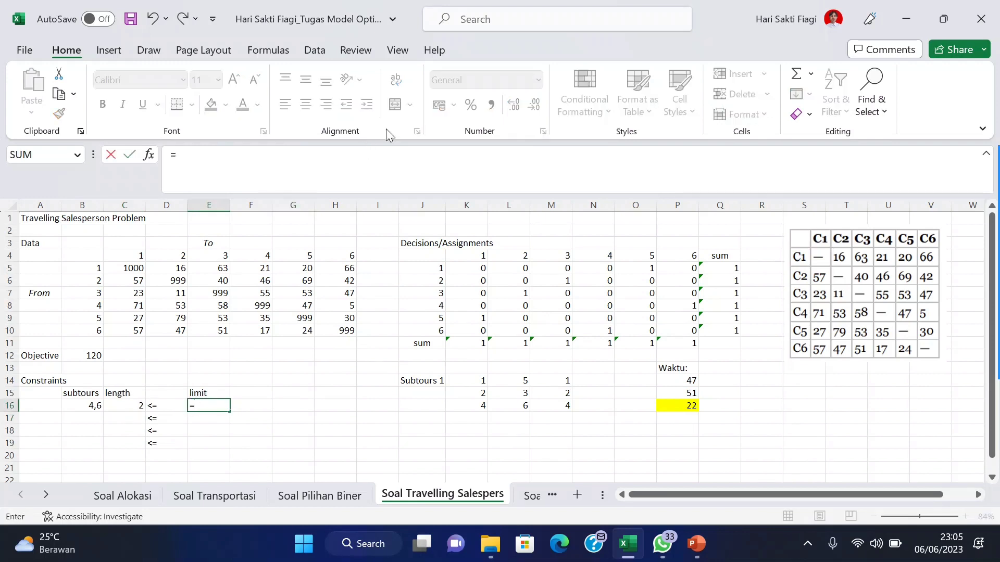
left_click(294, 158)
key("Return")
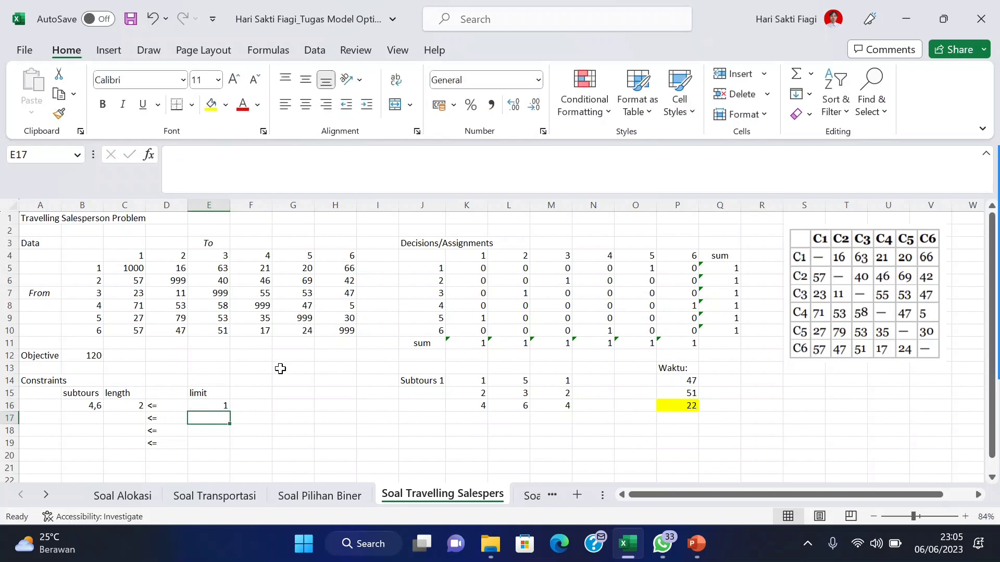
left_click(290, 393)
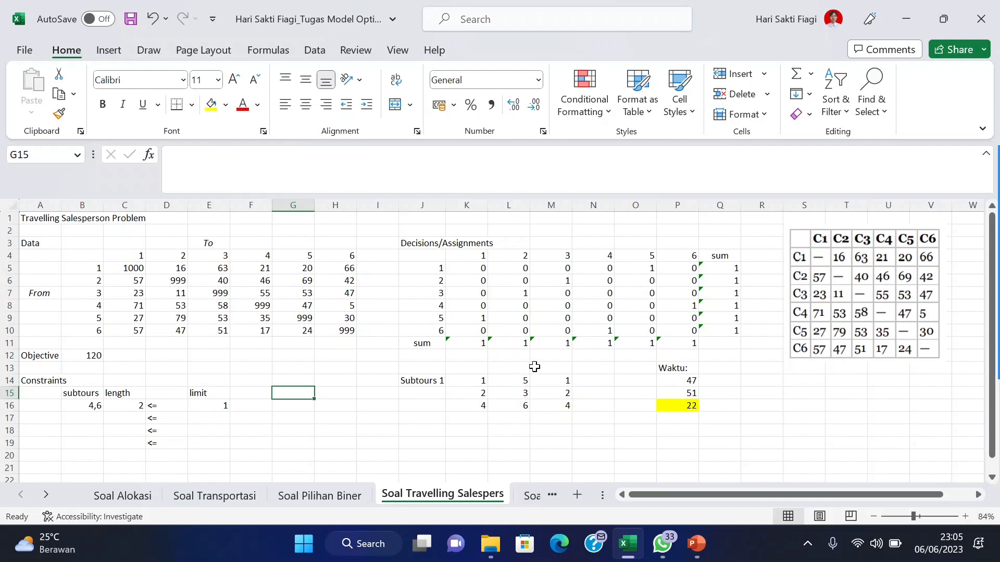
Step: Examine the length formula in C16 and the city sequence of subtour 4-6-4 in row 16
left_click(141, 406)
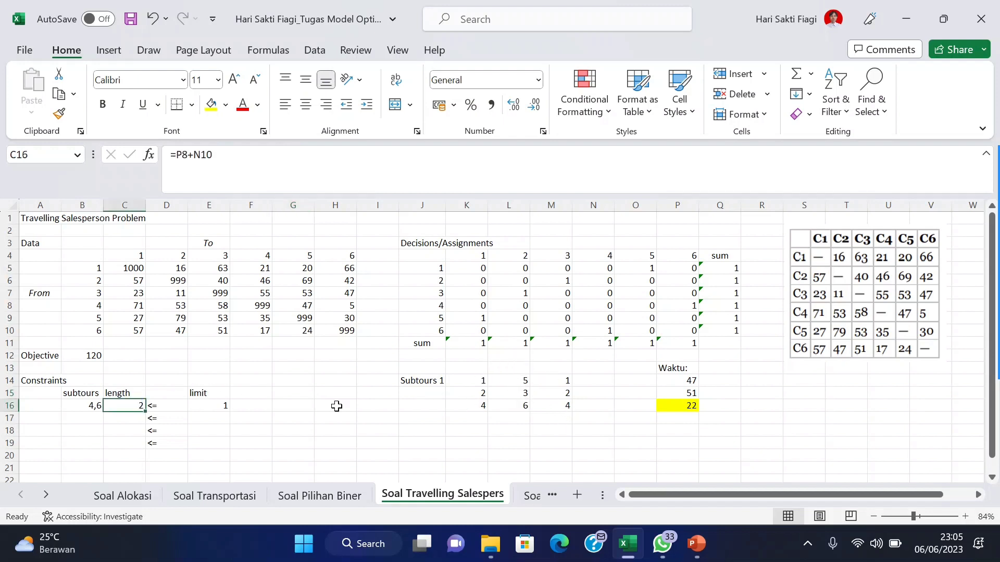
left_click(491, 414)
left_click(509, 404)
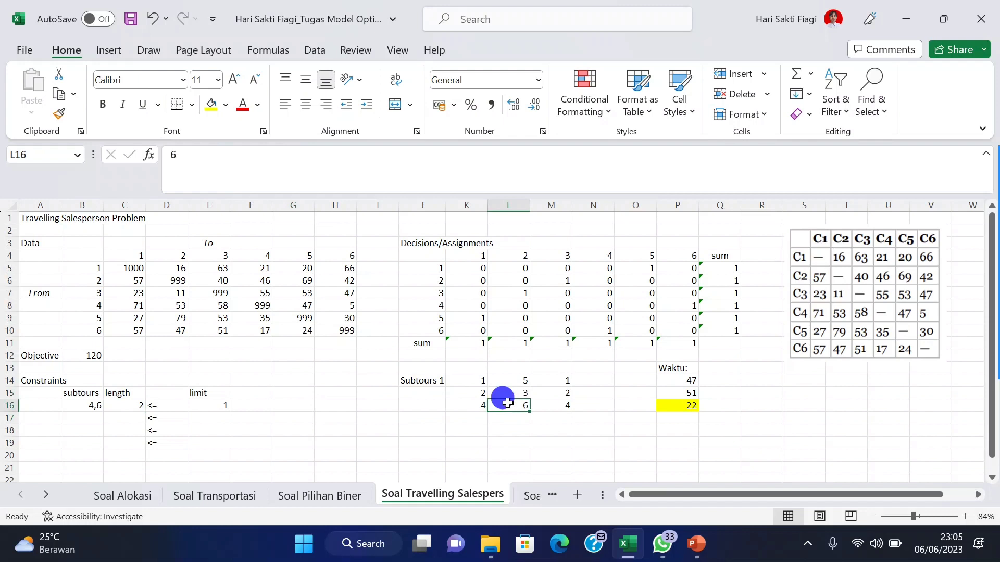
left_click(551, 405)
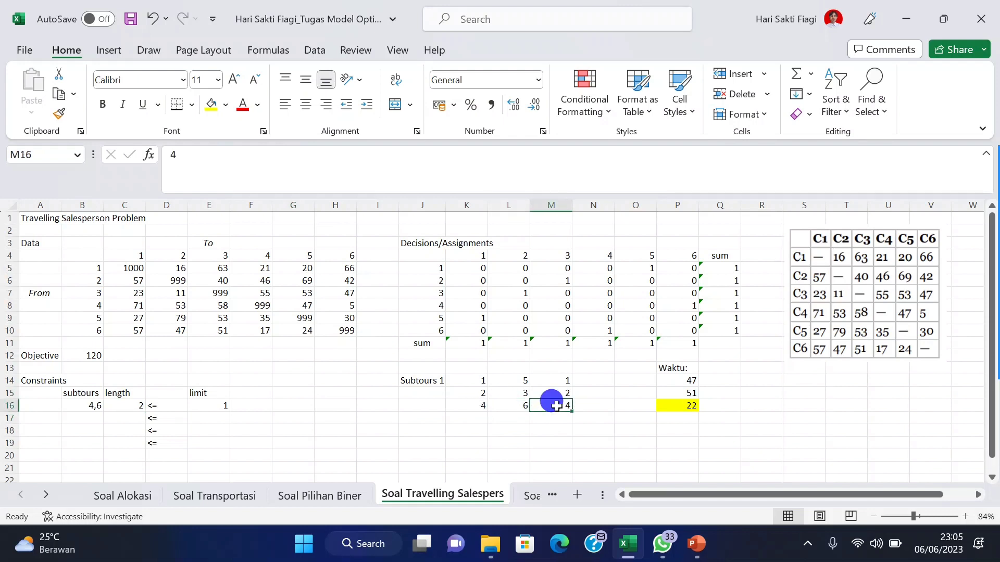
left_click(490, 406)
left_click(465, 405)
left_click(519, 404)
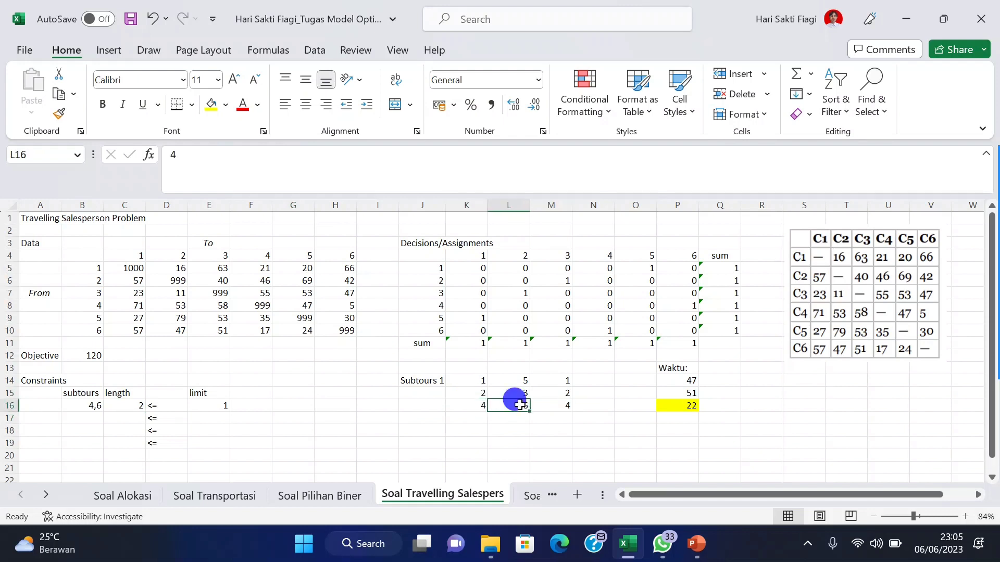
left_click(558, 405)
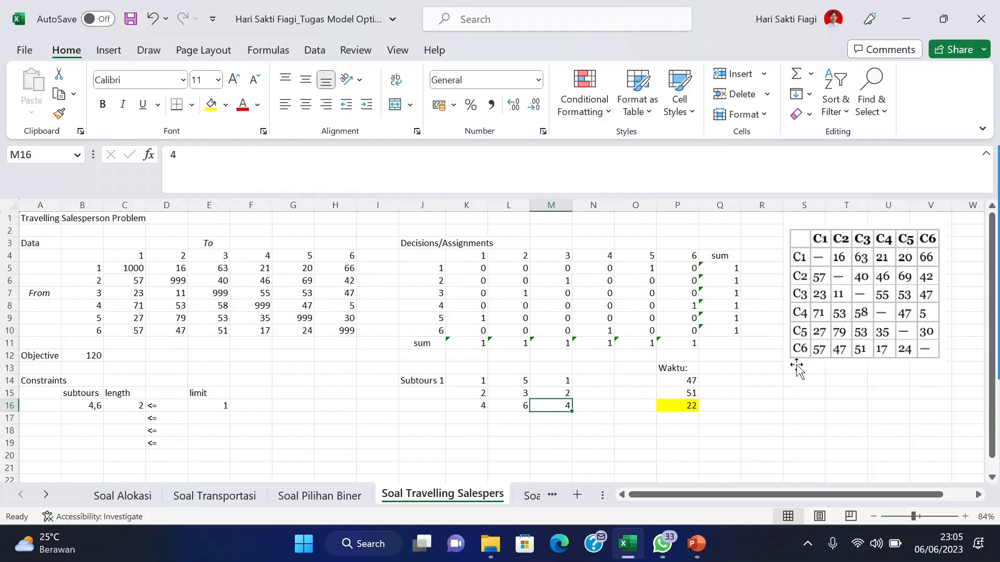
left_click(473, 405)
left_click(525, 408)
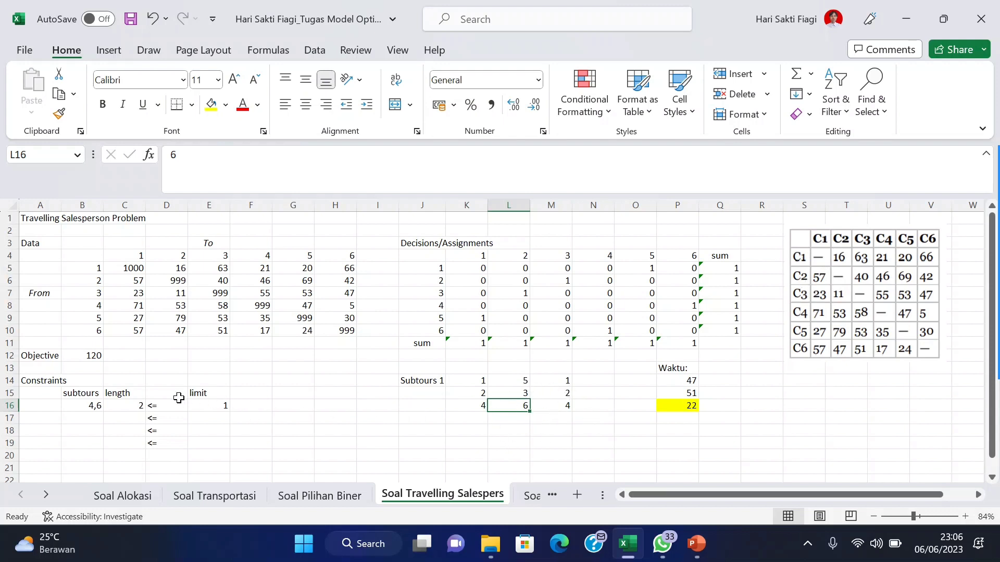
Step: Add the Solver constraint $C$16 <= $E$16, then solve the model and keep the Solver solution
left_click(293, 49)
left_click(314, 50)
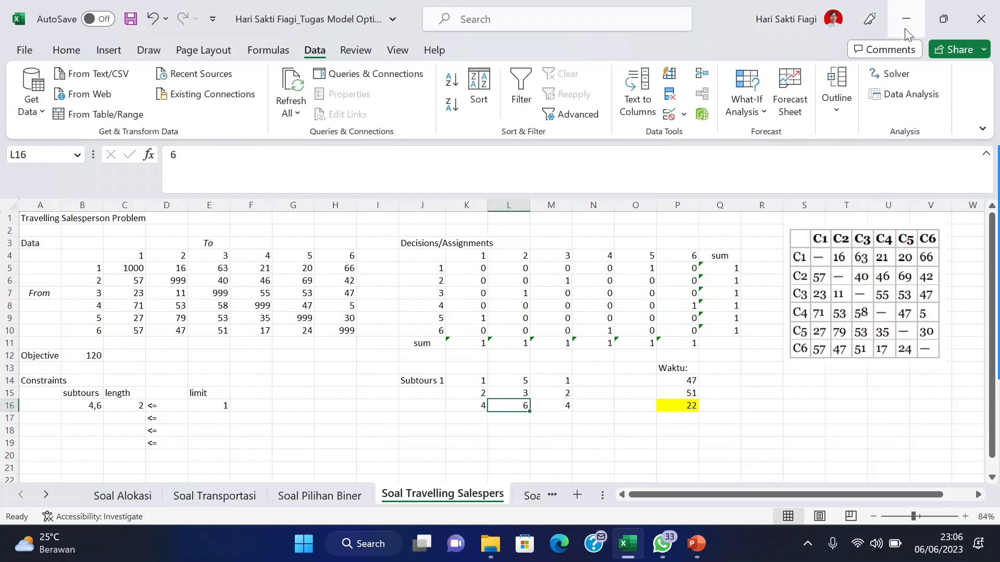
left_click(903, 72)
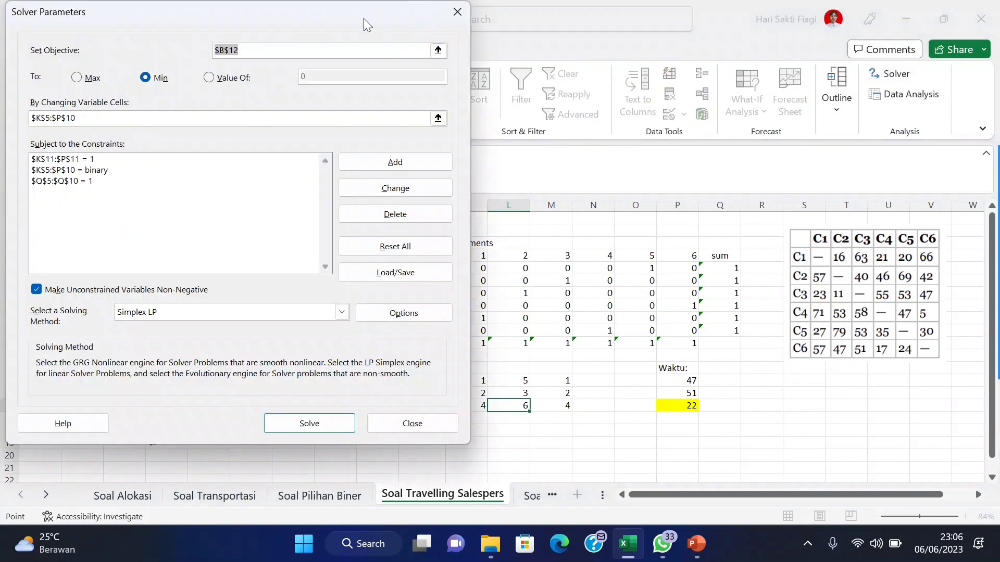
left_click_drag(366, 22, 706, 86)
left_click(736, 226)
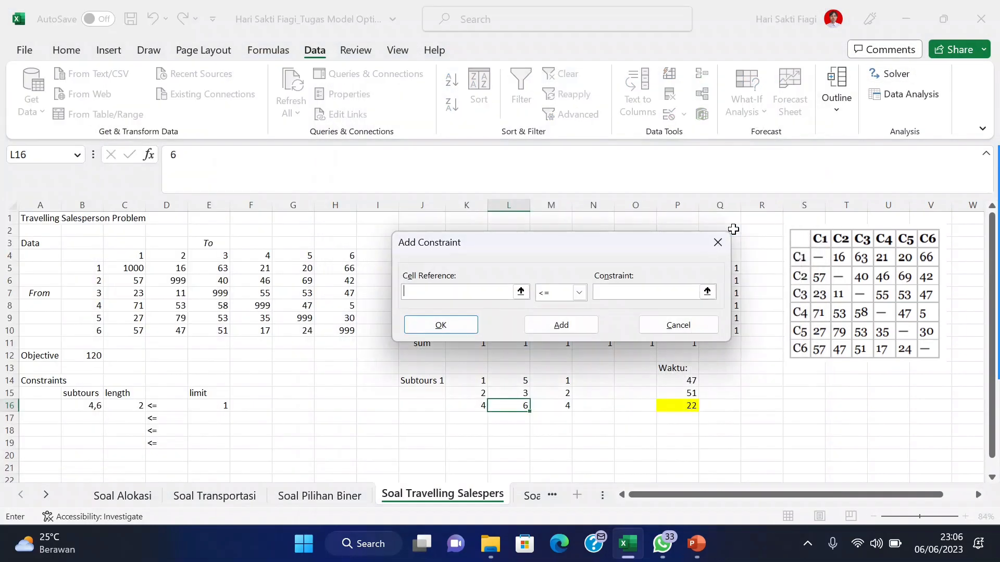
left_click(120, 404)
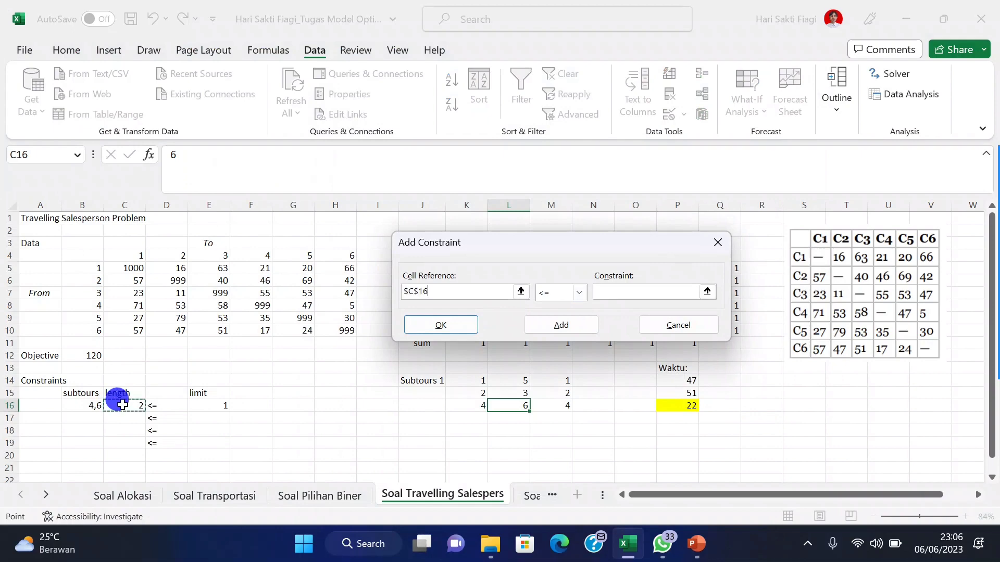
left_click(619, 294)
left_click(217, 405)
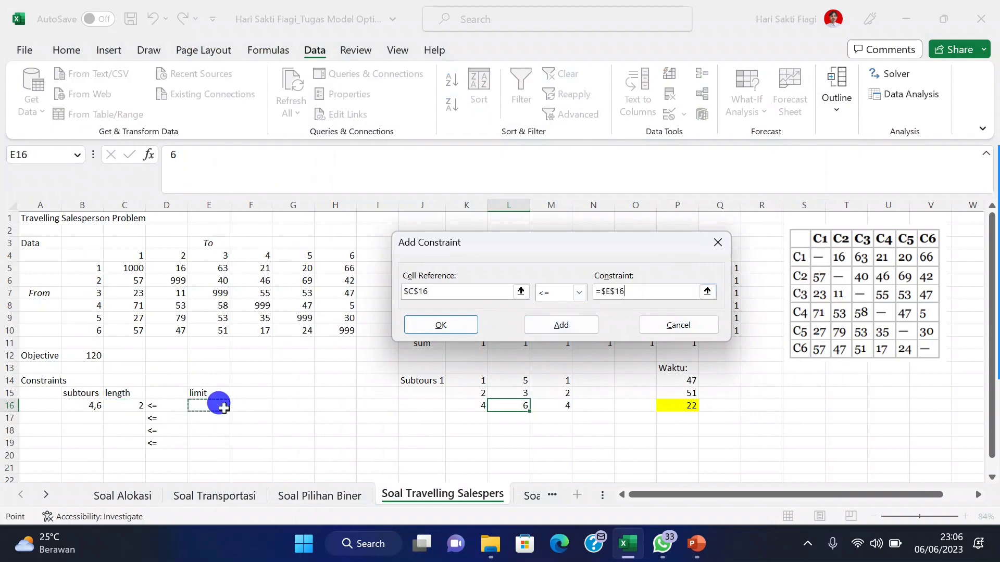
left_click(462, 326)
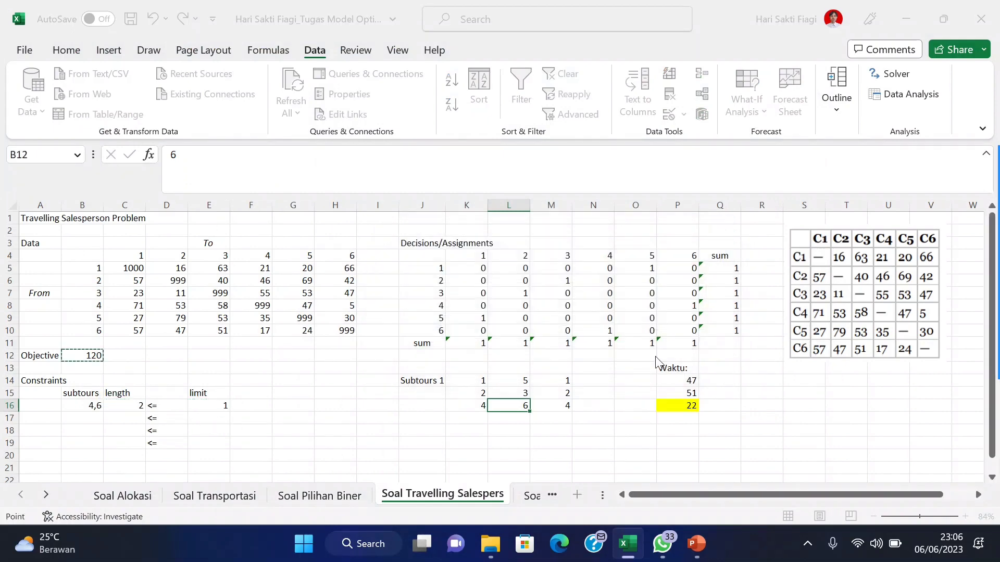
left_click(606, 487)
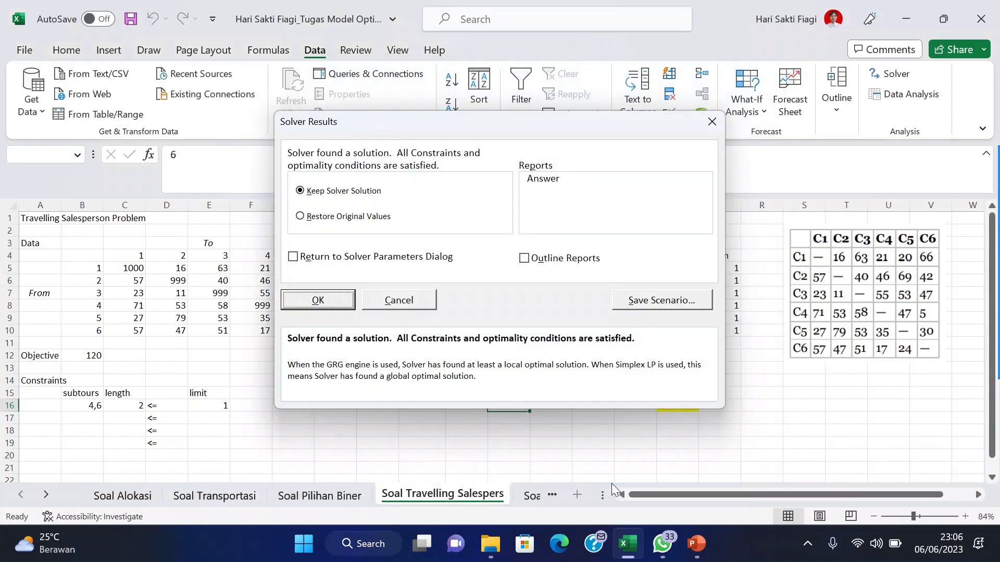
left_click(321, 299)
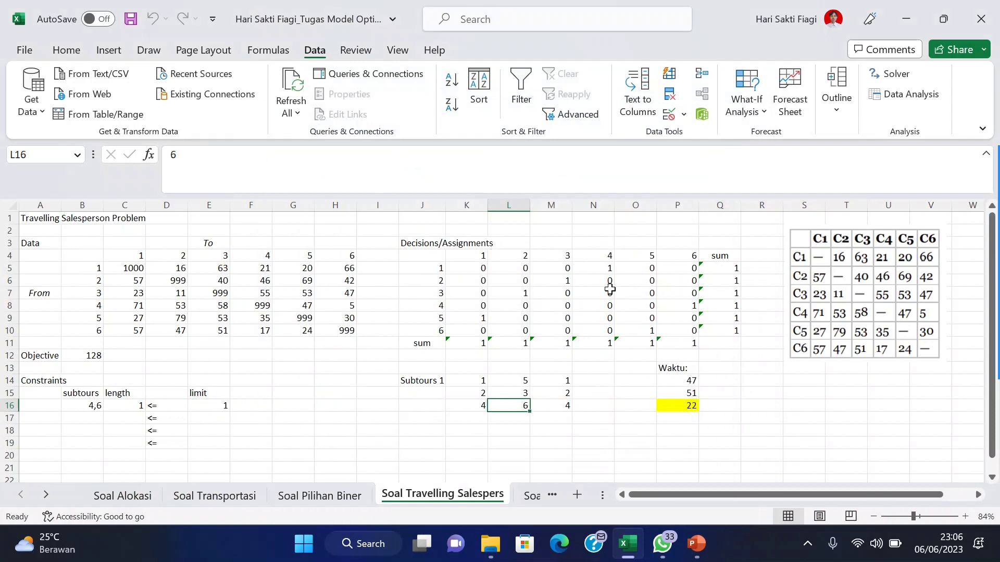
Step: Label J17 as "Subtours 2" below the first subtour list
left_click(413, 417)
type("Ubtours 2")
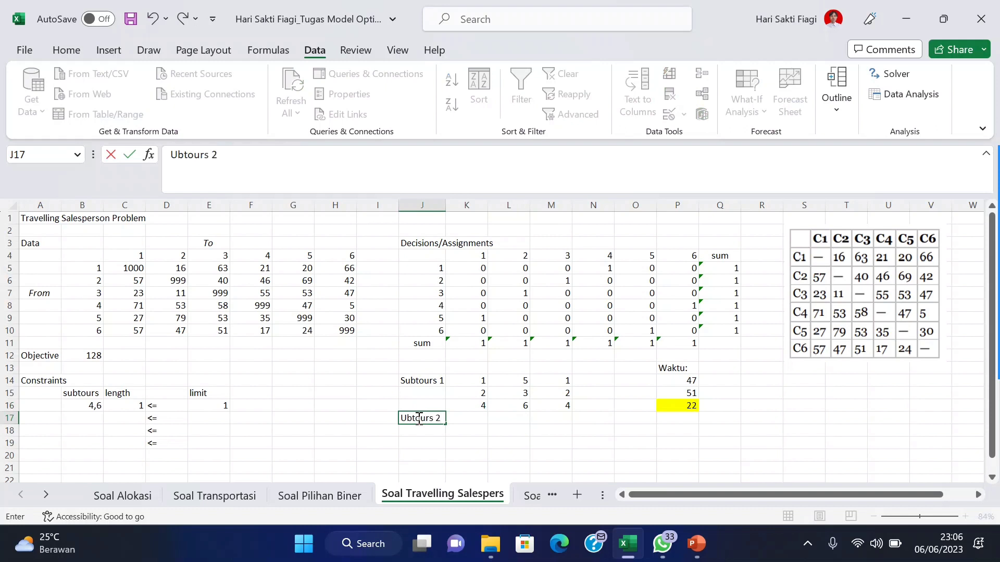
left_click(478, 428)
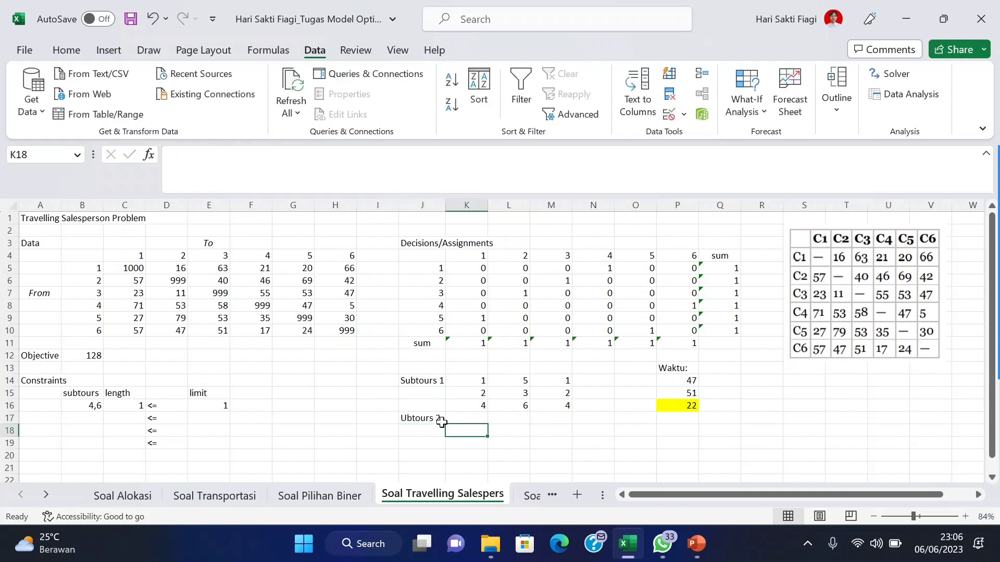
left_click(437, 420)
left_click(181, 165)
key("BackSpace")
type("Su")
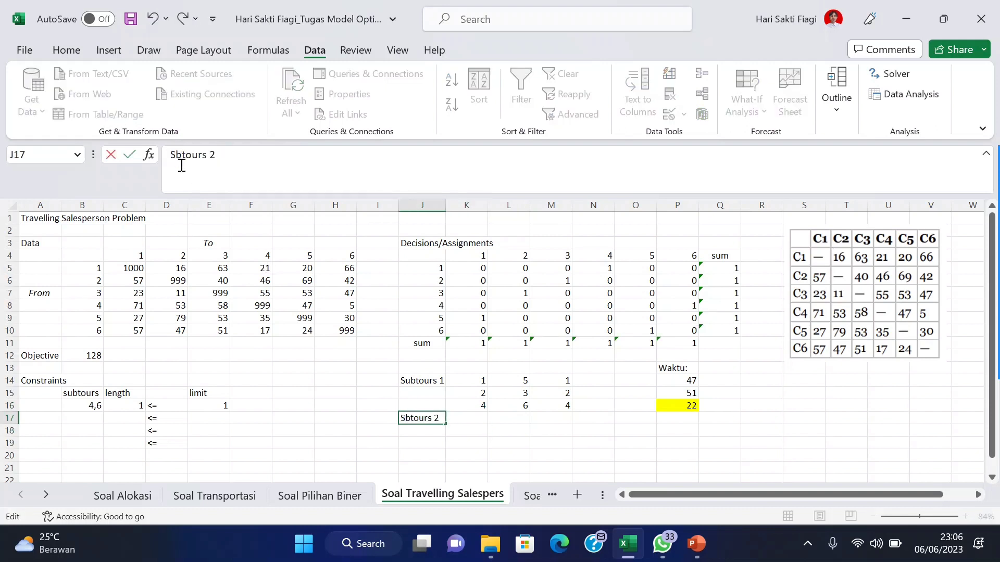
key("Return")
key("Right")
key("Up")
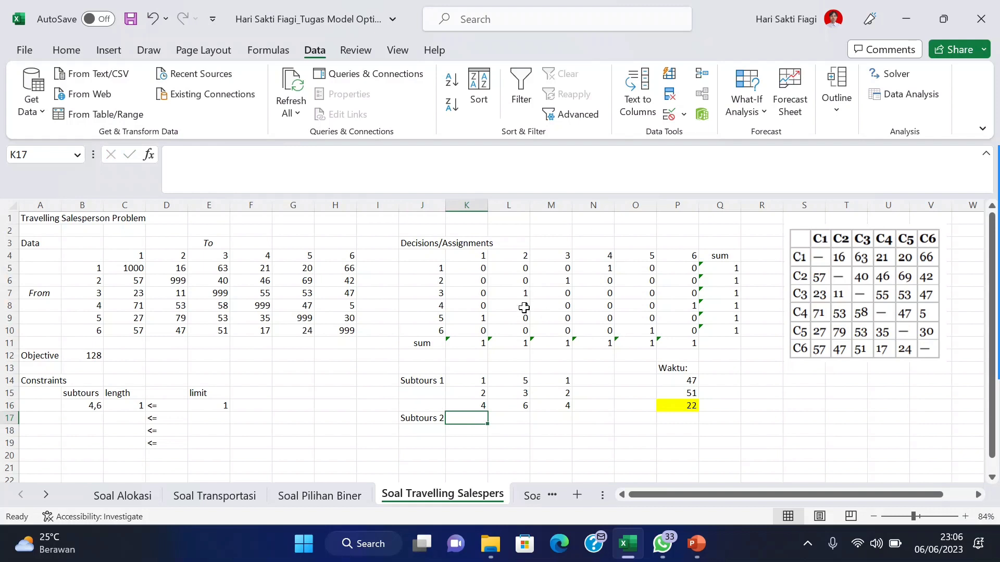
Step: Enter the city sequence 1, 4, 6, 5, 1 in K17:O17 as the first tour of Subtours 2
type("1")
key("Tab")
type("4")
key("Tab")
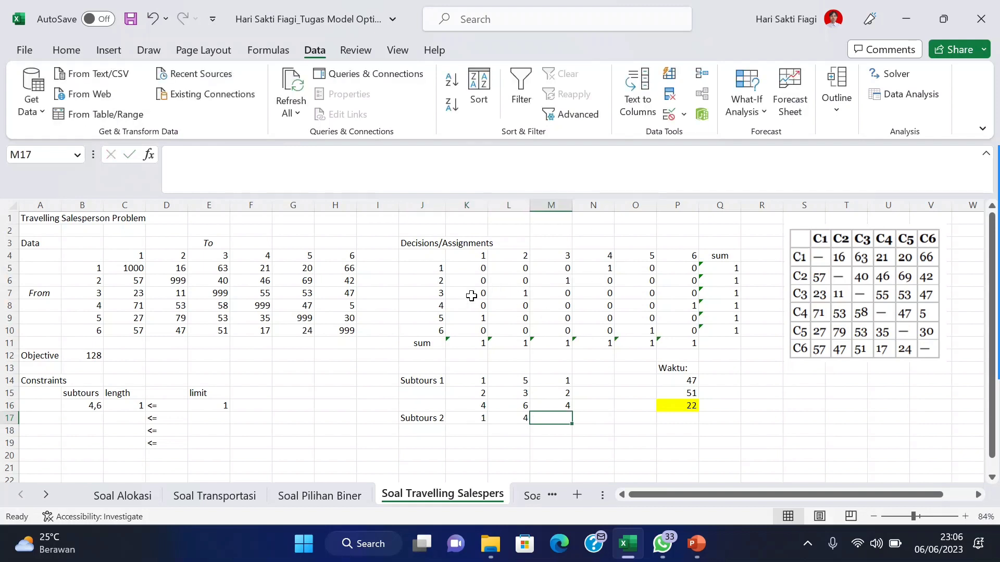
type("6")
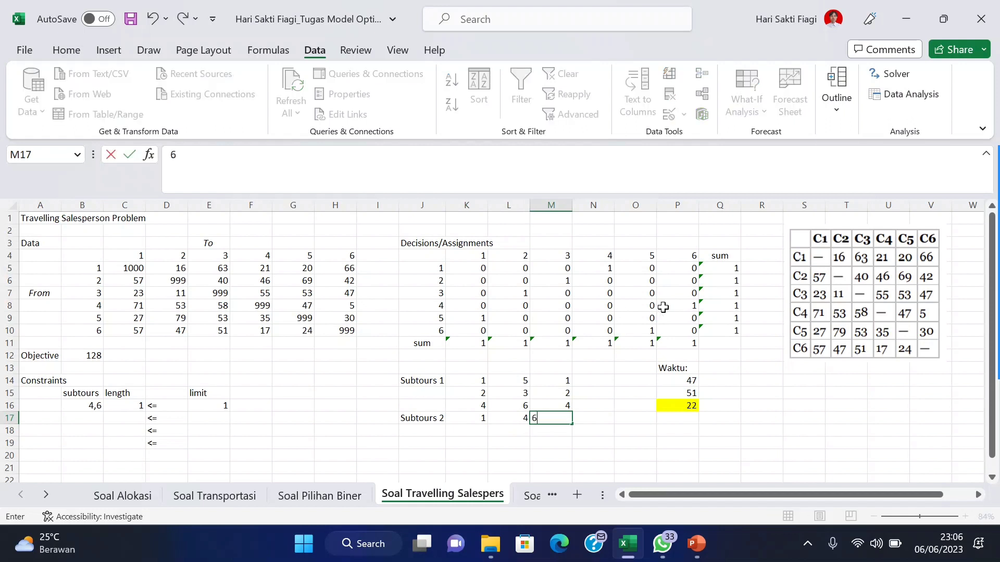
key("Tab")
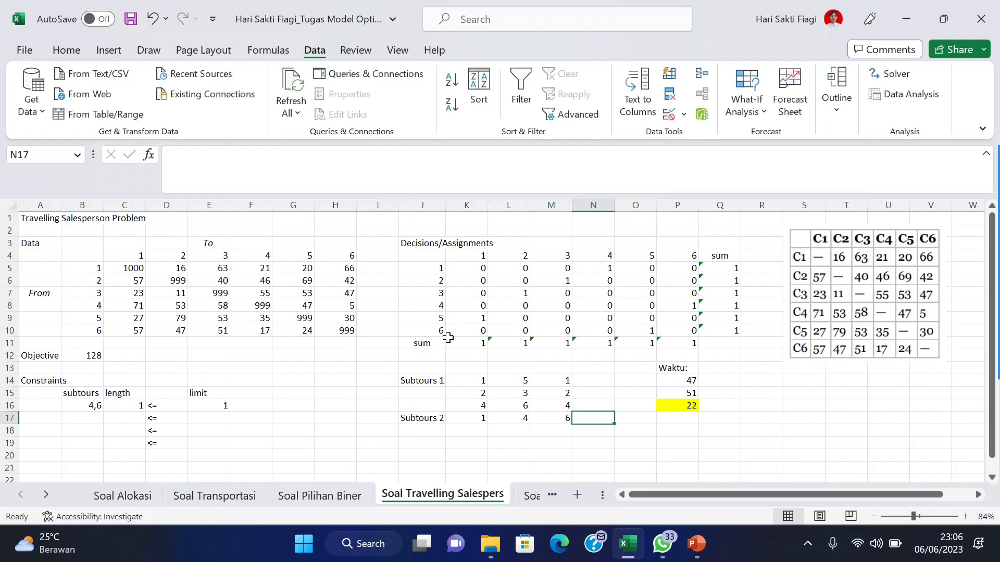
type("5")
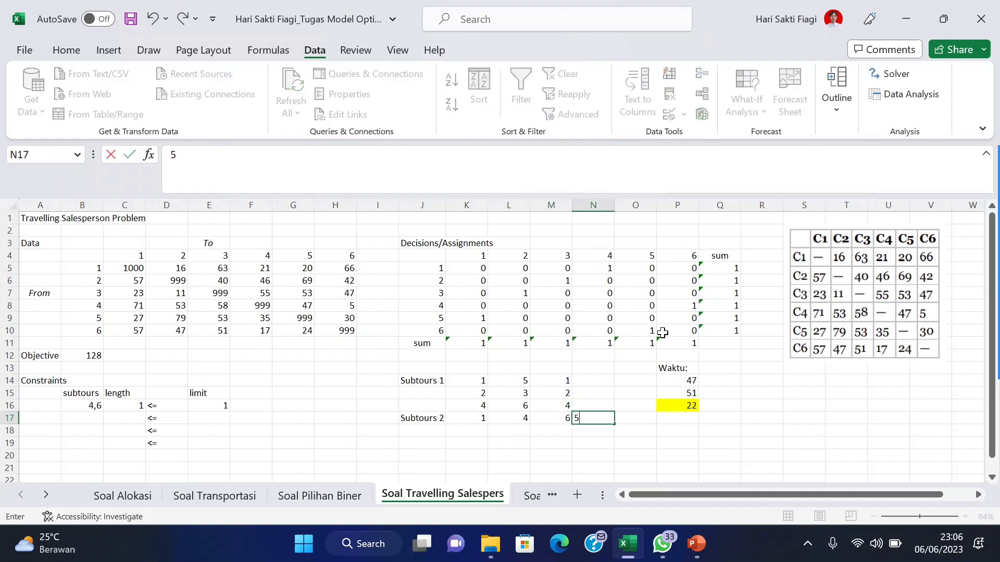
key("Tab")
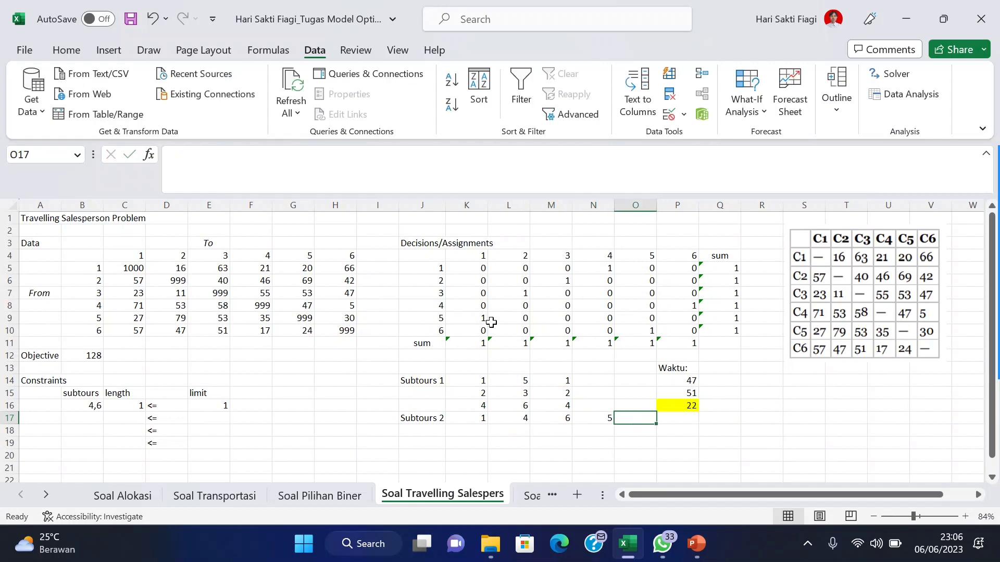
type("1")
key("Tab")
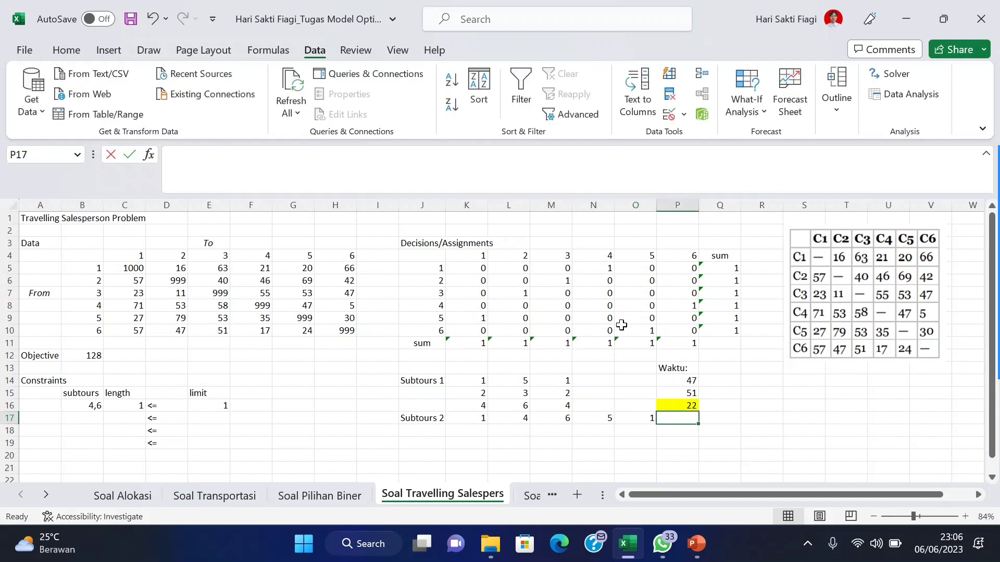
Step: Enter the travel-time formula =F5+H8+G10+C9 in P17 for tour 1-4-6-5-1
type("=")
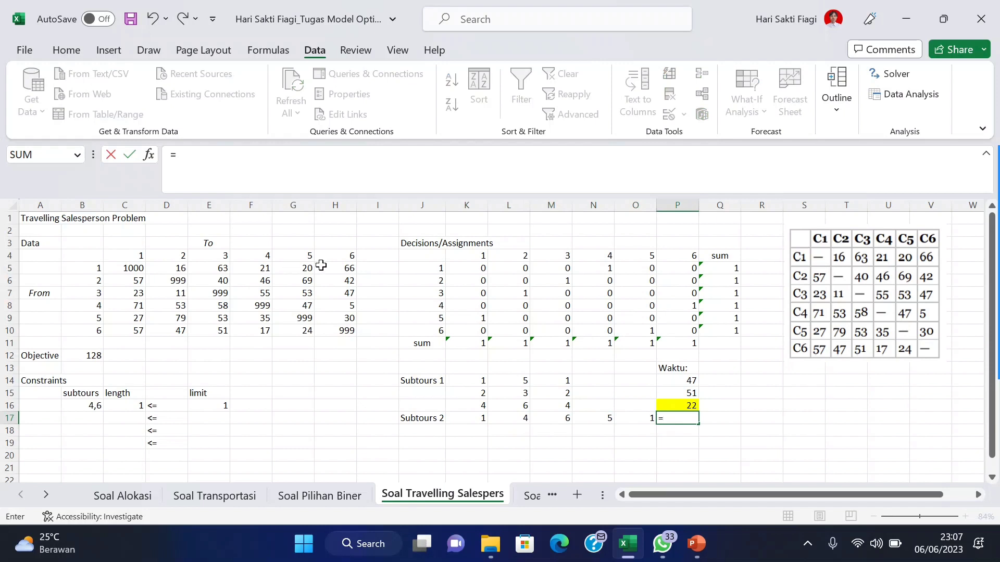
left_click(301, 265)
left_click(257, 271)
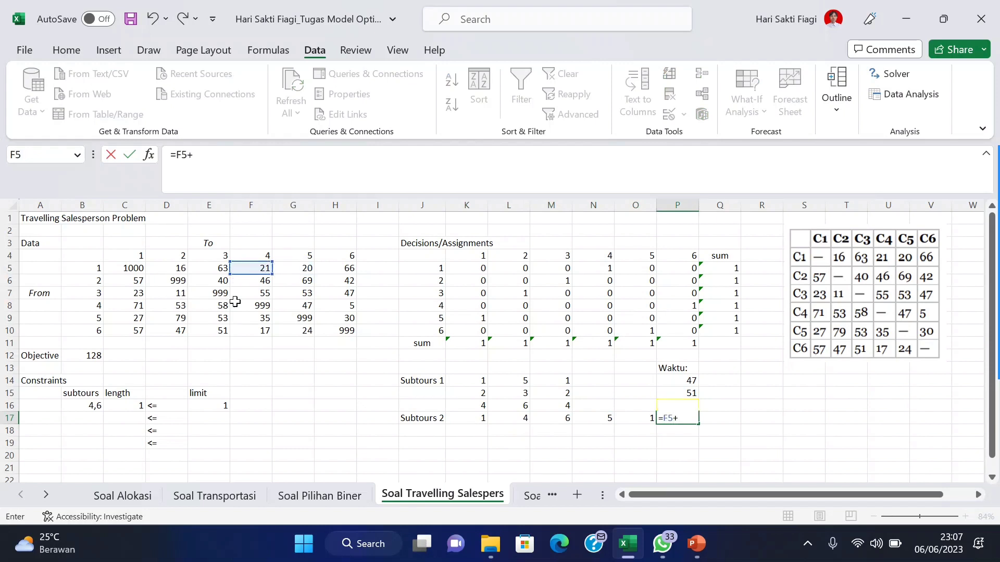
left_click(339, 302)
type("+")
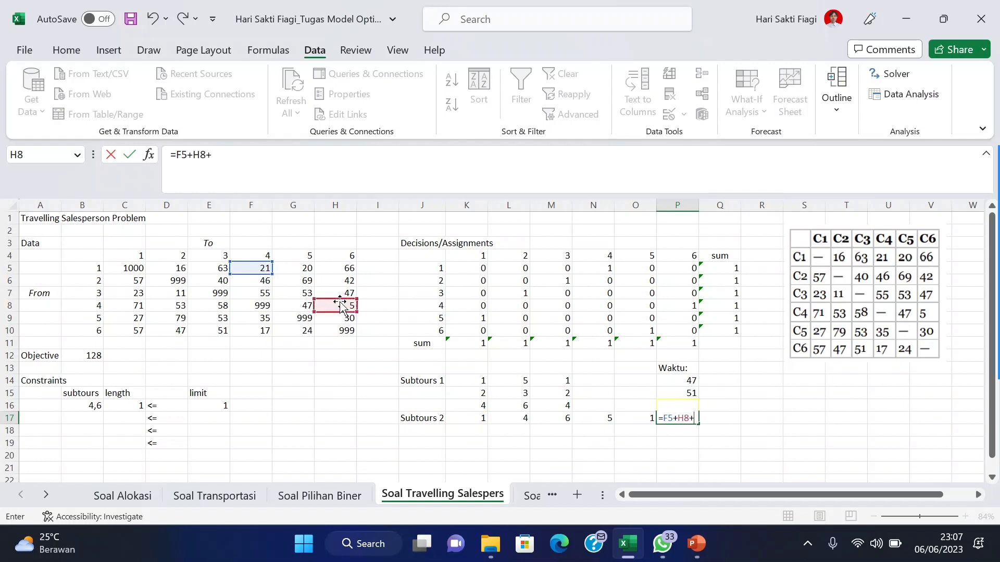
left_click(295, 330)
type("+")
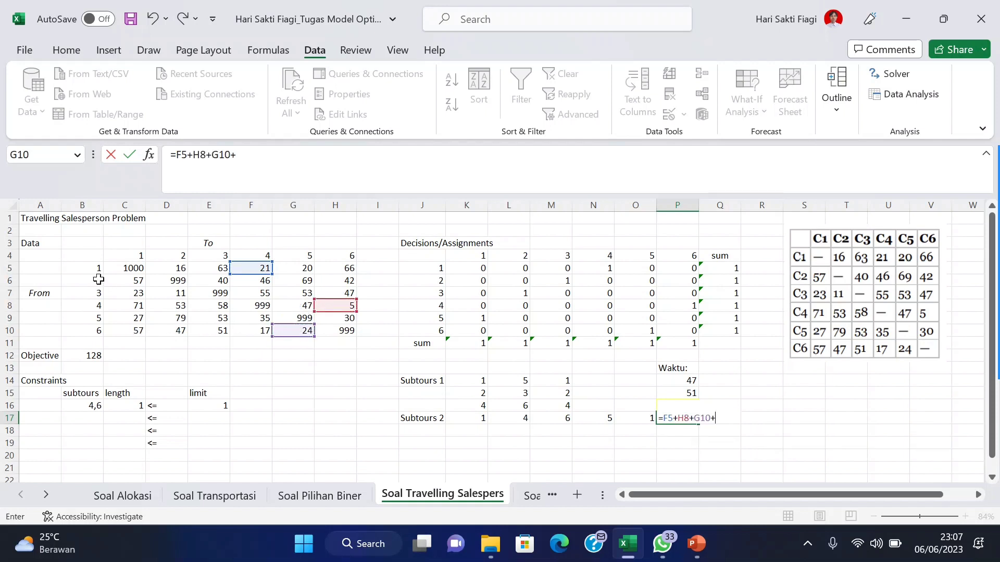
left_click(130, 318)
key("Return")
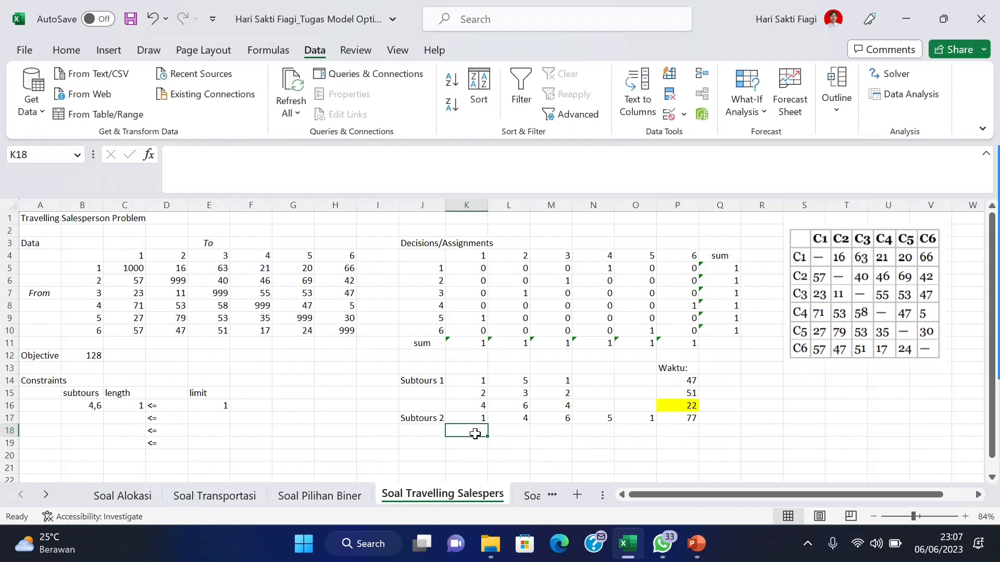
Step: Enter the city sequence 2, 3, 2 in K18:M18 as the second tour of Subtours 2
left_click(443, 281)
left_click(477, 432)
type("2")
key("Tab")
type("3")
key("Tab")
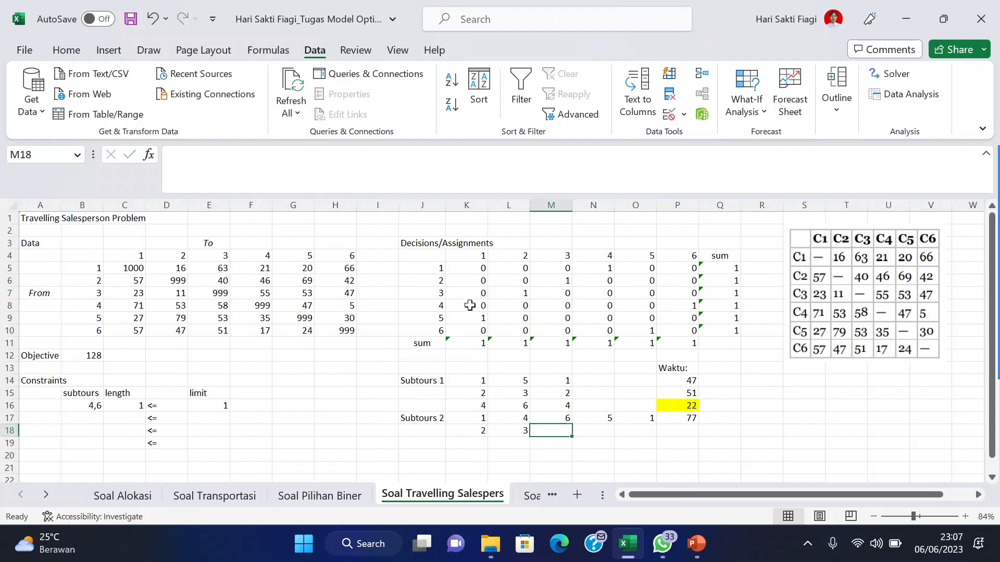
type("2")
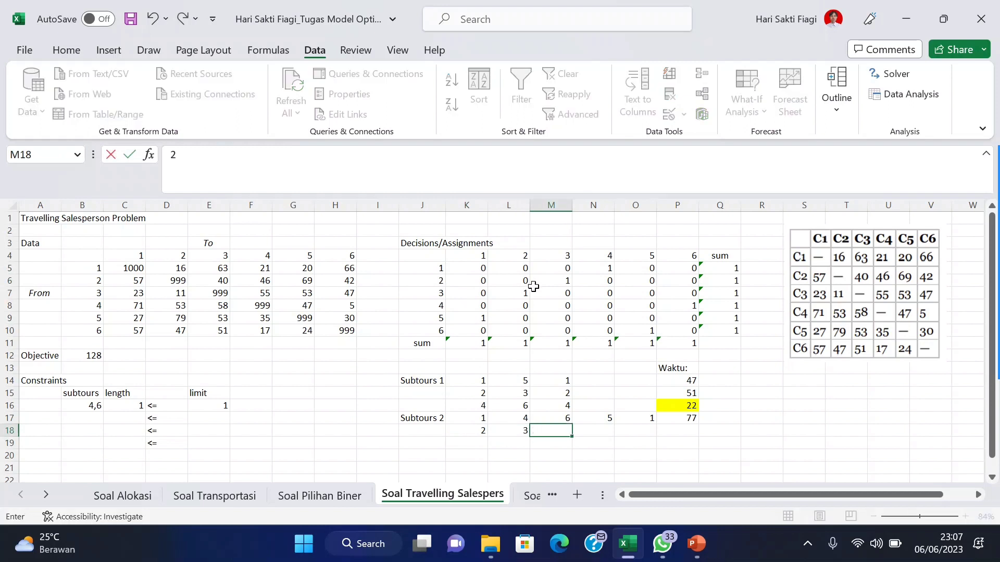
key("Tab")
Step: Enter the travel-time formula =E6+D7 in P18 for tour 2-3-2, and select that cell
left_click(688, 428)
type("=")
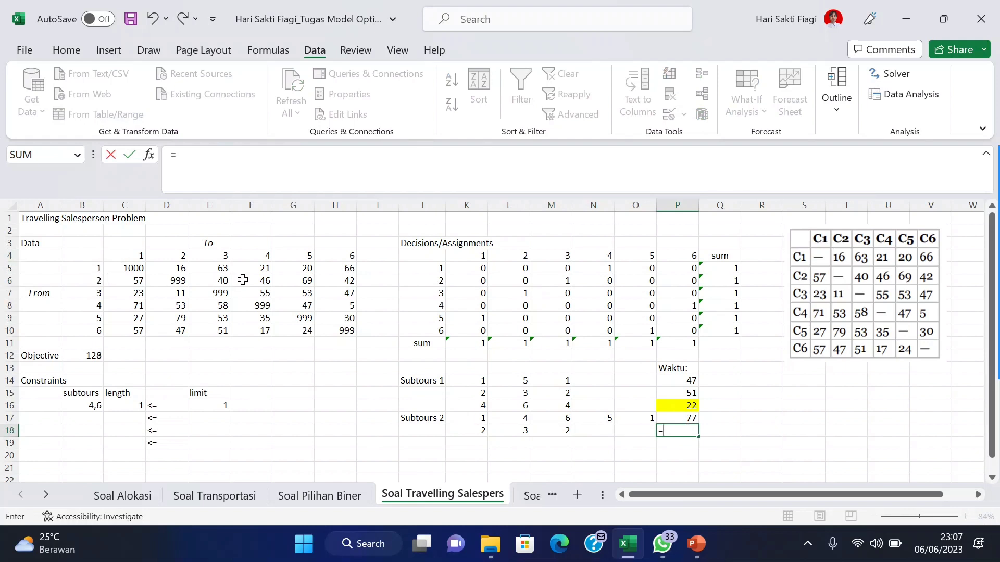
left_click(223, 280)
type("+")
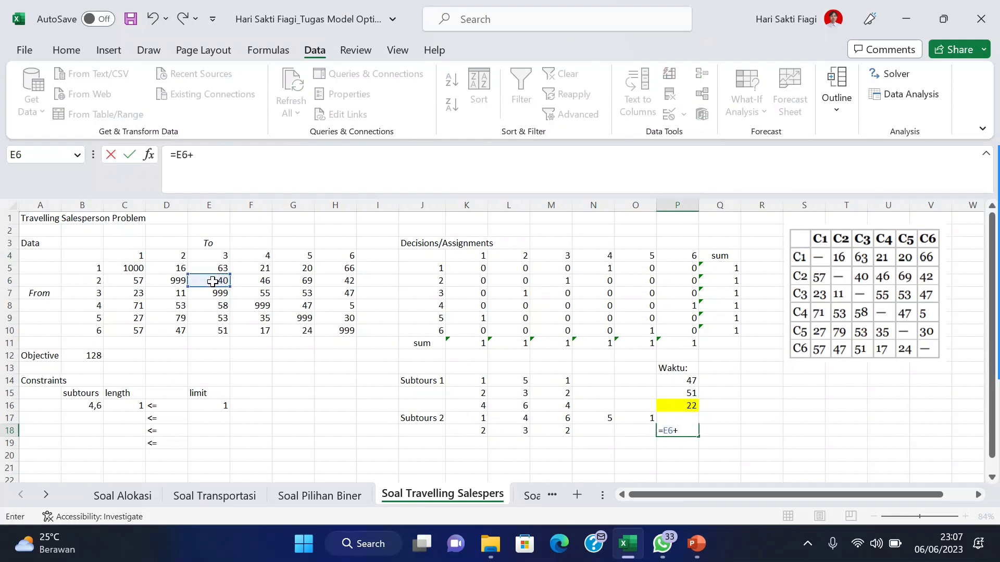
left_click(183, 293)
key("Return")
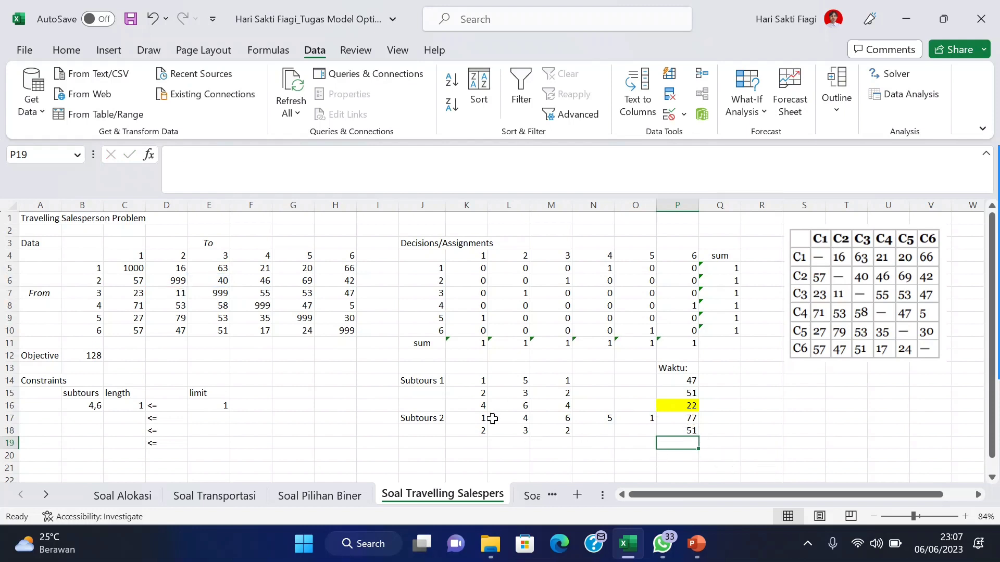
left_click(470, 441)
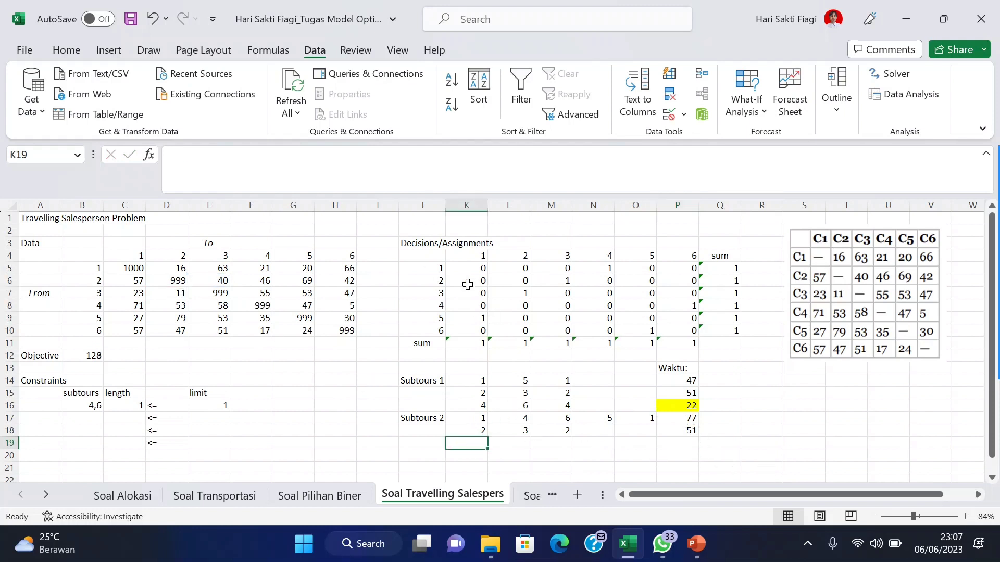
left_click(687, 430)
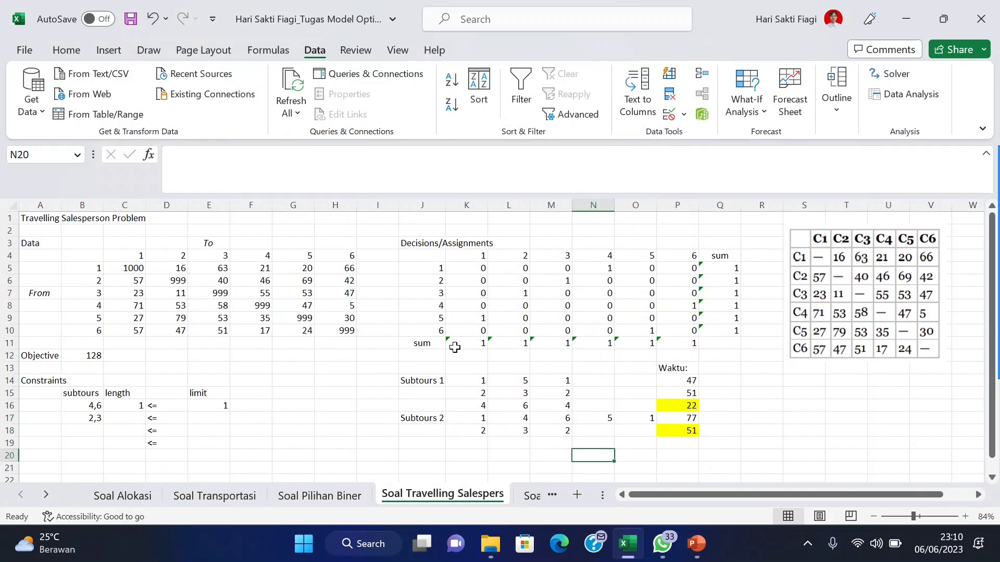
Step: Enter the length formula =M6+L7 in C17 for subtour 2,3 of the constraints table
left_click(78, 416)
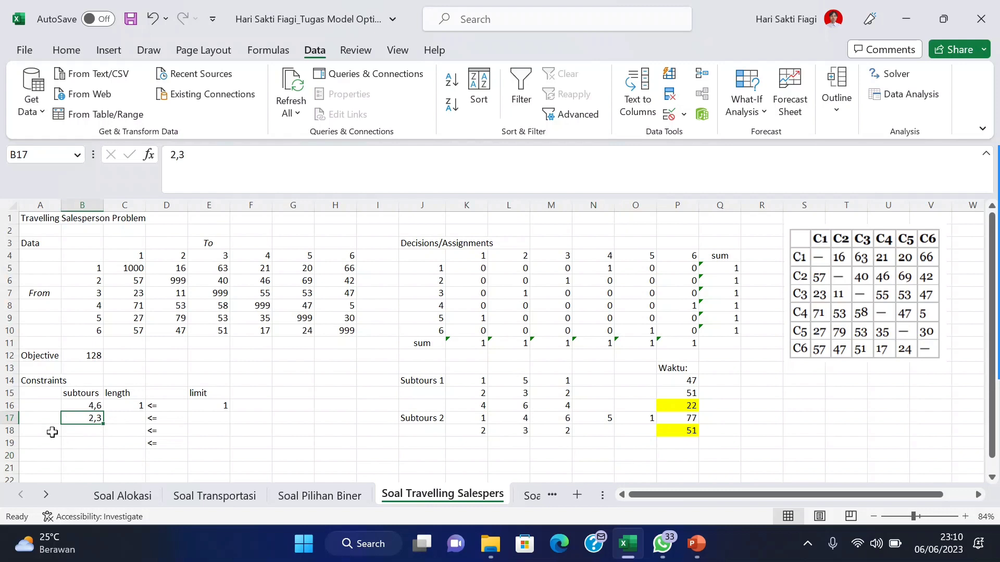
left_click(125, 418)
type("=")
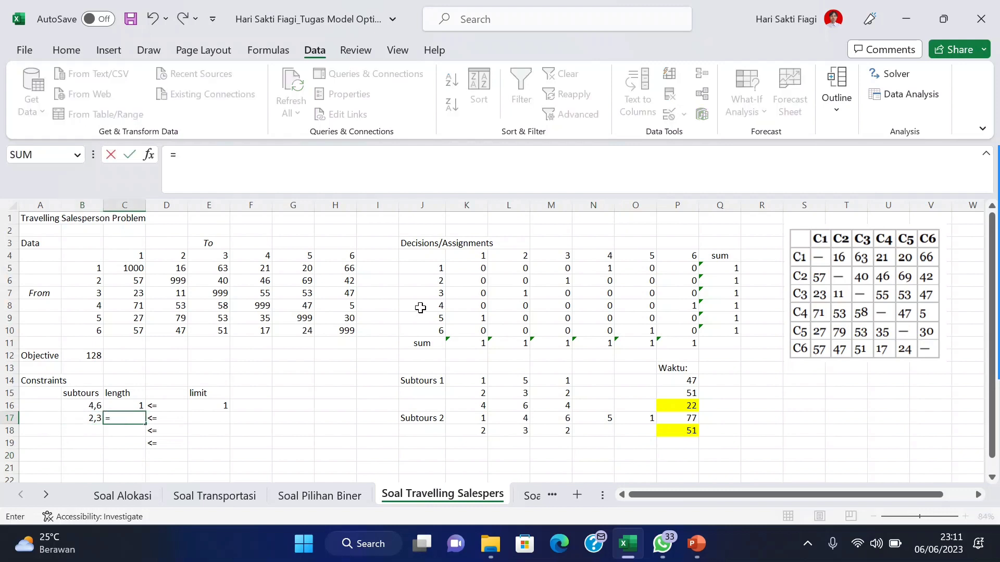
left_click(551, 279)
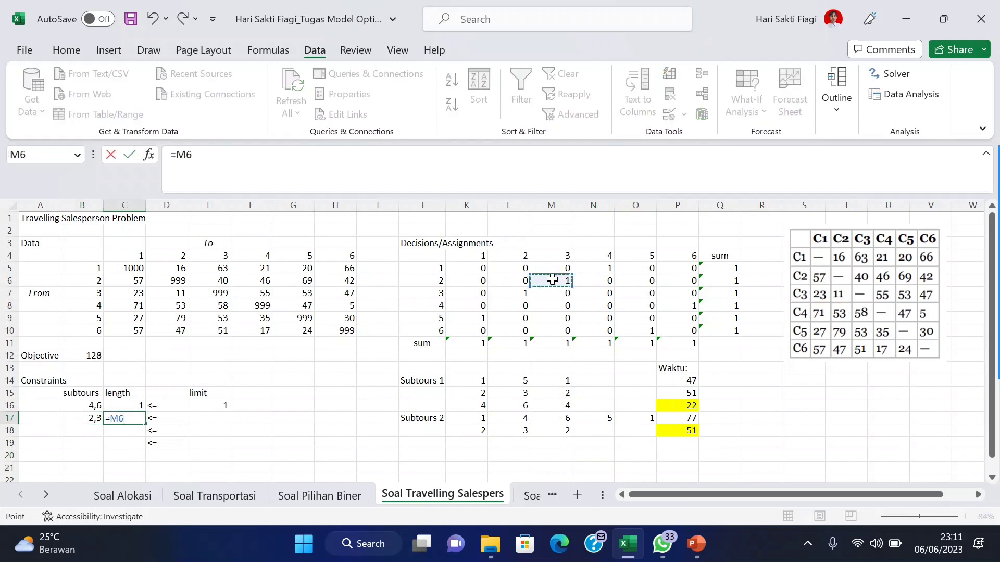
type("+")
left_click(520, 293)
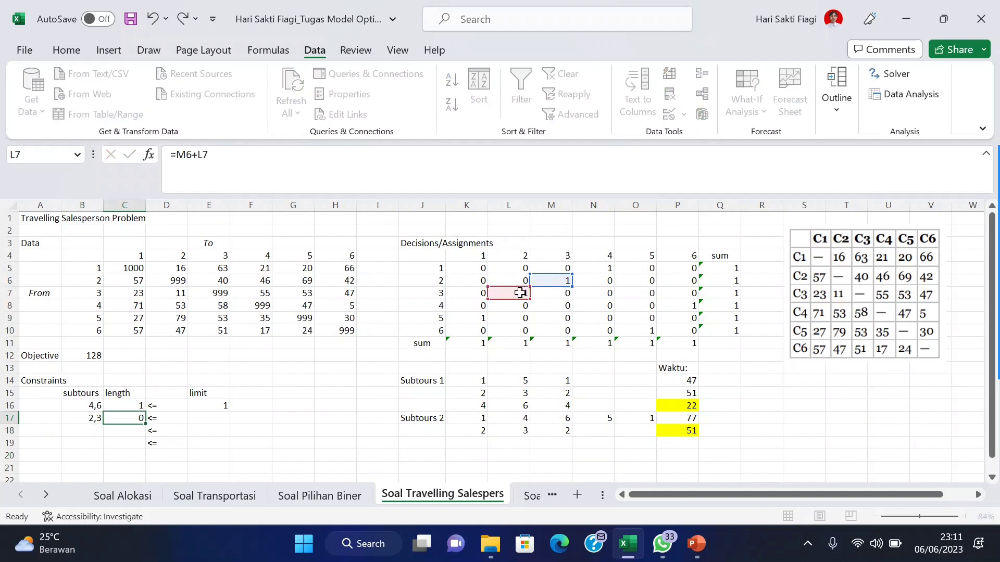
key("Return")
Step: Enter the limit formula =2-1 in E17 for subtour 2,3
left_click(213, 417)
type("=2-1")
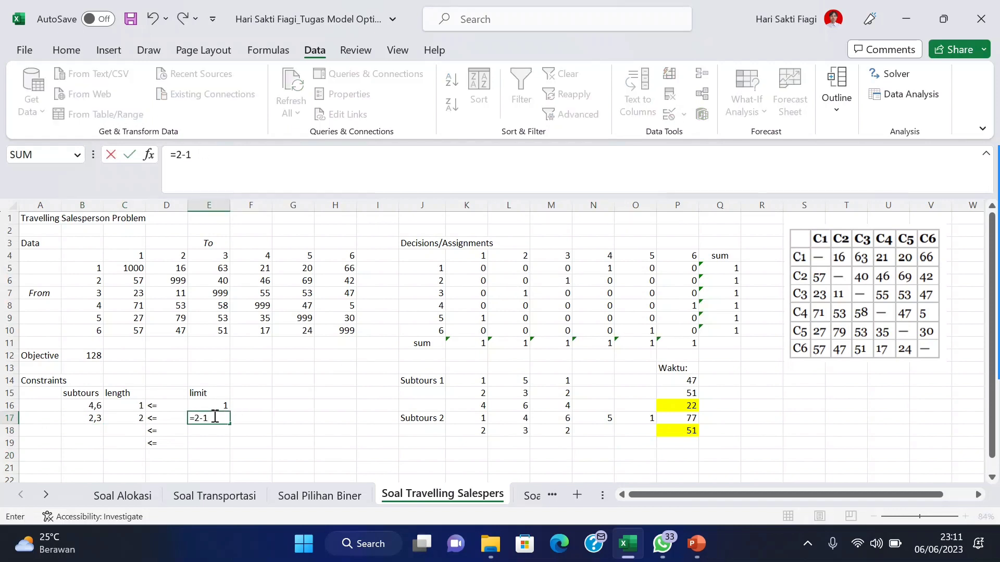
key("Return")
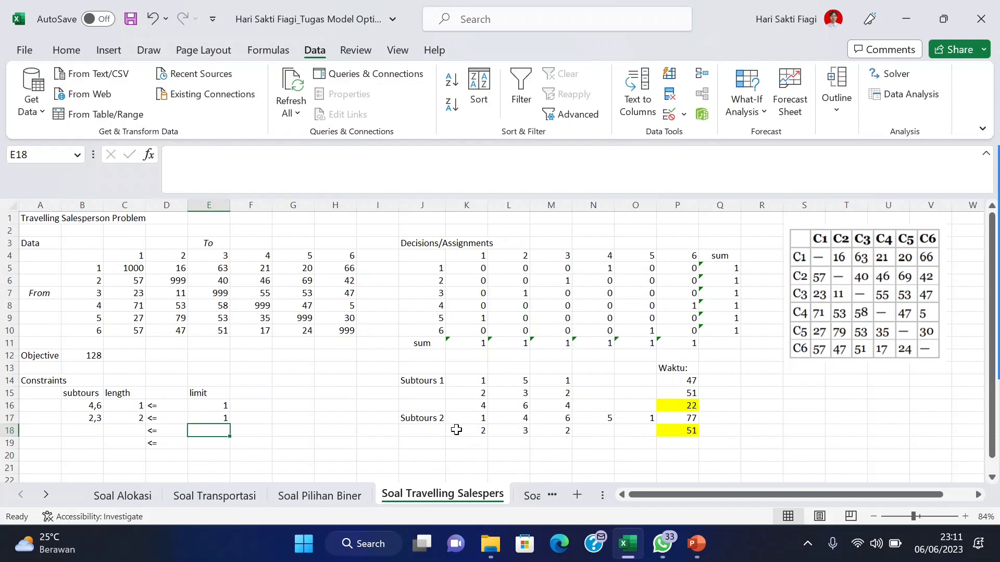
Step: Add the constraint $C$17 <= $E$17 to the Solver model
left_click(887, 76)
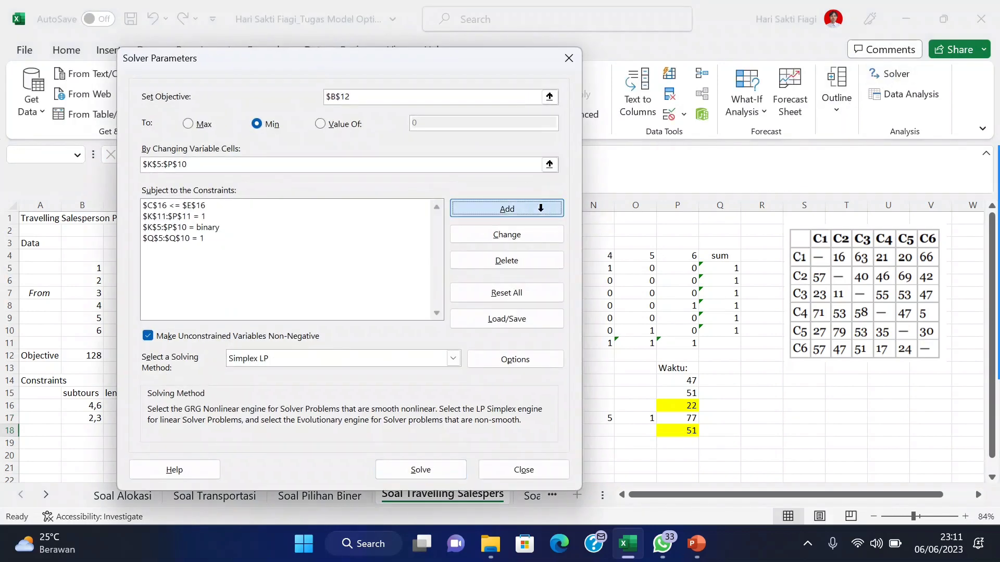
left_click(532, 211)
left_click(139, 418)
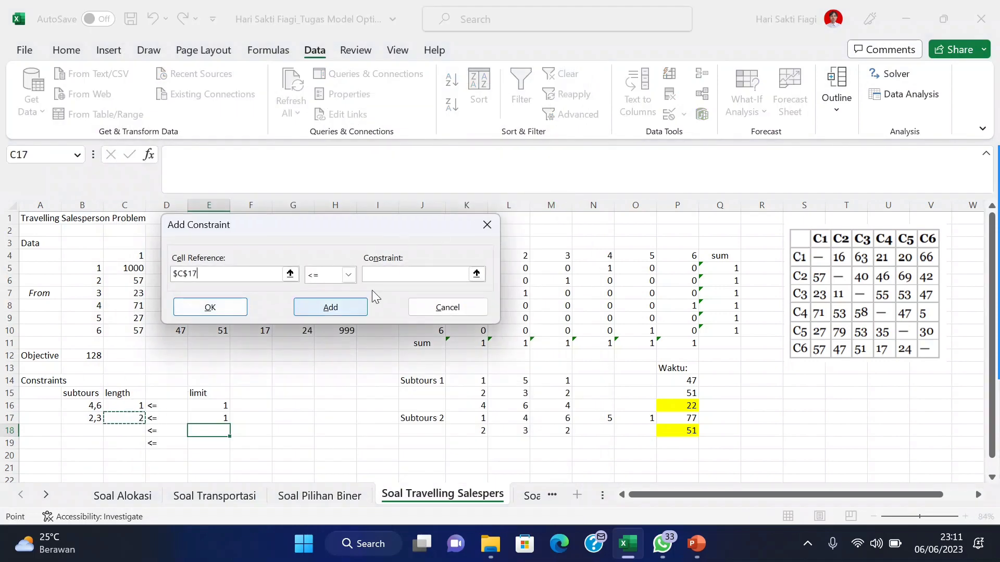
left_click(393, 276)
left_click(216, 418)
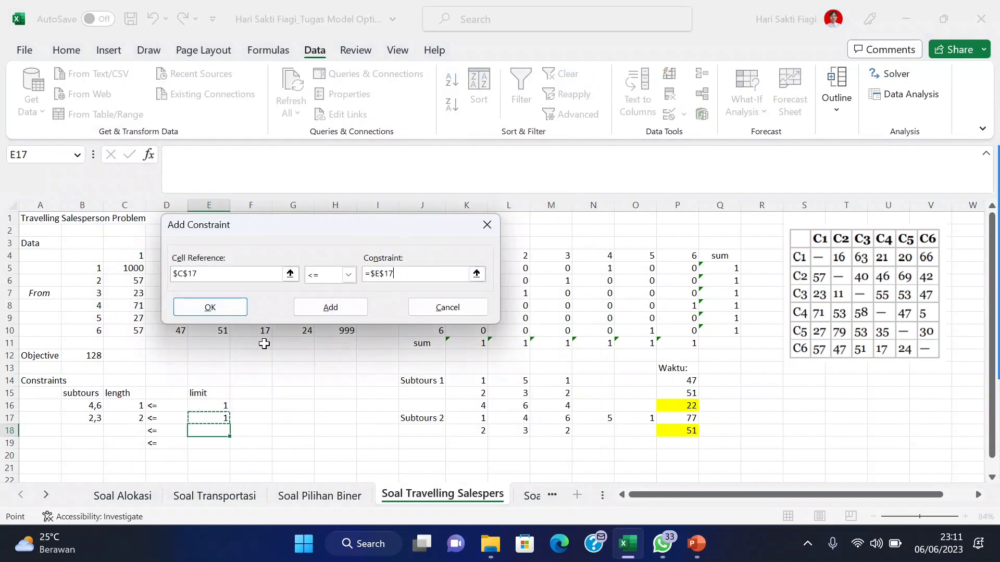
left_click(215, 312)
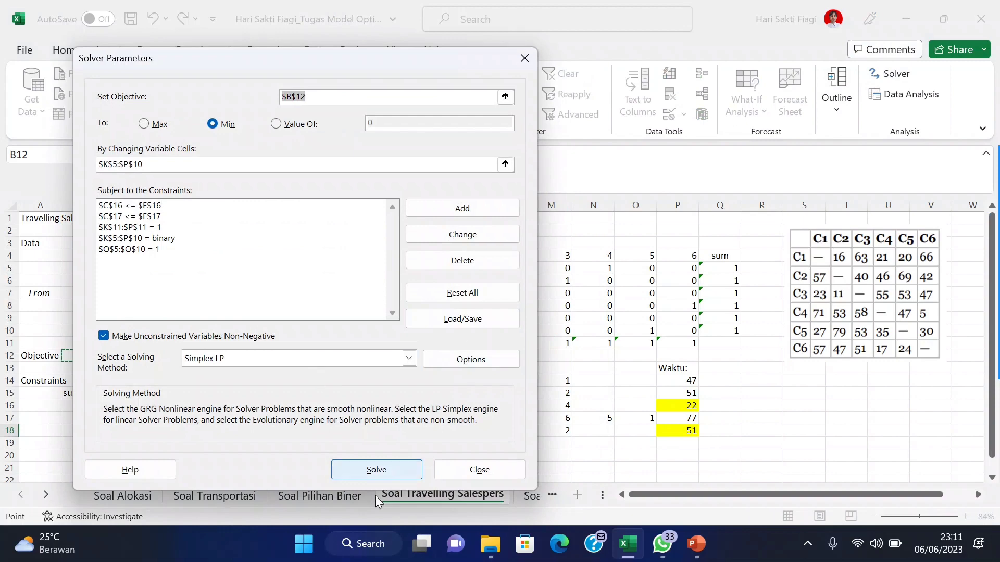
Step: Solve the model with the added subtour constraint, keep the Solver solution, and select the assignment matrix K5:P10
left_click(372, 465)
left_click(337, 302)
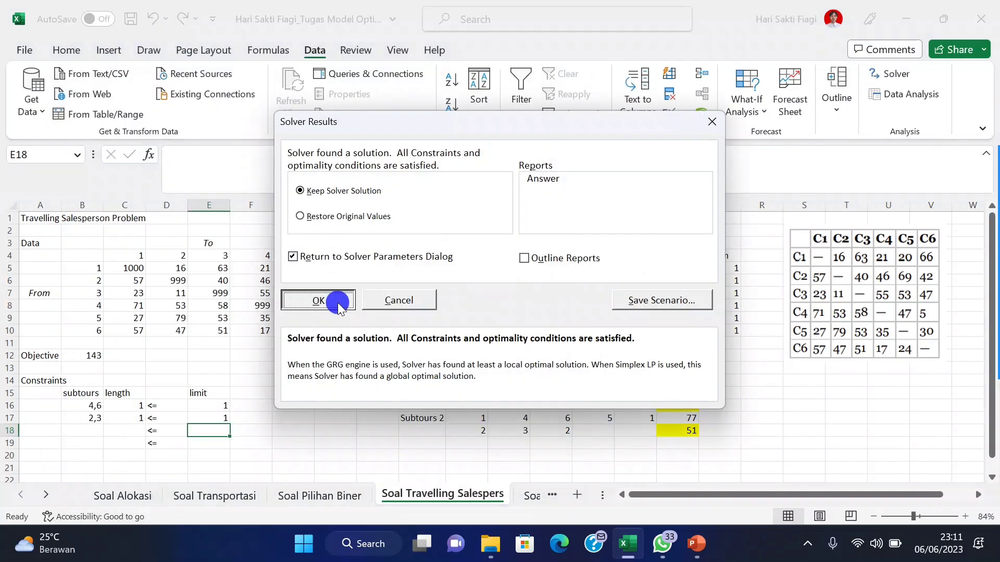
left_click(452, 469)
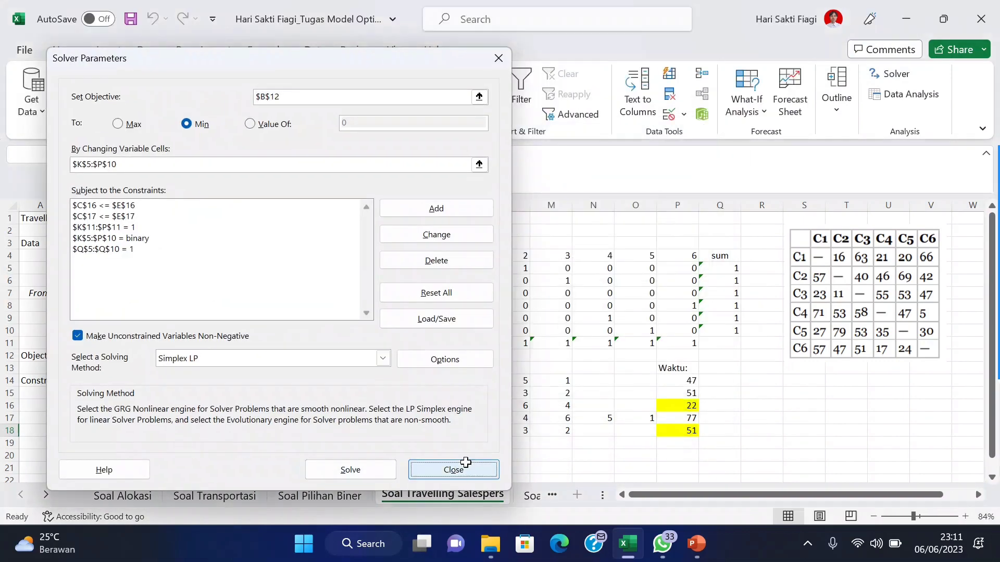
left_click_drag(470, 266, 683, 332)
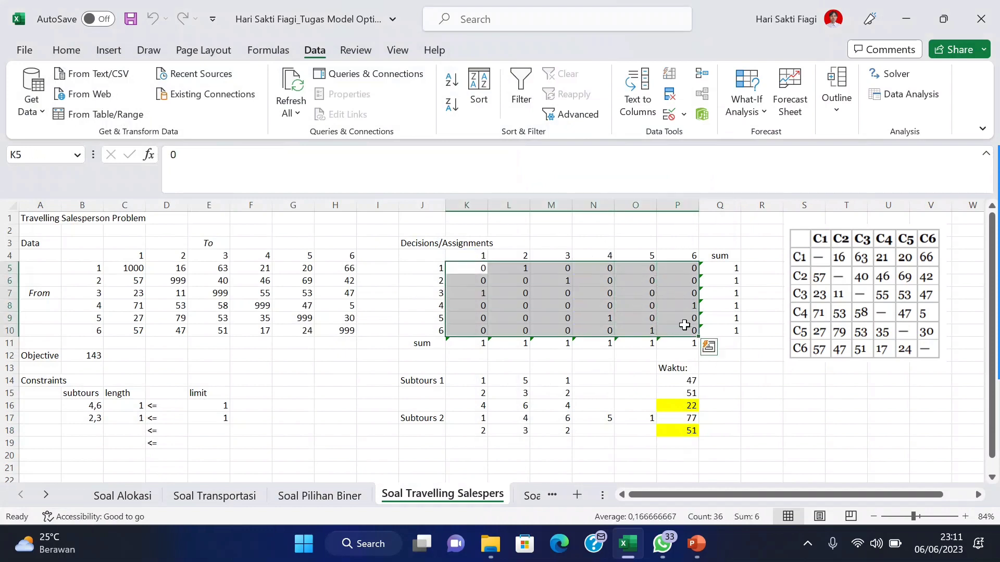
Step: Label J19 as Subtours 3 and record the route 1, 2, 3, 1 in K19:N19
left_click(431, 444)
type("Subtours 3")
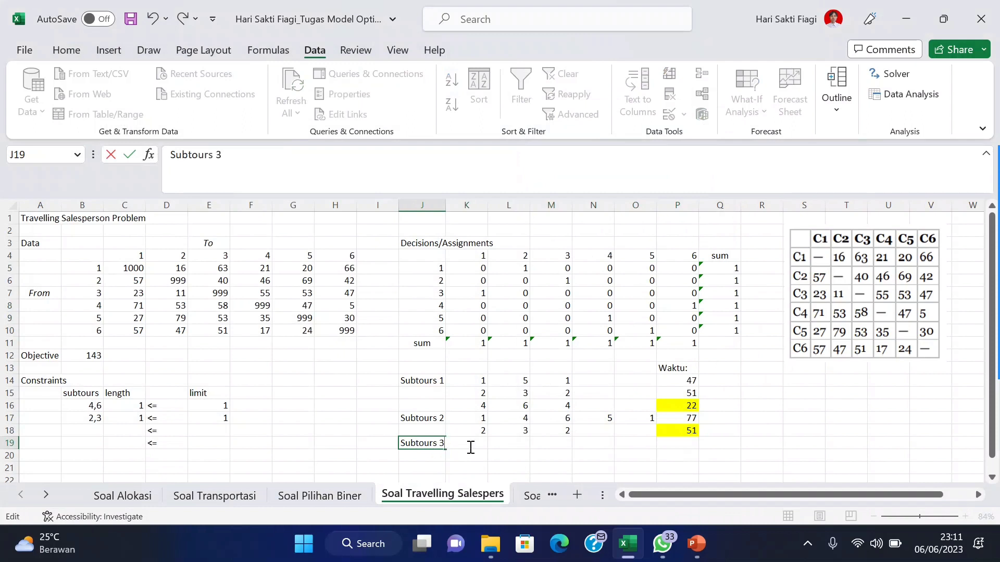
key("Tab")
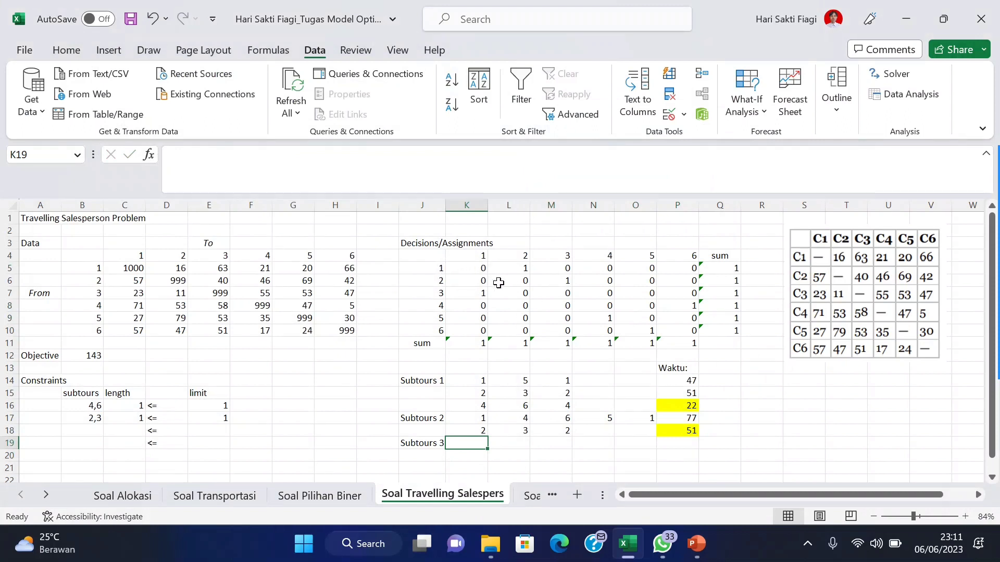
type("1")
key("Tab")
type("2")
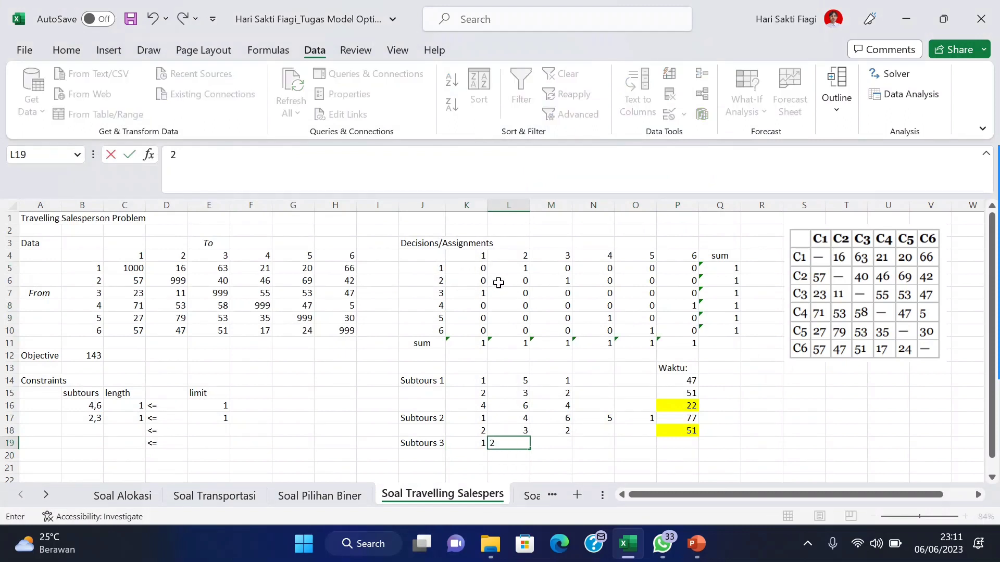
key("Tab")
type("3")
key("Tab")
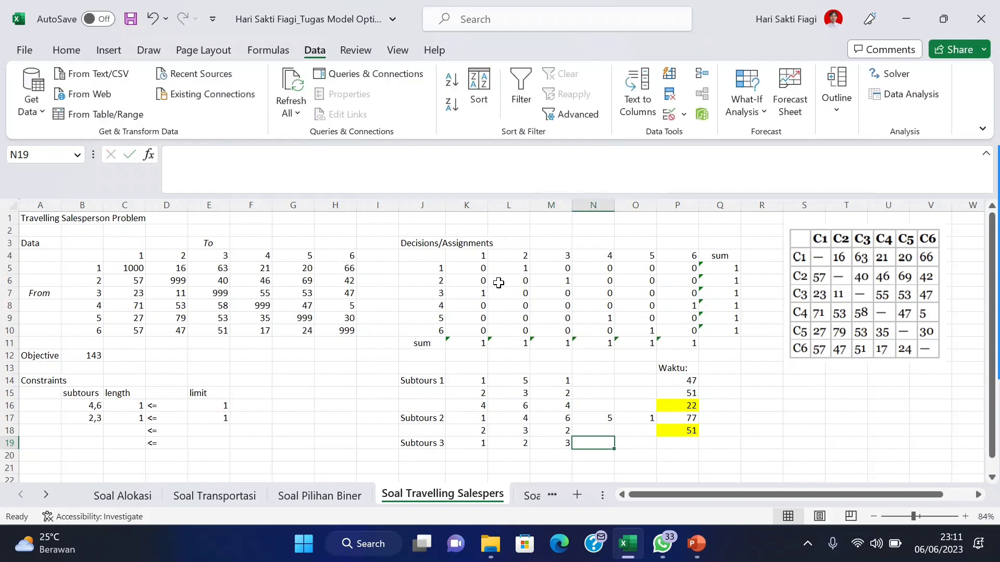
type("1")
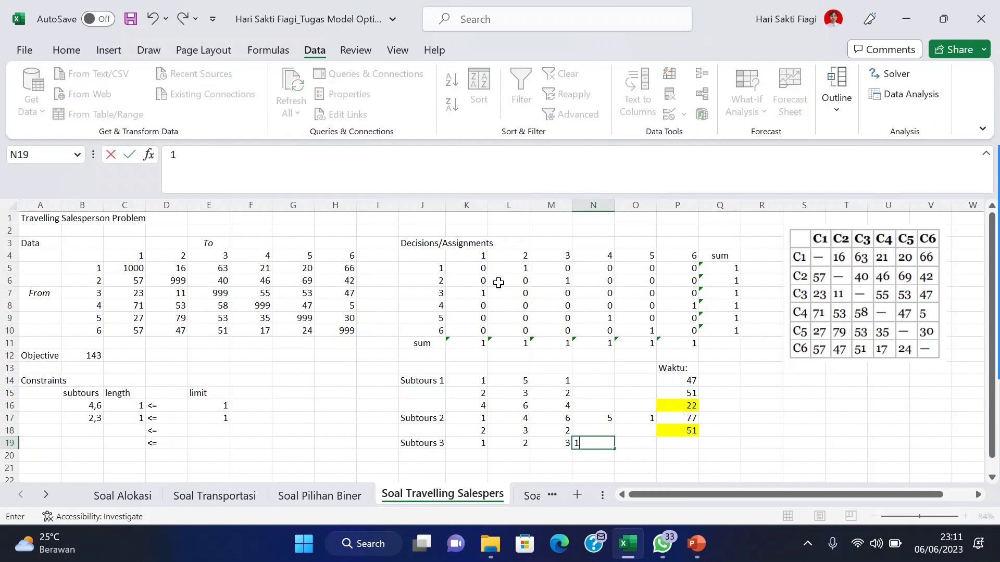
Step: Enter the travel-time formula =D5+E6+C7 in P19 for the subtour 1-2-3-1
left_click(677, 443)
type("=")
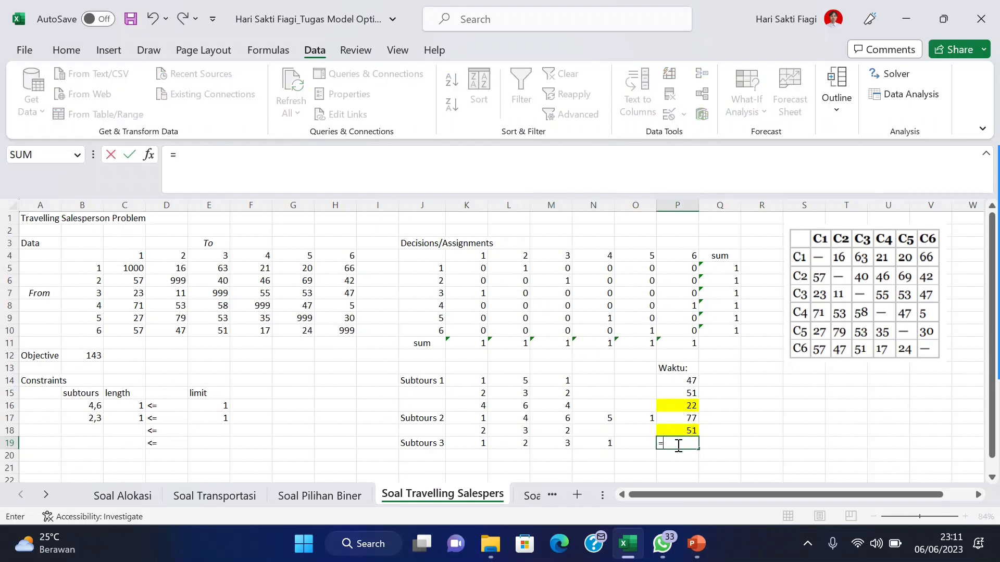
left_click(168, 267)
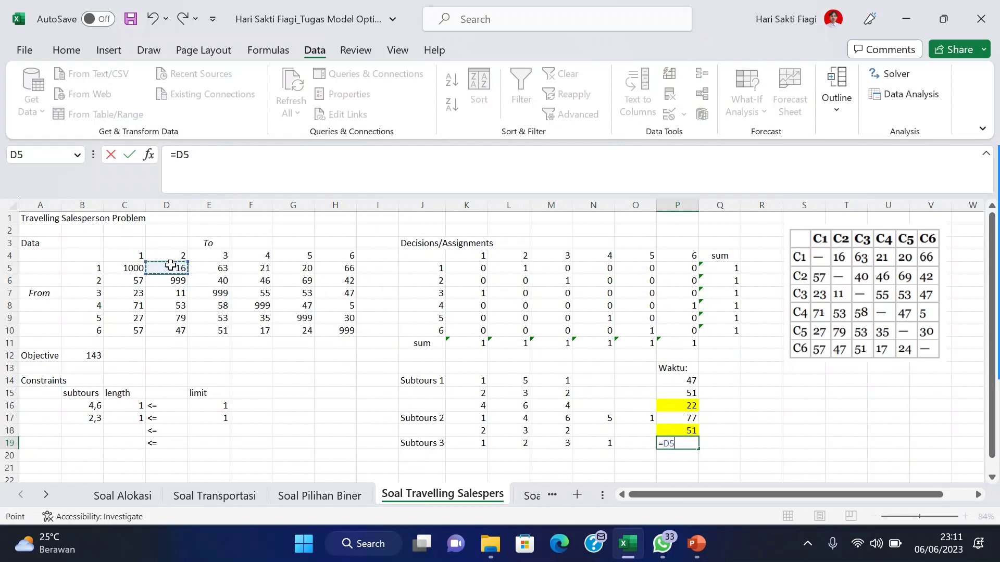
type("+")
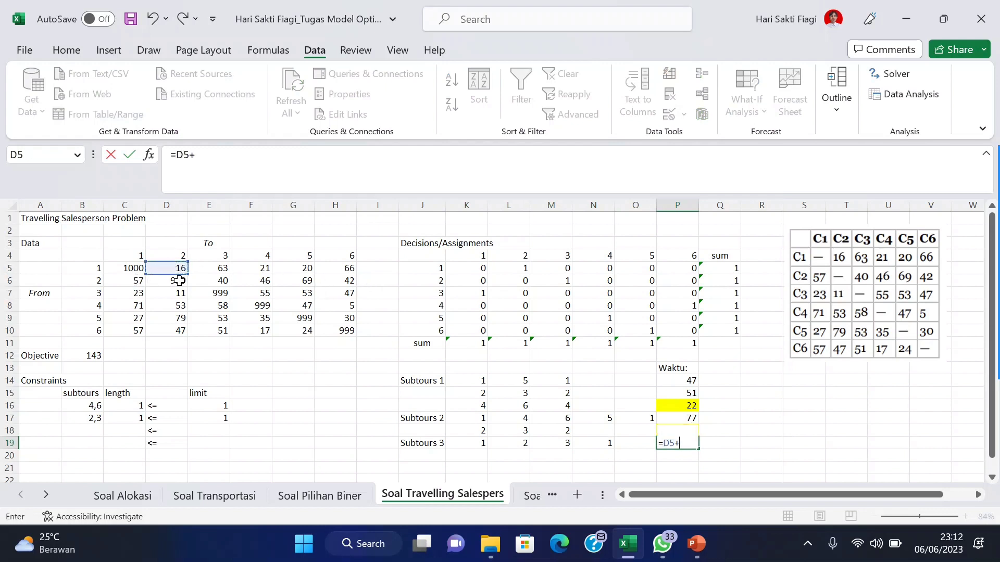
left_click(211, 280)
type("+")
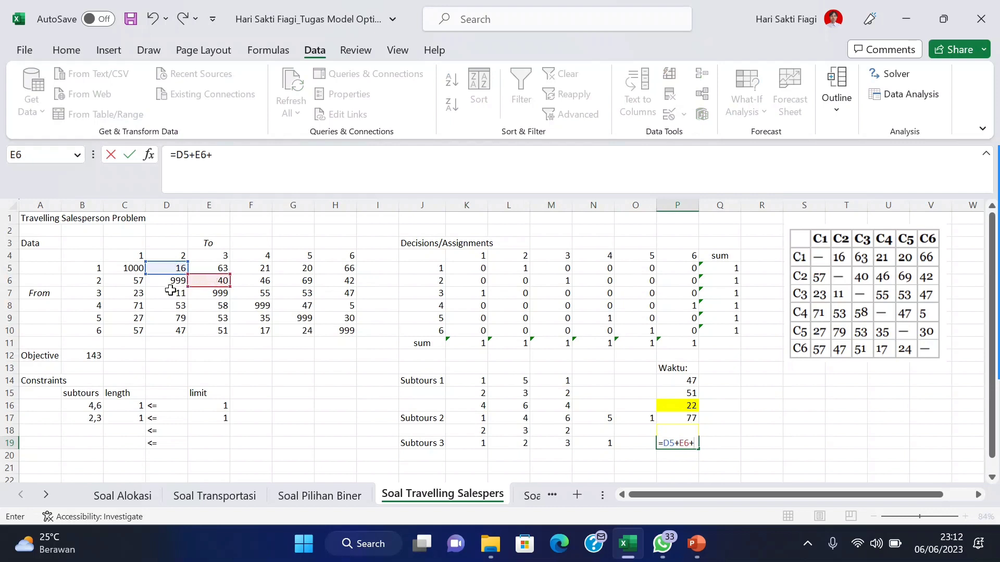
left_click(133, 293)
key("Return")
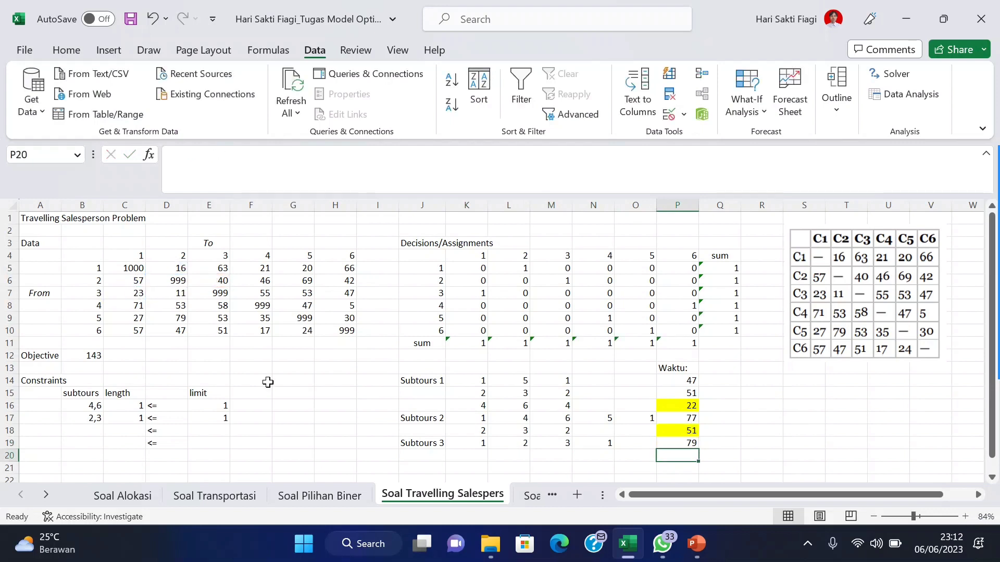
Step: Record the second route of Subtours 3 as 4, 6, 5, 4 in K20:N20
left_click(467, 455)
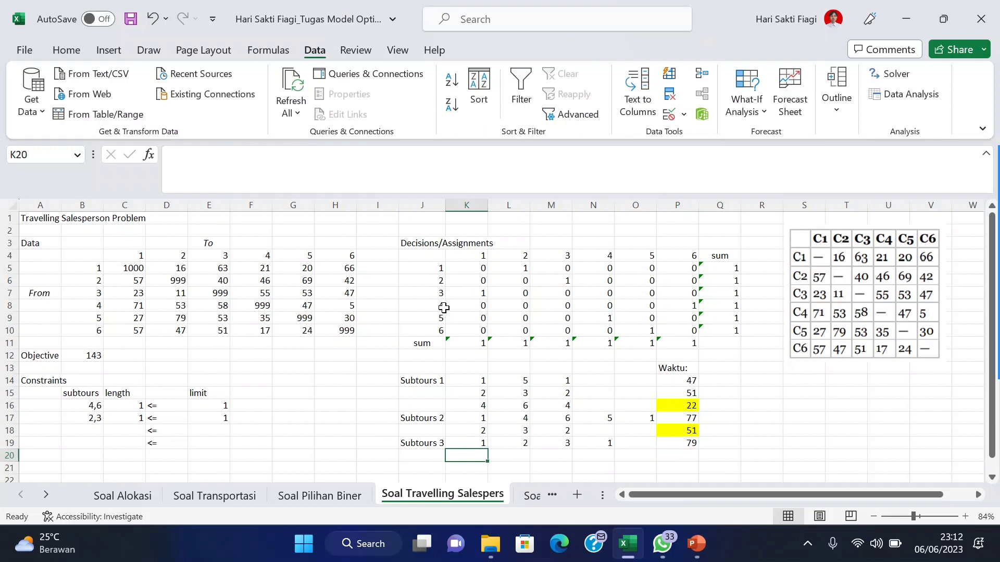
type("4")
key("Tab")
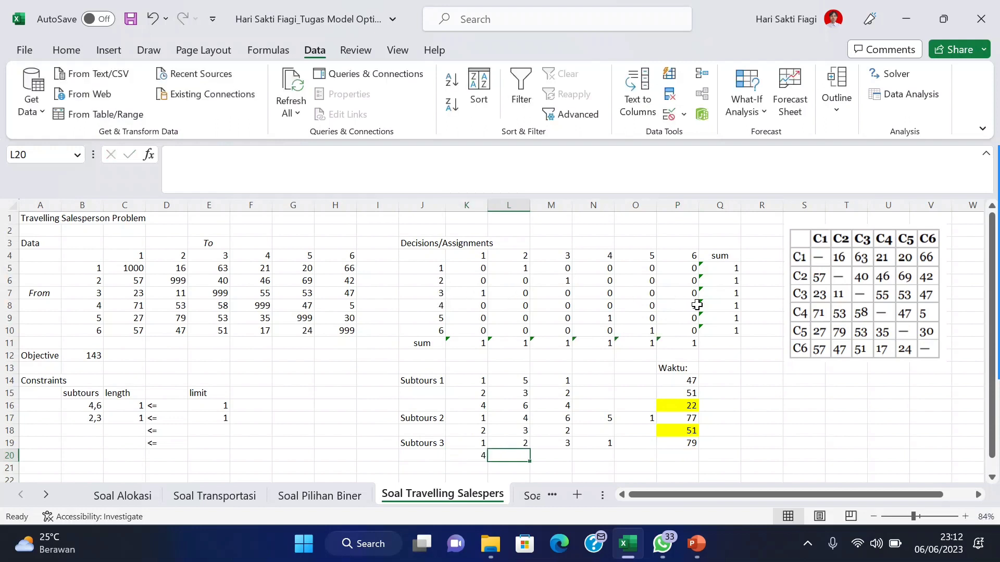
type("6")
key("Tab")
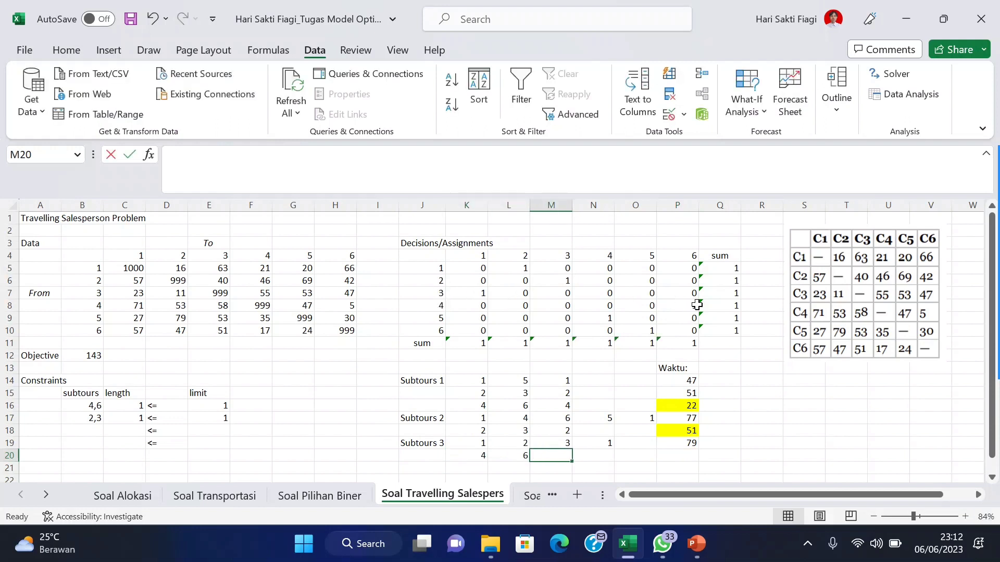
type("5")
key("Tab")
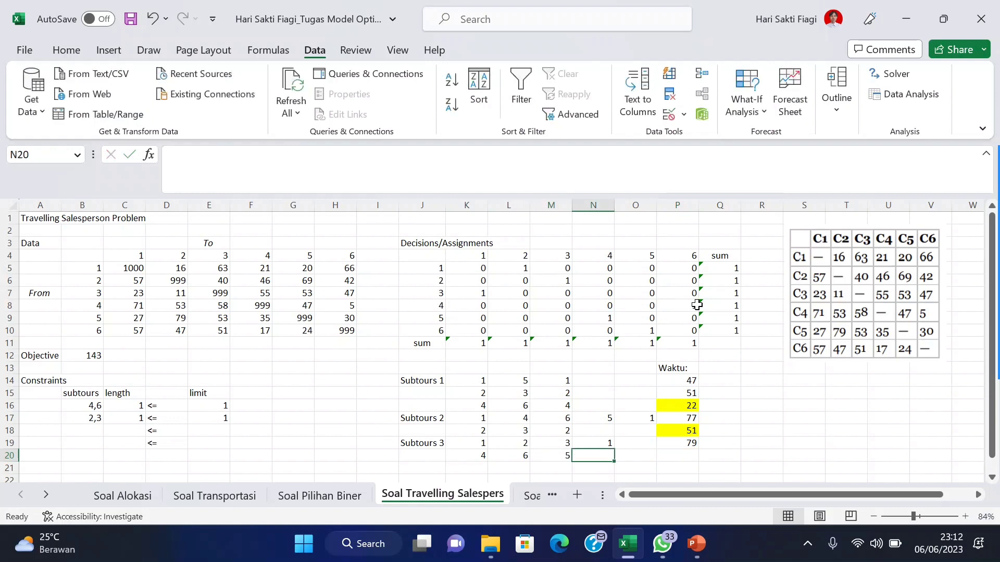
type("4")
key("Tab")
Step: Enter the travel-time formula =H8+G10+F9 in P20 for the subtour 4-6-5-4
key("Tab")
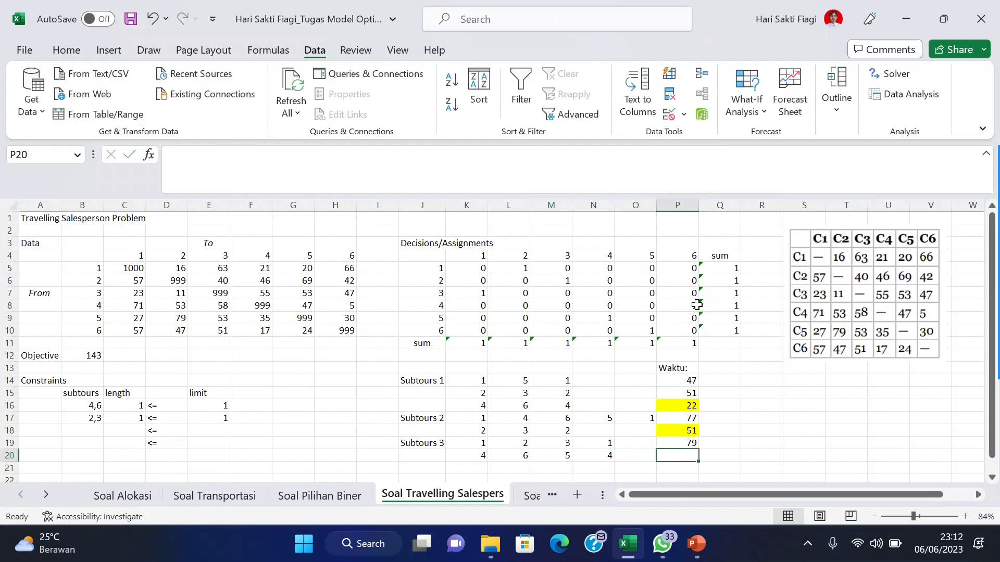
type("=")
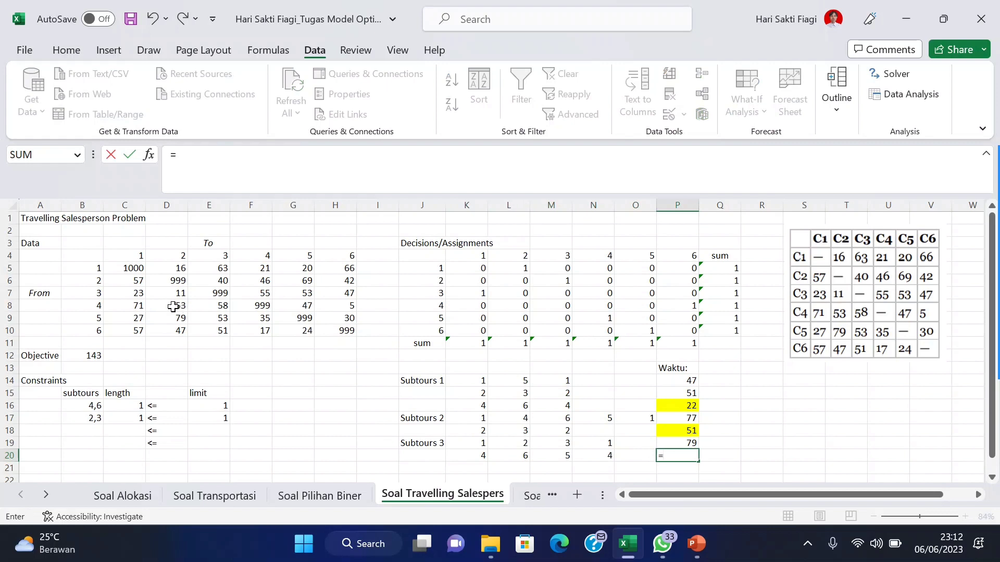
left_click(346, 303)
type("+")
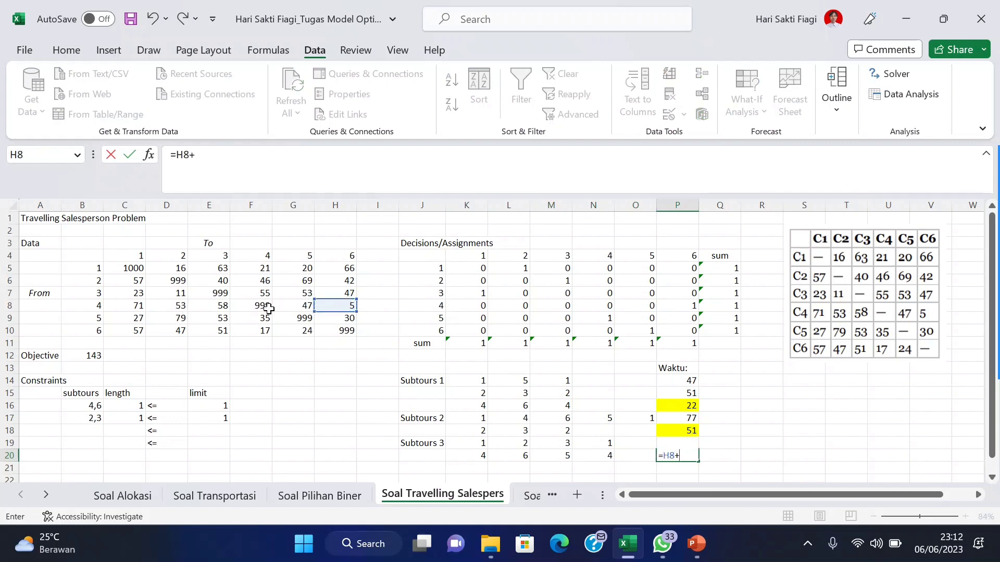
left_click(296, 329)
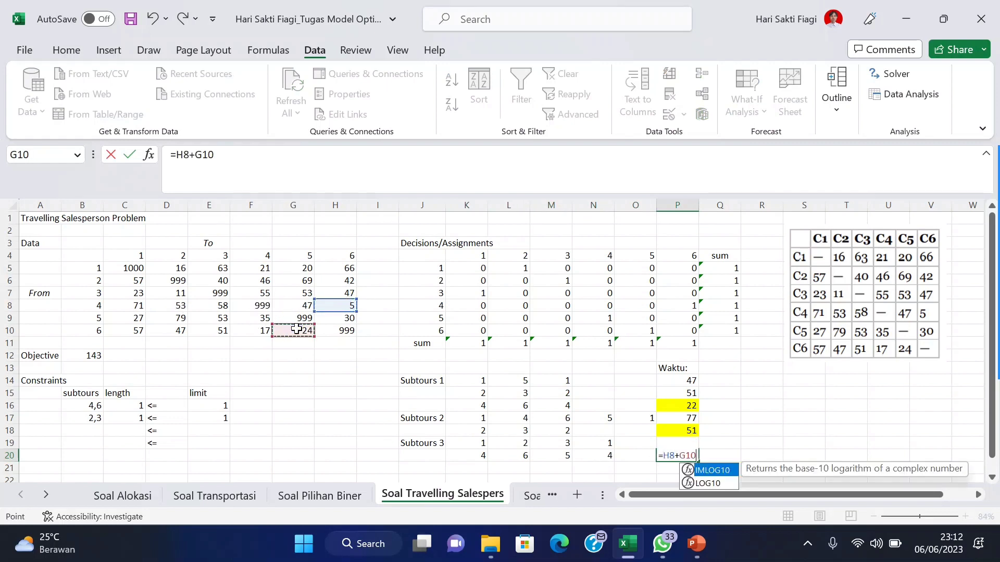
type("+")
left_click(257, 318)
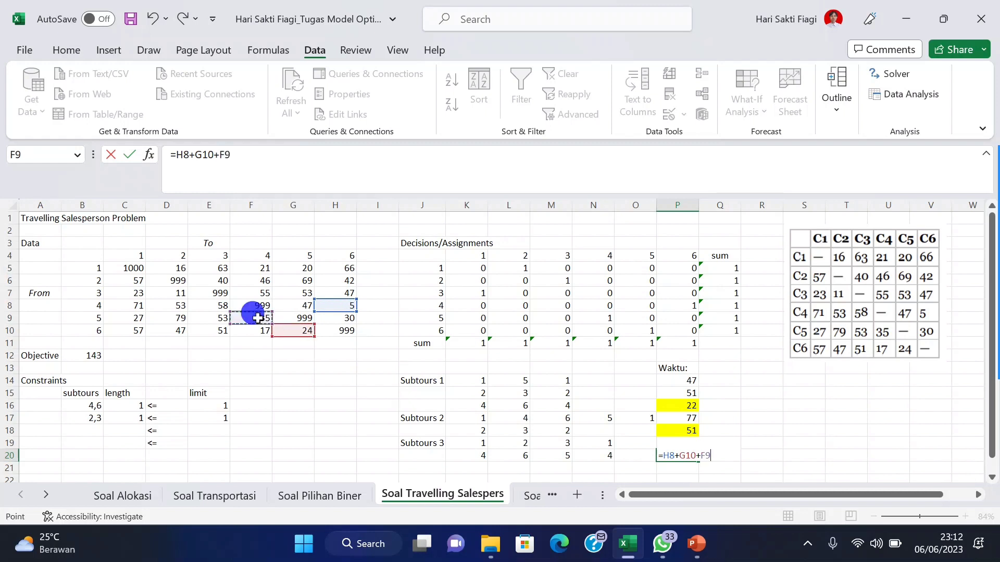
key("Return")
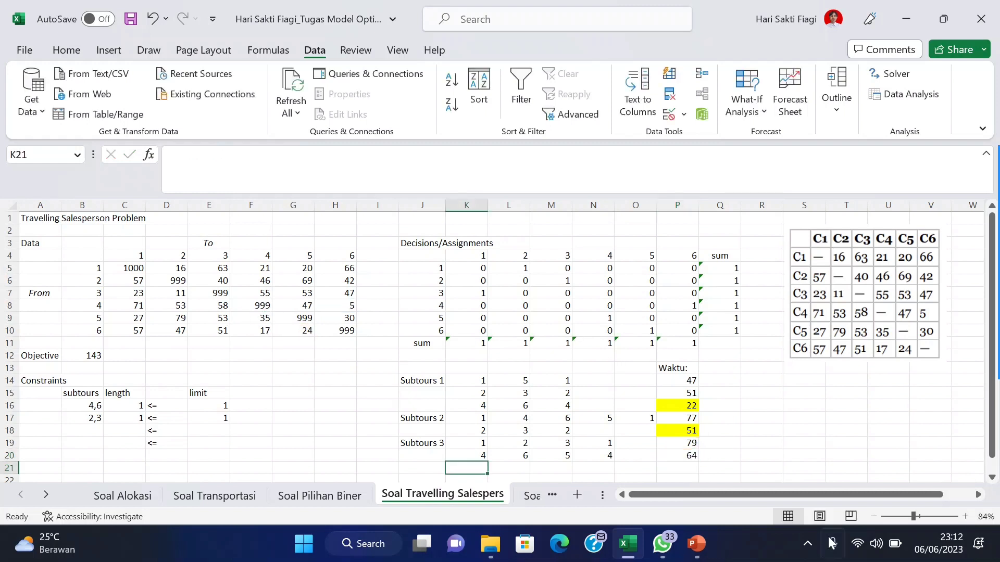
Step: Highlight the travel time of subtour 4-6-5-4 in P20 with yellow fill
left_click(688, 459)
left_click(63, 50)
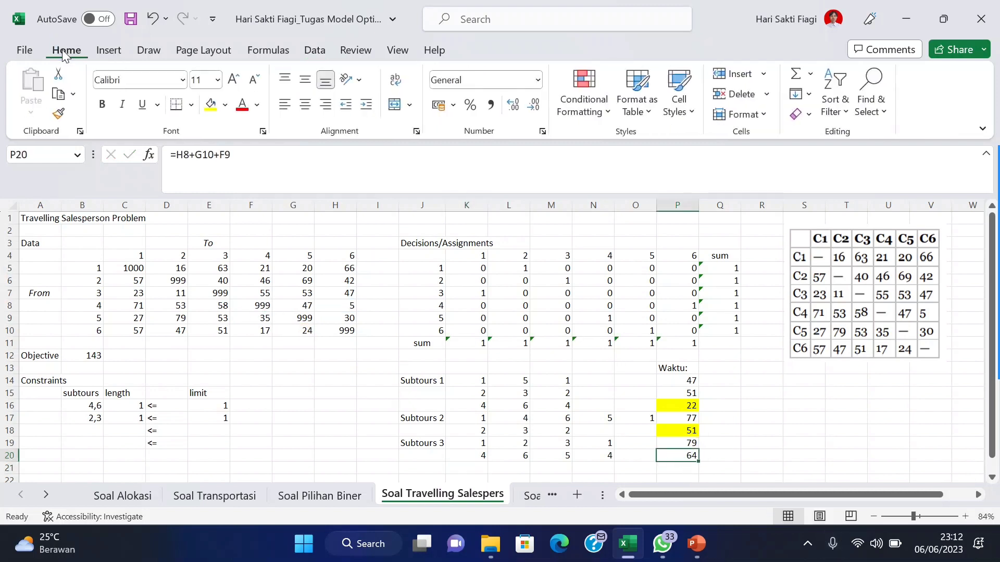
left_click(210, 104)
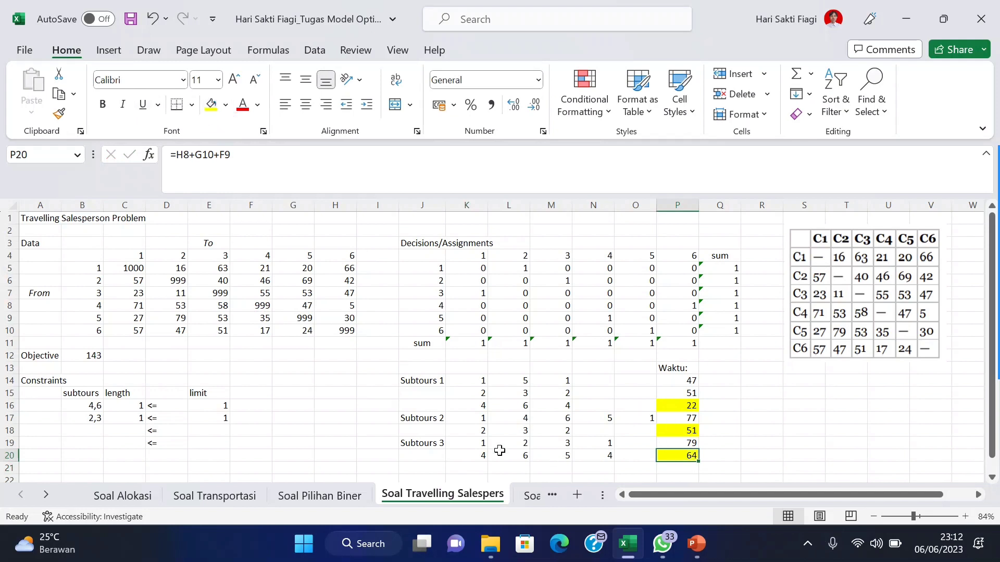
Step: Enter 4,6,5 in B18 as the next subtour of the constraints table
scroll(524, 448, "down", 2)
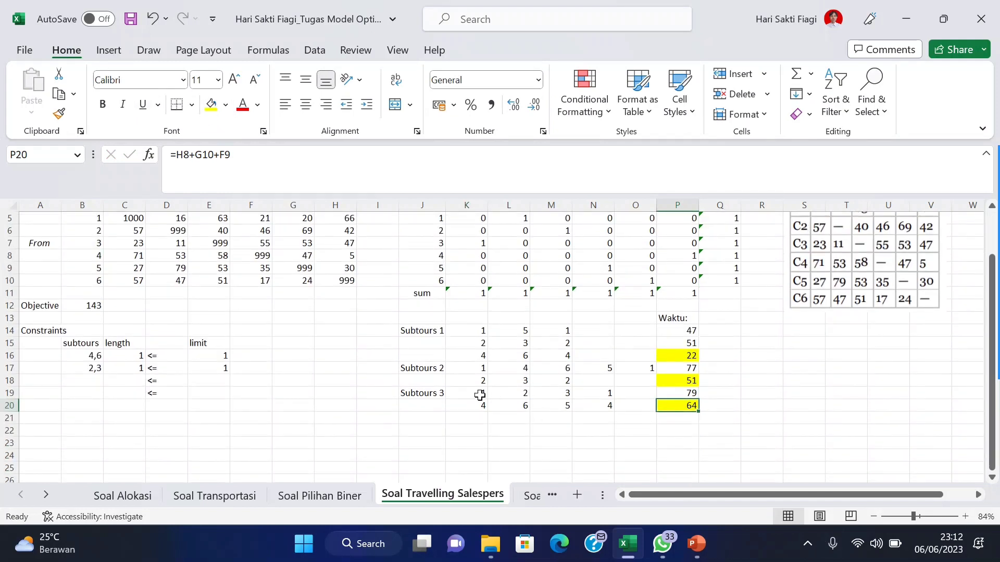
left_click(83, 379)
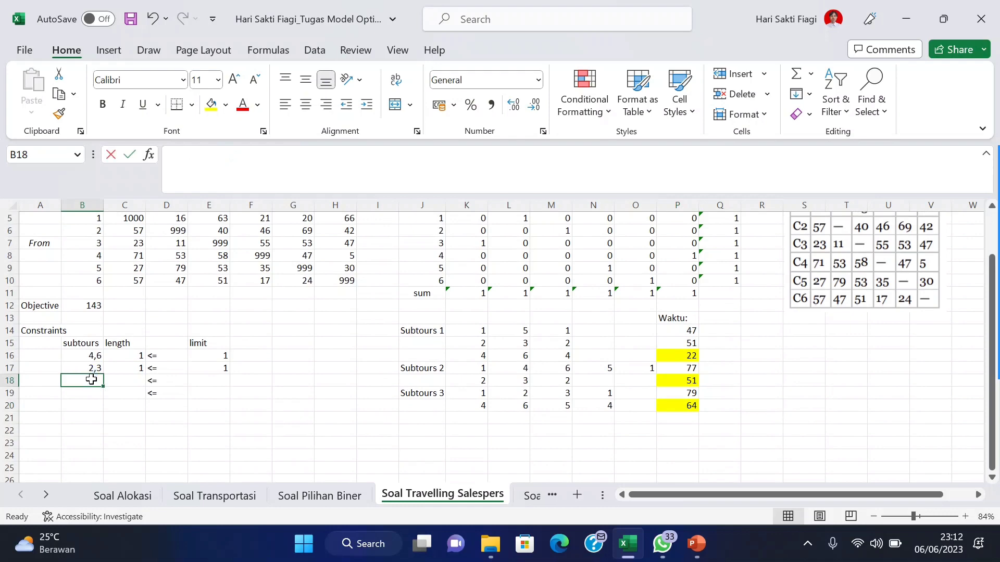
type("4,6,5")
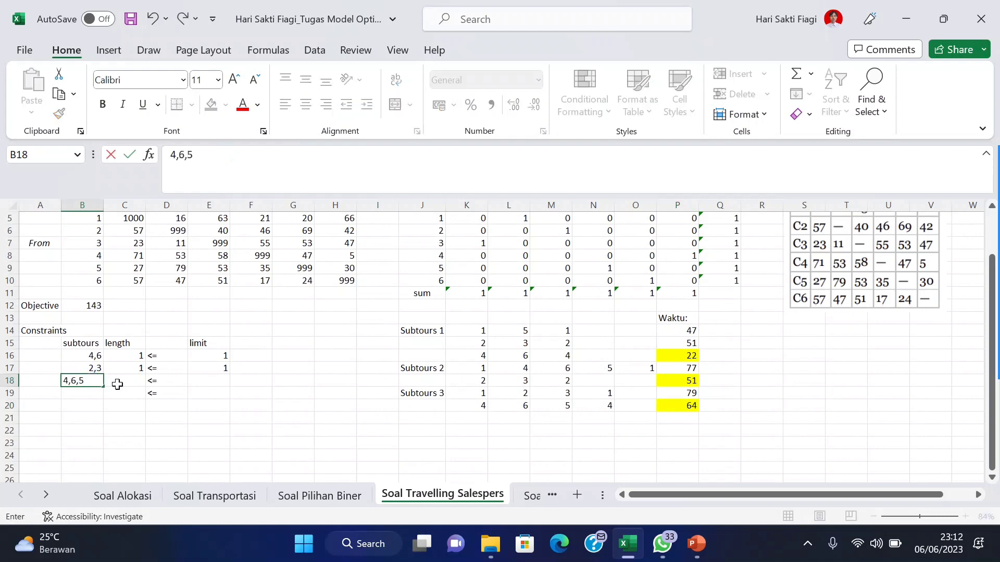
Step: Enter the length formula =O8+P8+N10+O10+N9+P9 in C18 for subtour 4,6,5
left_click(117, 385)
scroll(156, 420, "up", 2)
type("=")
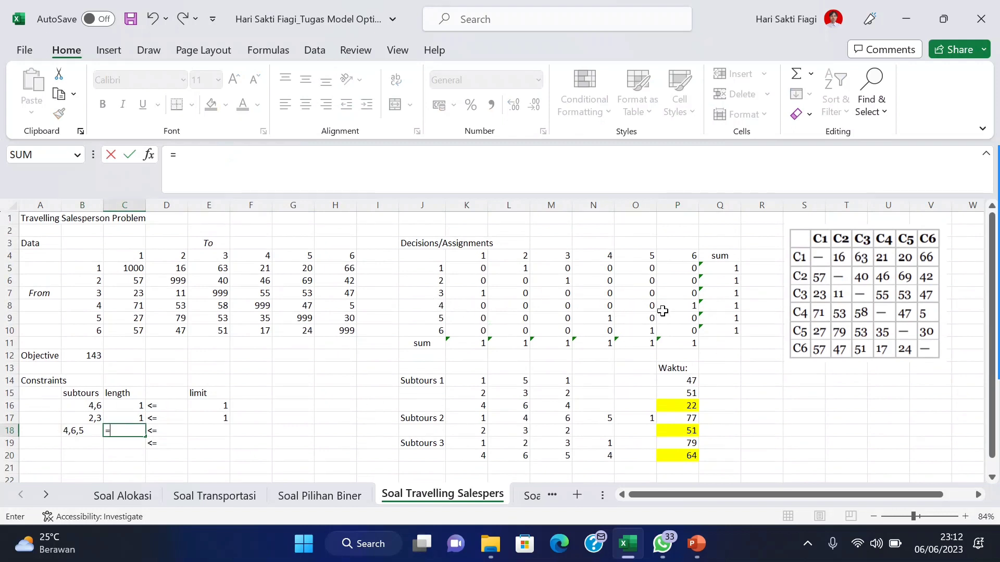
left_click(643, 307)
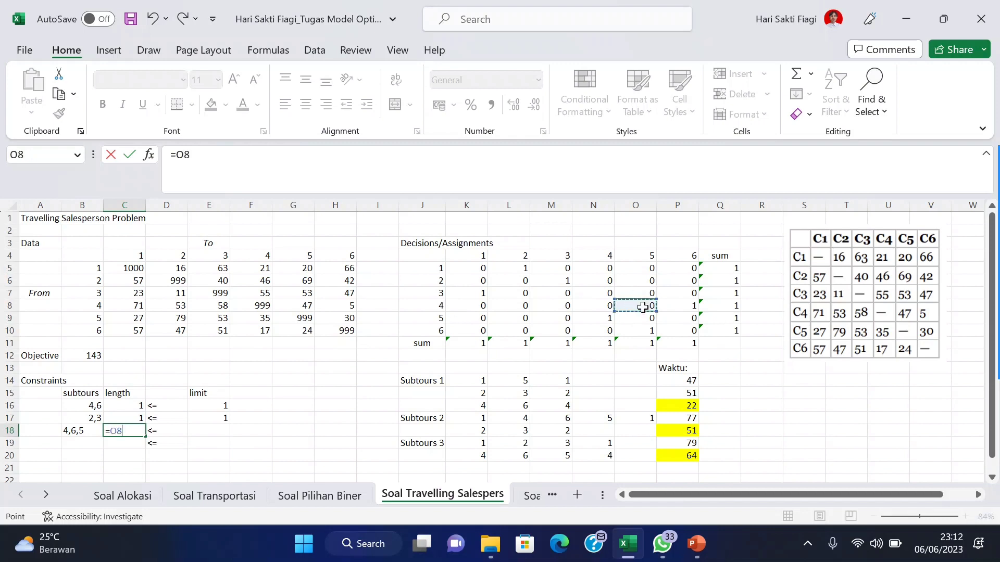
type("+")
left_click(680, 296)
left_click(687, 307)
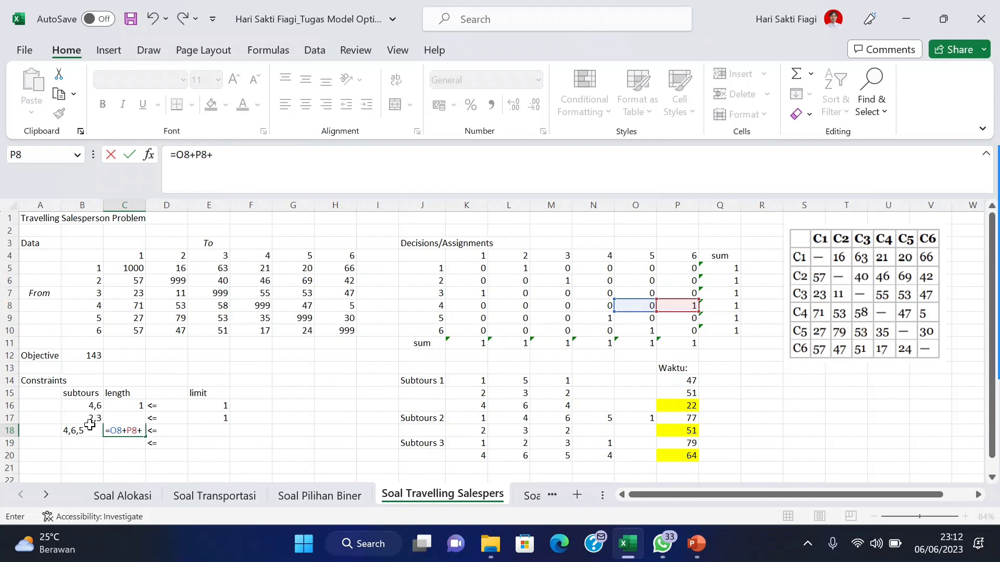
left_click(607, 331)
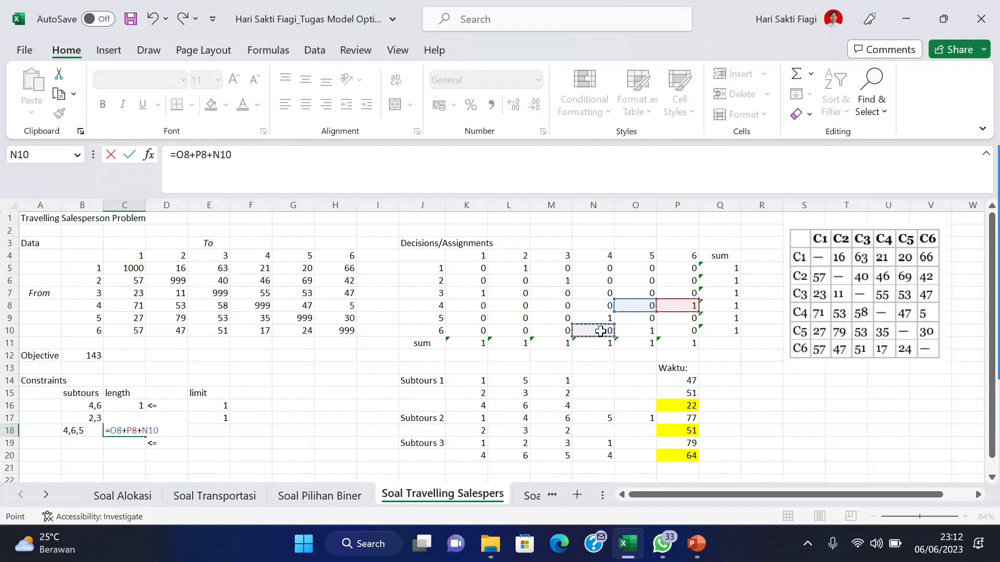
type("+")
left_click(641, 332)
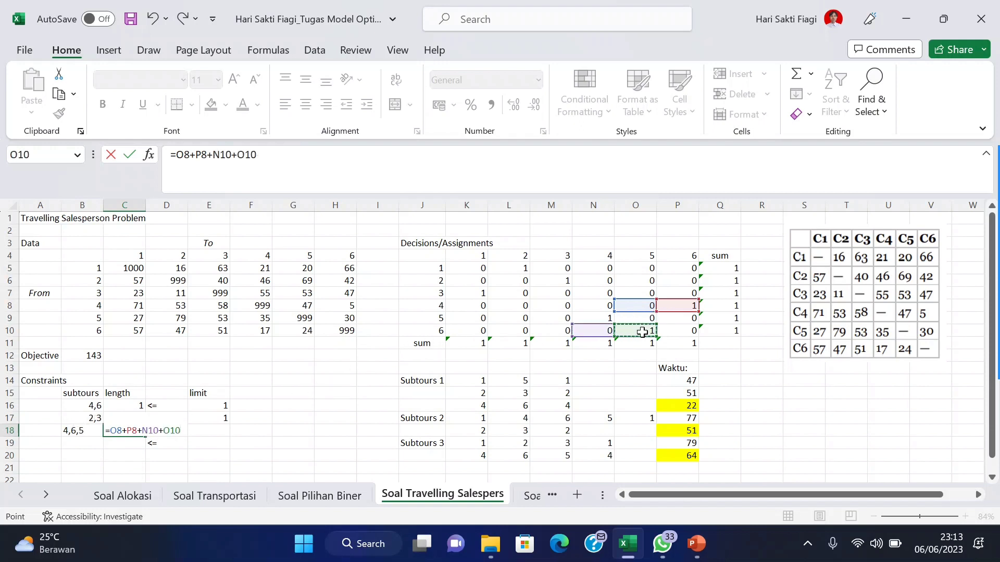
type("+")
left_click(608, 319)
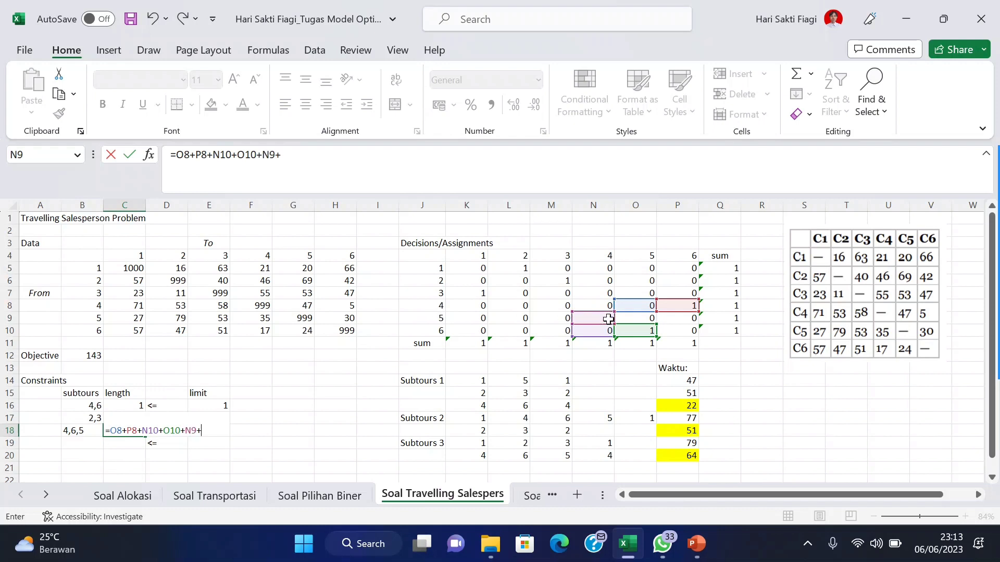
left_click(694, 320)
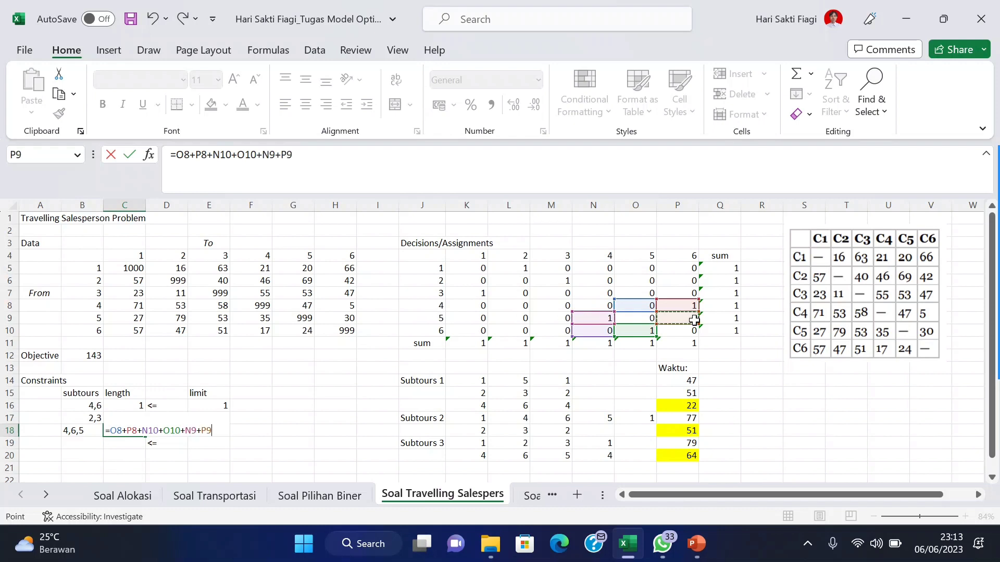
key("Return")
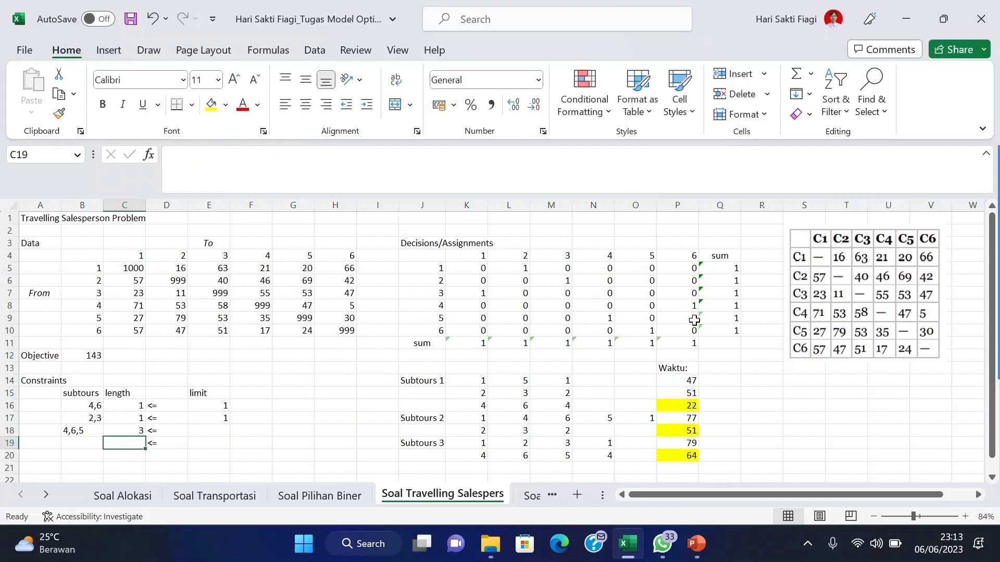
Step: Enter the limit formula =3-1 in E18 for subtour 4,6,5
left_click(209, 431)
type("=3-")
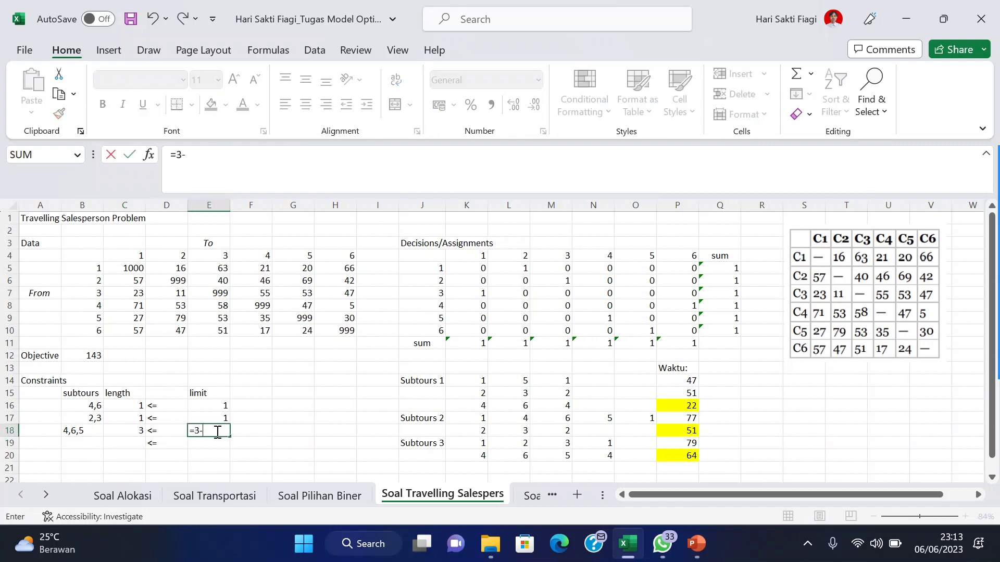
type("1")
key("Return")
left_click(224, 432)
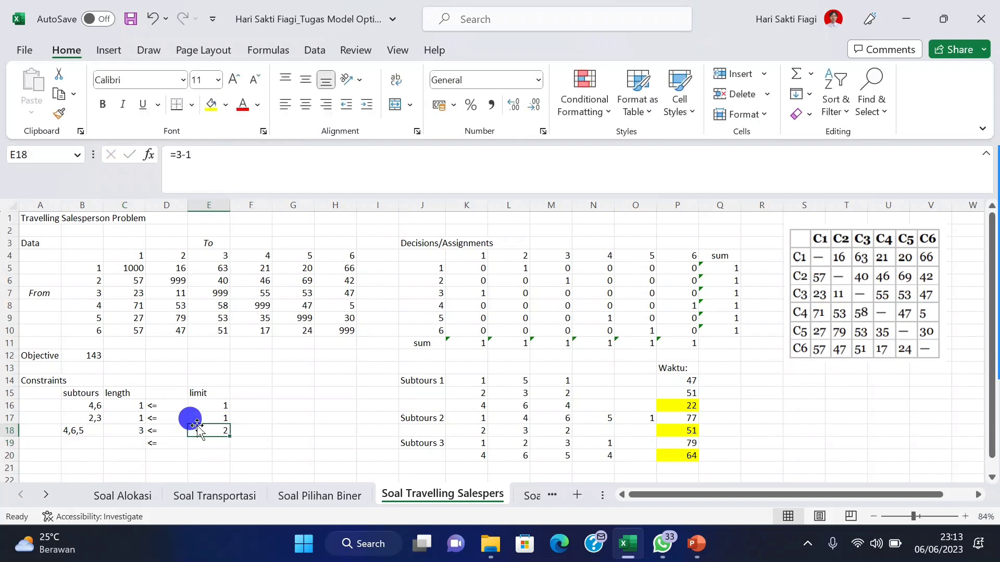
Step: Add the constraint $C$18 <= $E$18 for subtour 4,6,5 to the Solver model
scroll(467, 447, "down", 2)
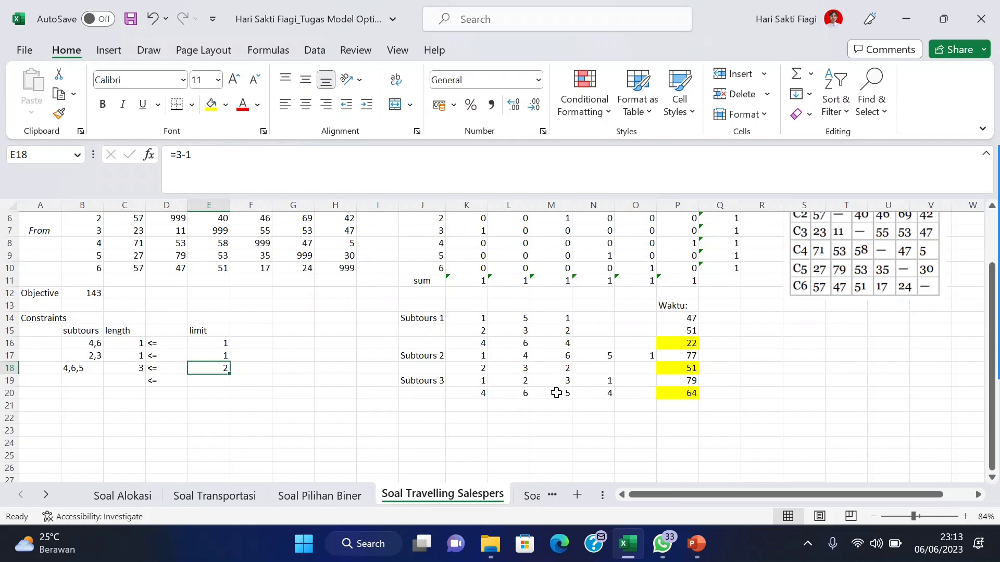
left_click(315, 50)
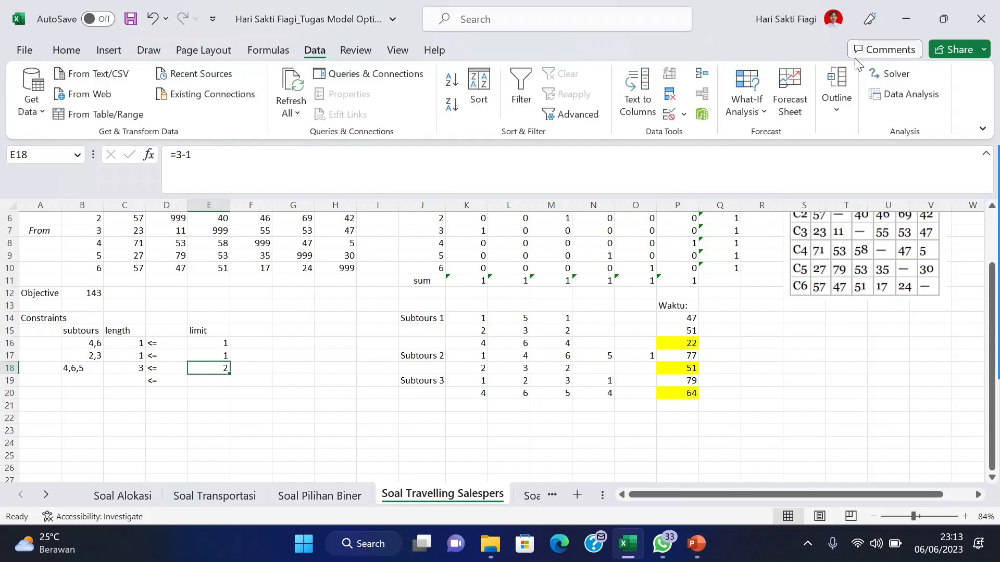
left_click(884, 75)
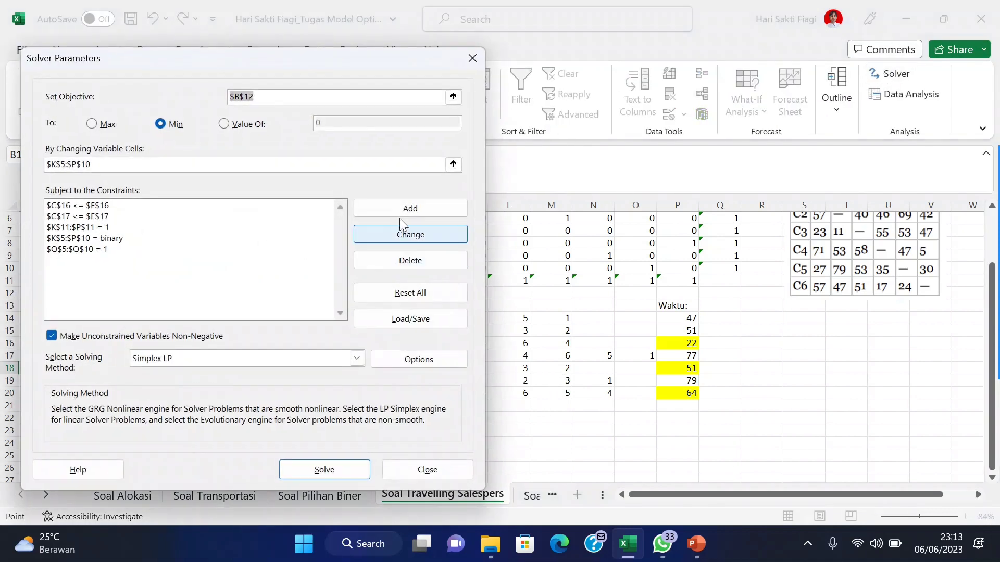
left_click(396, 208)
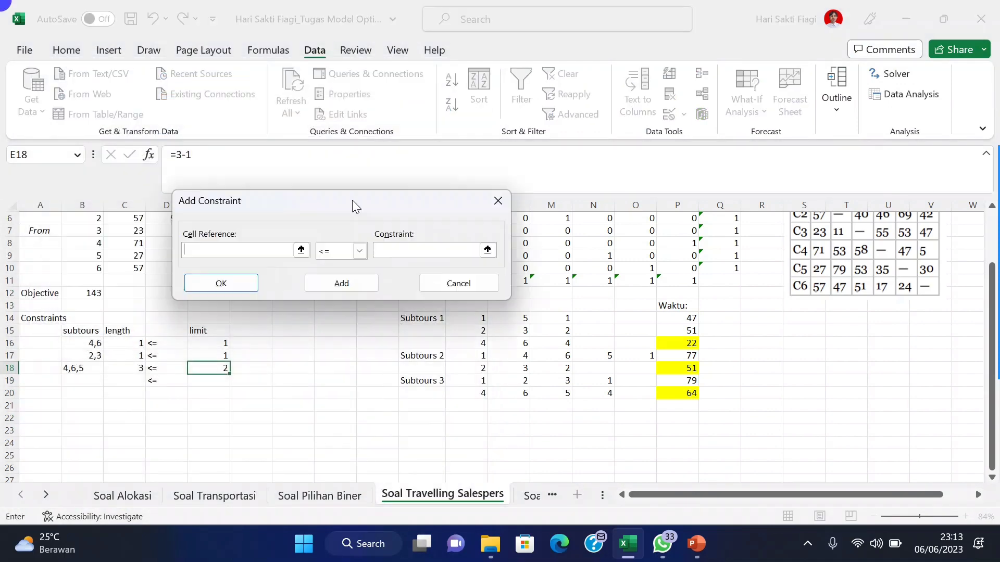
left_click(142, 364)
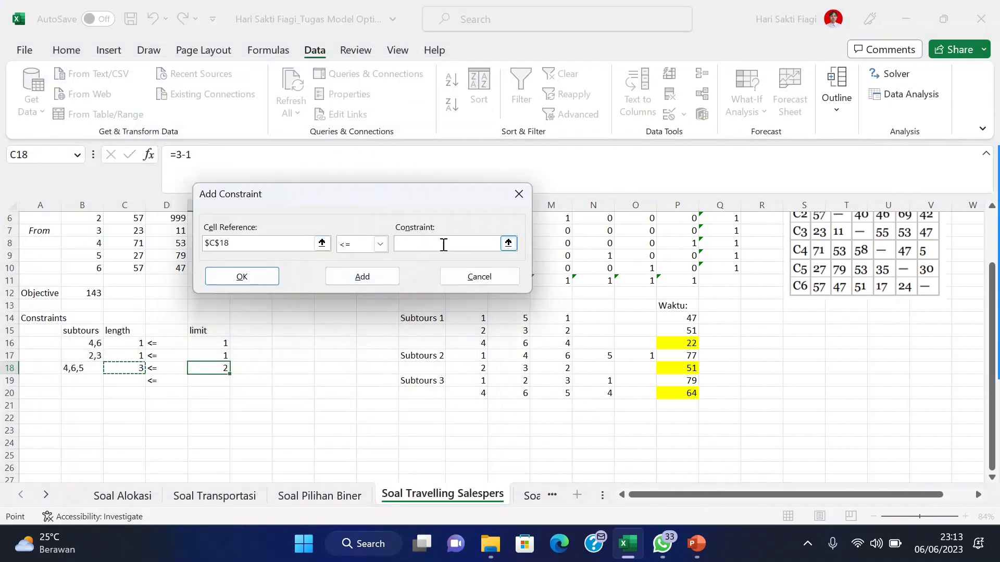
left_click(202, 370)
left_click(263, 276)
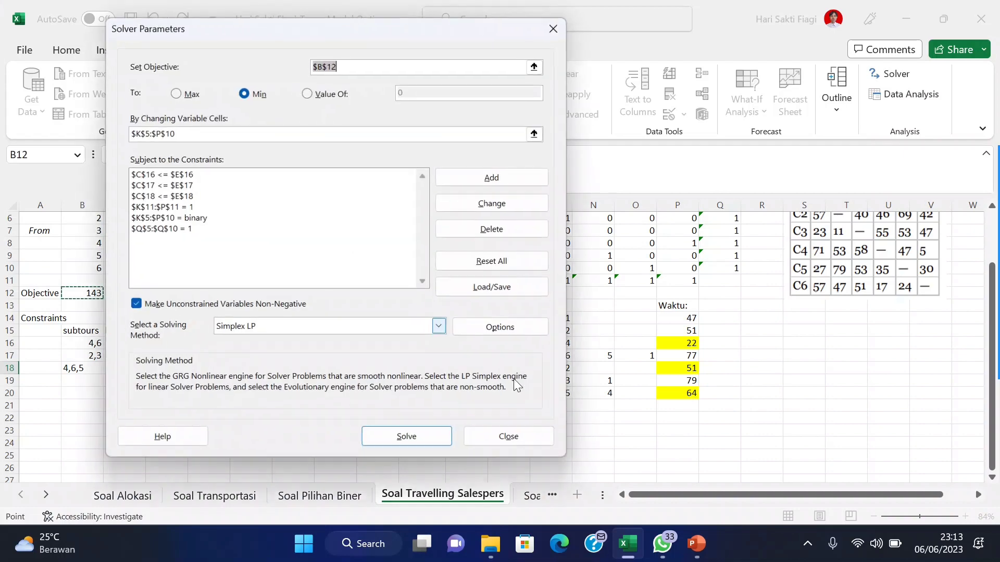
Step: Solve the updated model, keep the Solver solution and close the Solver parameters
left_click(412, 437)
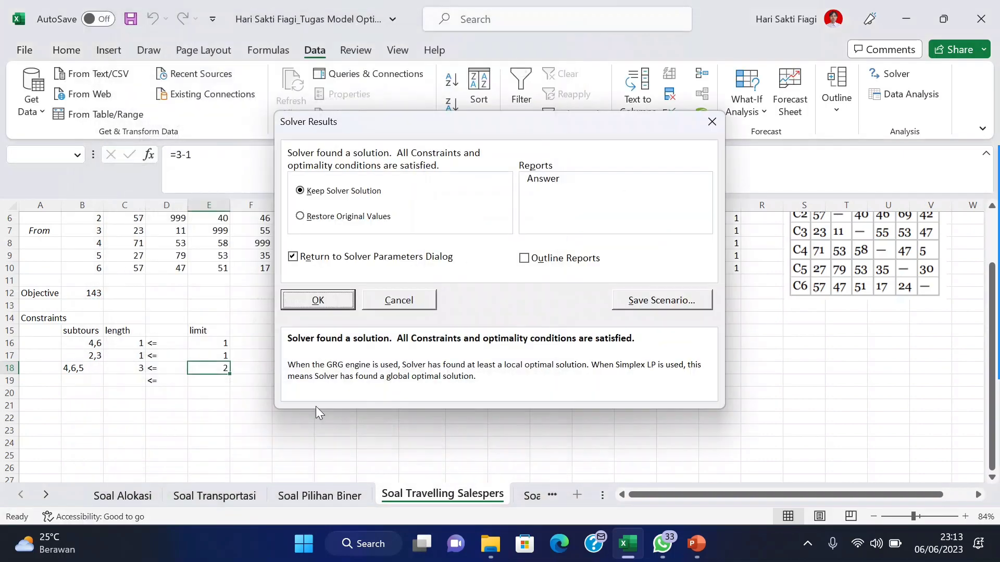
left_click(307, 307)
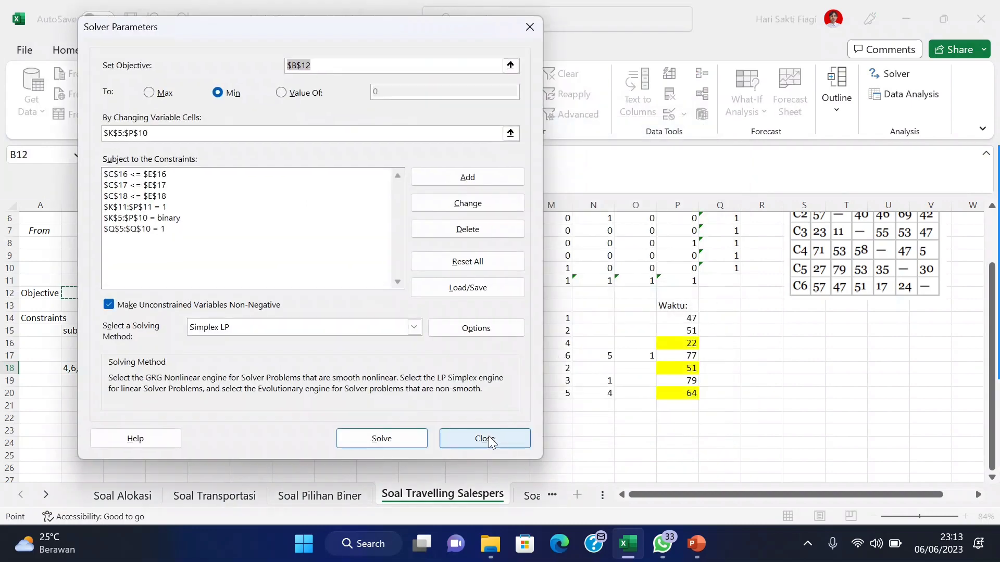
left_click(485, 437)
Step: Label J21 as Subtours 4 and enter the subtour 1, 5, 1 across K21:M21
left_click(419, 405)
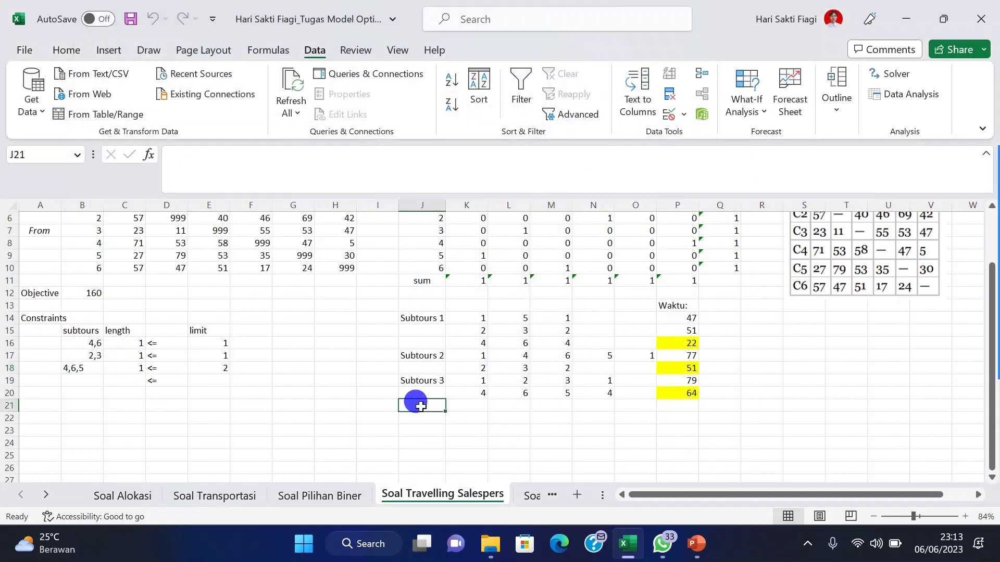
type("Subtours 4")
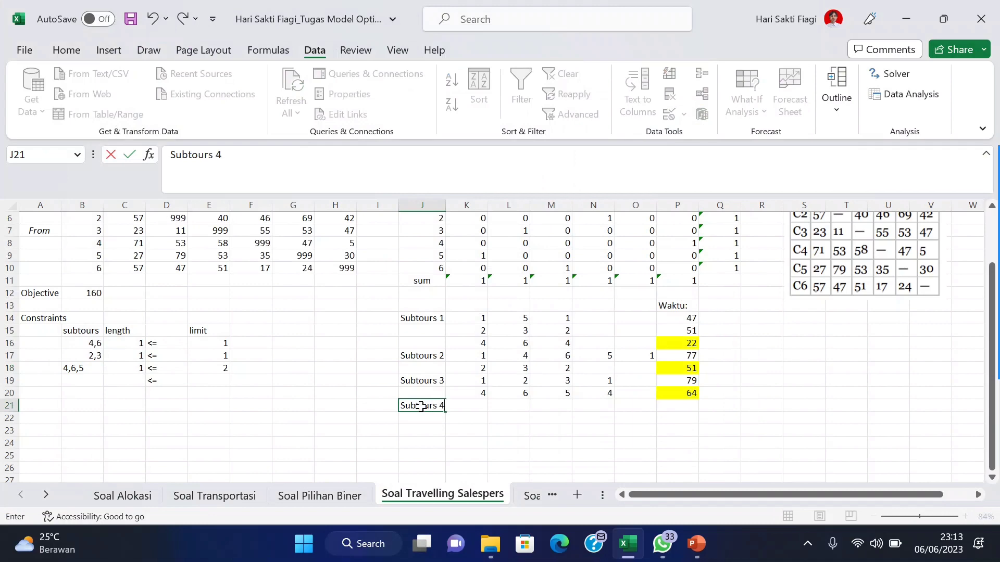
key("Tab")
scroll(422, 406, "up", 2)
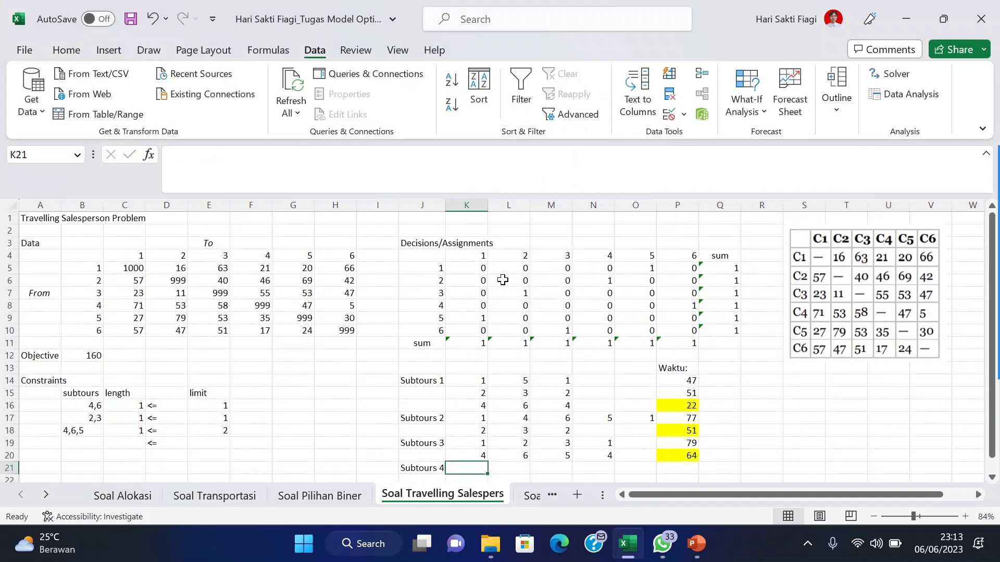
type("1")
key("Tab")
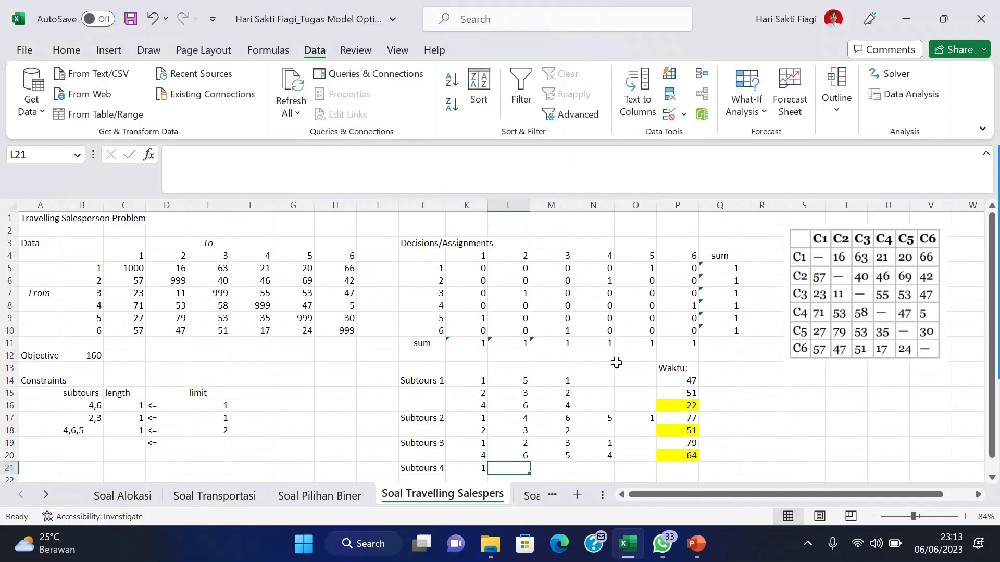
type("5")
key("Tab")
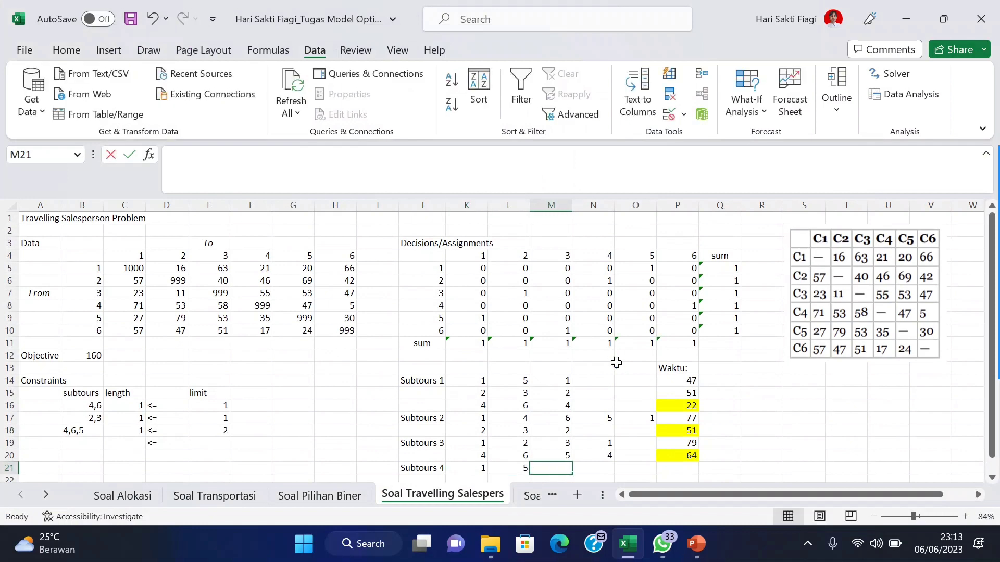
type("1")
key("Return")
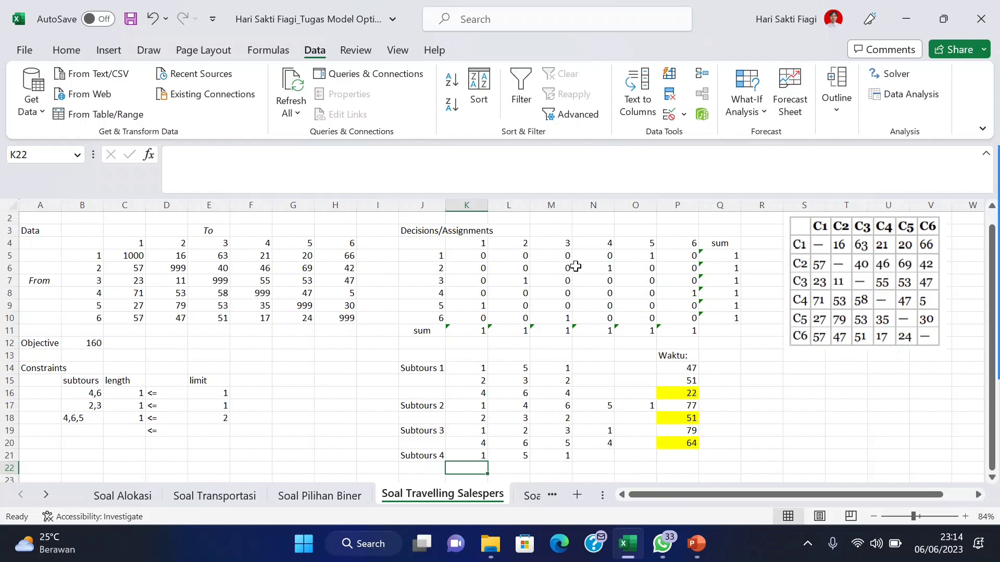
Step: Enter the second subtour 2, 4, 6, 3, 2 across K22:O22
type("2")
key("Tab")
type("4")
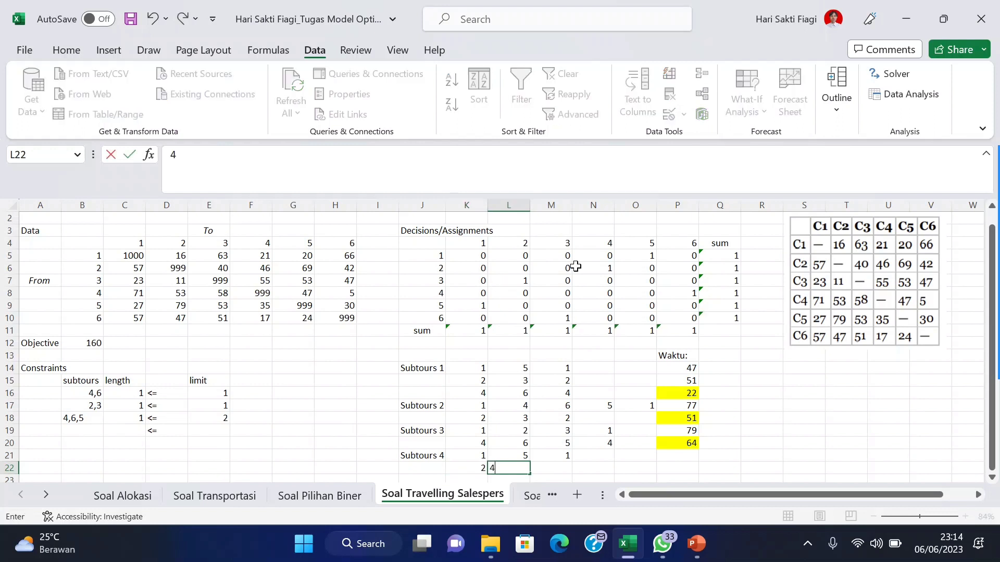
key("Tab")
type("6")
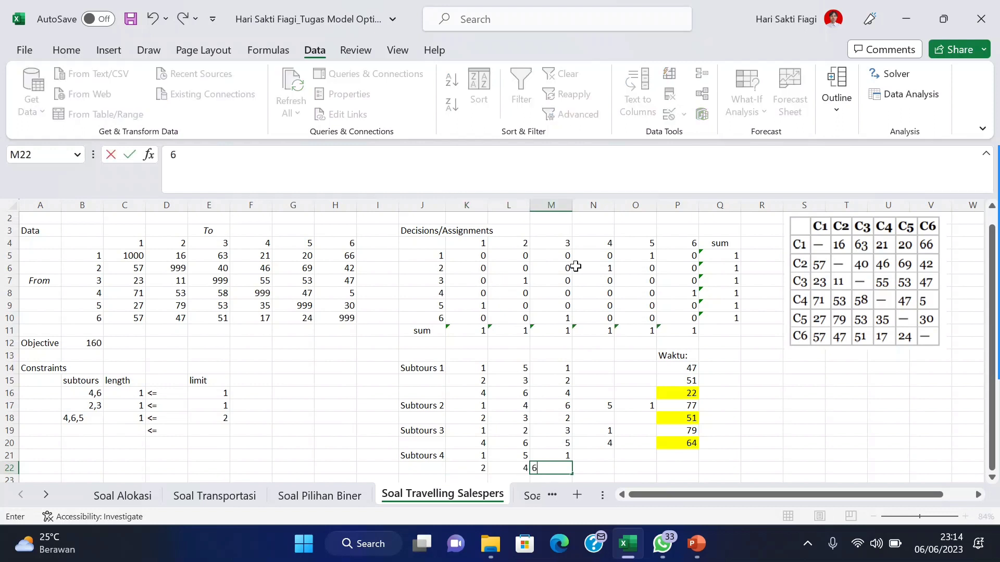
key("Tab")
type("3")
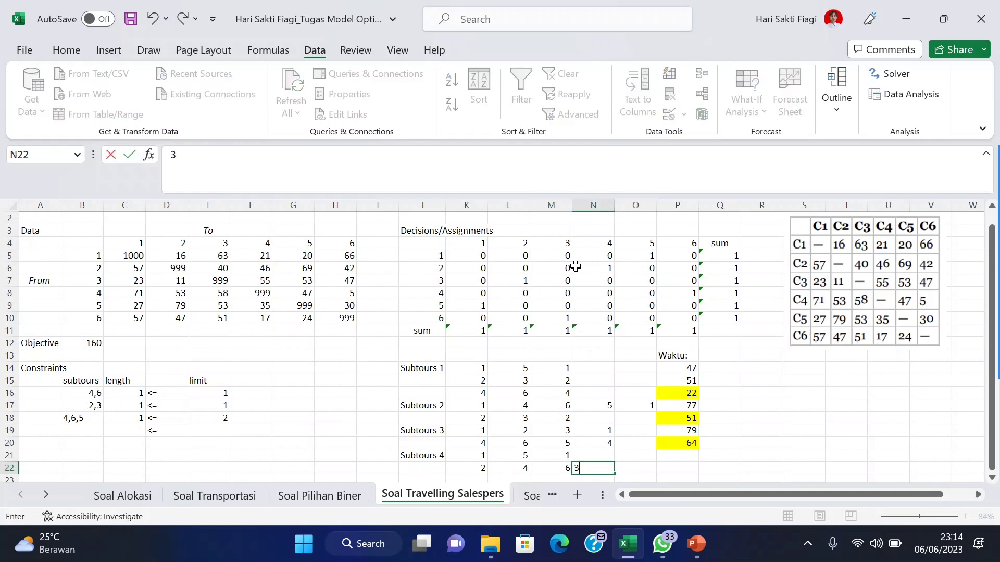
key("Tab")
type("2")
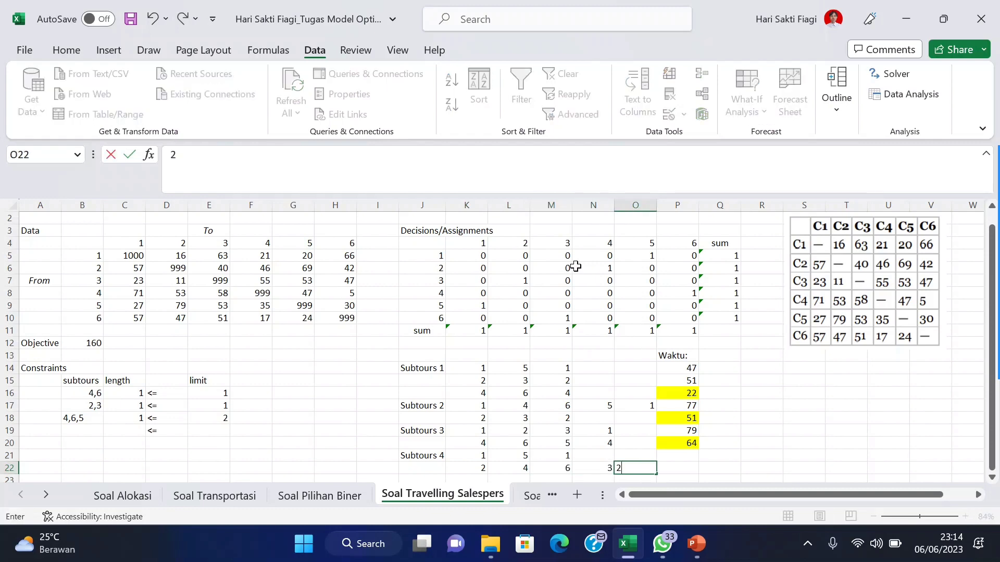
Step: Enter the travel time formula =F6+H8+E10+D7 in P22 for subtour 2-4-6-3-2
left_click(683, 468)
type("=")
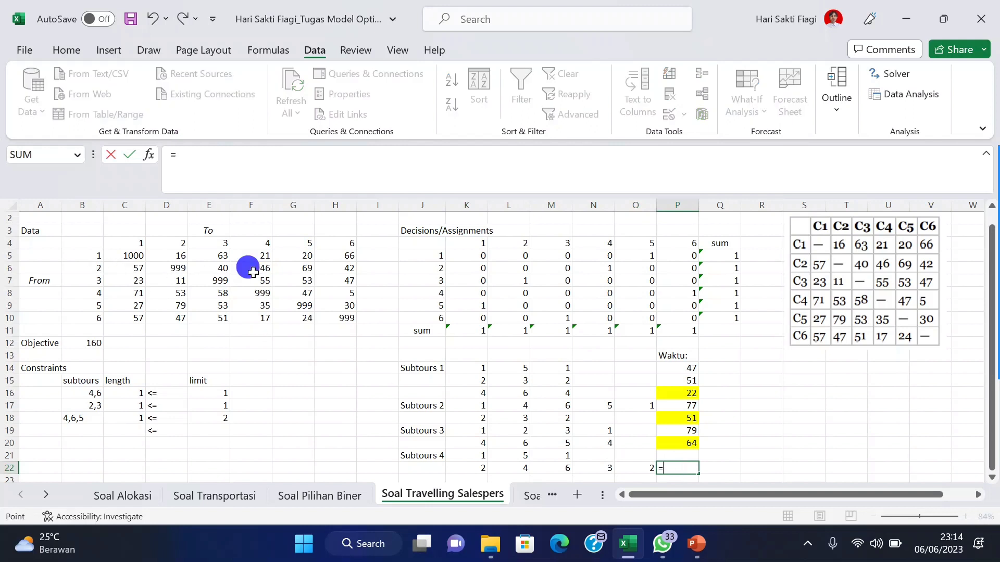
left_click(260, 268)
type("+")
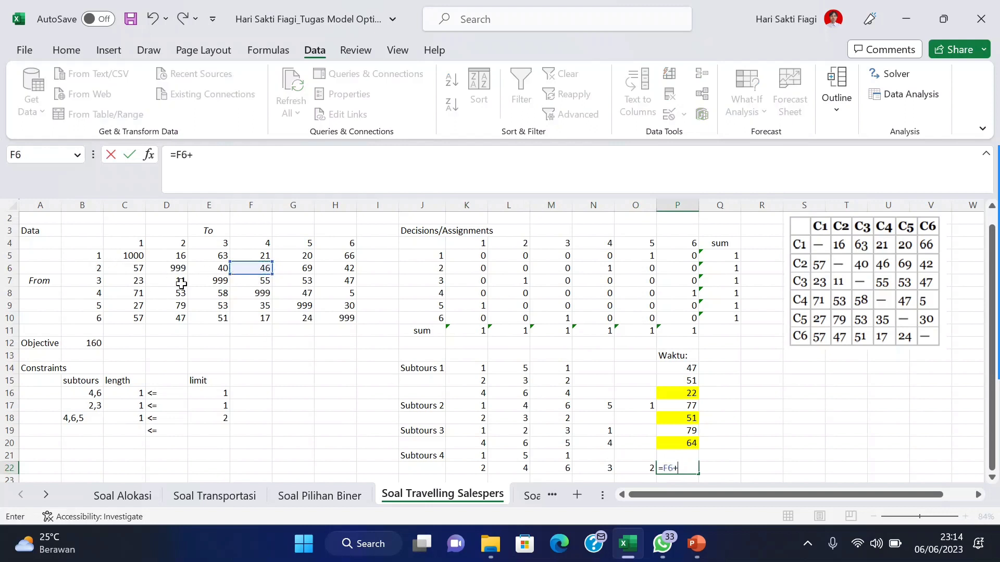
left_click(347, 293)
type("+")
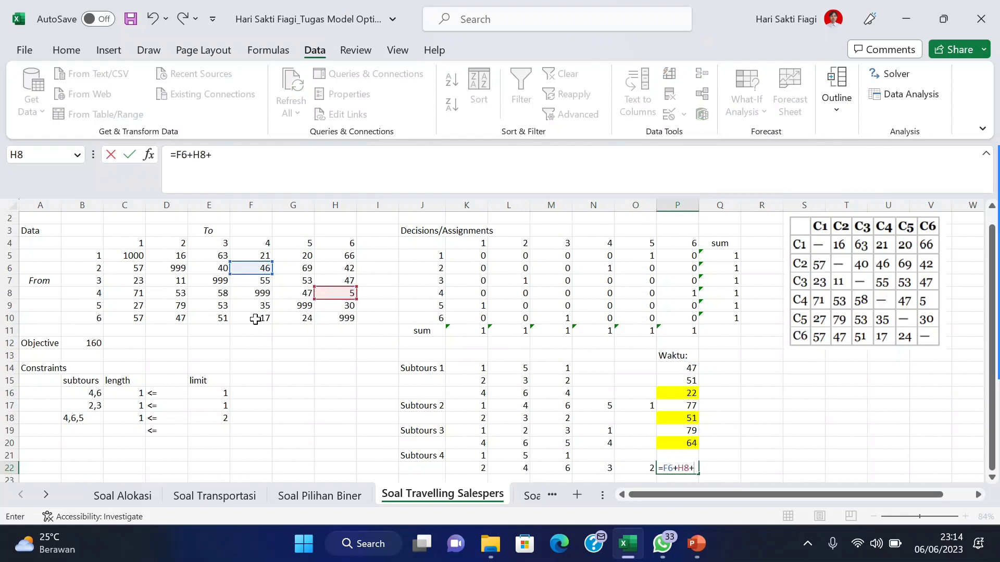
left_click(219, 319)
type("+")
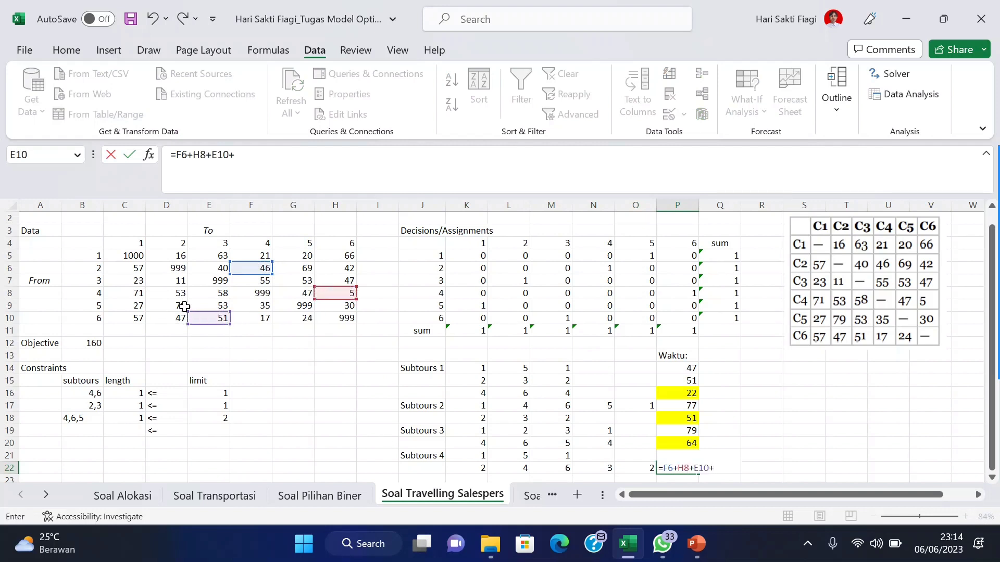
left_click(172, 280)
key("Return")
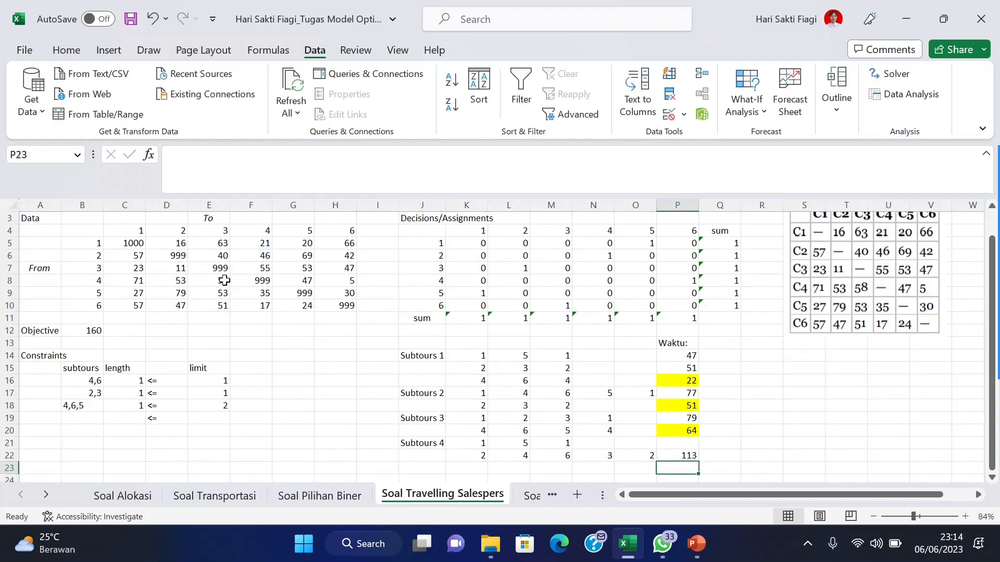
Step: Enter =P14 in P21 to reuse the travel time of subtour 1-5-1
left_click(684, 442)
type("=")
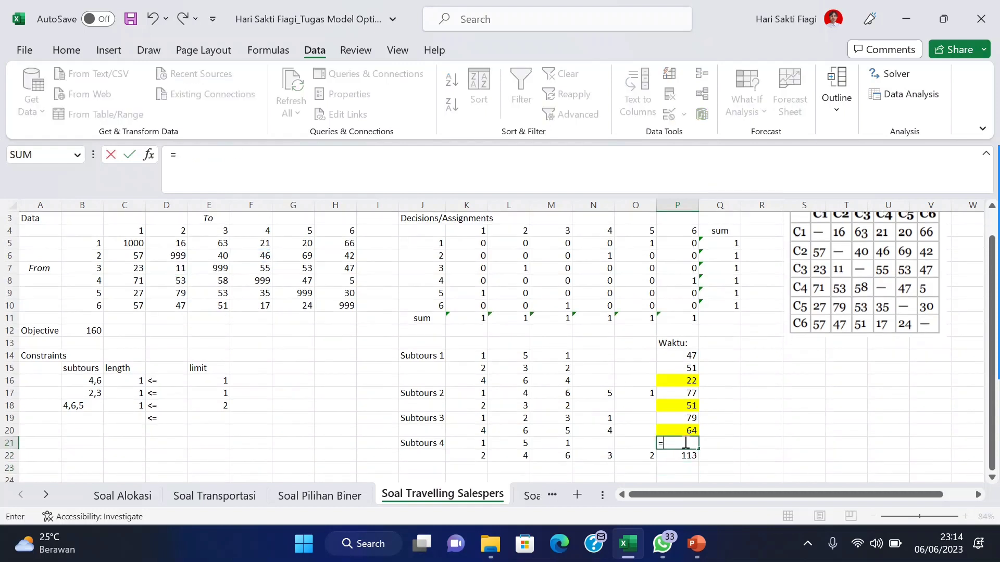
left_click(693, 356)
key("Return")
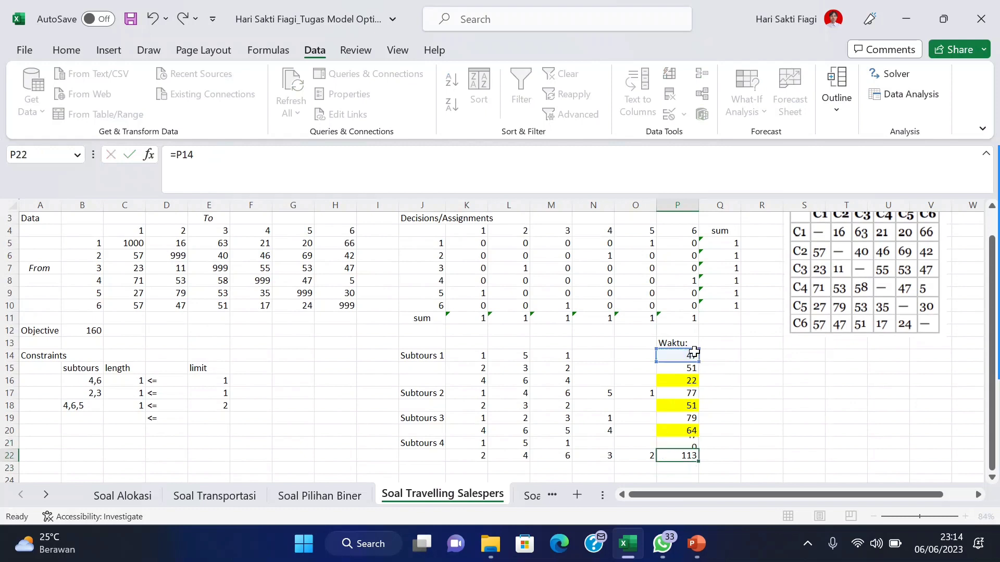
Step: Highlight the travel time of subtour 1-5-1 in P21 with yellow fill
left_click(687, 444)
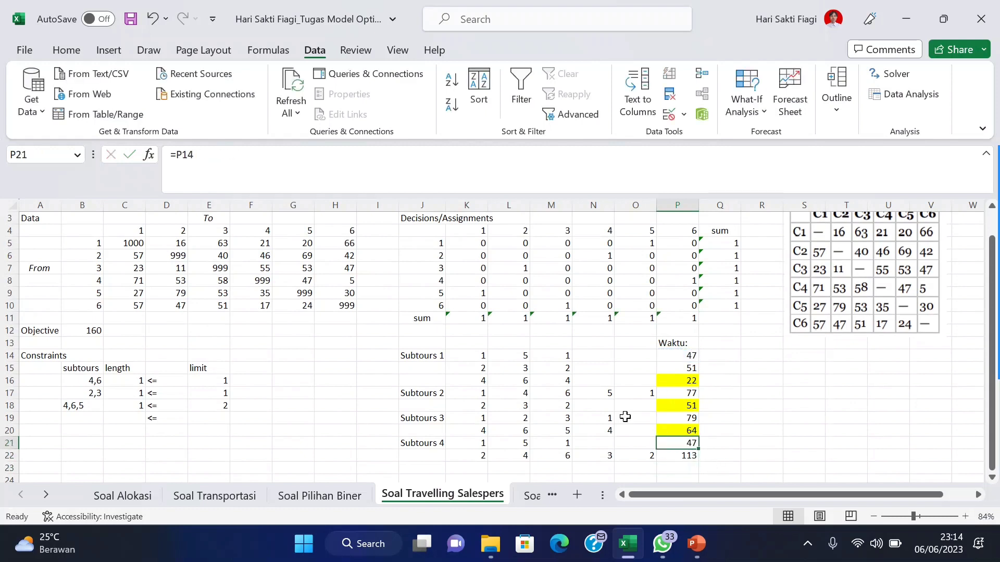
left_click(66, 50)
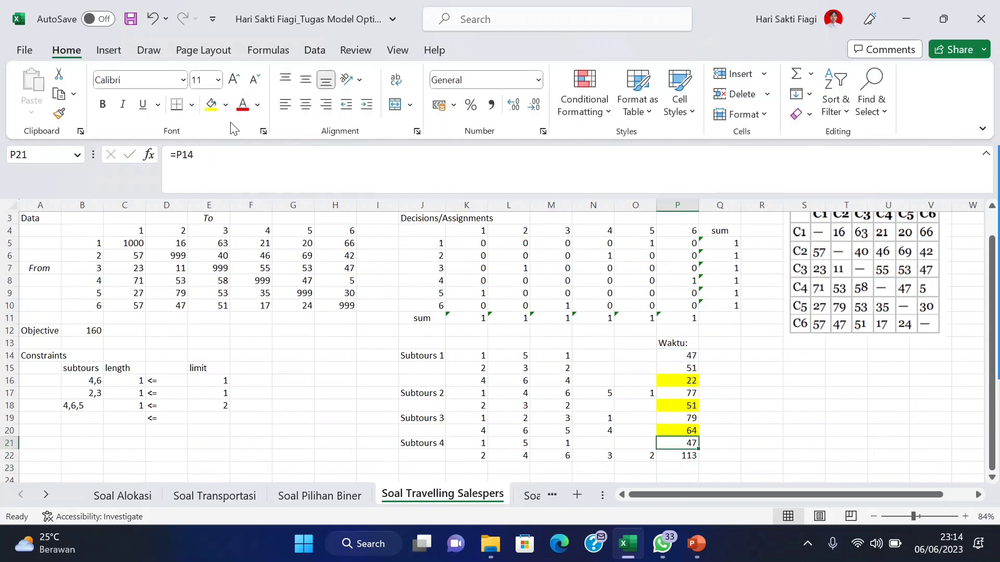
left_click(211, 104)
Step: Enter subtour 1,5 in B19 of the constraints table and its length formula =O5+K9 in C19
left_click(91, 417)
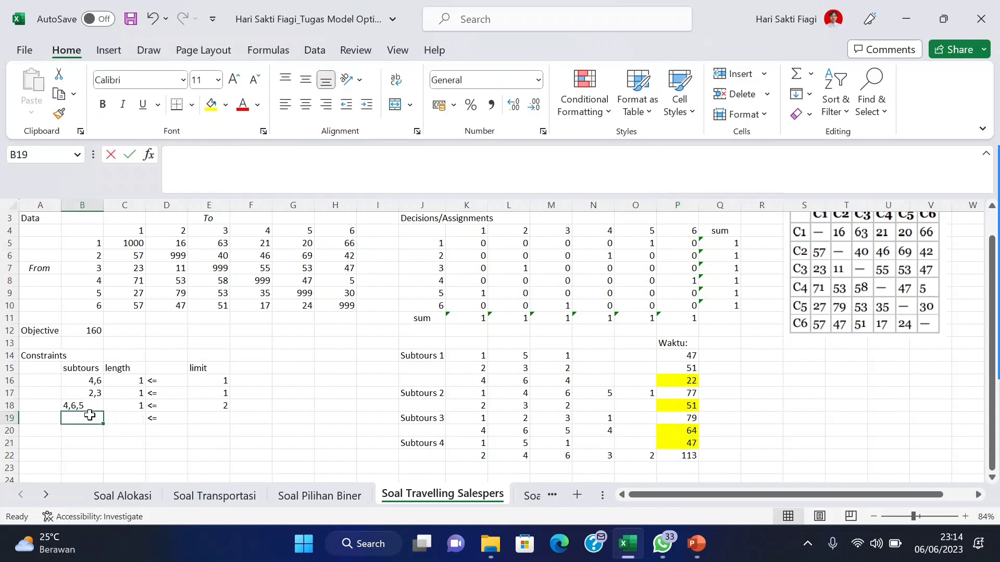
type("1,5")
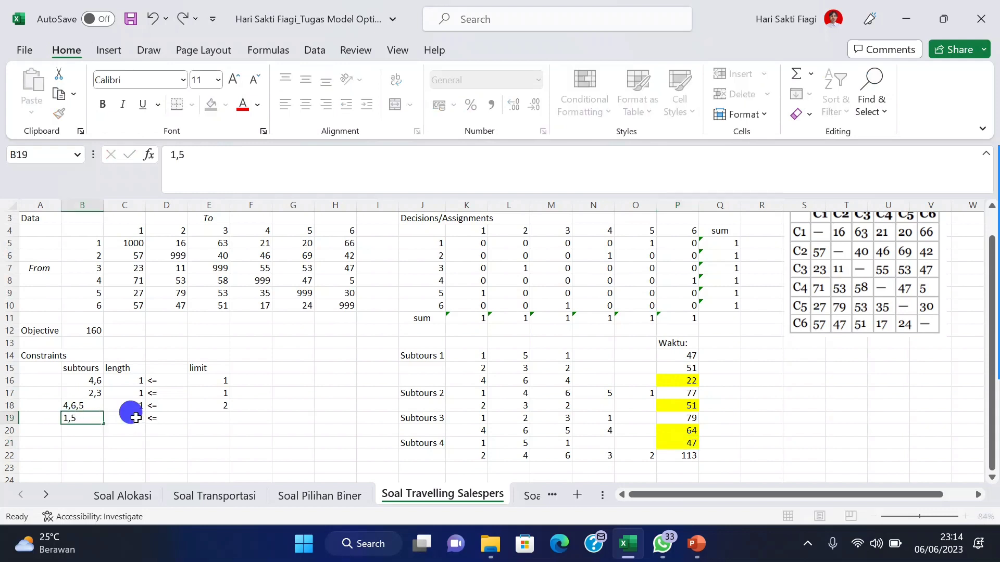
left_click(130, 417)
type("=")
scroll(326, 361, "up", 1)
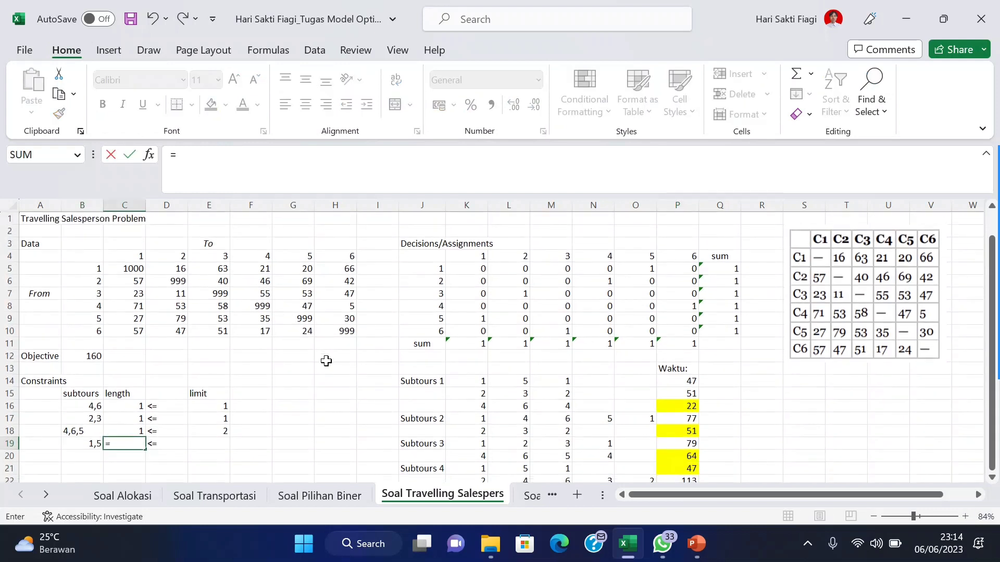
left_click(647, 270)
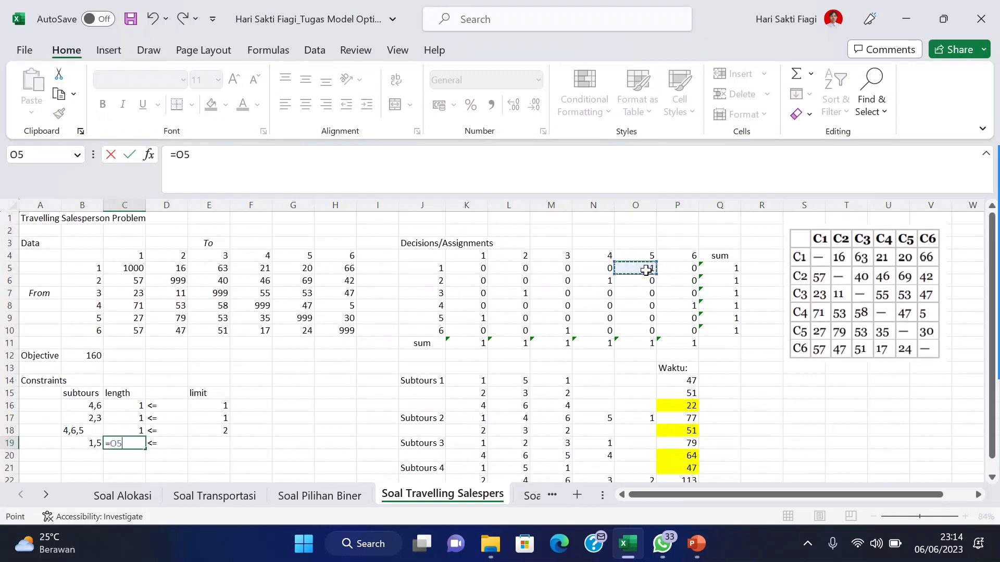
type("+")
left_click(474, 316)
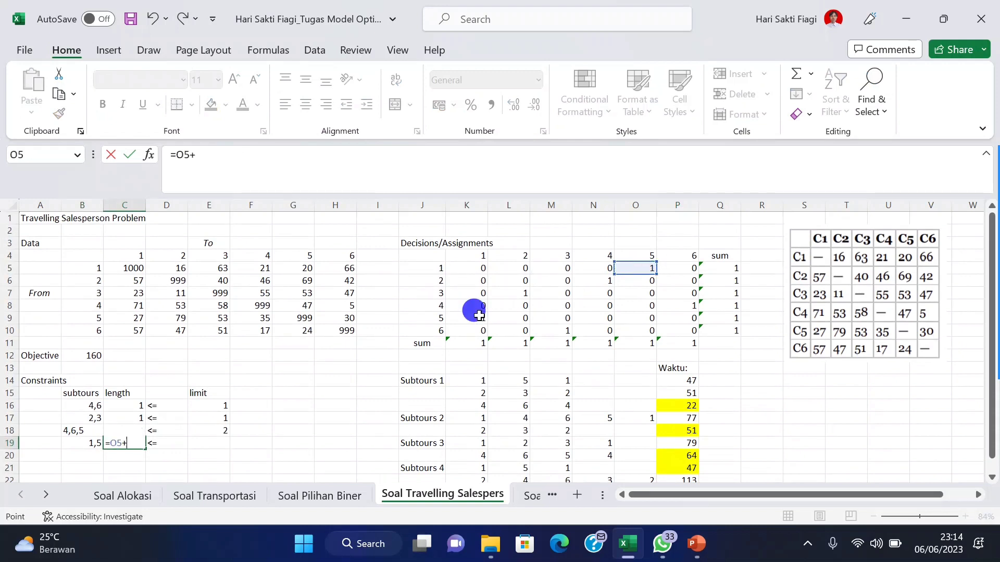
key("Return")
Step: Enter the limit formula =2-1 in E19 for subtour 1,5
left_click(208, 442)
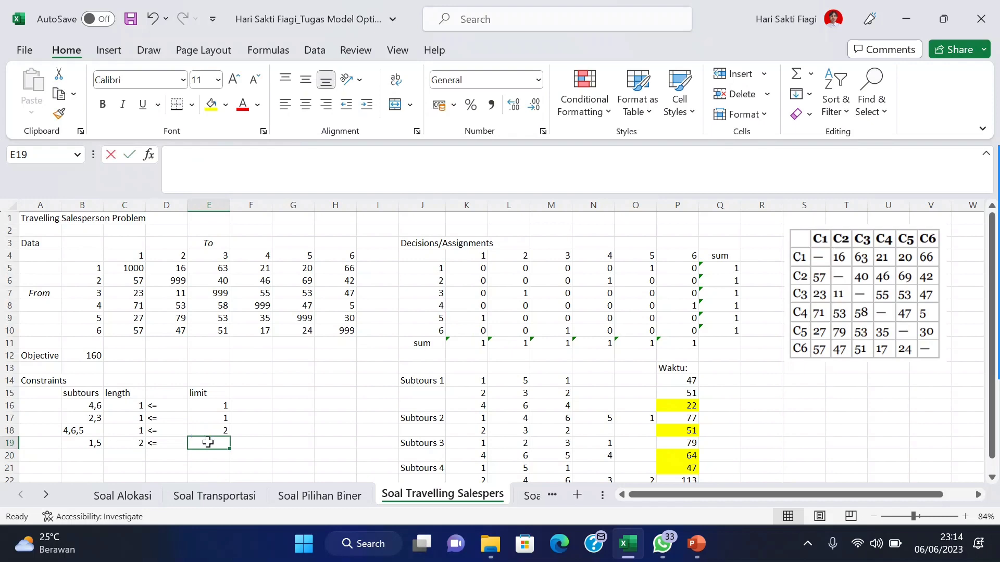
type("=2-1")
key("Return")
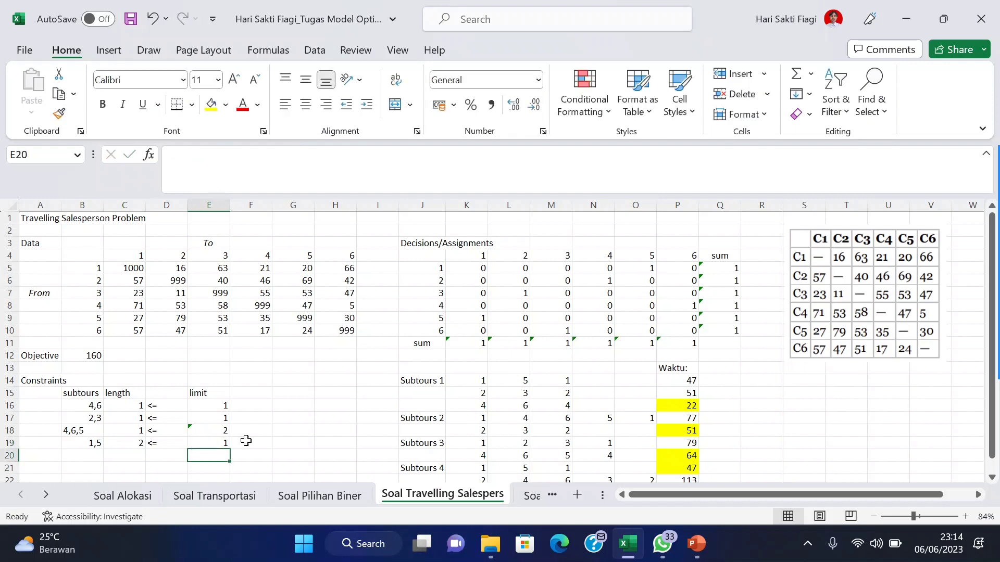
scroll(407, 429, "down", 1)
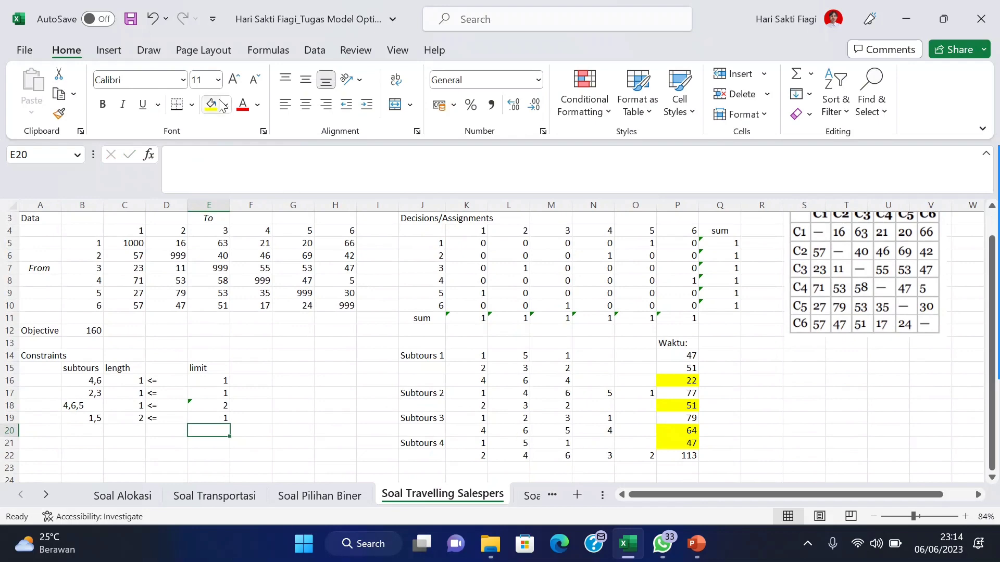
Step: Add the Solver constraint $C$19 <= $E$19 to eliminate subtour 1,5
left_click(314, 52)
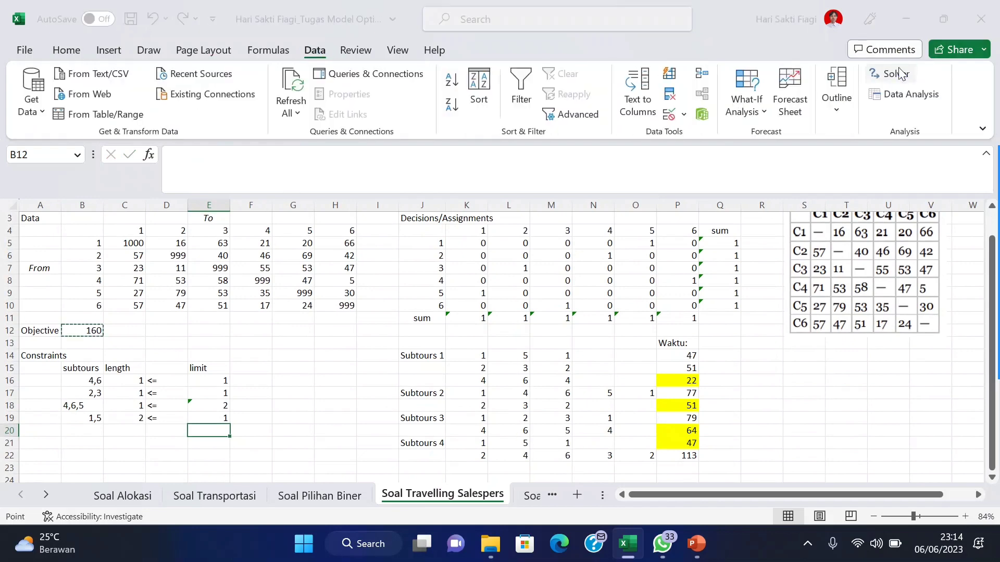
left_click(891, 73)
left_click_drag(379, 38, 647, 86)
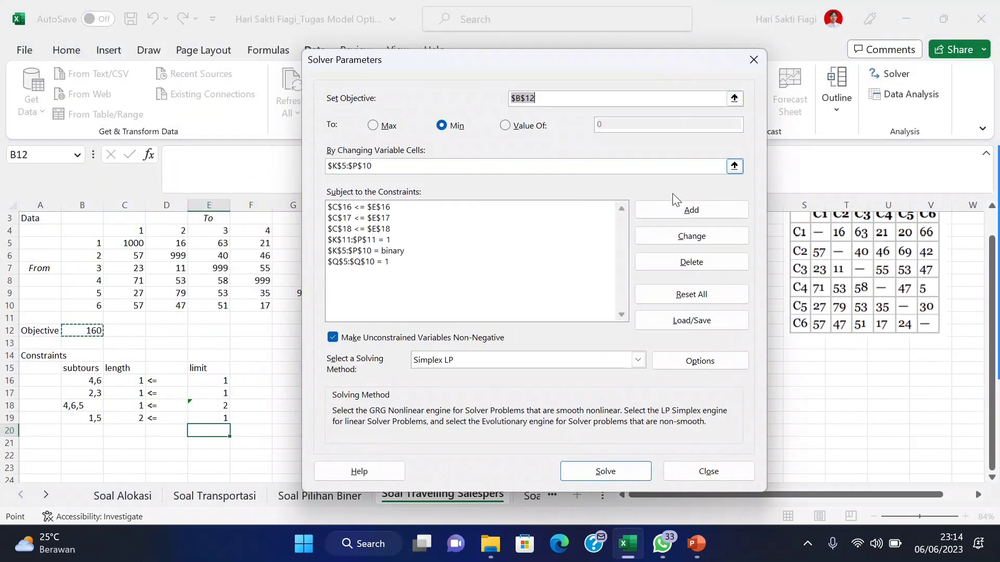
left_click(656, 209)
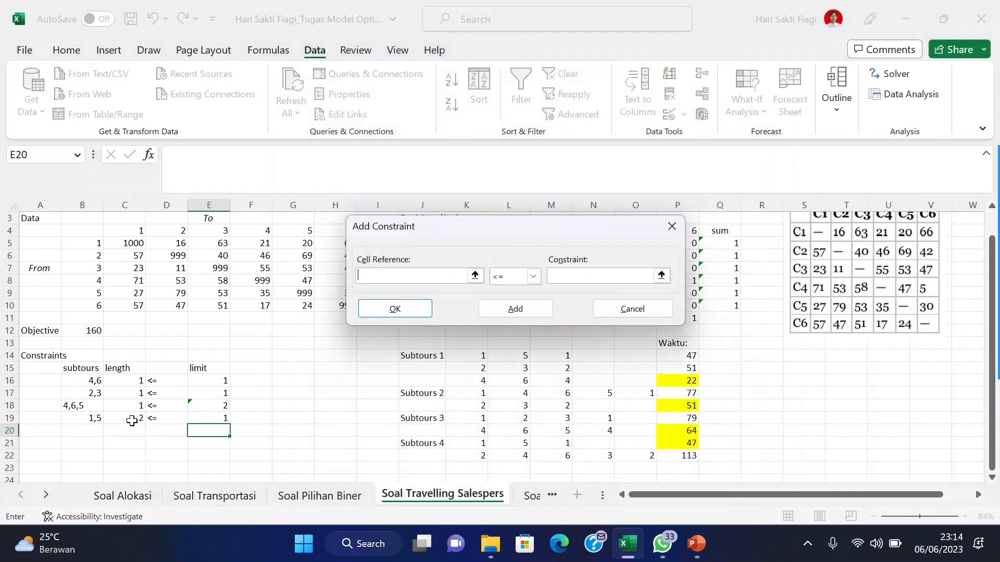
left_click(132, 420)
left_click(579, 275)
left_click(213, 417)
left_click(396, 309)
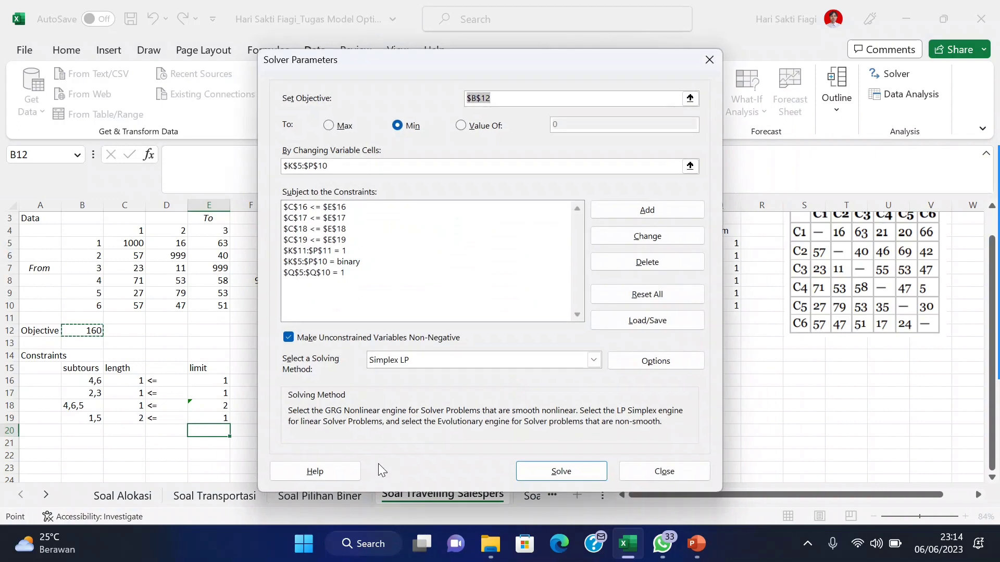
Step: Solve the travelling salesperson model with Simplex LP, keep the Solver solution and close Solver
left_click(542, 471)
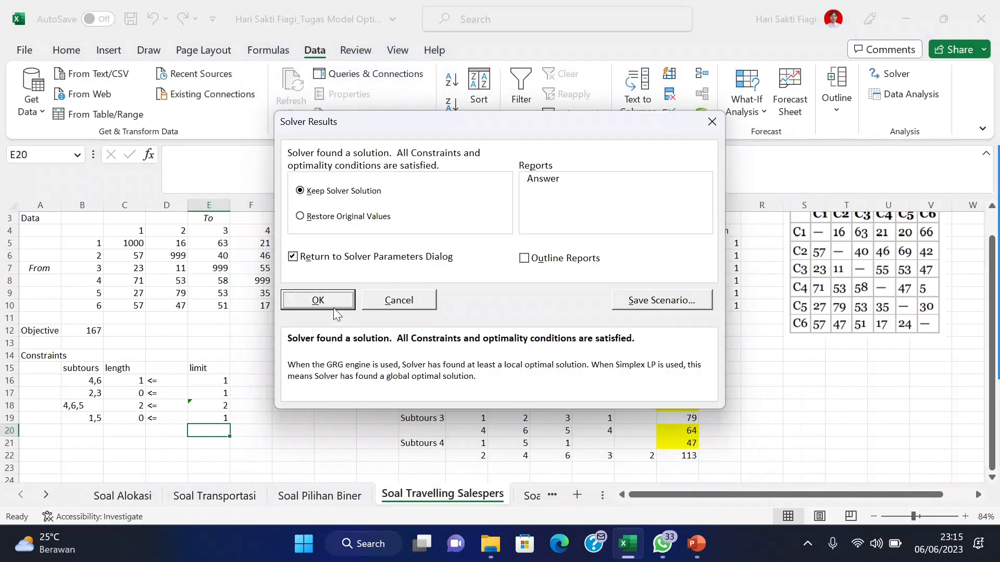
left_click(334, 309)
left_click(599, 469)
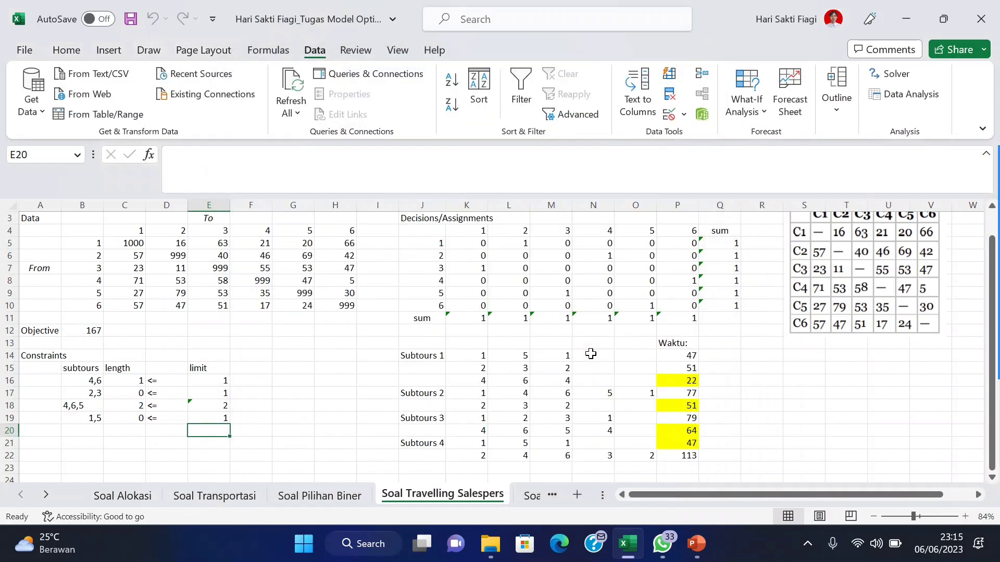
Step: Enter the label Sobtours 5 in J23 below the Subtours 4 rows
scroll(582, 355, "down", 2)
left_click(432, 443)
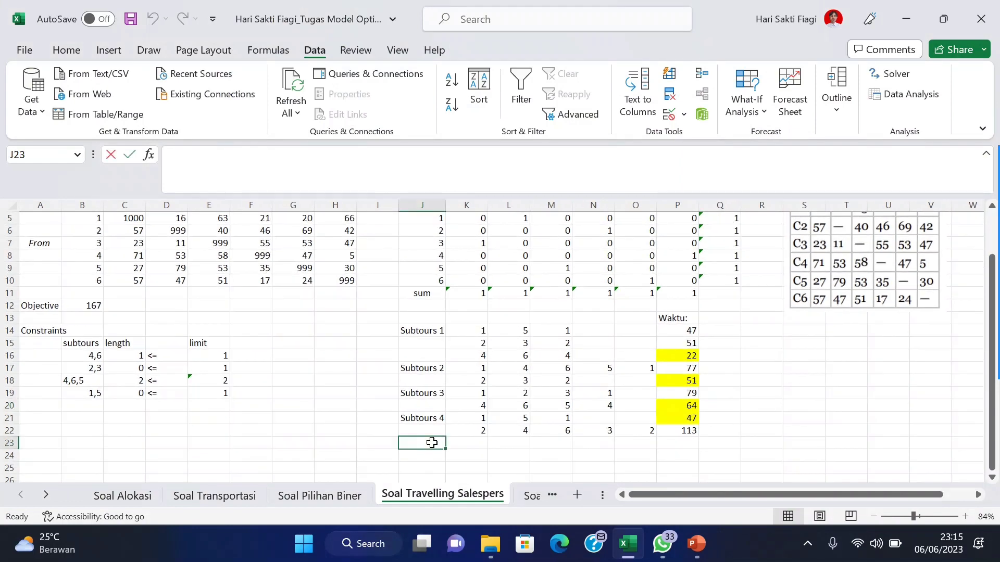
type("Sobtours 5")
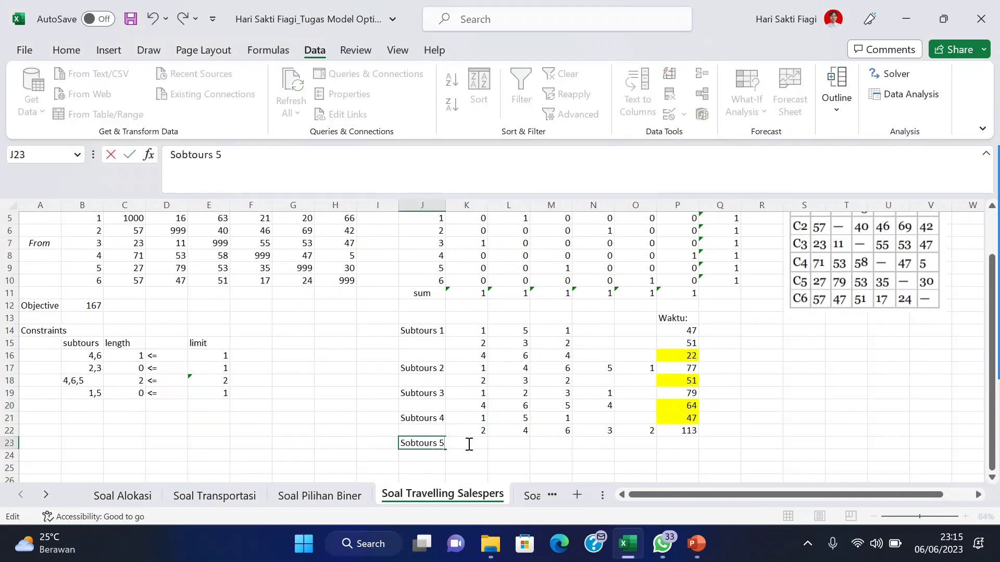
key("Tab")
Step: Record the tour from the assignment matrix as 1, 2, 4, 6, 5, 3, 1 across K23:Q23
scroll(469, 443, "up", 2)
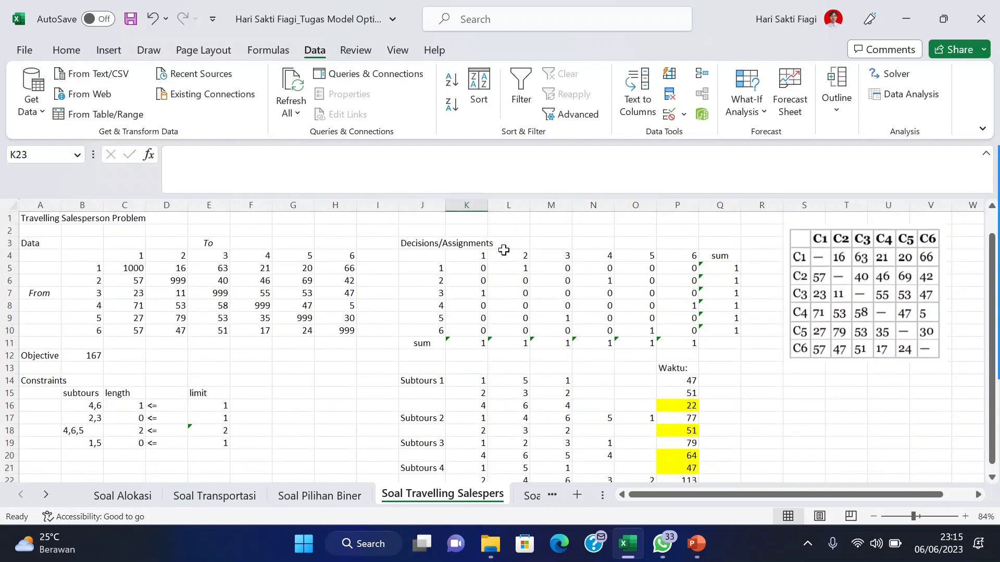
type("1")
scroll(510, 281, "down", 2)
key("Tab")
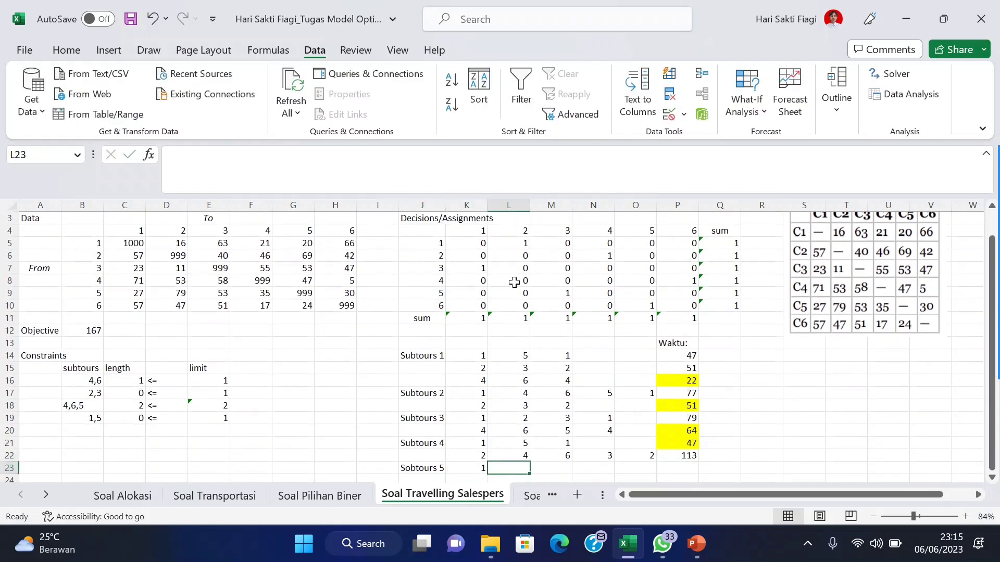
type("2")
key("Tab")
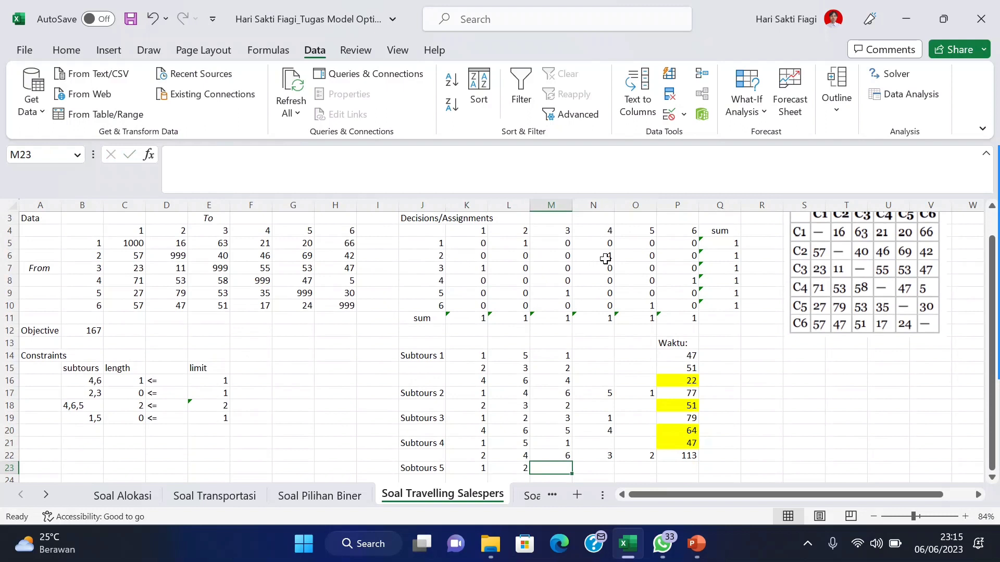
type("4")
key("Tab")
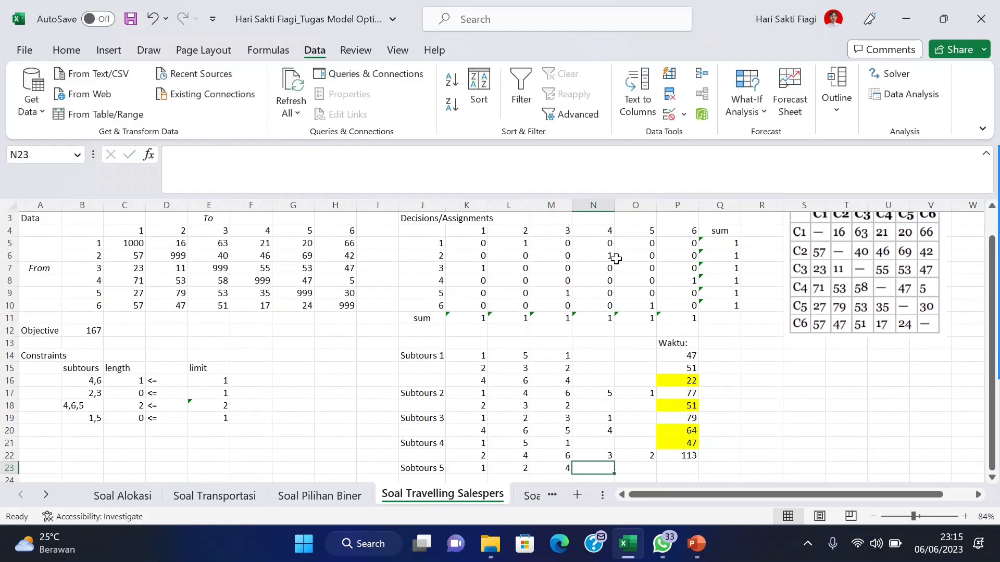
type("6")
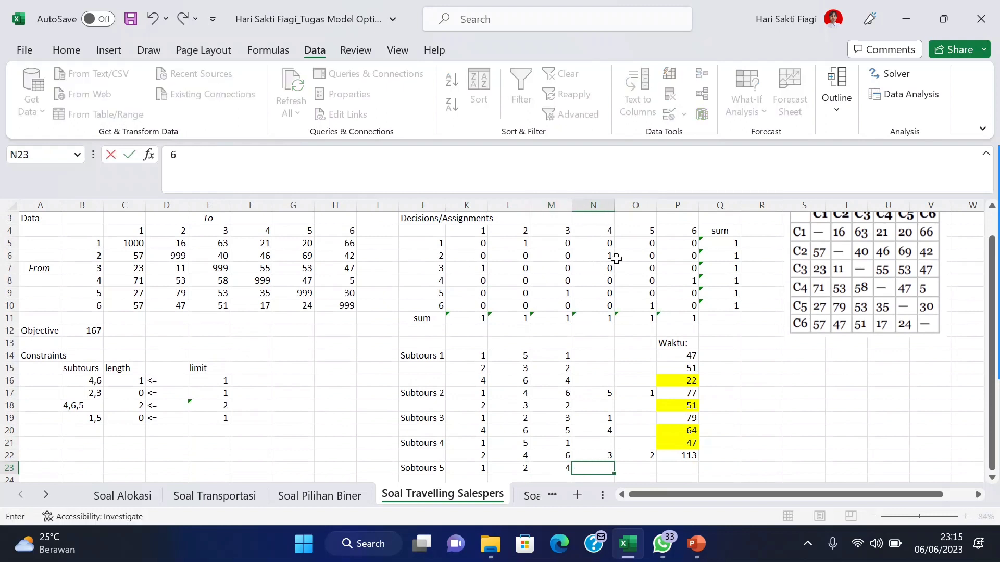
key("Tab")
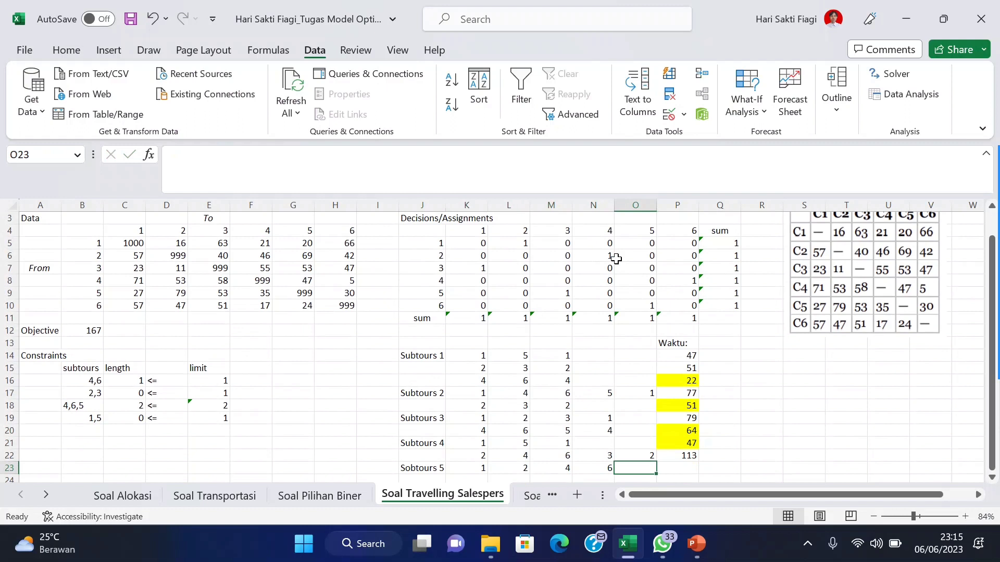
type("5")
key("Tab")
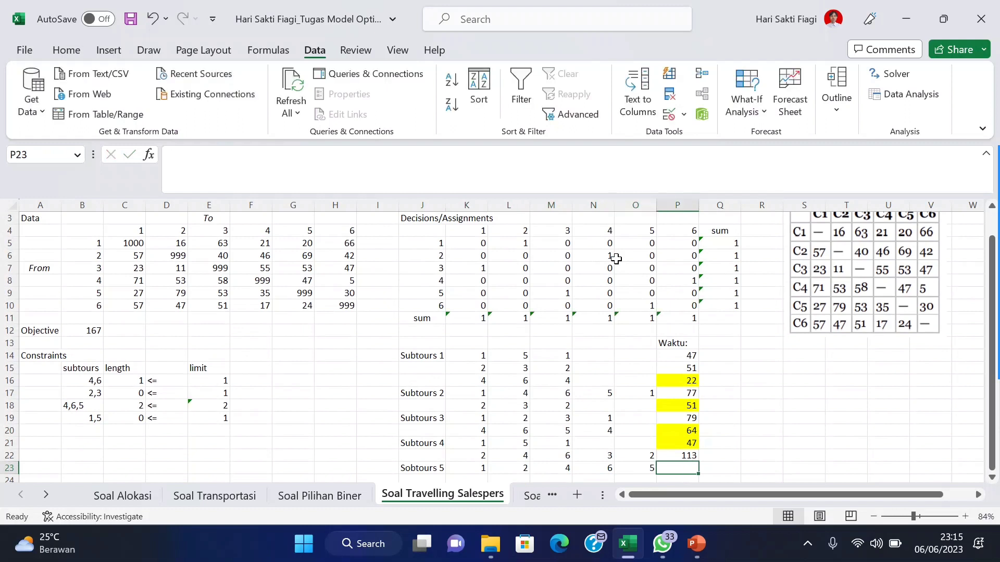
type("3")
key("Tab")
type("1")
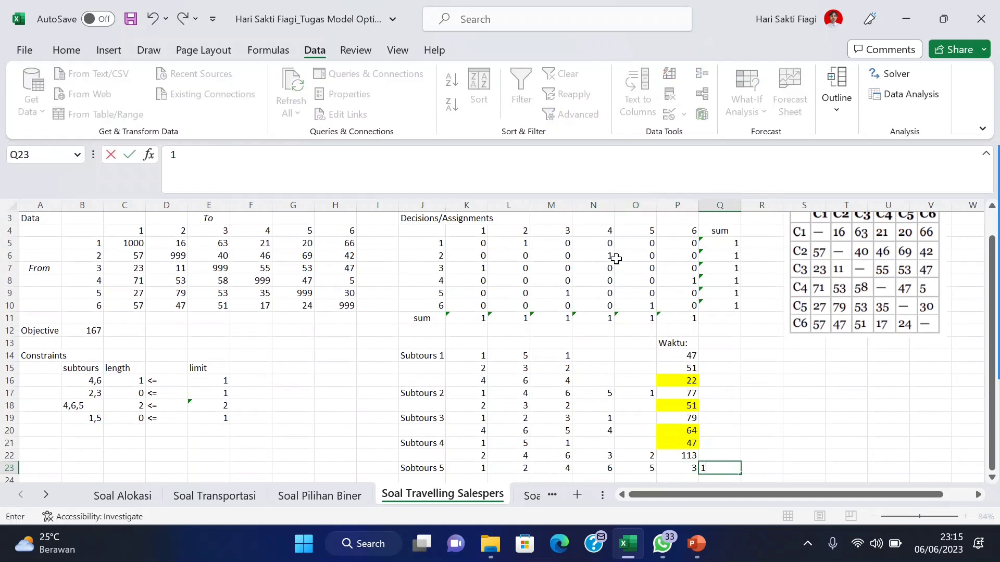
key("Tab")
scroll(623, 292, "down", 1)
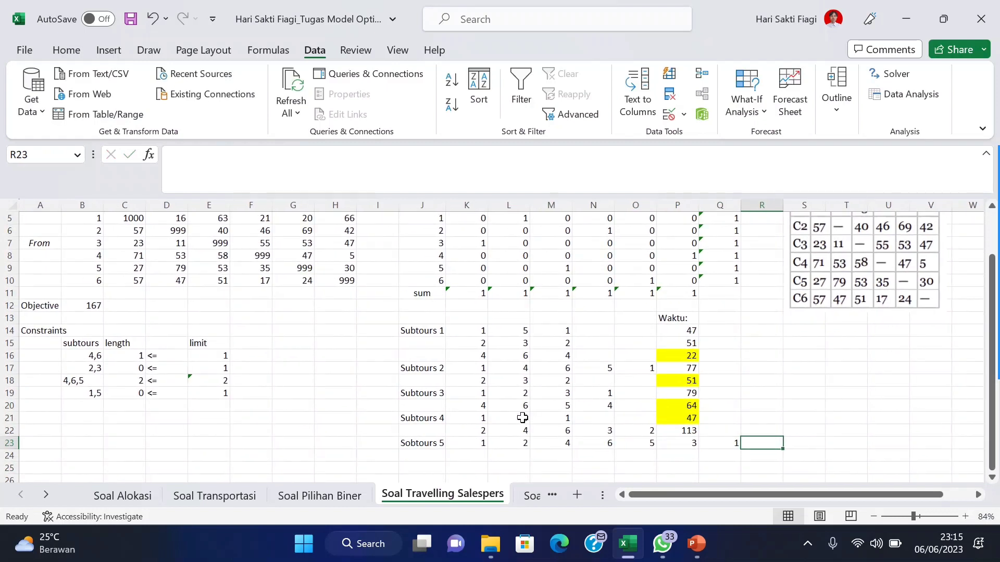
left_click_drag(469, 440, 729, 442)
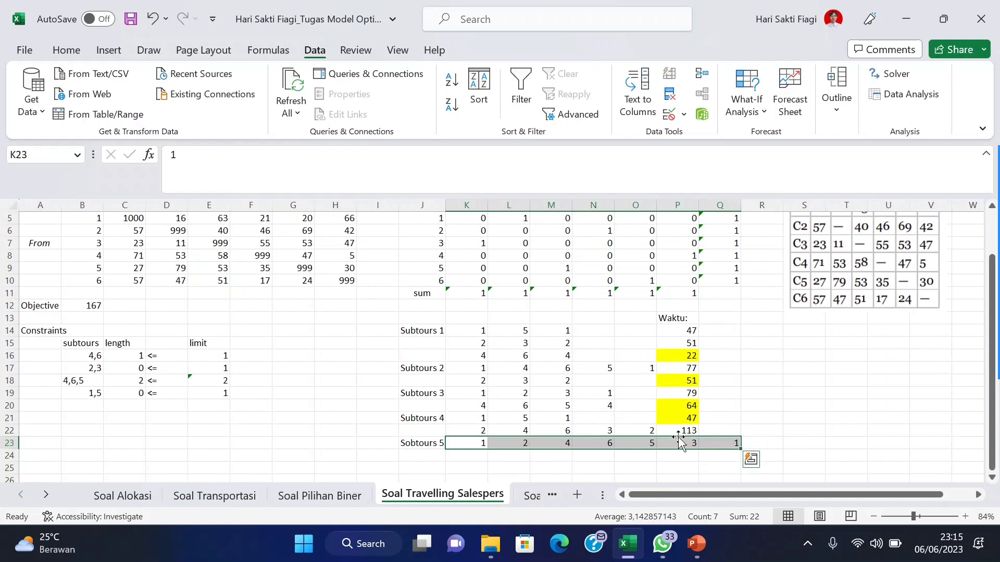
Step: Enter the travel time formula =D5+F6+H8+G10+E9+C7 in R23 for tour 1-2-4-6-5-3-1
left_click(762, 442)
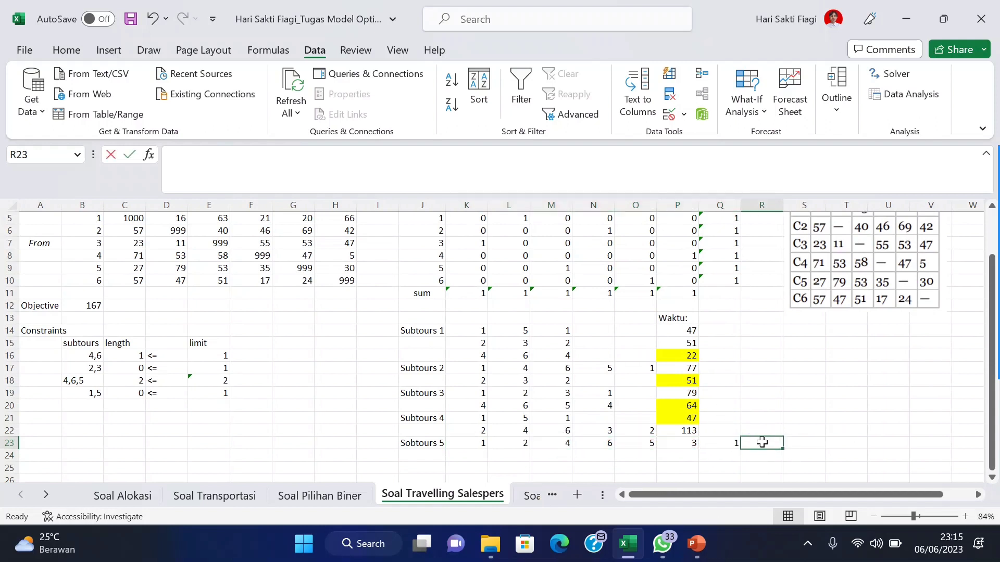
type("=")
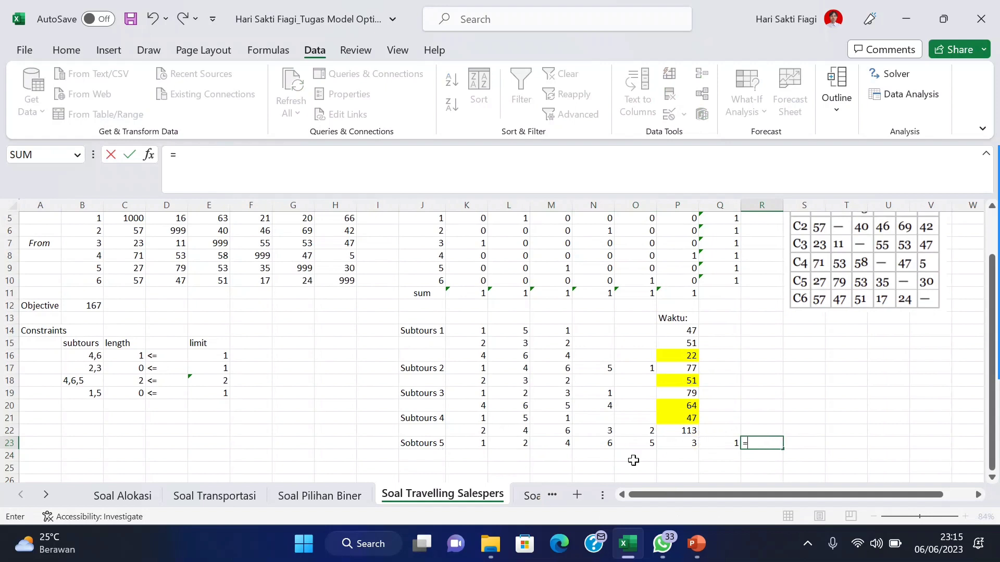
scroll(619, 426, "up", 1)
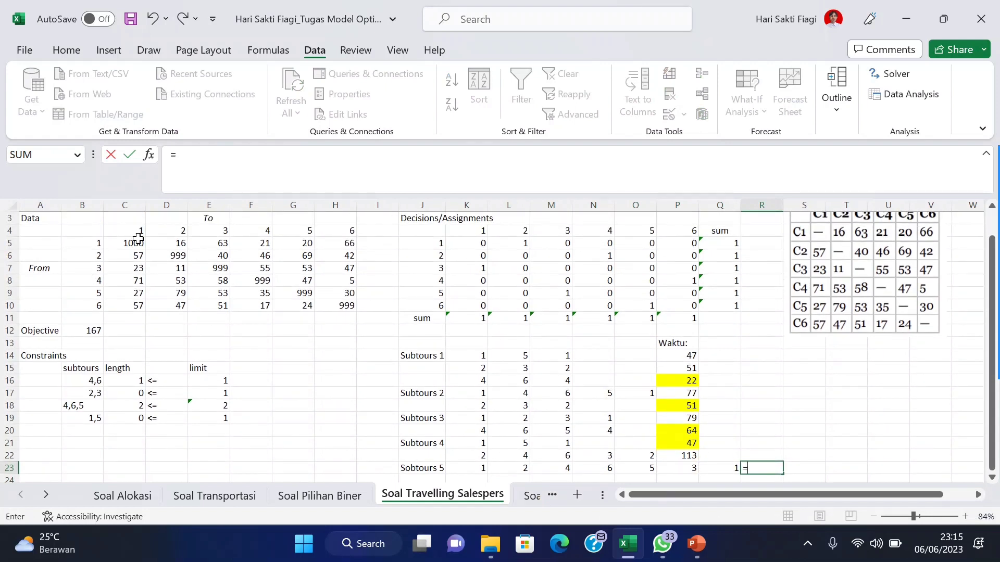
left_click(176, 242)
type("+")
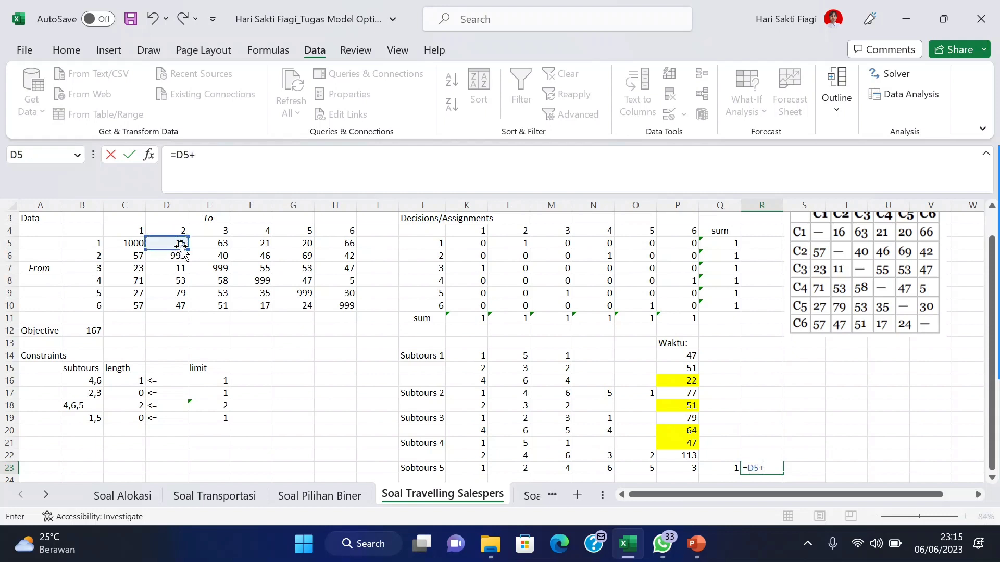
left_click(265, 255)
type("+")
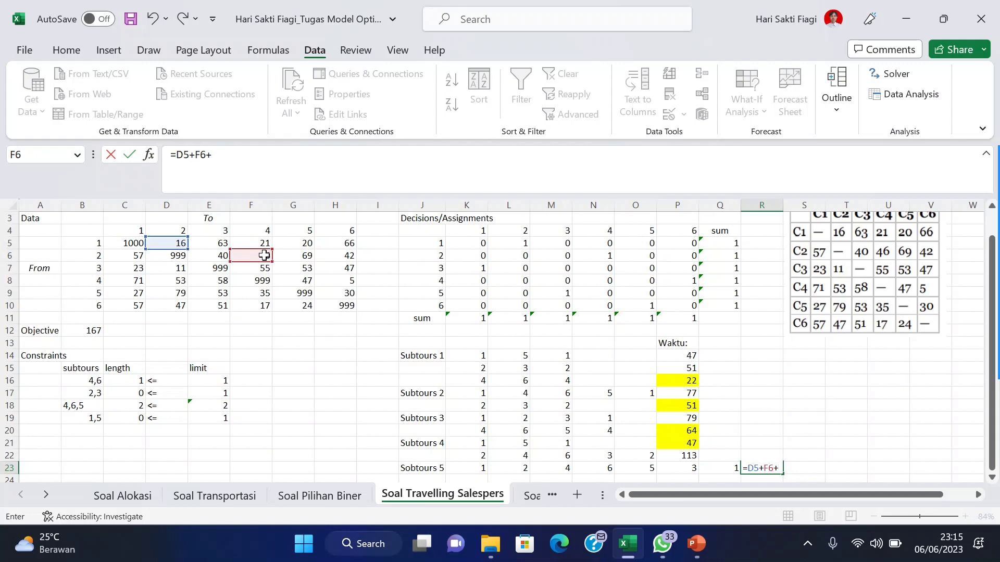
left_click(331, 280)
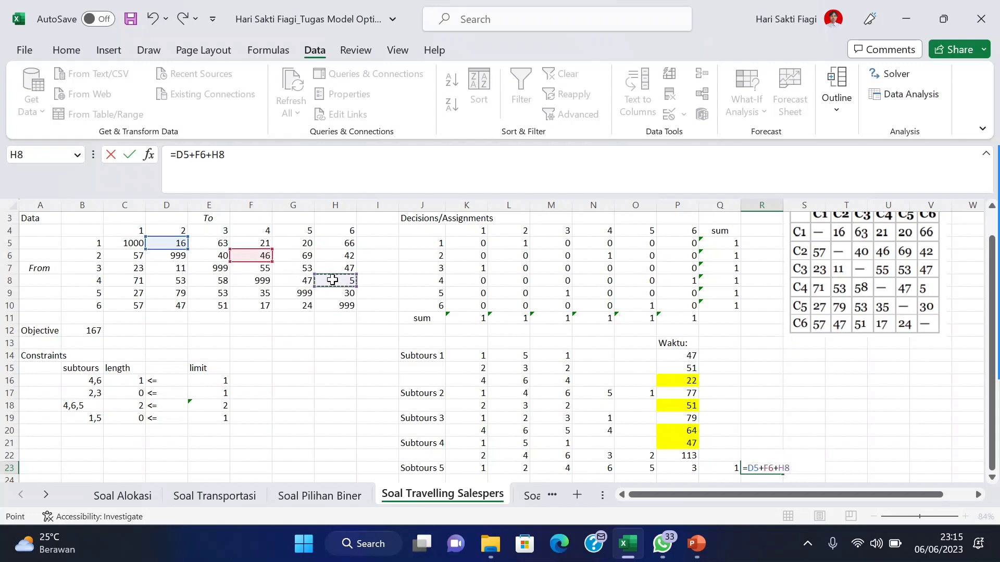
type("+")
left_click(299, 305)
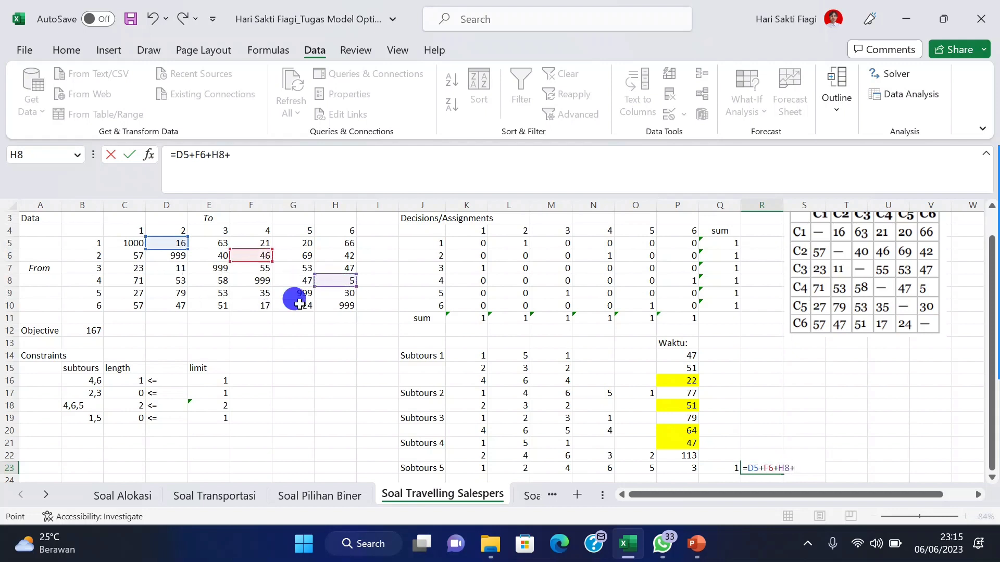
type("+")
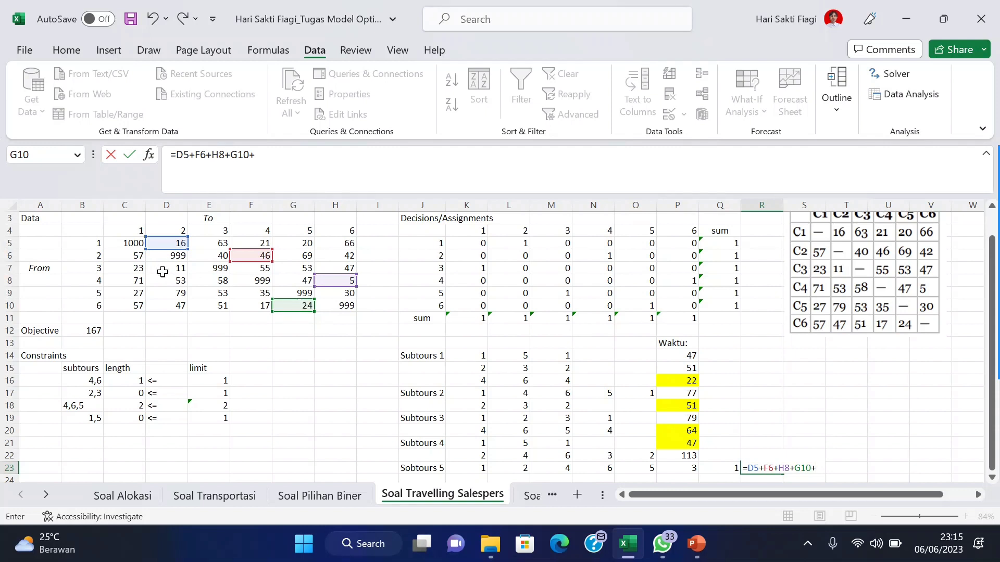
left_click(204, 293)
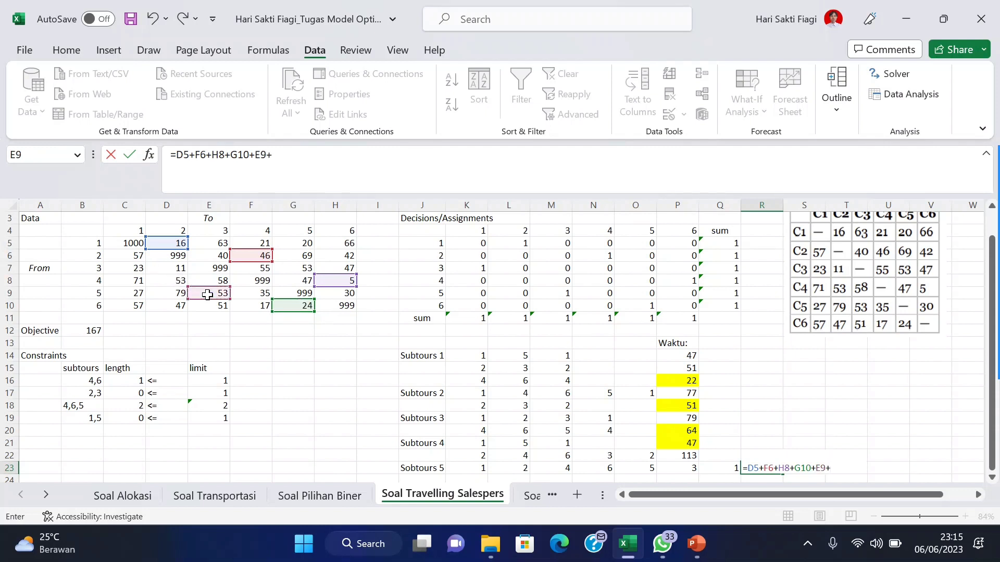
left_click(139, 268)
key("Return")
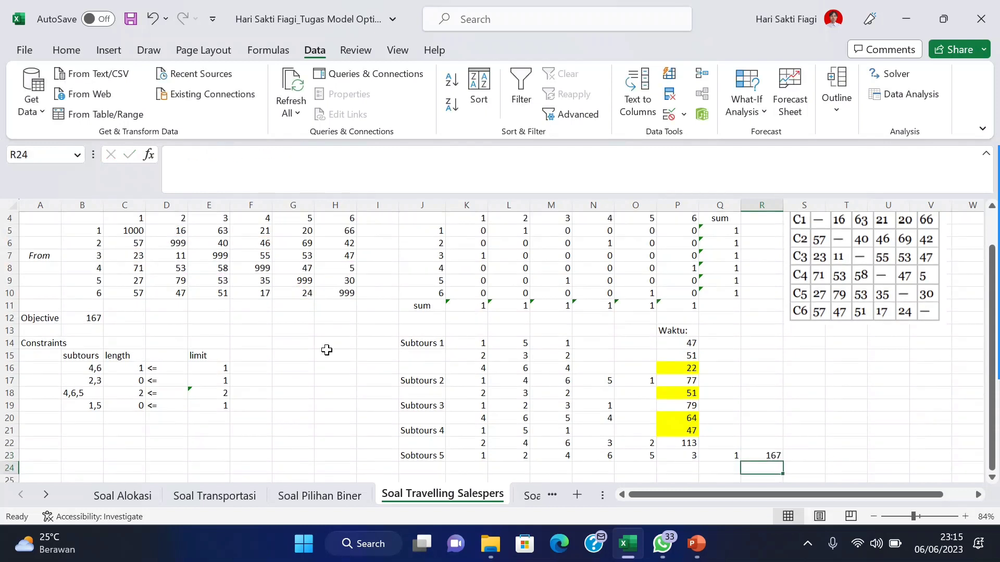
Step: Highlight the complete tour's travel time in R23 with yellow fill
left_click(760, 454)
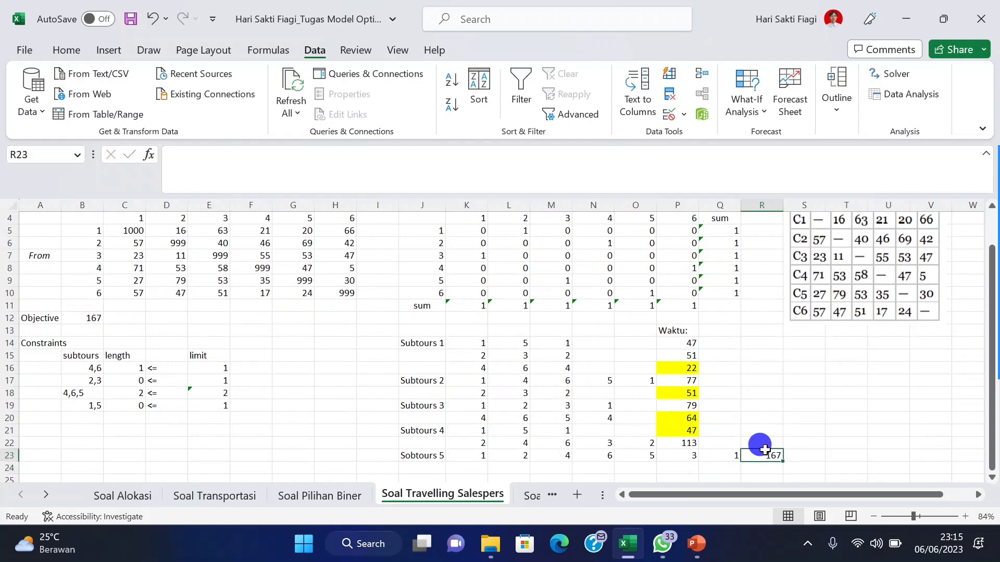
left_click(62, 55)
left_click(210, 105)
left_click(818, 430)
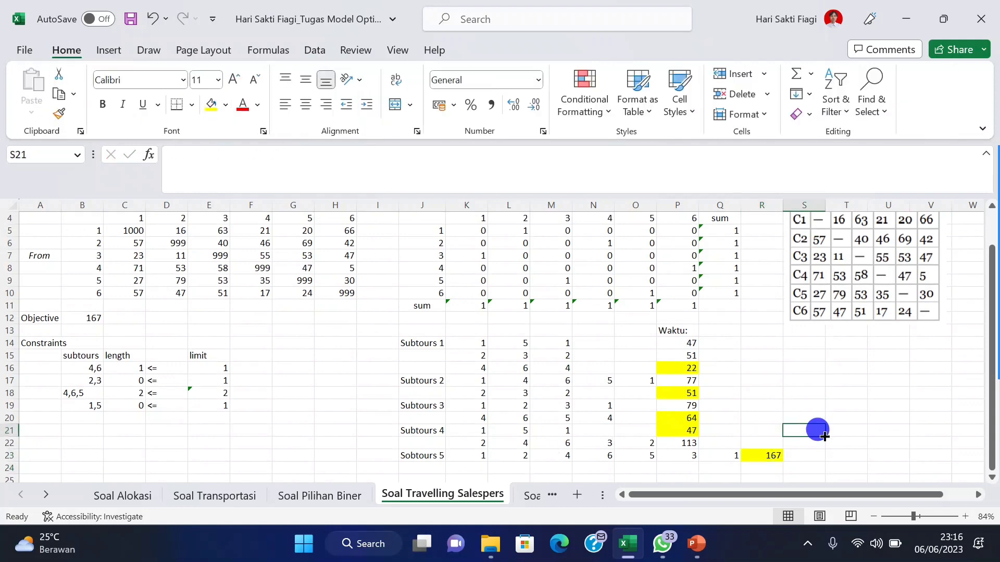
scroll(703, 358, "up", 1)
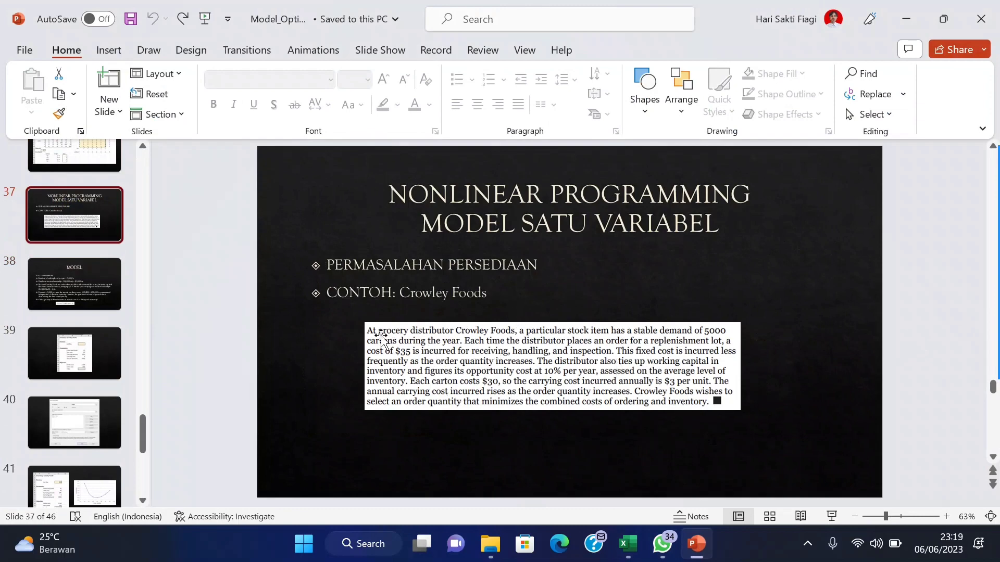
Step: Review the Crowley Foods order-quantity model and spreadsheet layout on slides 38 and 39, and switch to the Excel workbook
left_click(90, 269)
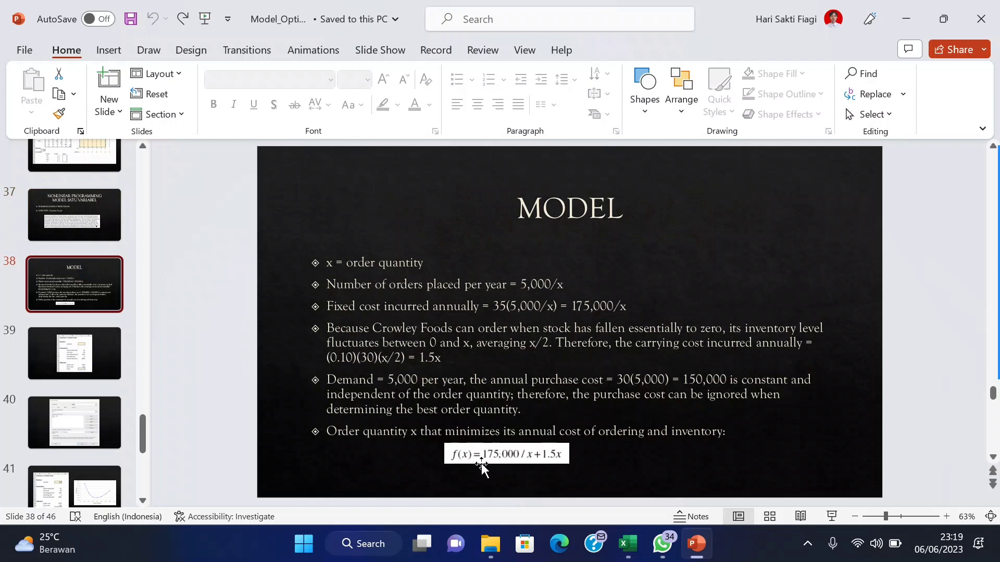
left_click(467, 448)
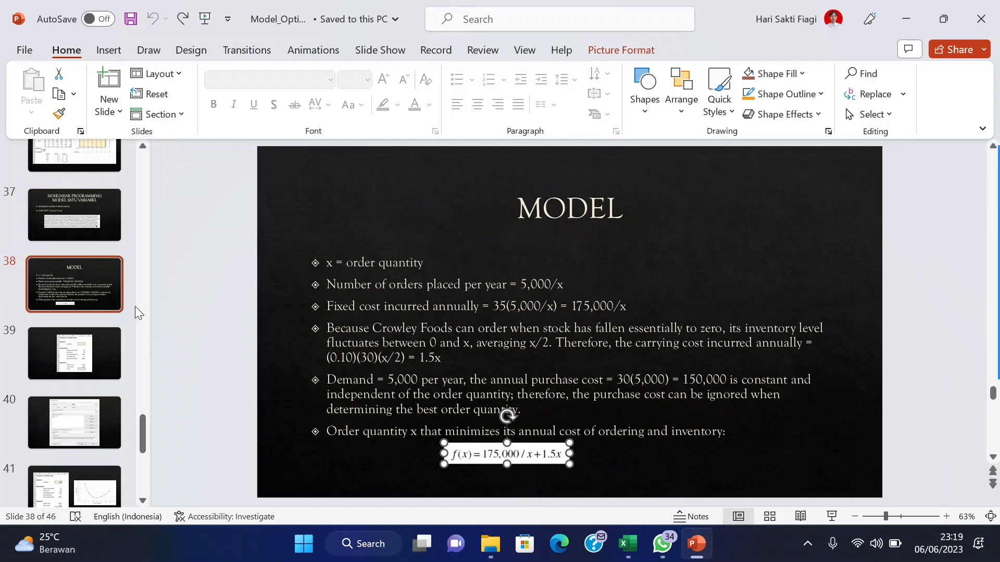
left_click(29, 353)
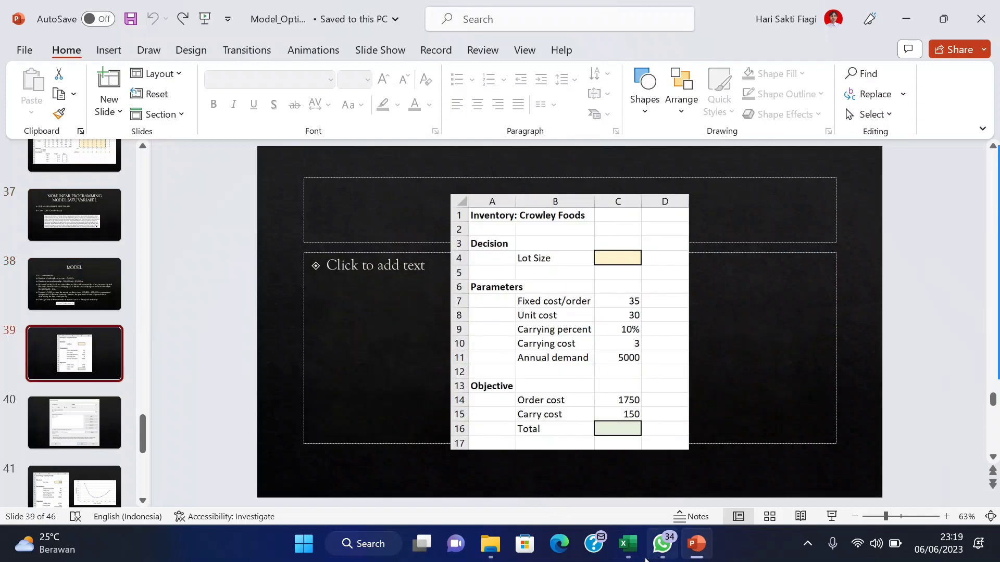
left_click(637, 555)
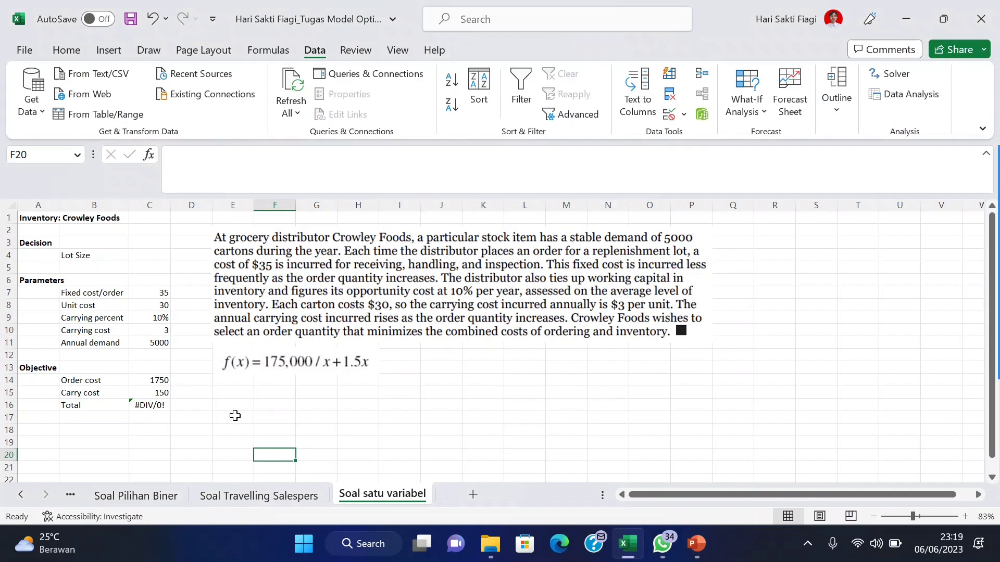
Step: Inspect the total cost formula in C16 against the model function f(x) = 175,000/x + 1.5x
left_click(148, 412)
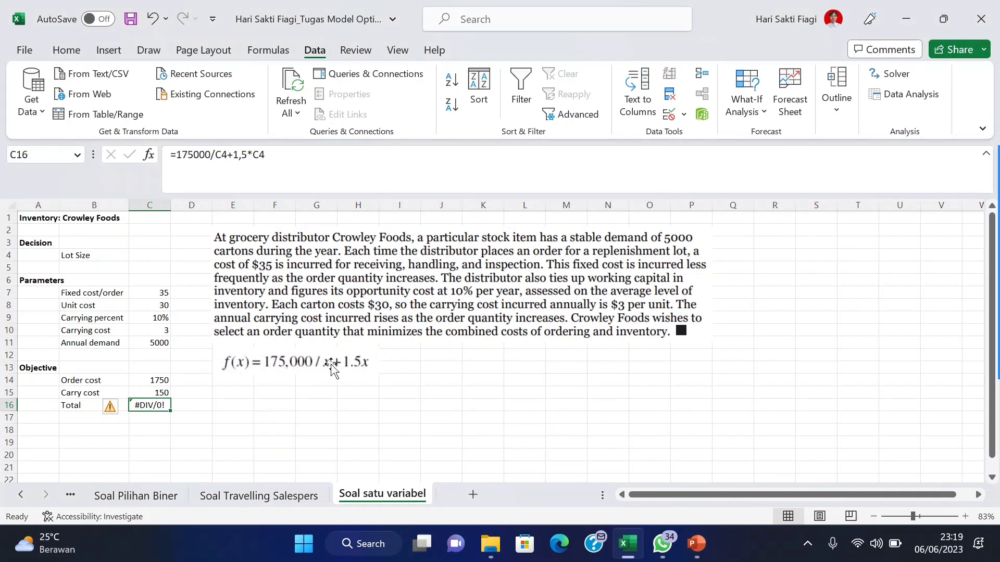
left_click(268, 151)
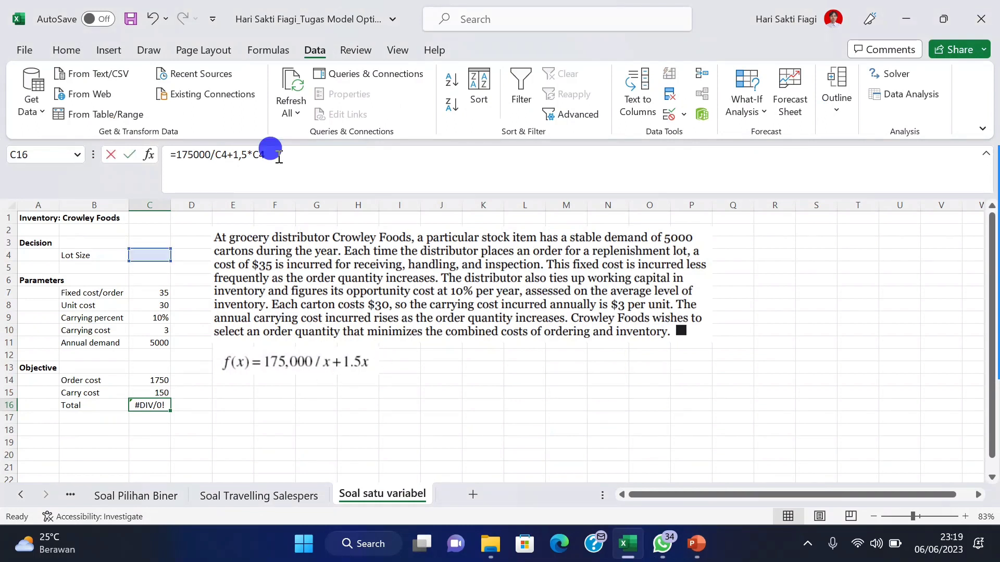
key("Return")
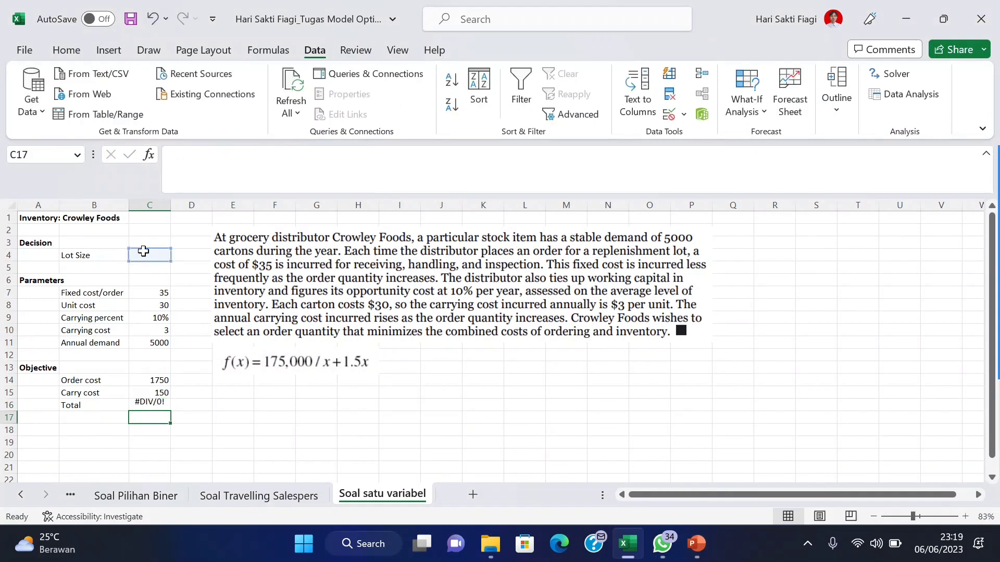
left_click(162, 405)
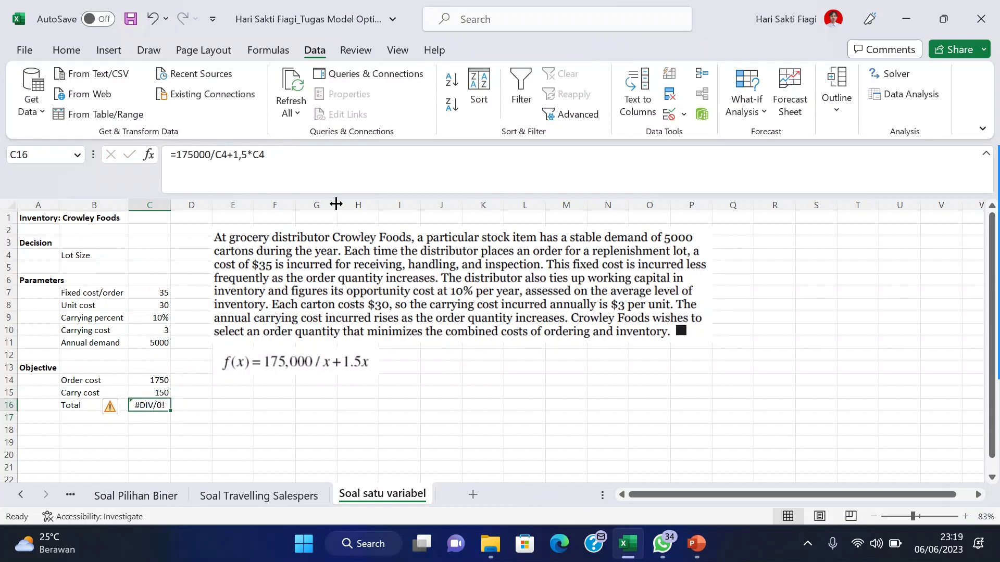
Step: Try lot sizes 1 and 2 in C4, and enter 4 as the starting lot size
left_click(165, 253)
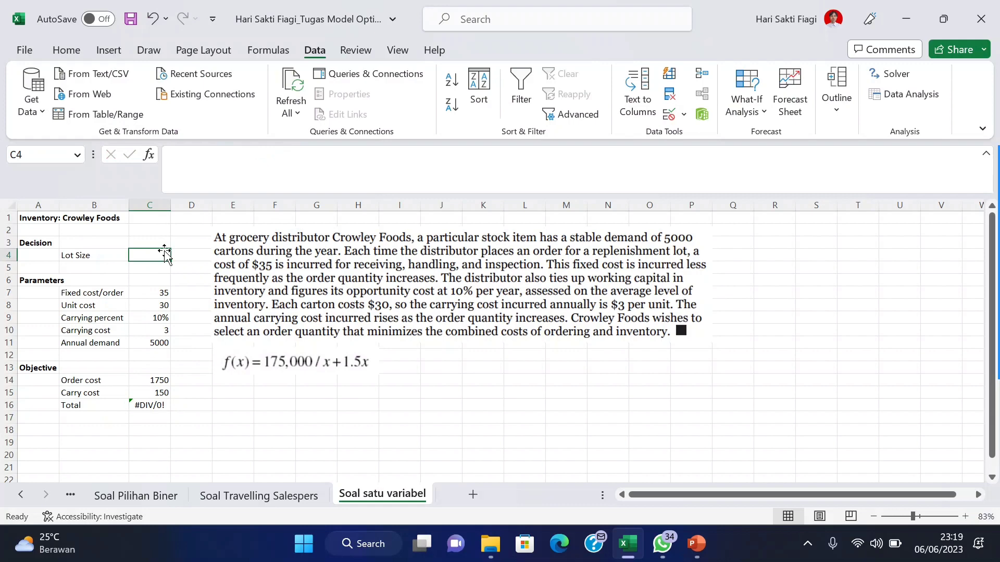
type("1")
key("Return")
double_click(164, 253)
type("2")
key("Return")
left_click(165, 253)
type("4")
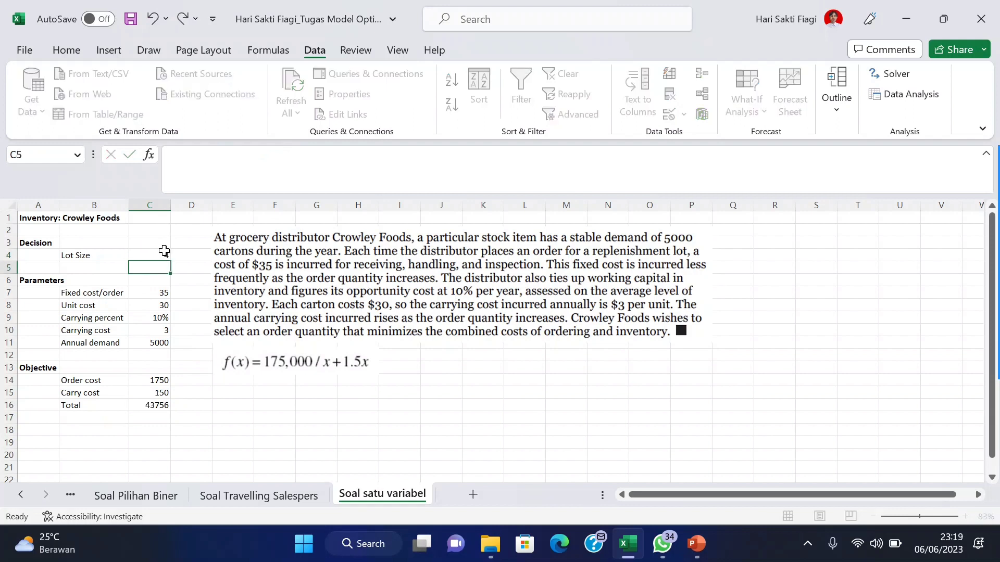
left_click(190, 278)
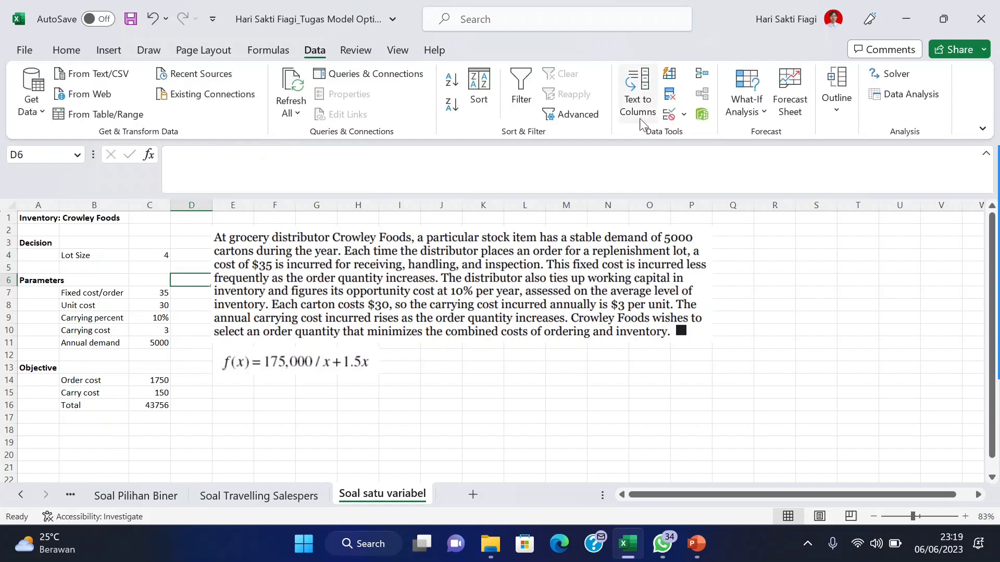
Step: Set up Solver to minimize the total cost in C16 by changing the lot size in C4
left_click(901, 75)
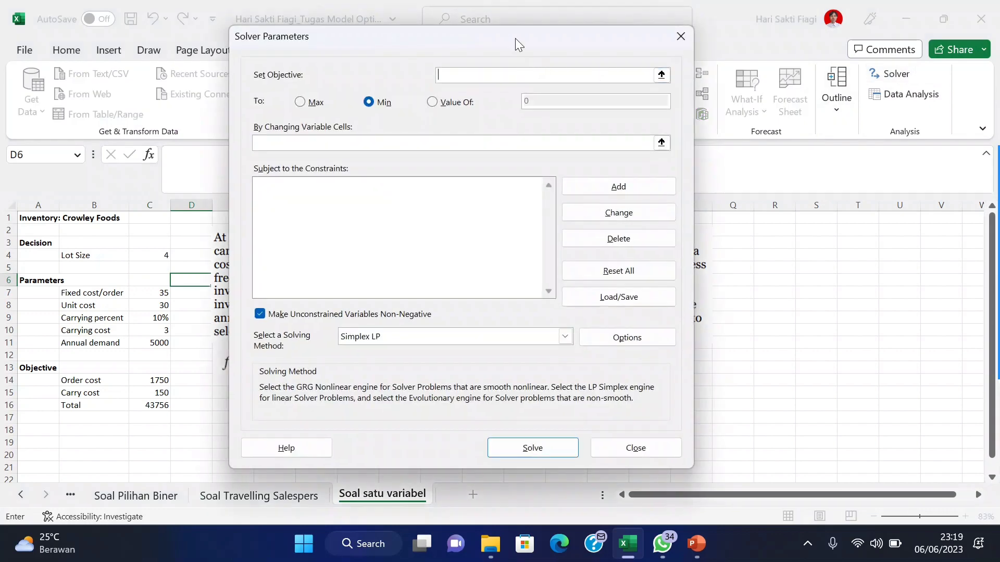
left_click_drag(515, 39, 662, 54)
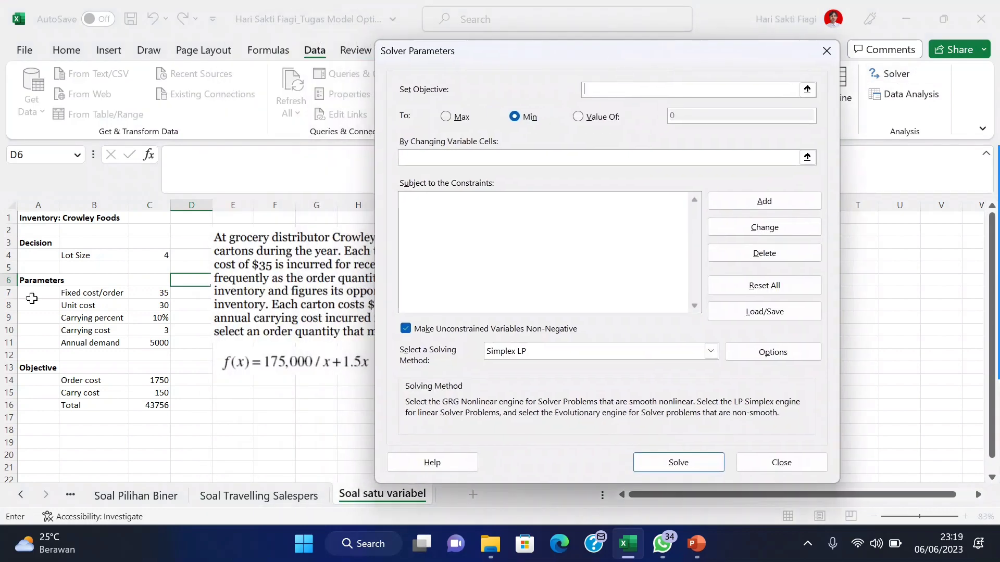
left_click(565, 90)
left_click(159, 406)
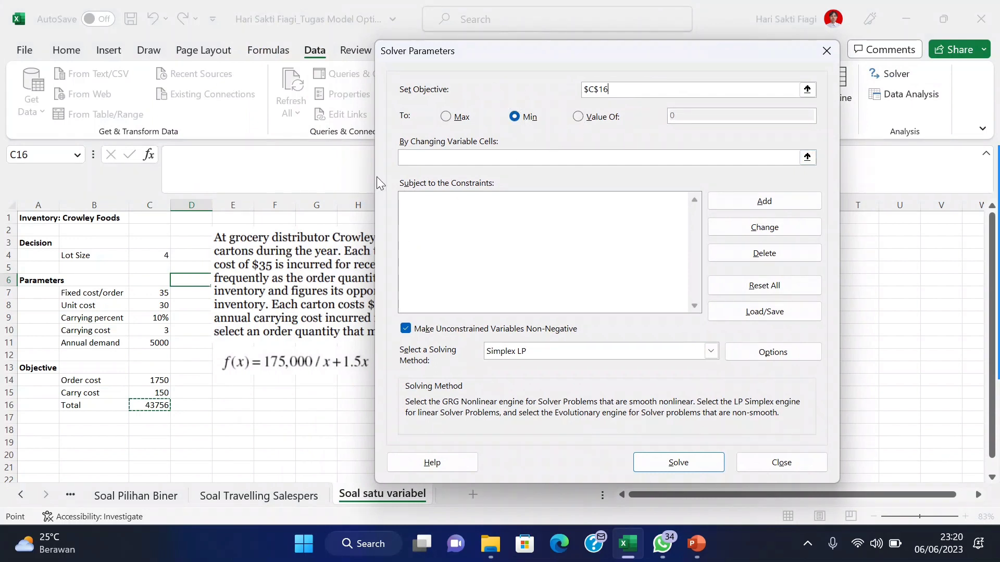
left_click(476, 156)
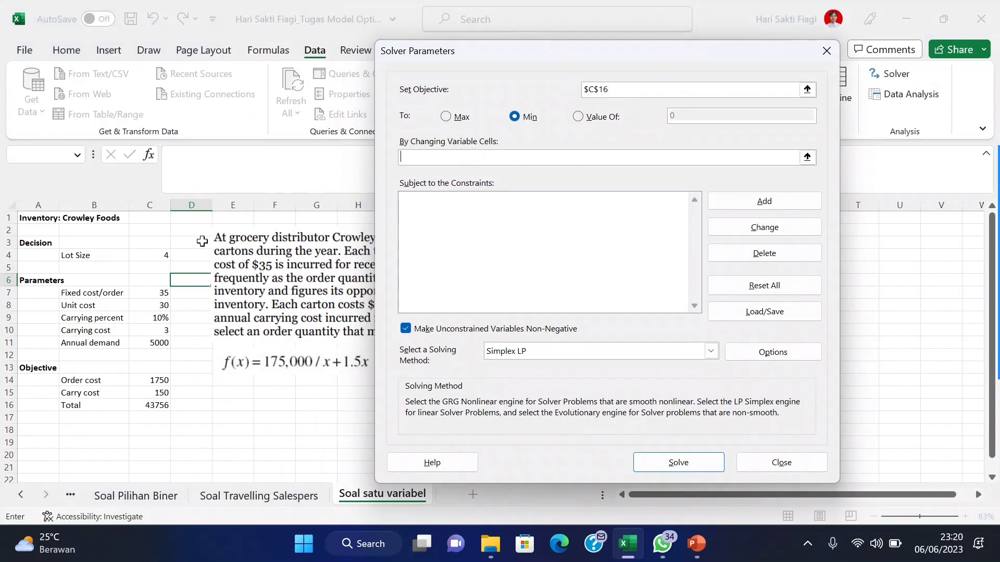
left_click(172, 254)
Step: Add two Solver constraints on the lot size: C4 must be an integer and C4 >= 0
left_click(787, 201)
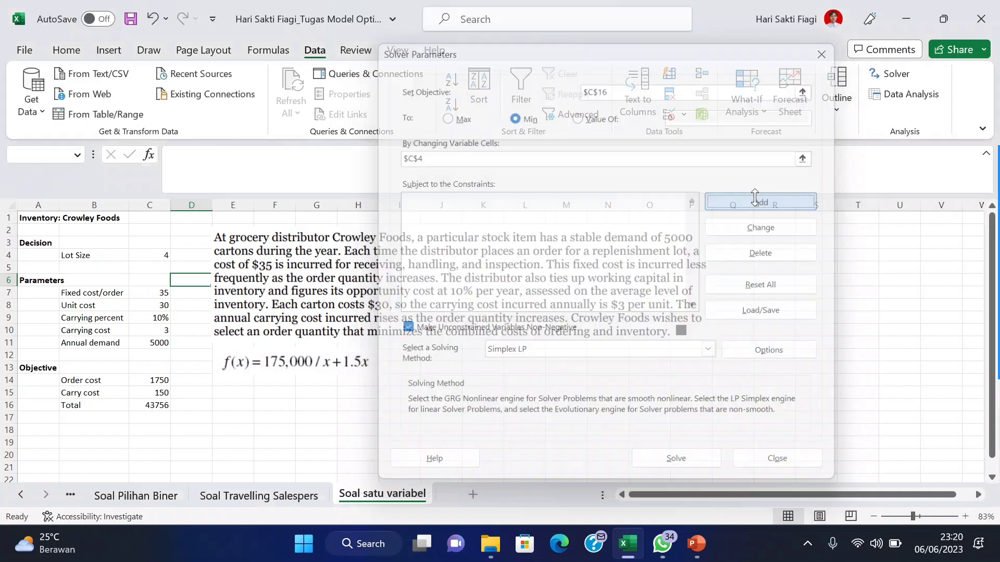
left_click(151, 251)
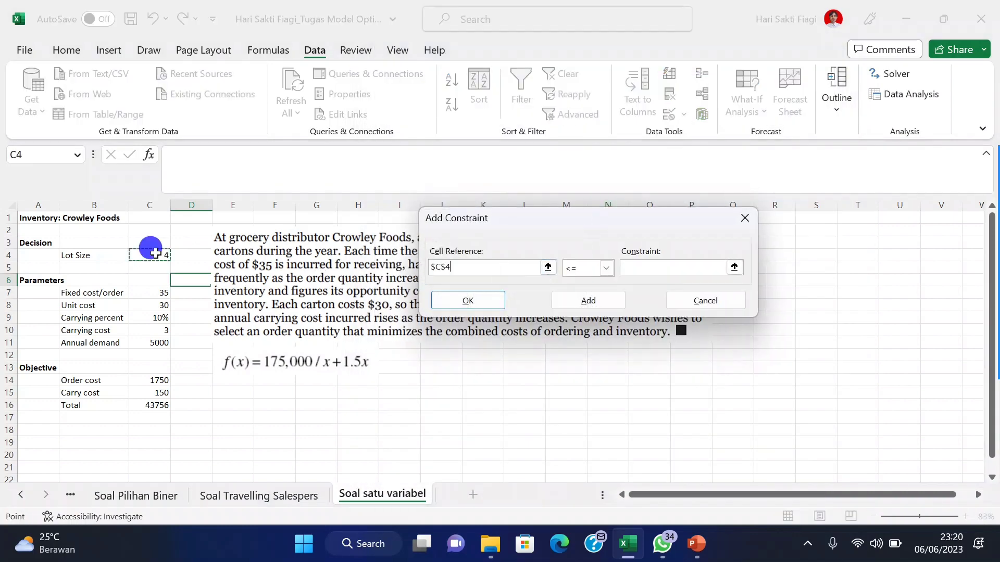
left_click(605, 267)
left_click(582, 319)
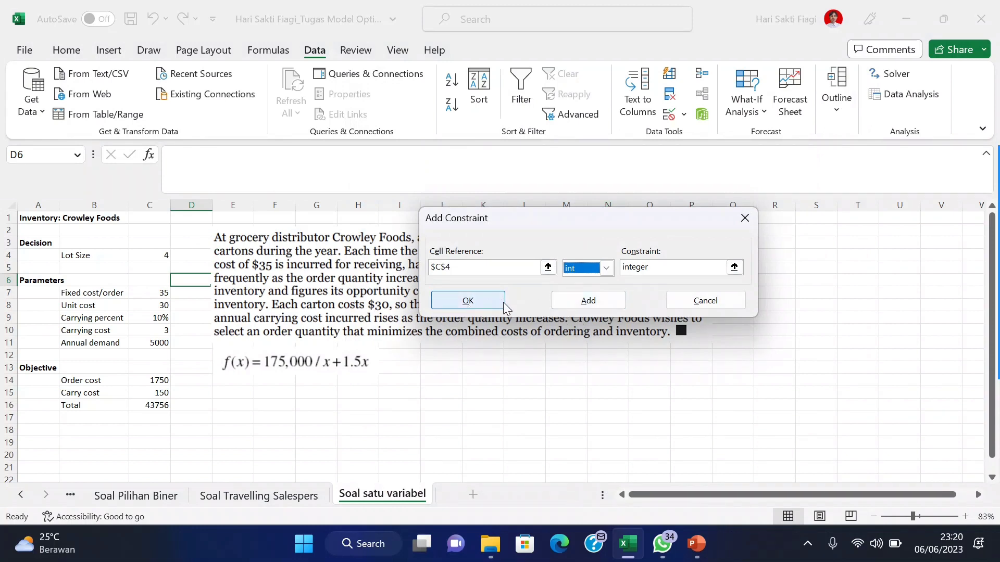
left_click(590, 293)
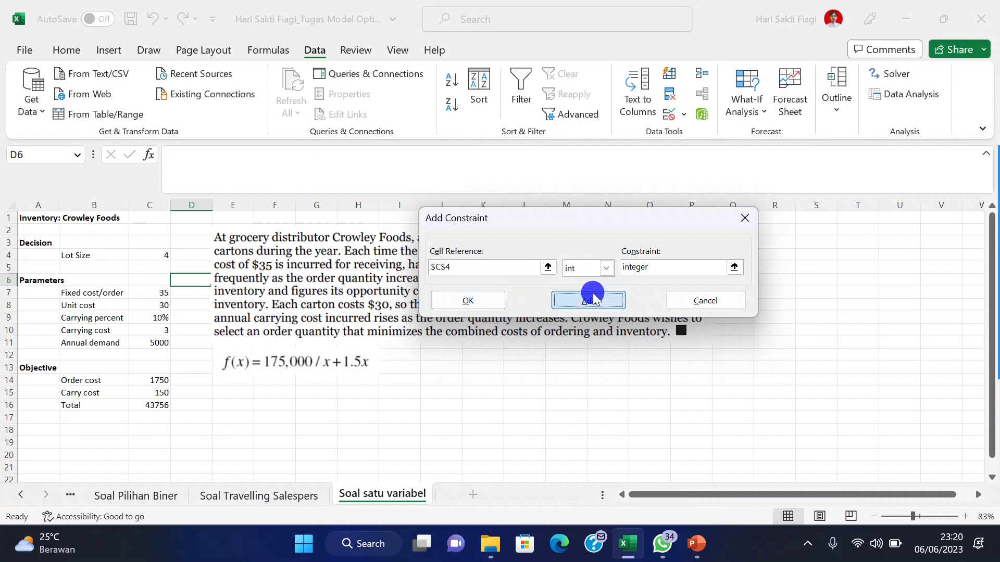
left_click(162, 256)
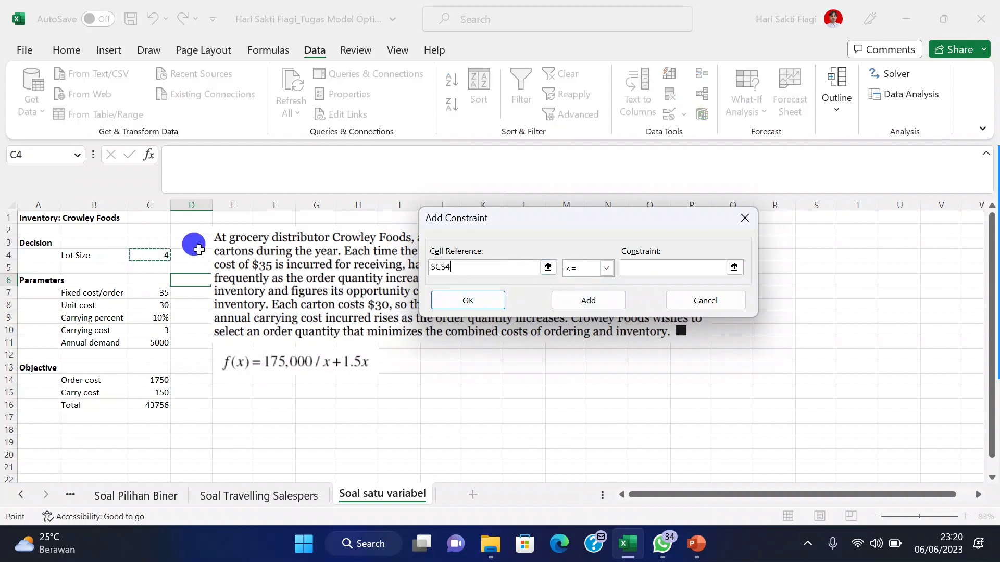
left_click(605, 268)
left_click(570, 305)
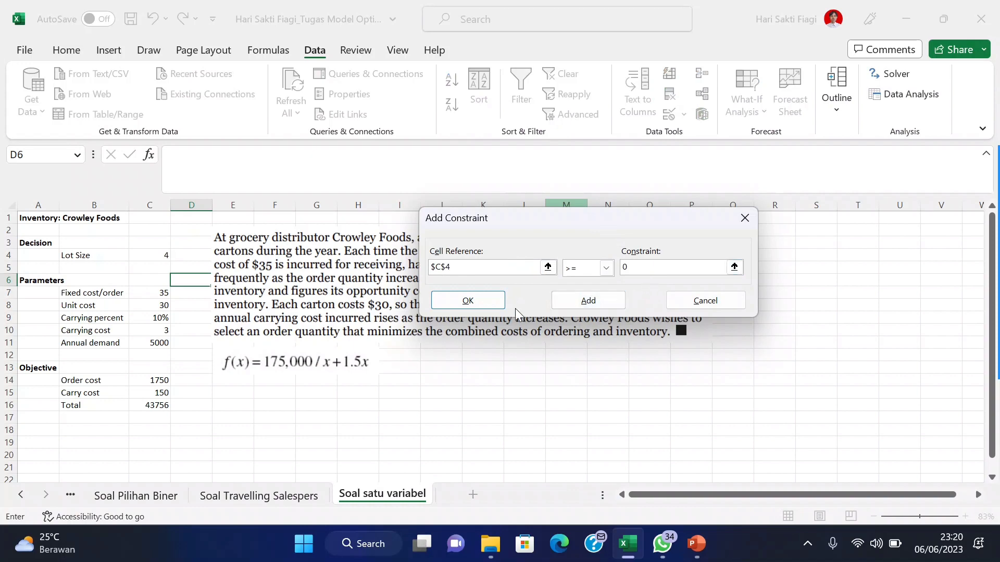
left_click(468, 300)
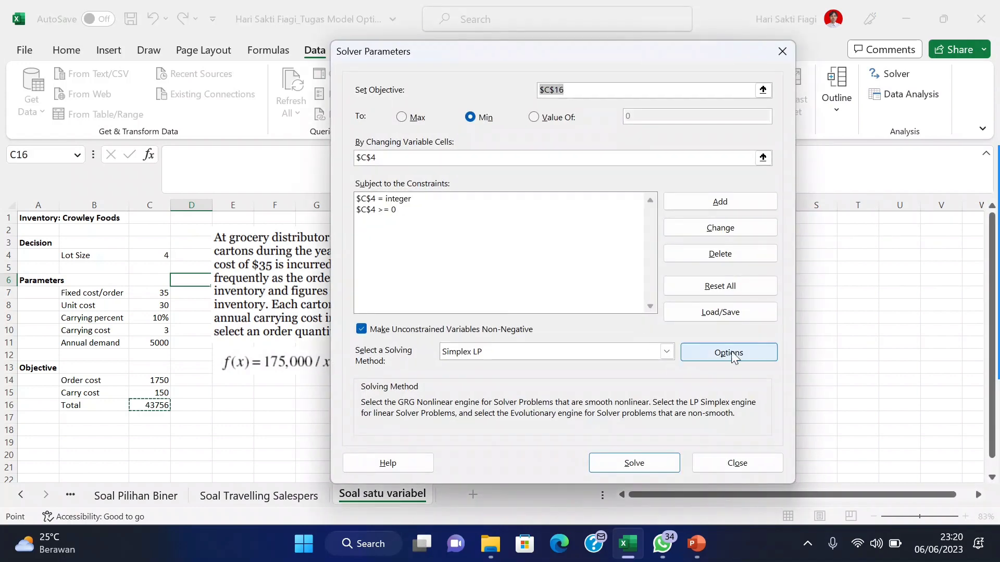
Step: Solve the lot size model with the GRG Nonlinear method, keep the solution and close Solver
left_click(656, 352)
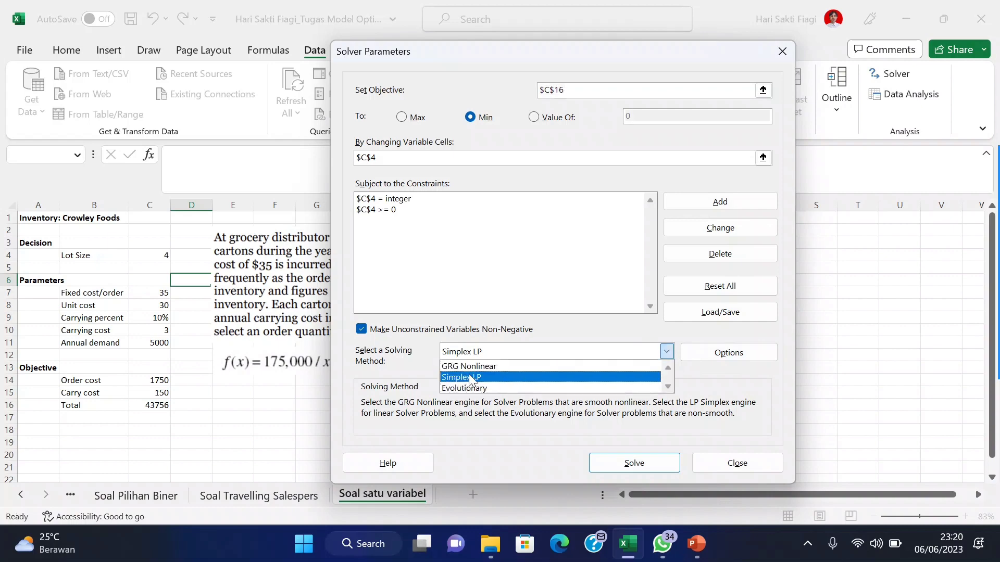
left_click(484, 366)
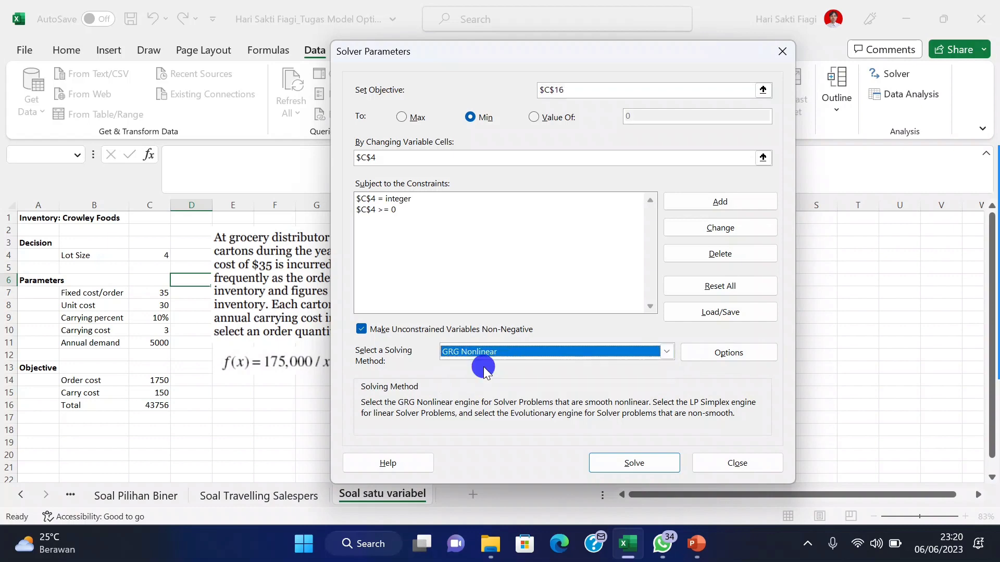
left_click_drag(466, 60, 586, 75)
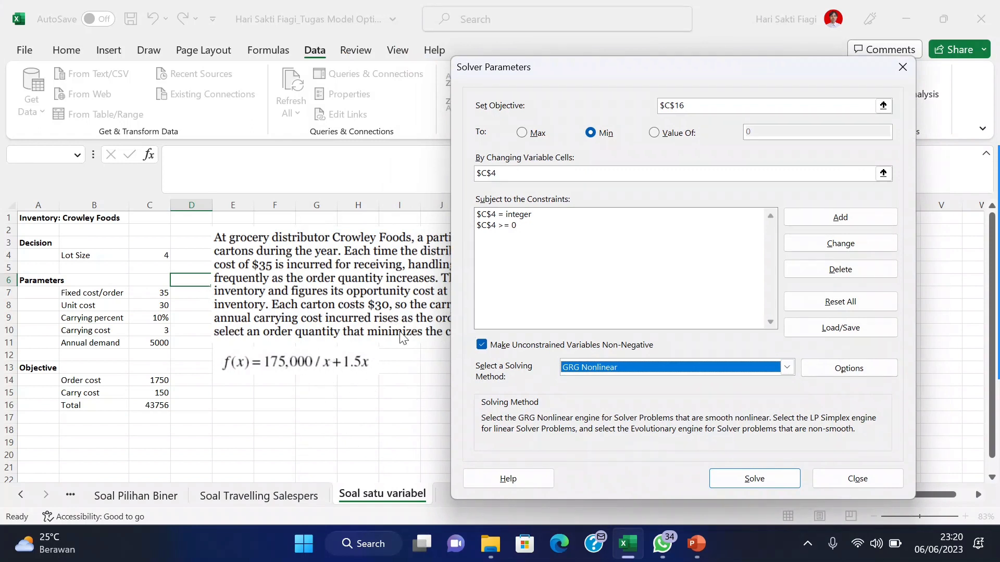
left_click_drag(709, 78, 625, 43)
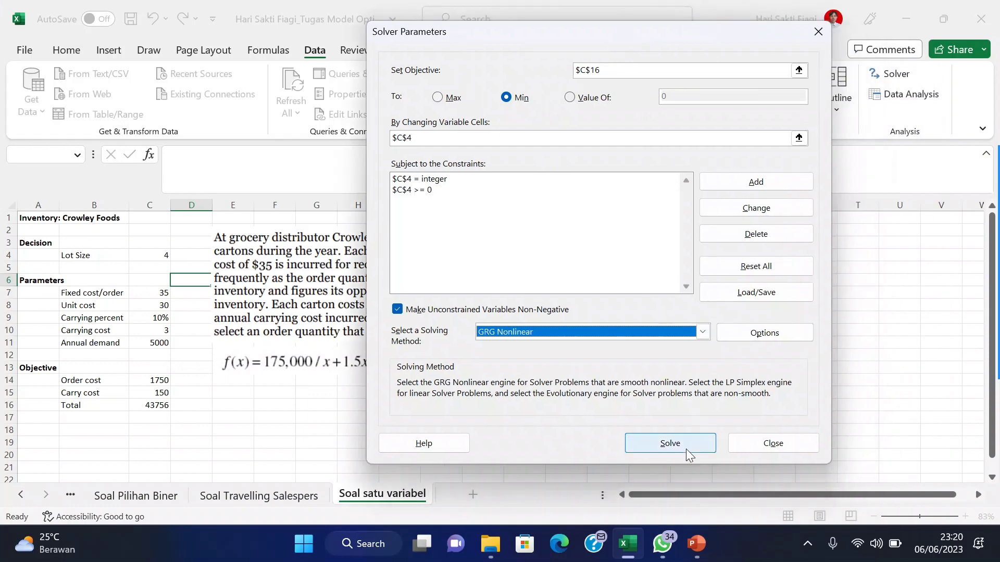
left_click(683, 446)
left_click(319, 297)
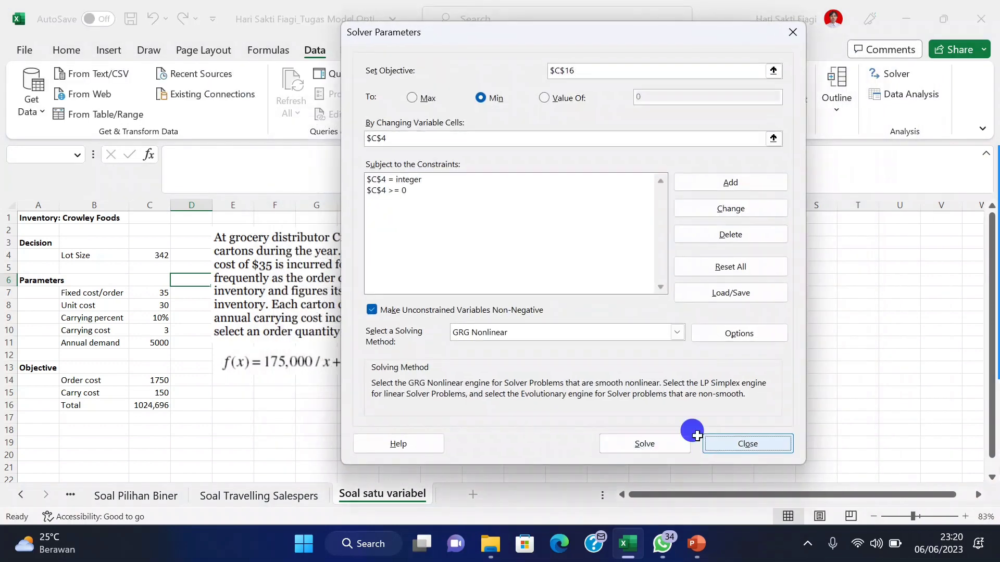
left_click(711, 443)
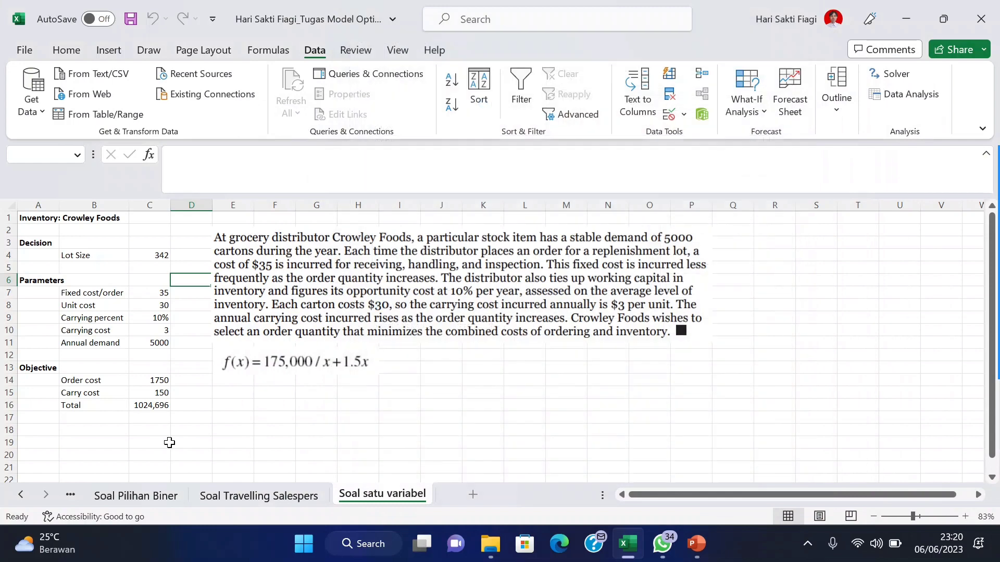
Step: Check the solved total cost in C16 and lot size in C4, and switch to the PowerPoint presentation
left_click(144, 407)
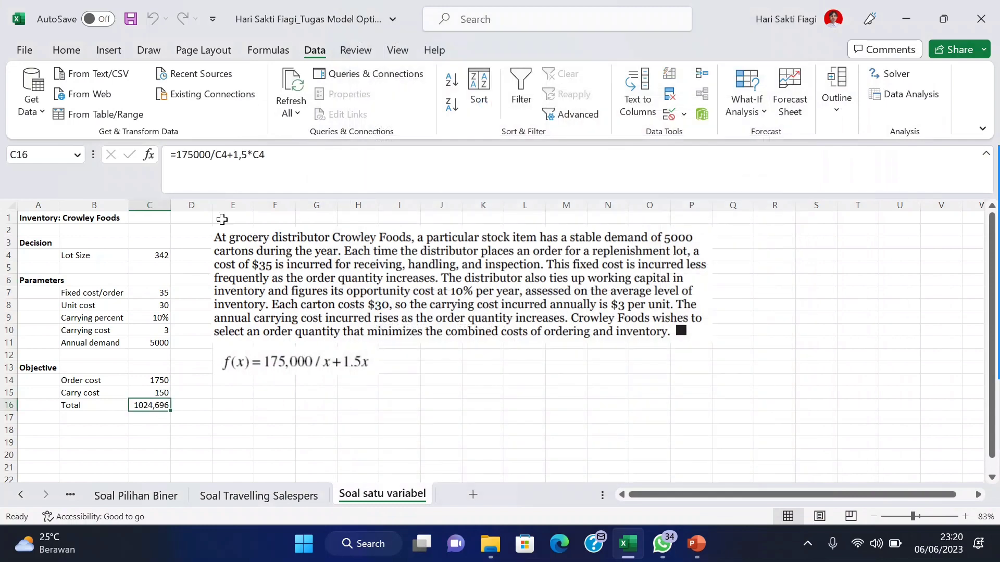
left_click(186, 431)
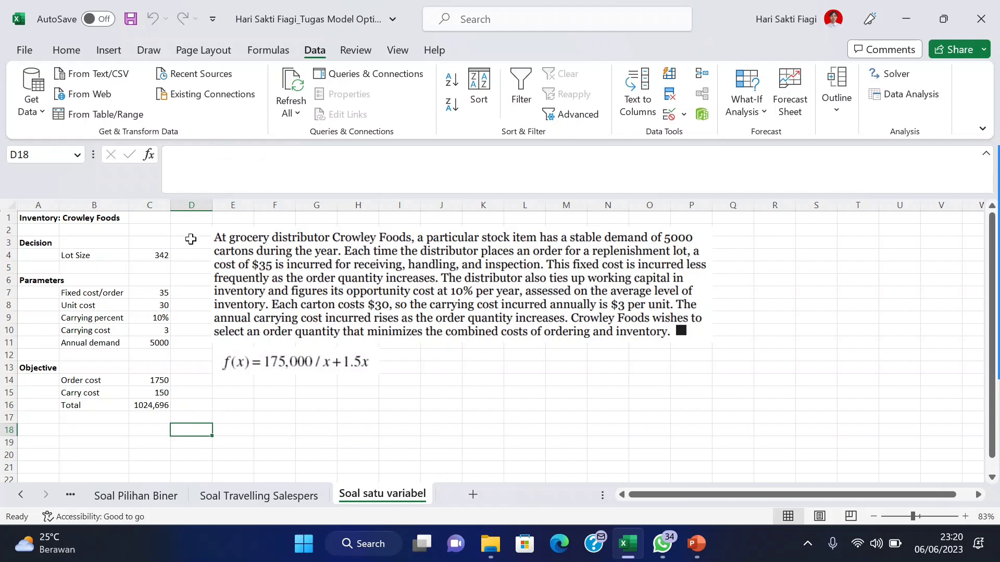
left_click(156, 253)
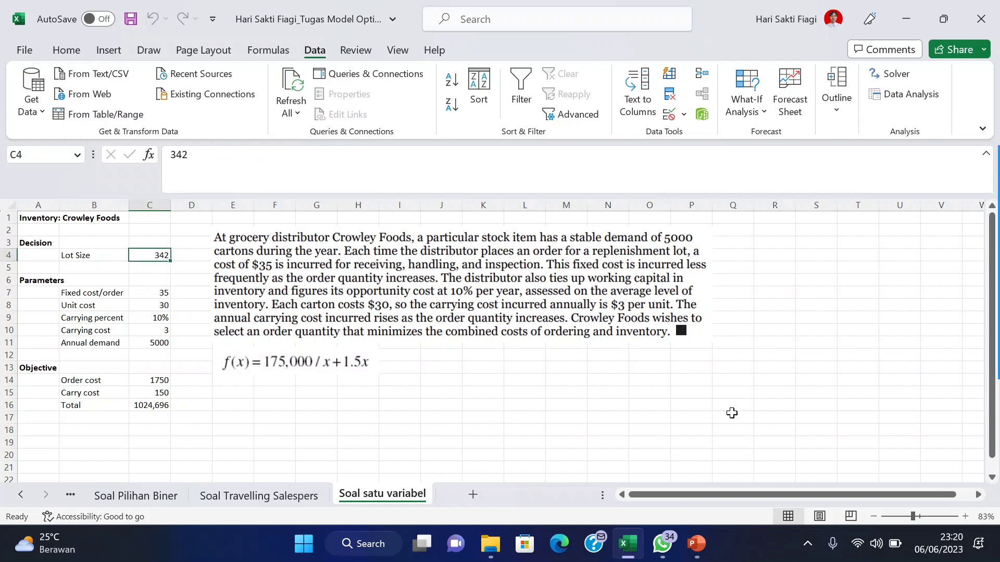
left_click(689, 546)
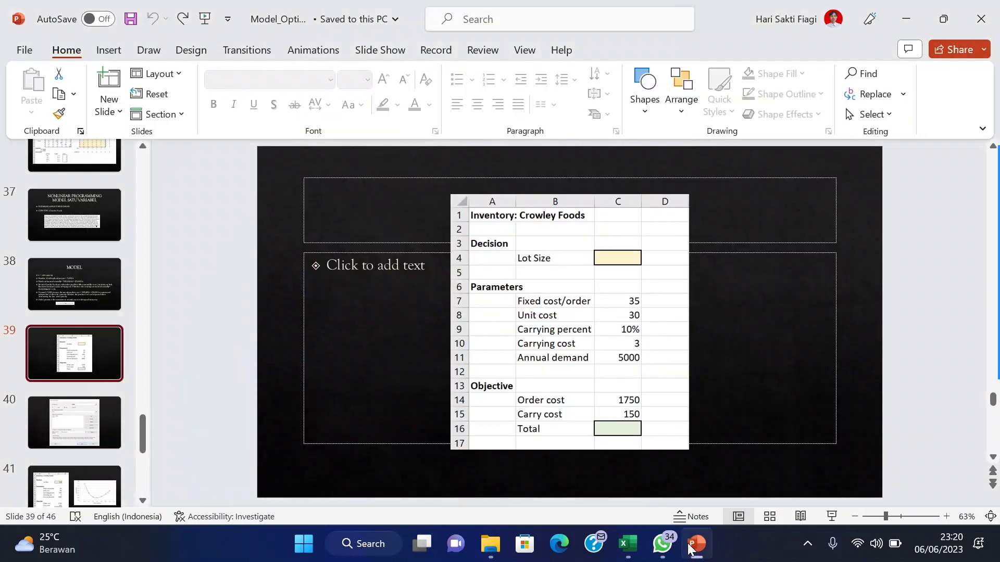